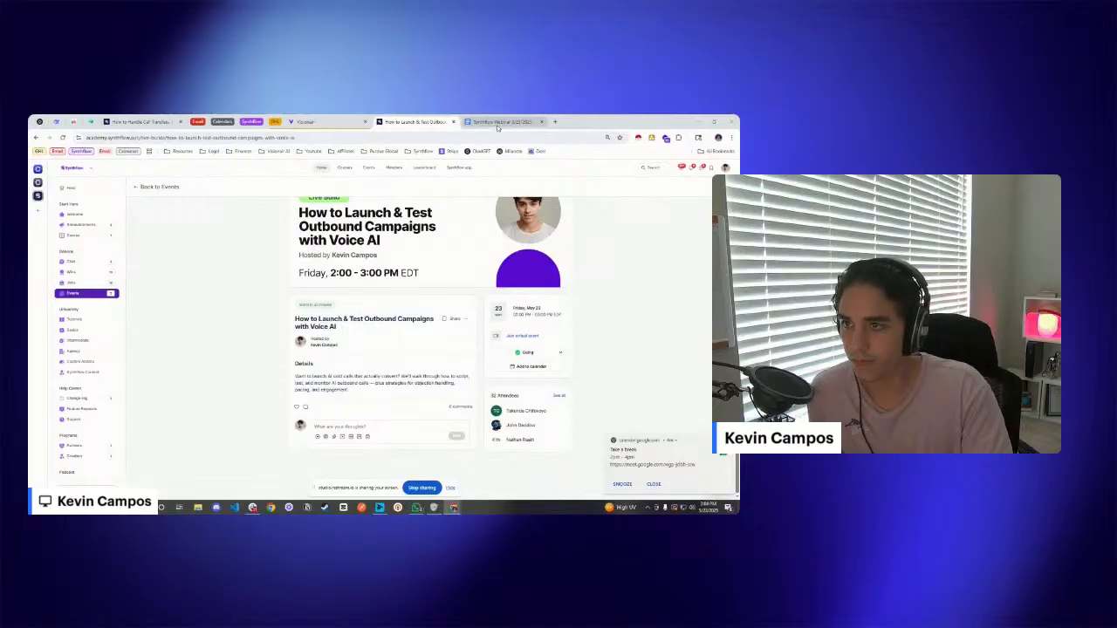
Copy the sharing link of the Synthflow Webinar 5/23/2025 document, with general access for anyone with the link
click(498, 123)
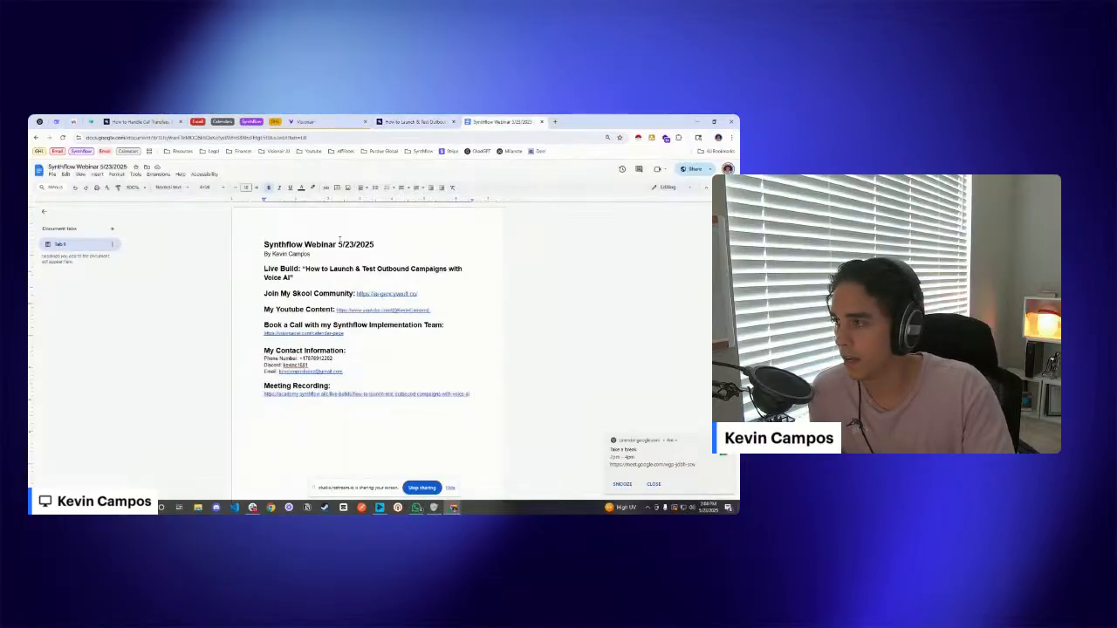
click(694, 169)
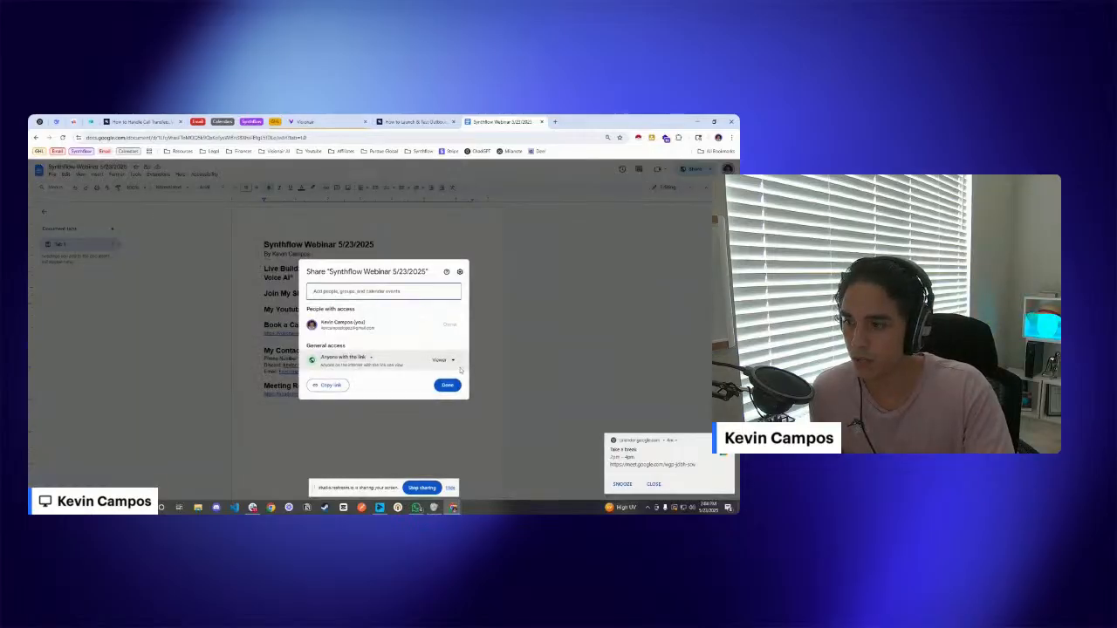
click(331, 385)
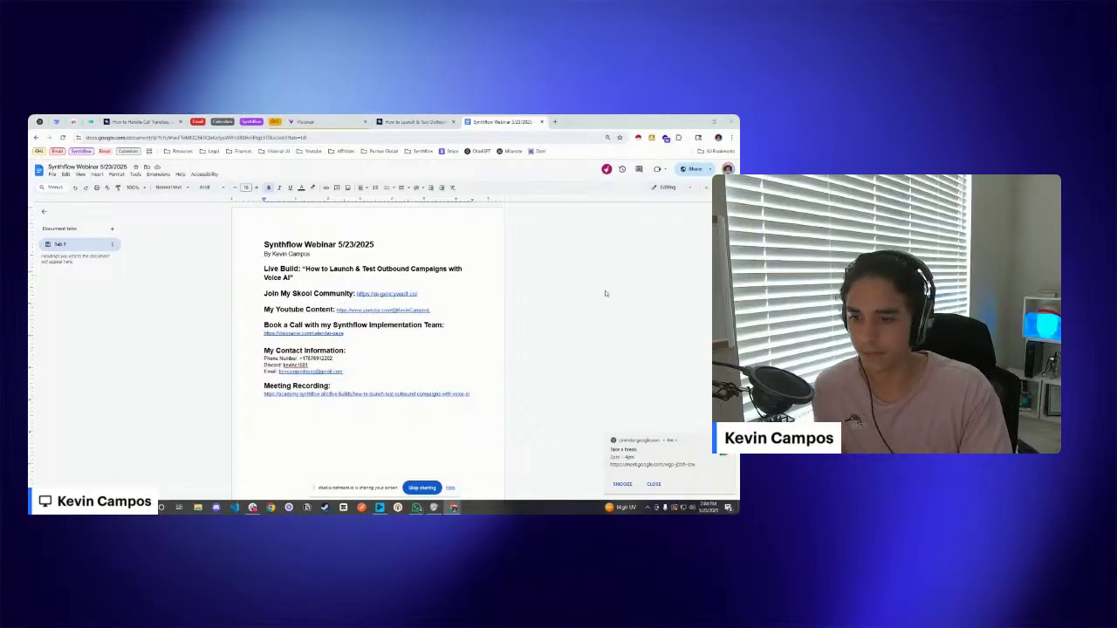
double_click(471, 351)
scroll(455, 350, down, 1)
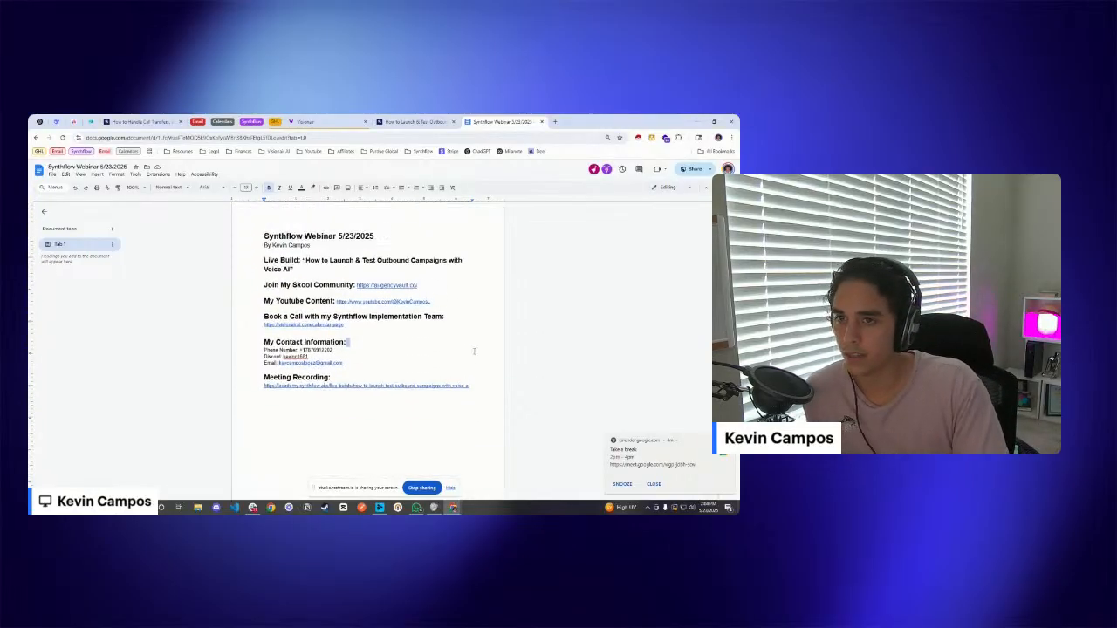
scroll(474, 350, up, 1)
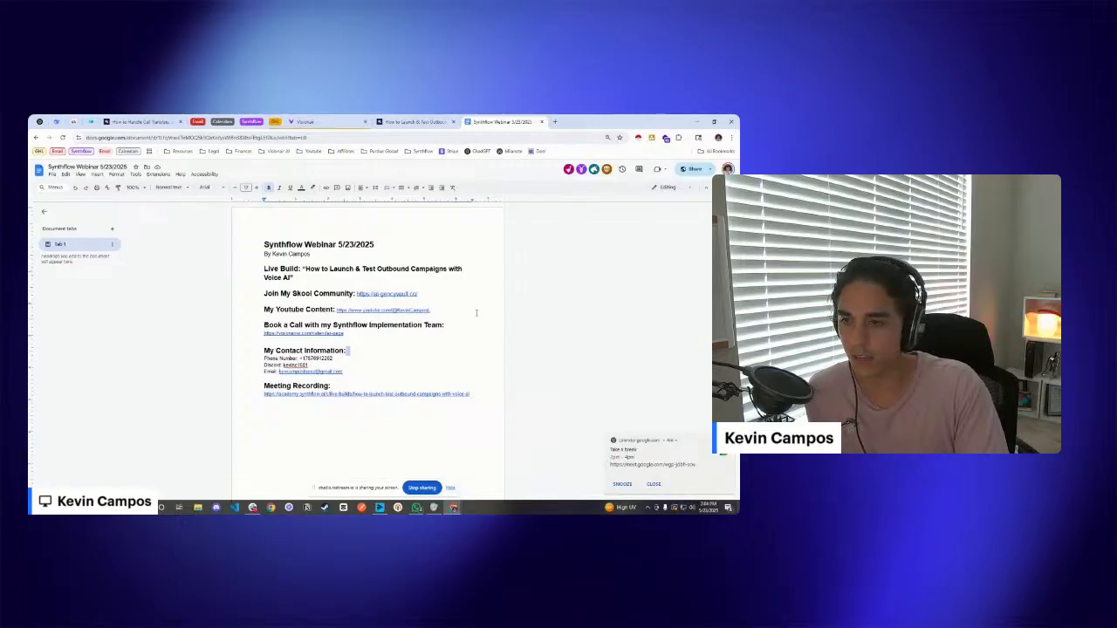
Switch from the webinar document to the Information Extractor actions page in the Synthflow tab group
click(312, 122)
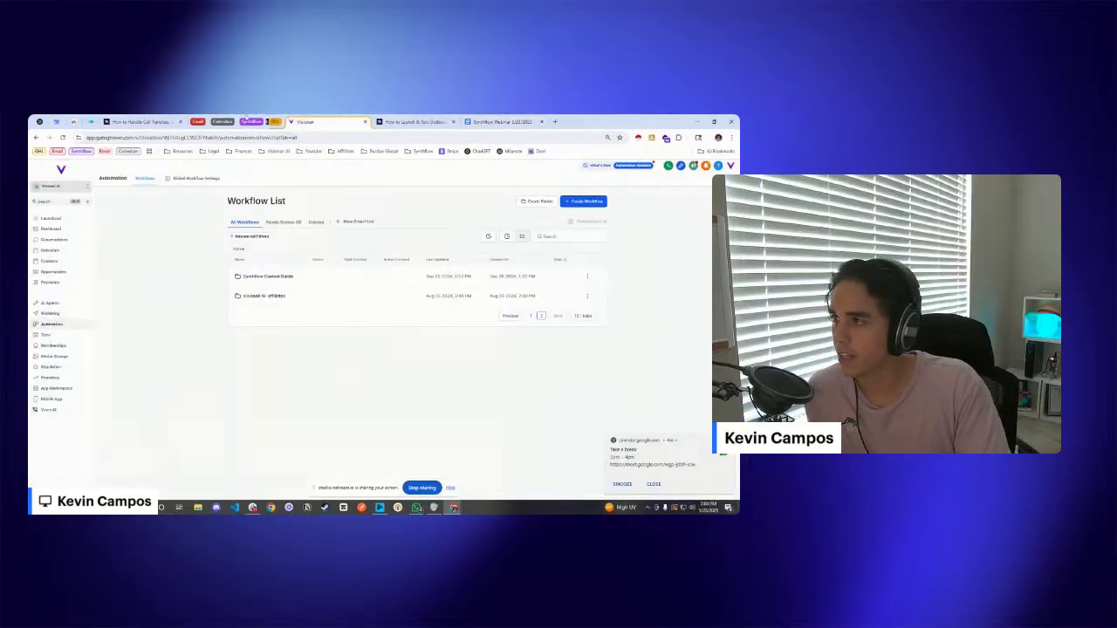
click(278, 118)
click(241, 121)
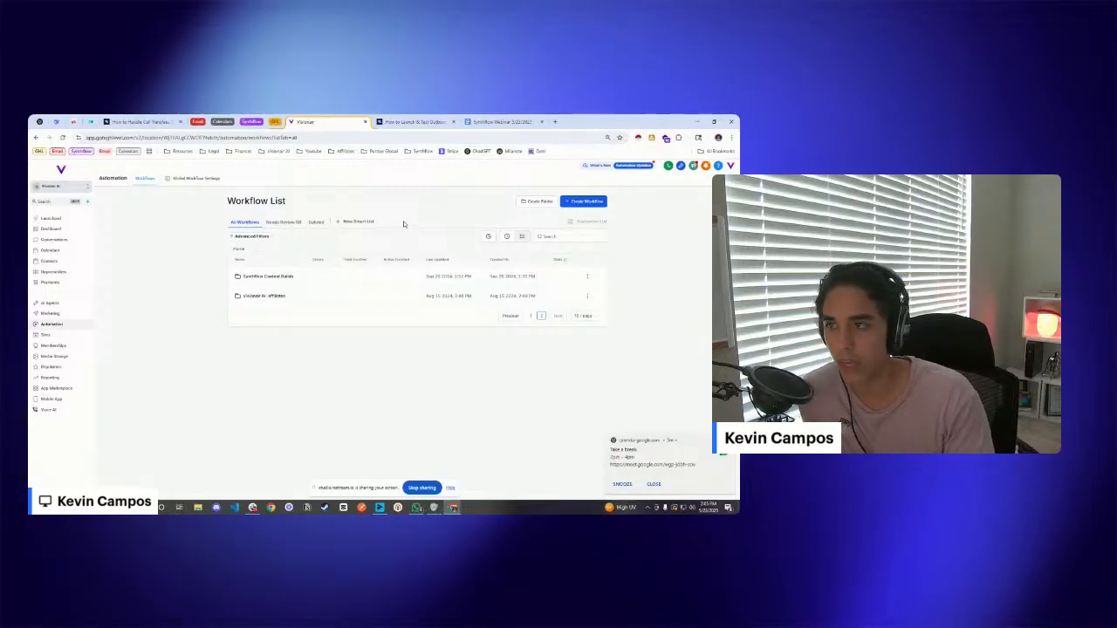
click(251, 121)
click(279, 121)
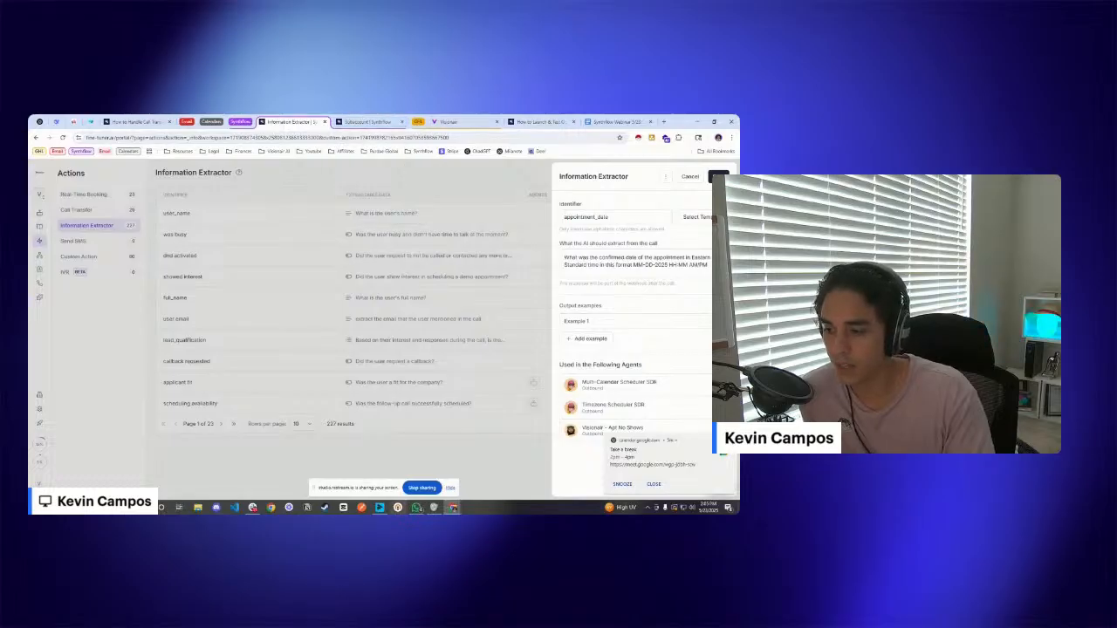
Switch to the other Chrome window that holds the Synthflow workflow builder and view the webhook-triggered flow
click(270, 507)
drag(349, 165, 738, 219)
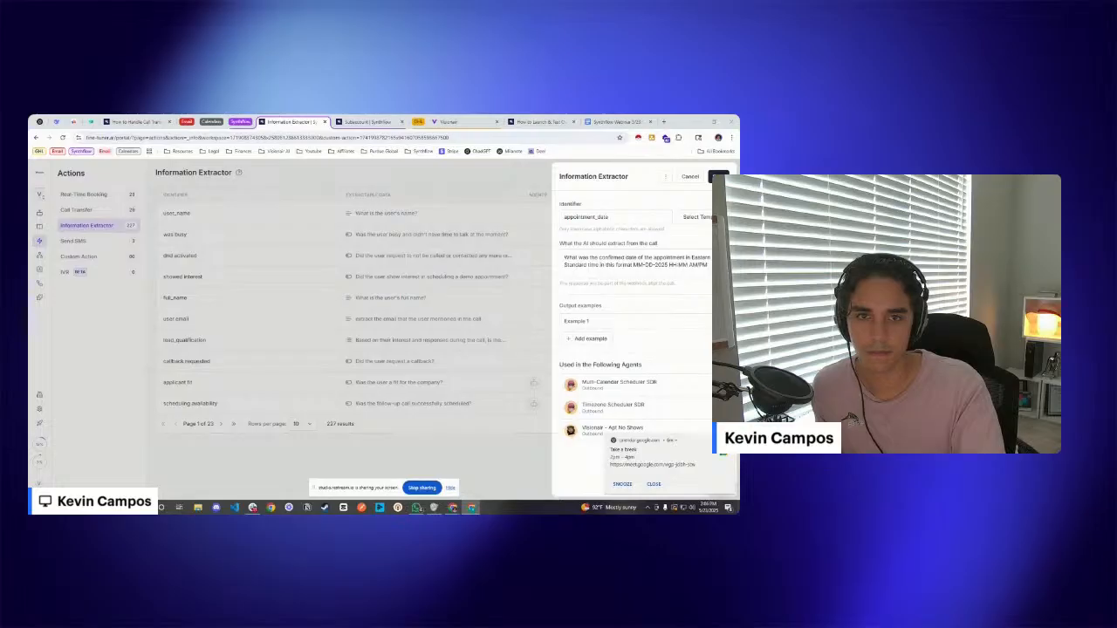
drag(737, 245, 445, 115)
scroll(496, 285, down, 1)
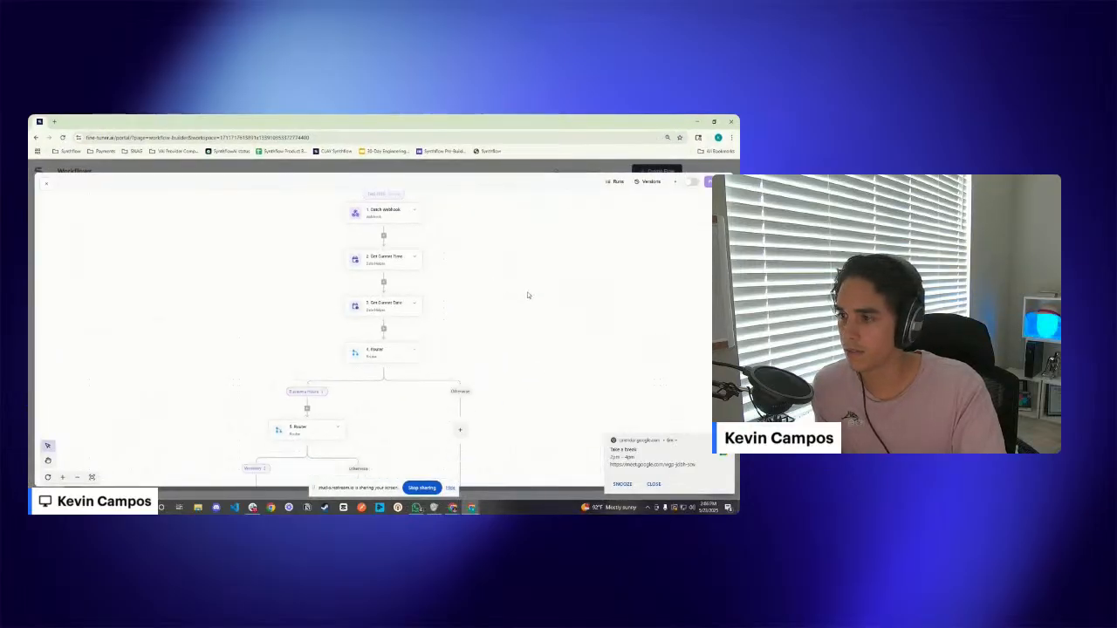
scroll(528, 295, up, 1)
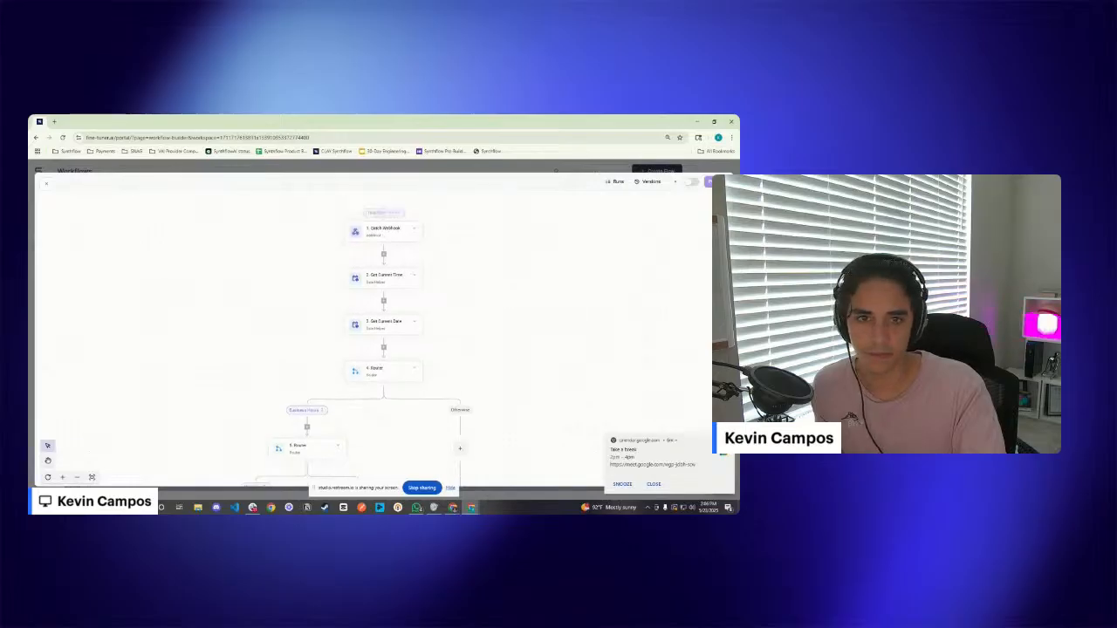
Open the post-call data workflow from the Workflows list in a second tab, and return to the outbound trigger workflow
drag(737, 248, 301, 120)
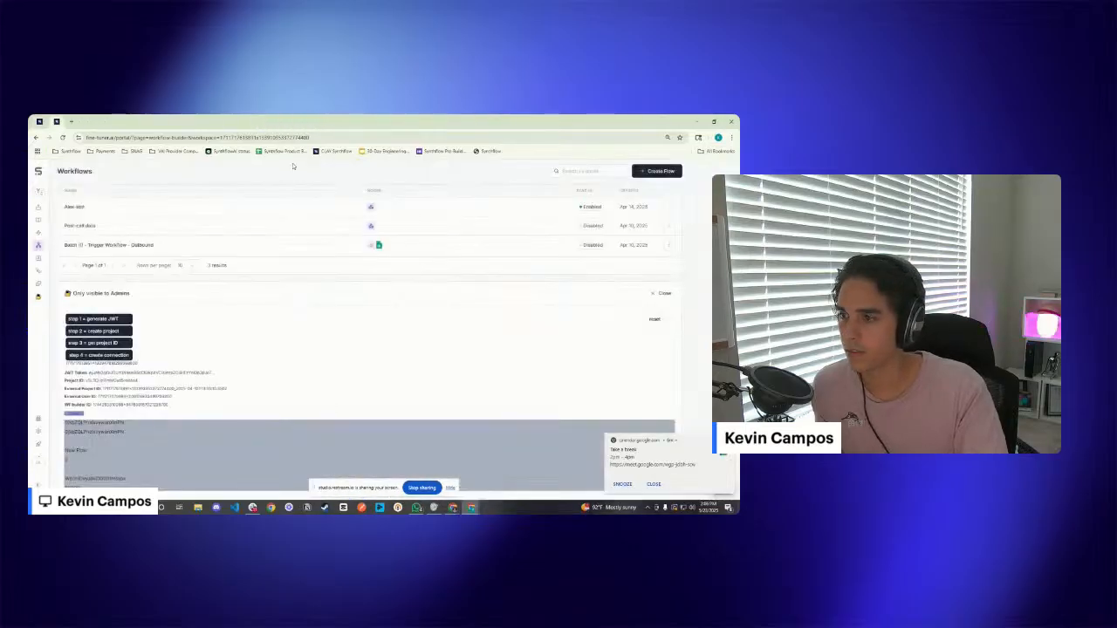
click(102, 244)
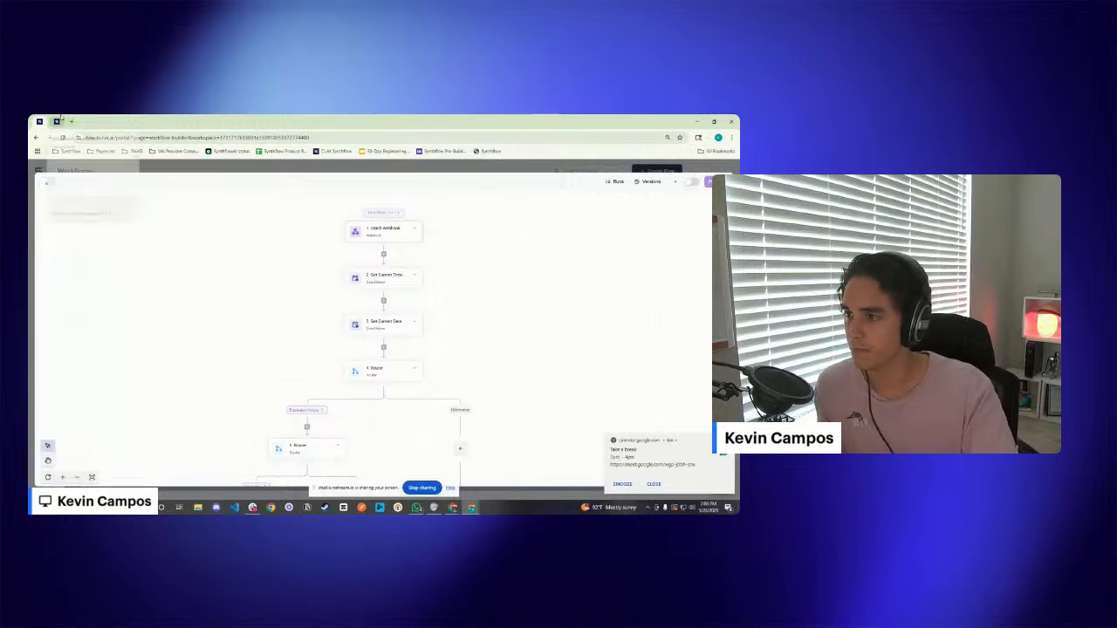
click(60, 120)
click(92, 227)
click(40, 121)
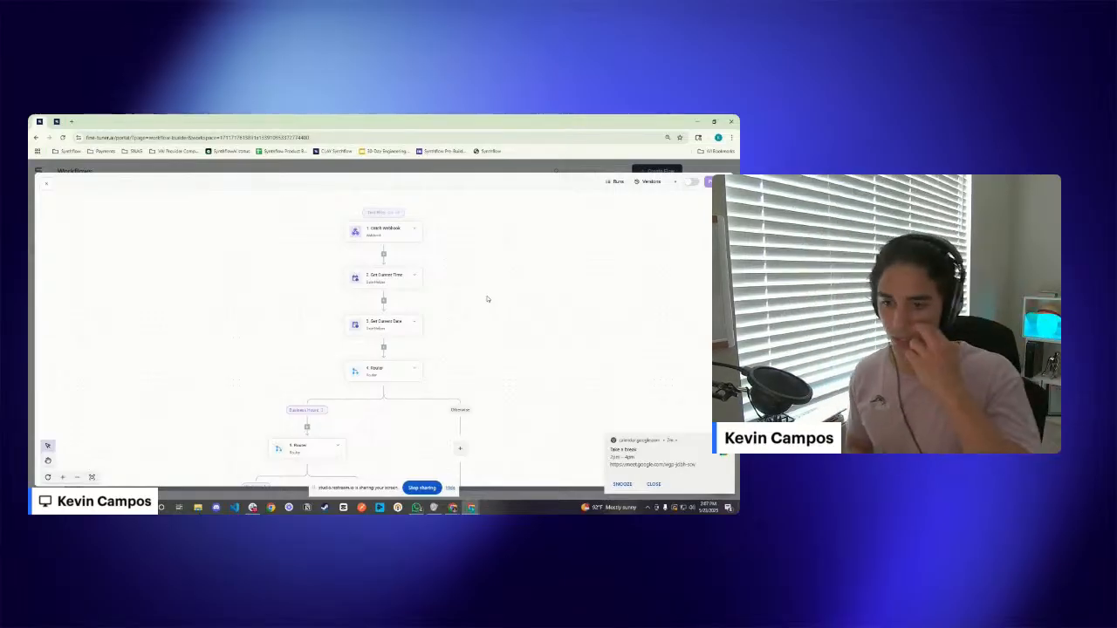
Open the Catch Webhook trigger and examine its live URL, synchronous request notes, test URL and authentication settings
scroll(515, 278, up, 1)
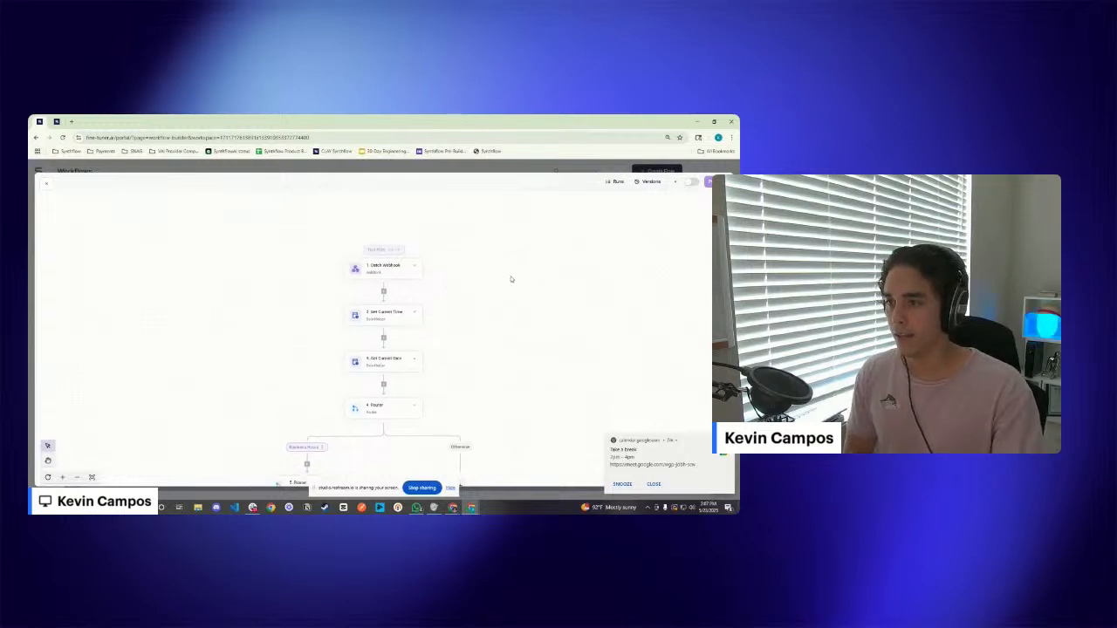
scroll(513, 275, down, 1)
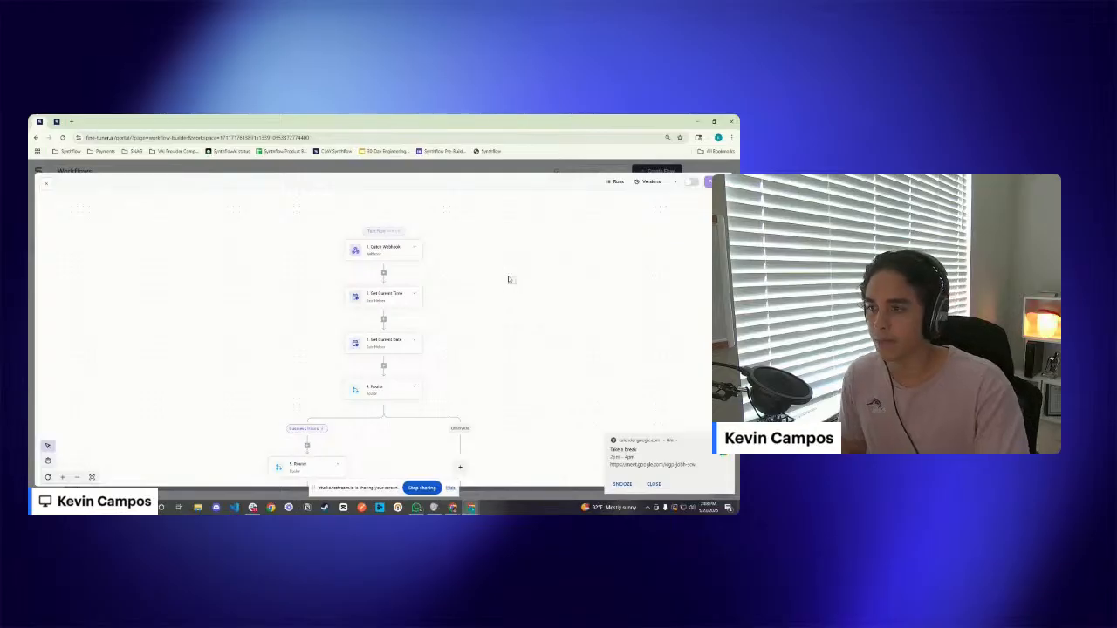
scroll(453, 279, down, 1)
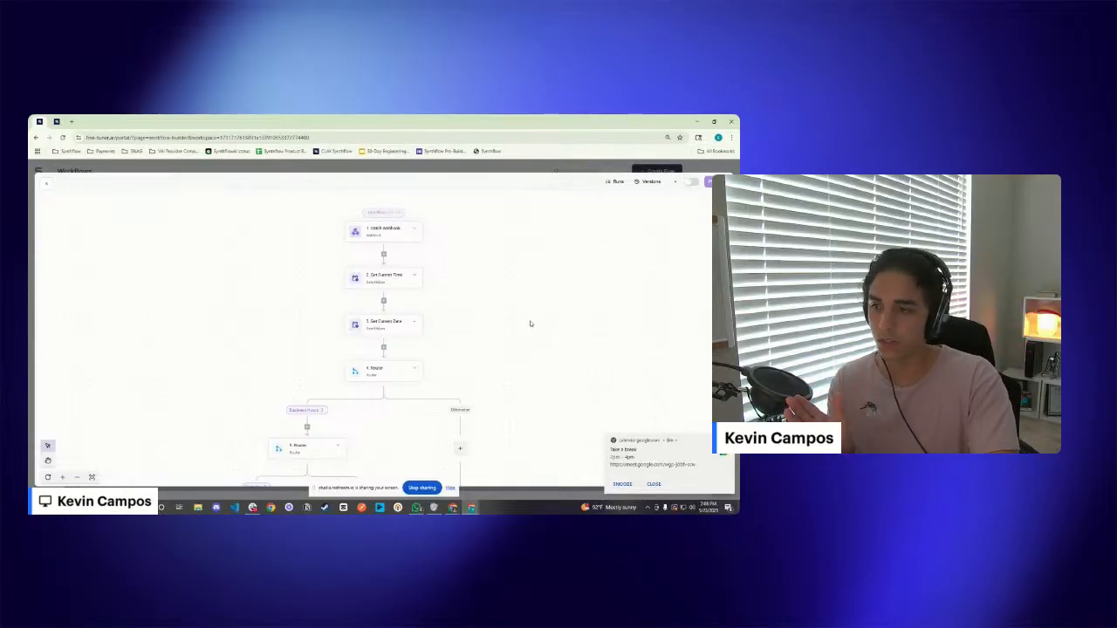
scroll(528, 327, down, 4)
scroll(523, 335, up, 4)
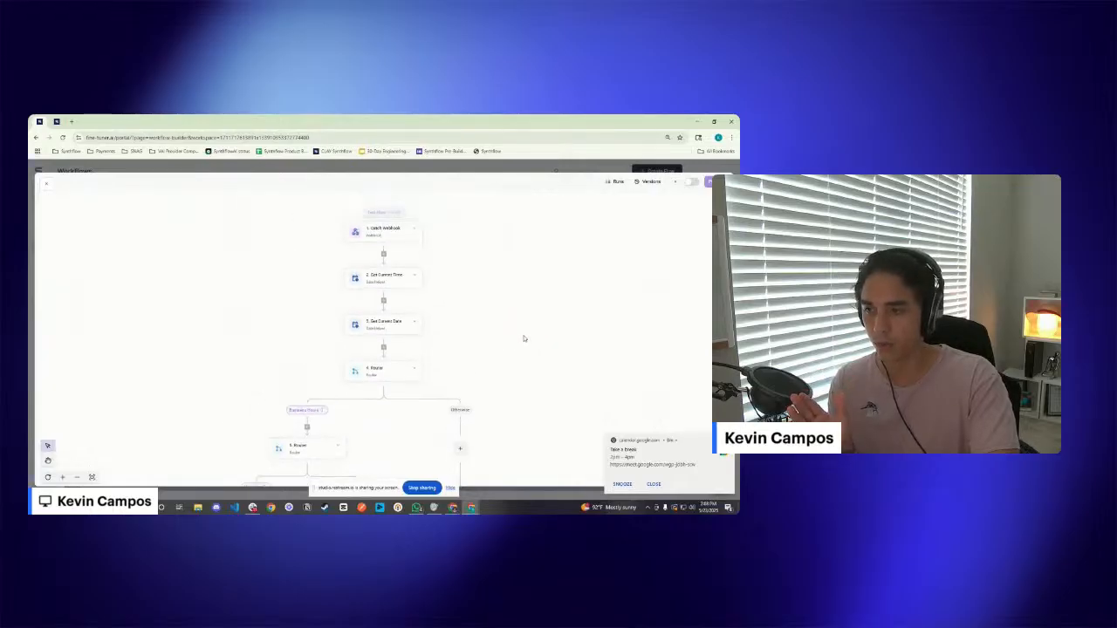
click(390, 243)
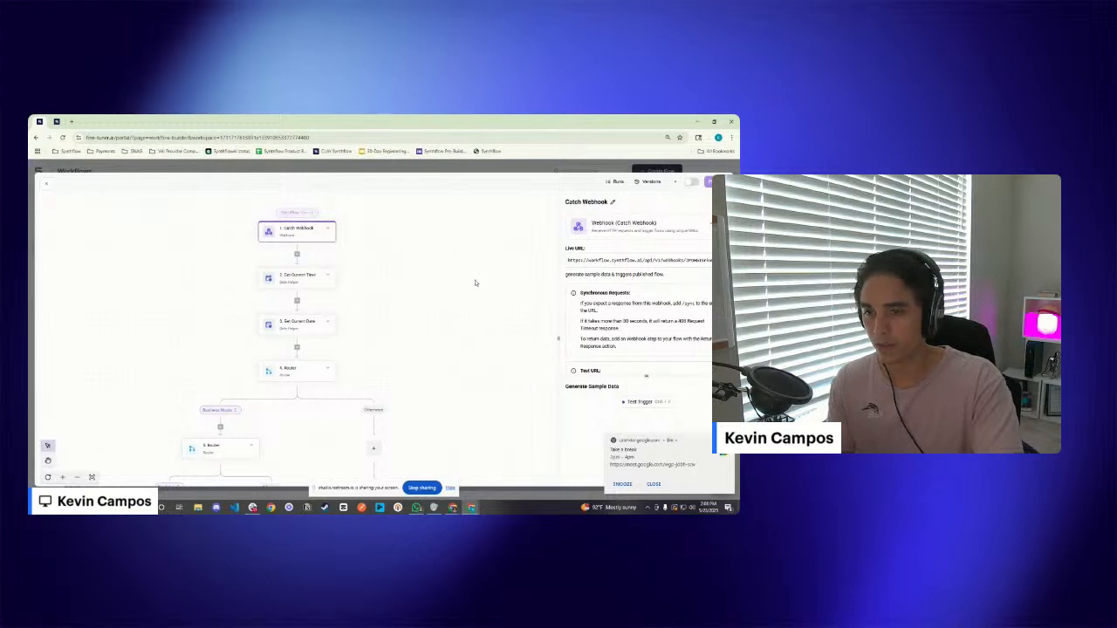
scroll(613, 311, down, 2)
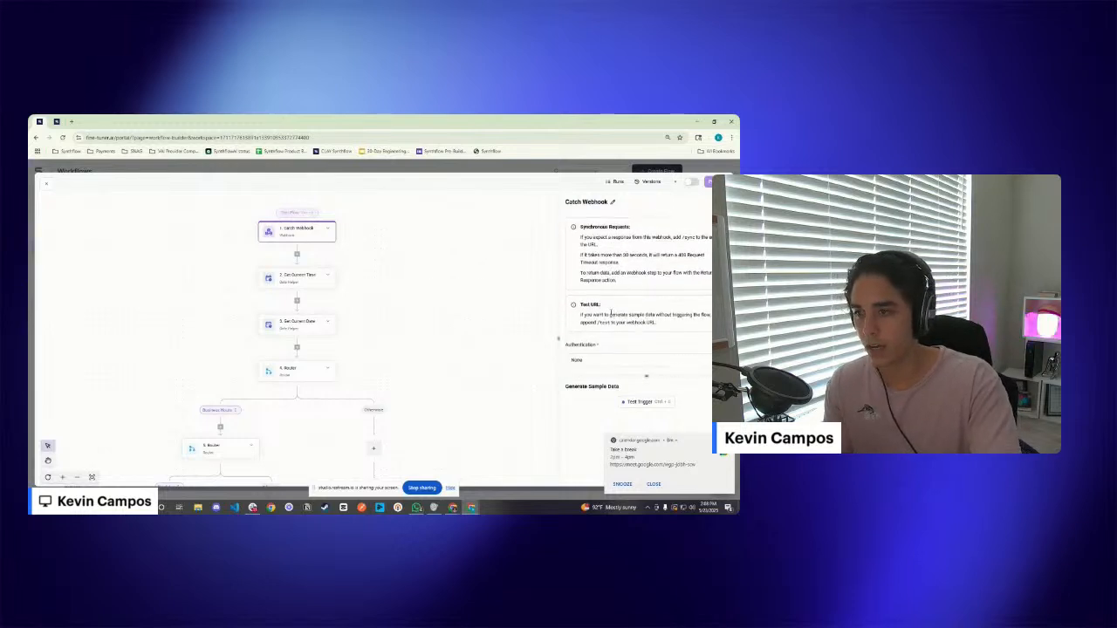
scroll(460, 370, down, 5)
scroll(460, 369, up, 5)
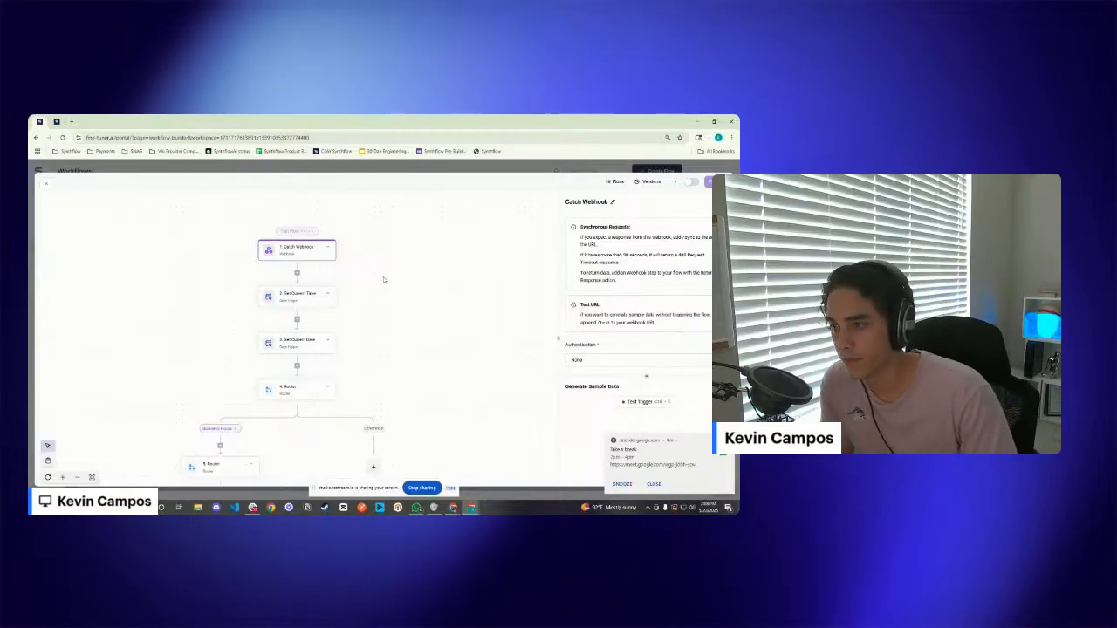
scroll(386, 279, down, 1)
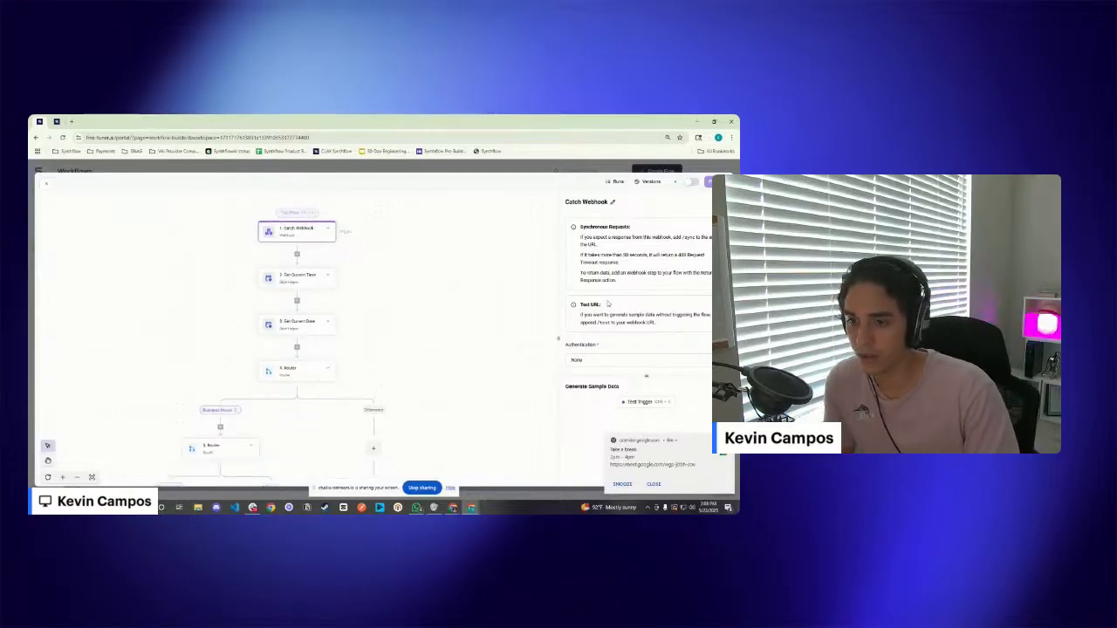
scroll(626, 343, up, 1)
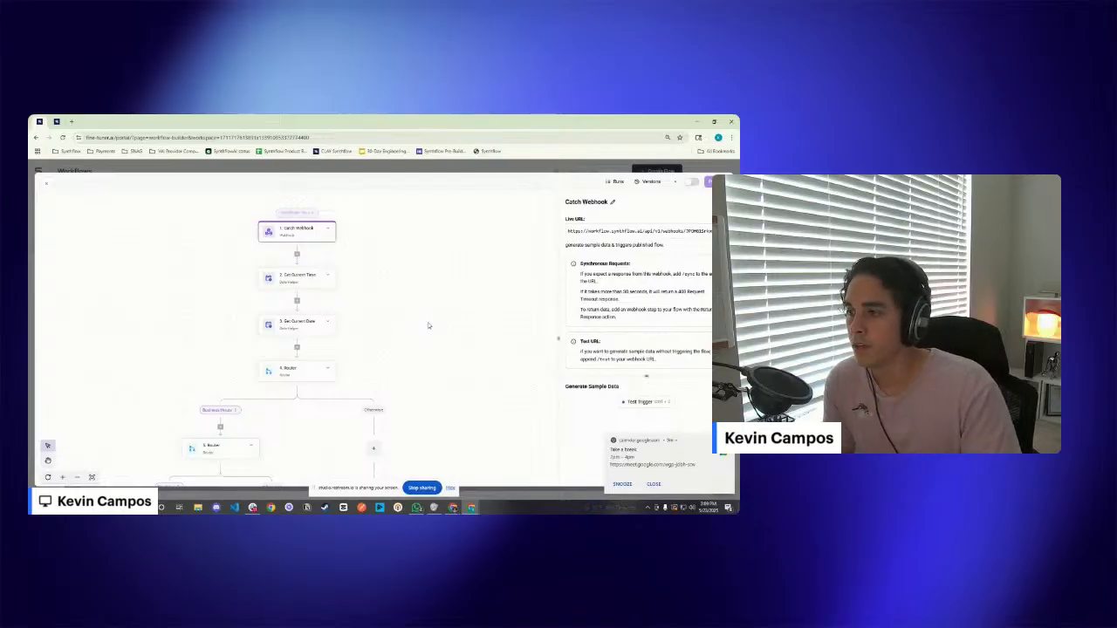
Examine the time format and time zone settings of the Get Current Time and Get Current Date steps
click(319, 286)
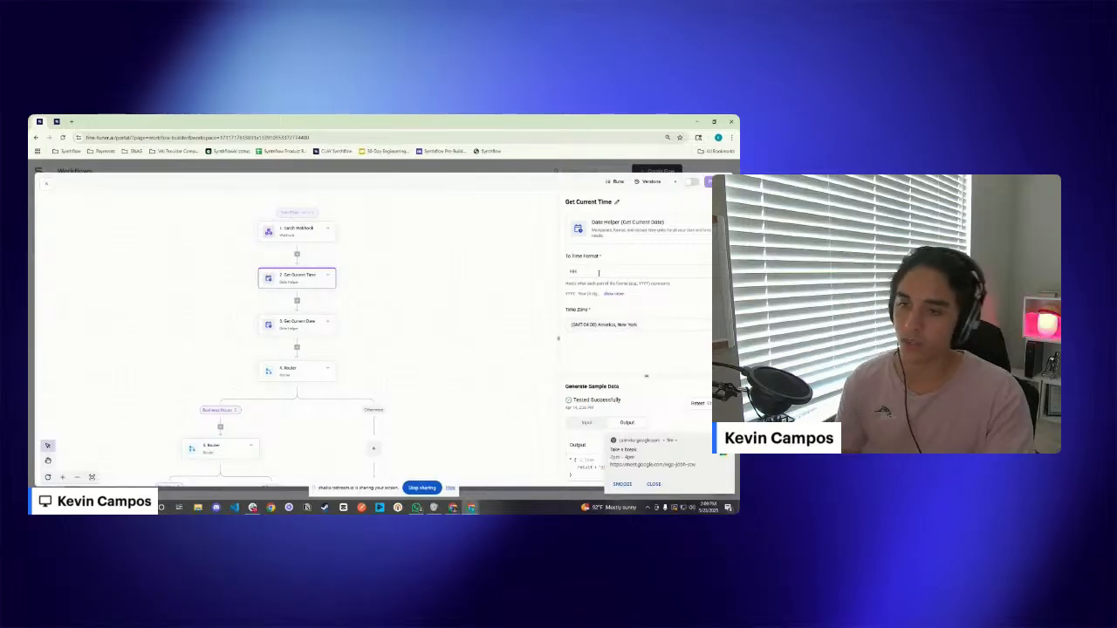
click(287, 326)
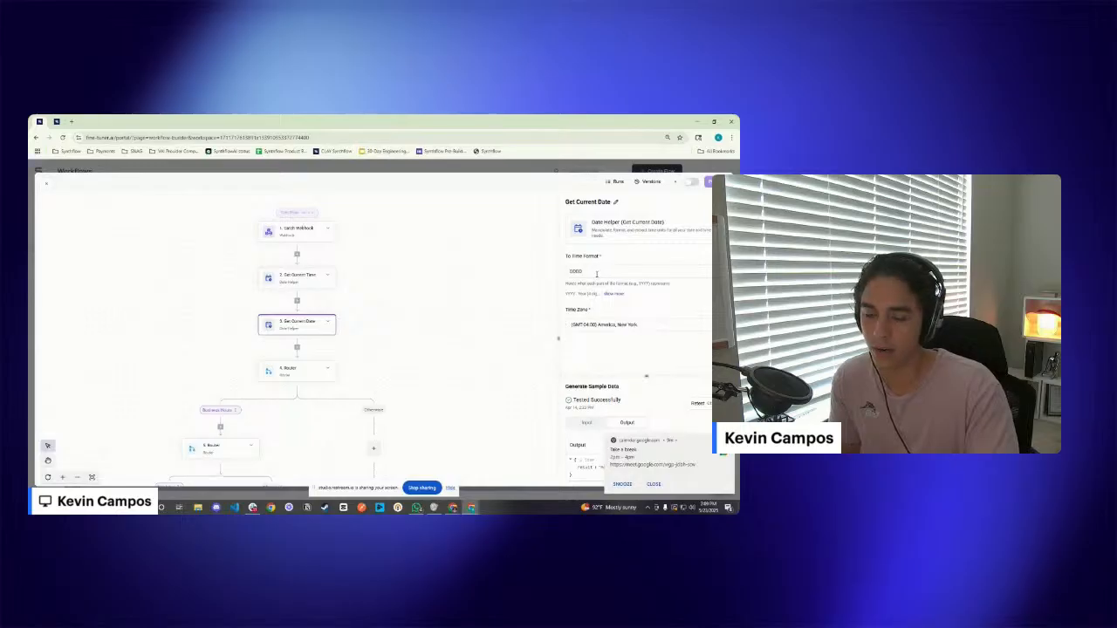
scroll(415, 325, down, 2)
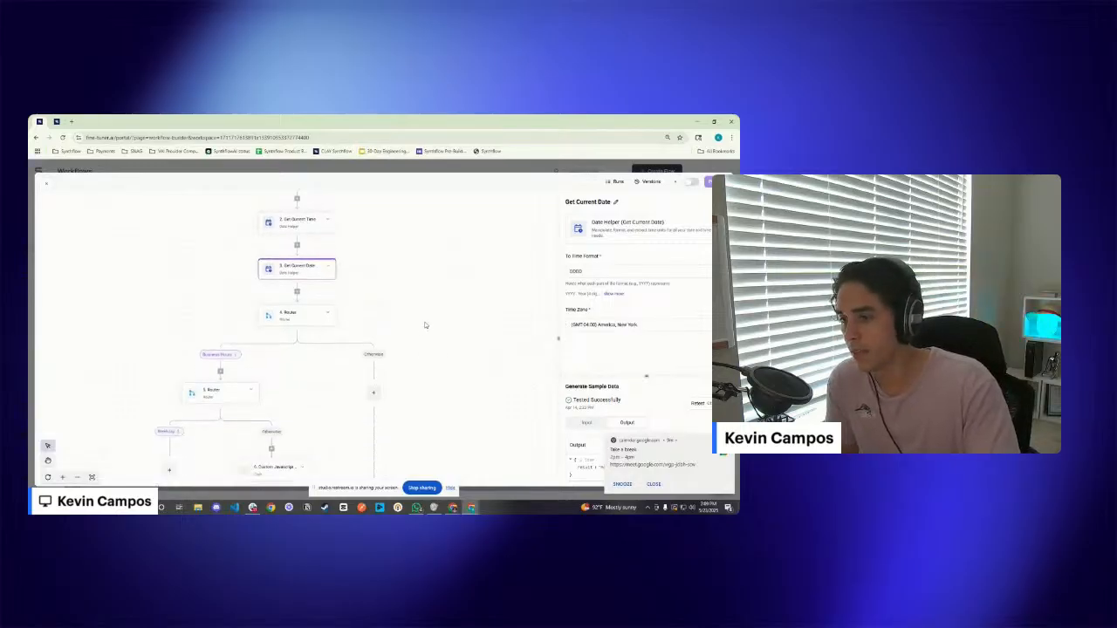
Open the Business Hours branch of the first router and examine its two Get Current Time conditions and their hour limits
scroll(436, 321, up, 1)
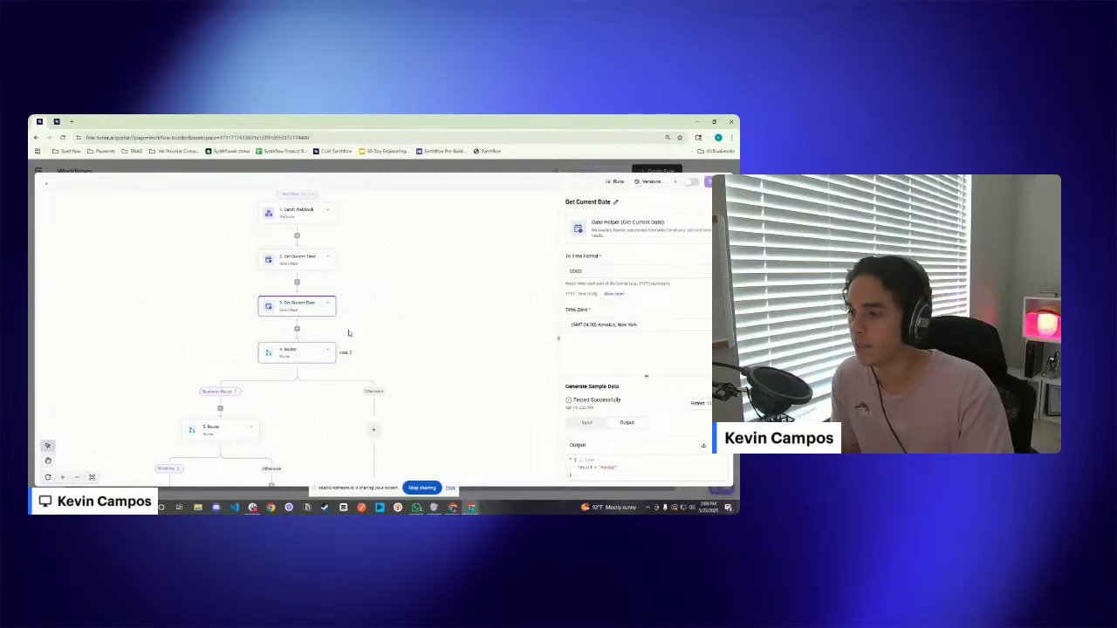
click(284, 352)
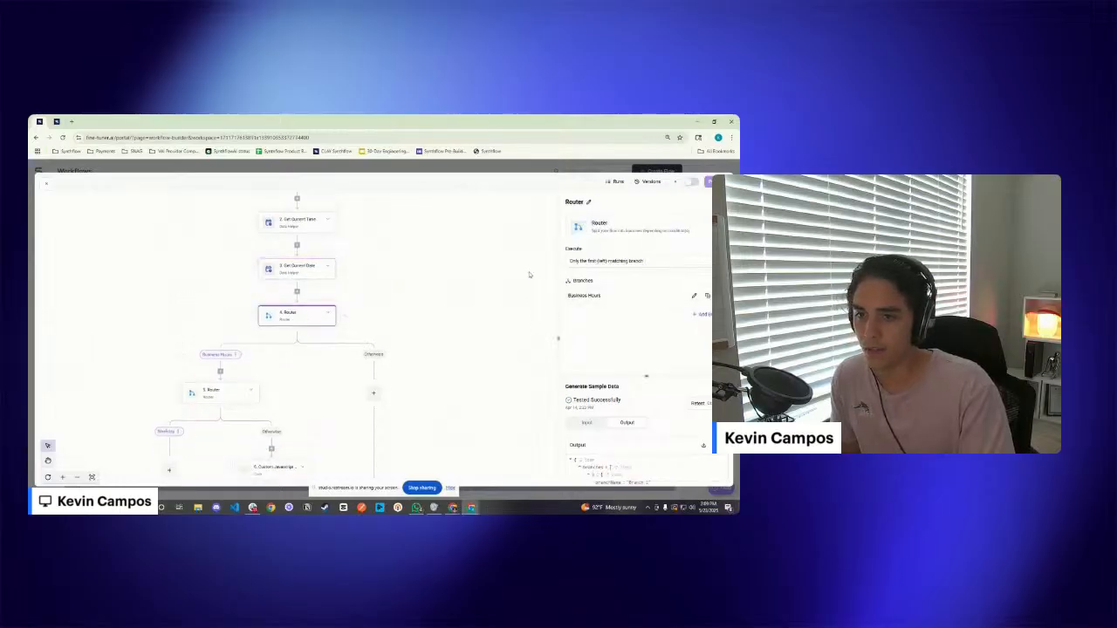
click(616, 296)
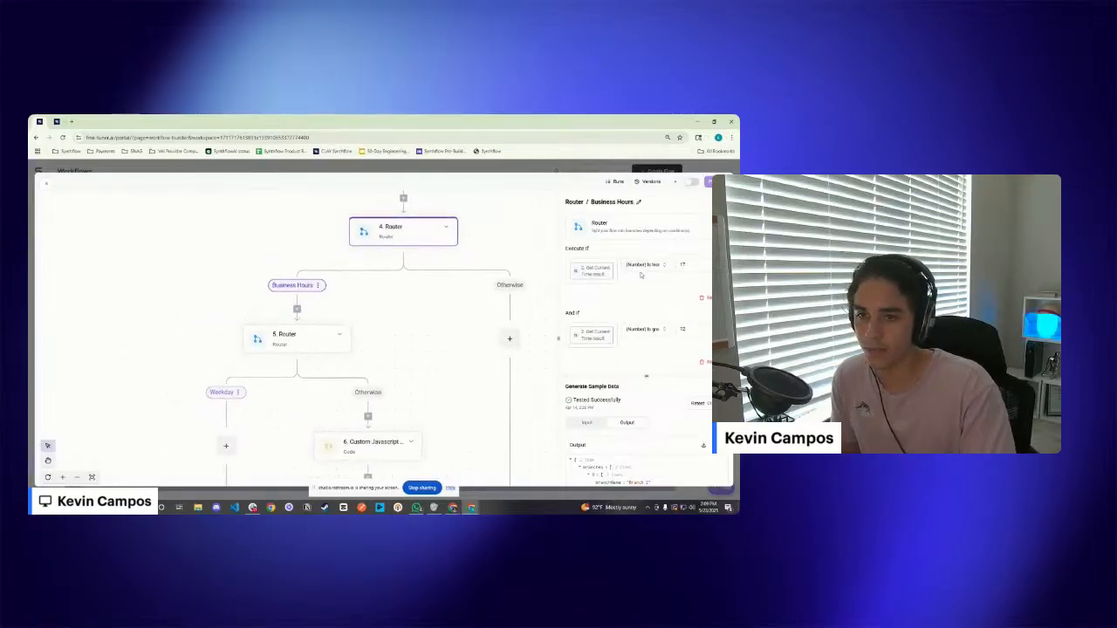
click(687, 264)
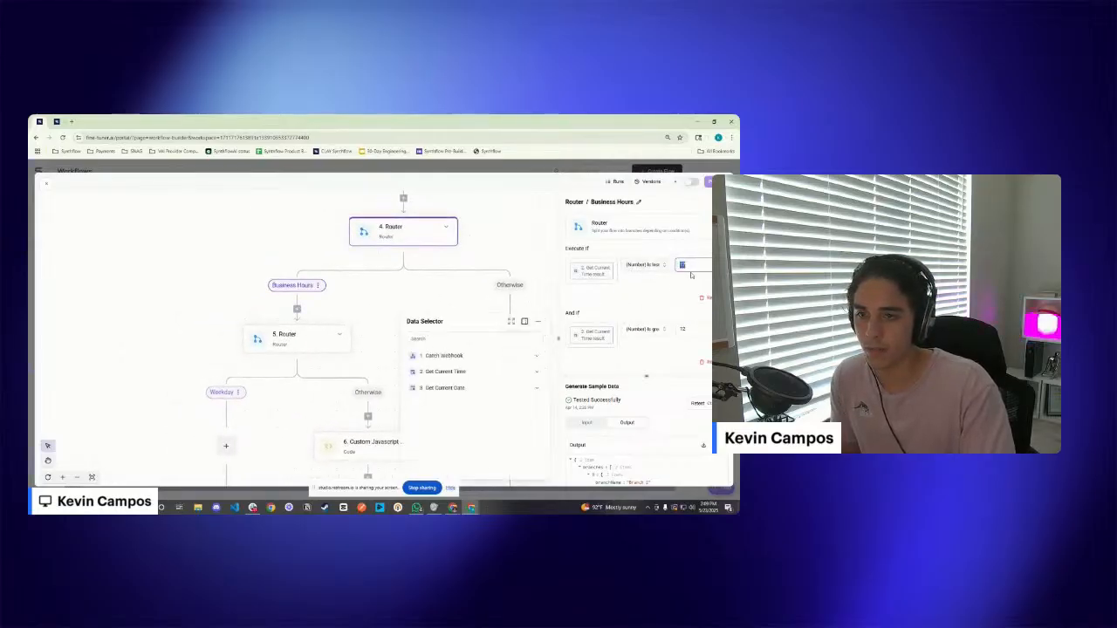
click(686, 329)
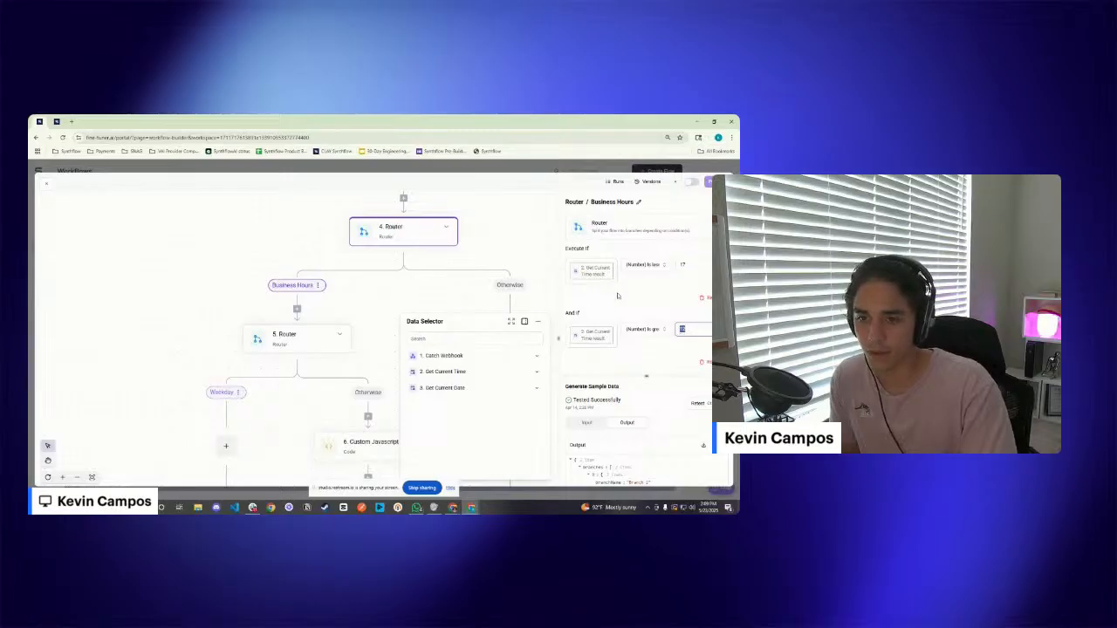
click(645, 266)
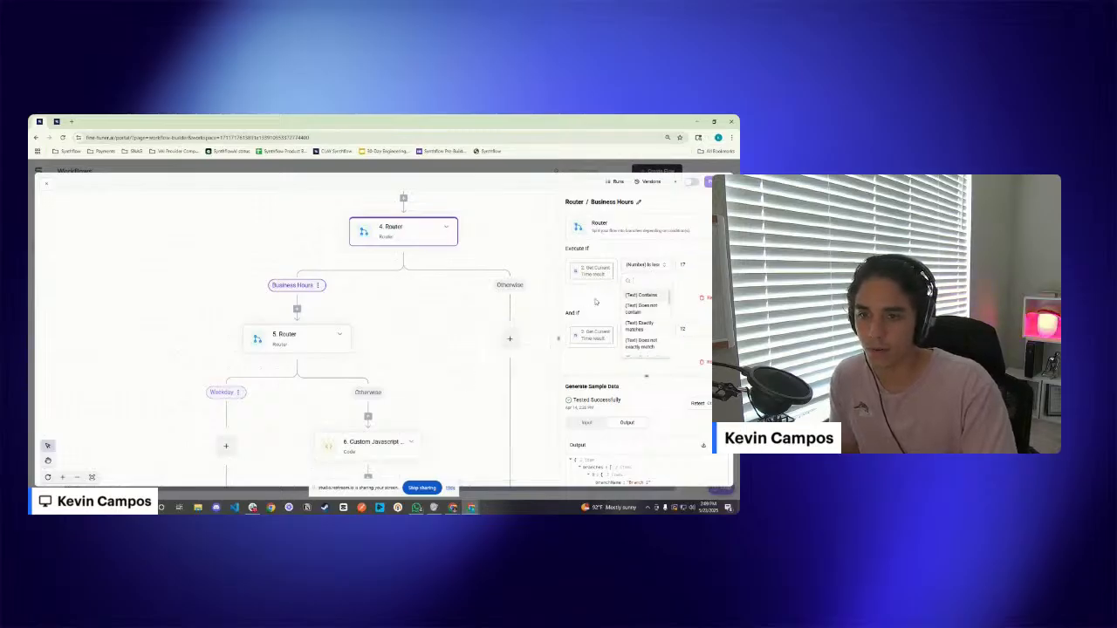
click(595, 302)
click(686, 266)
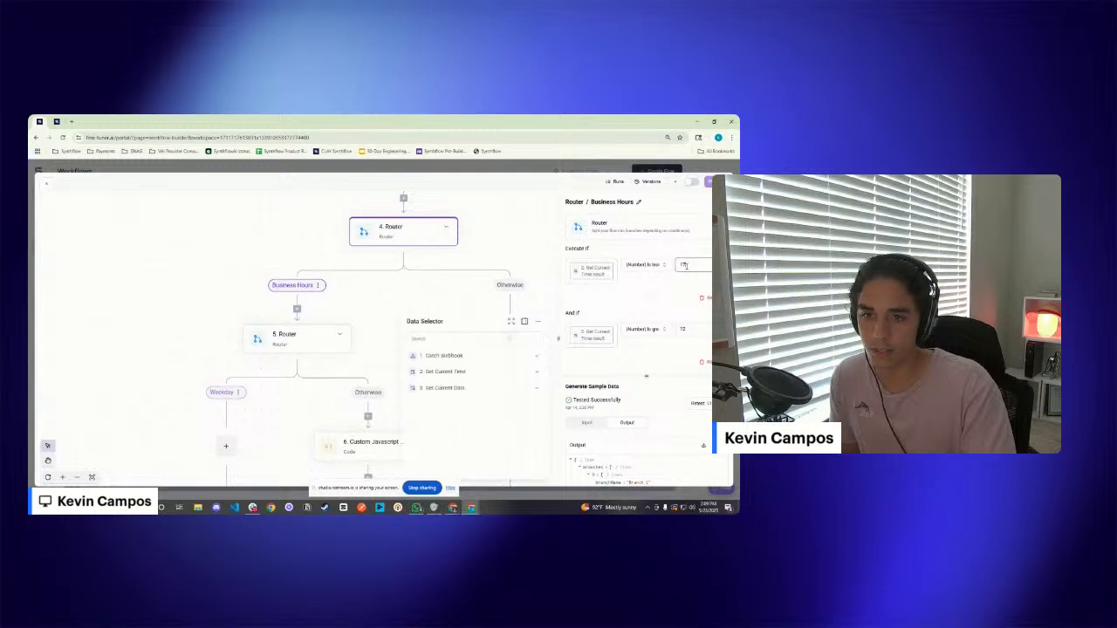
double_click(684, 266)
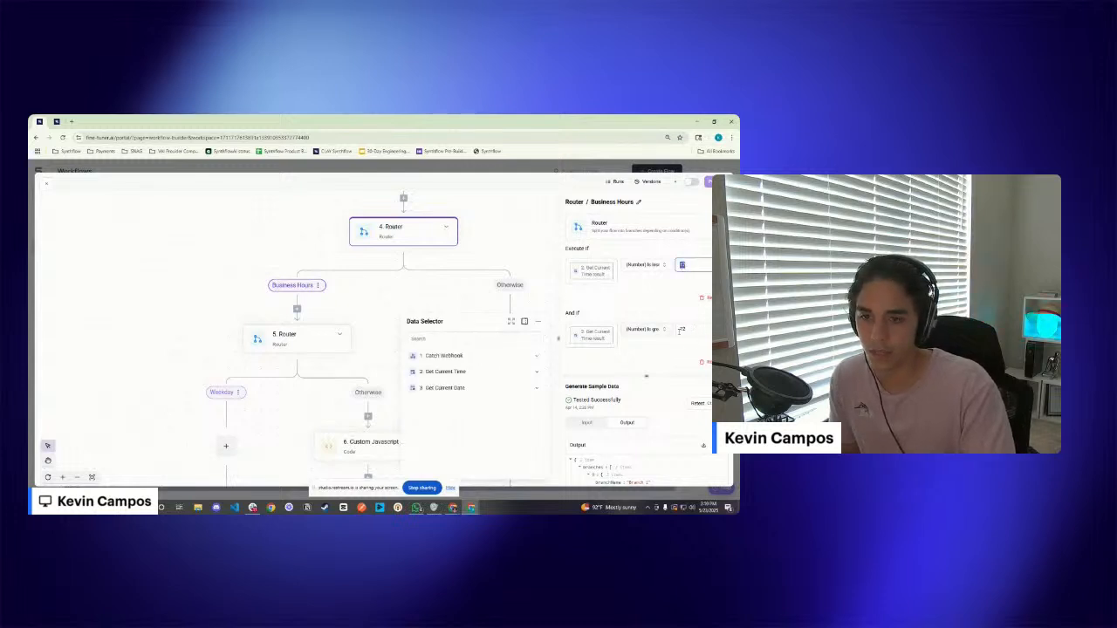
double_click(681, 329)
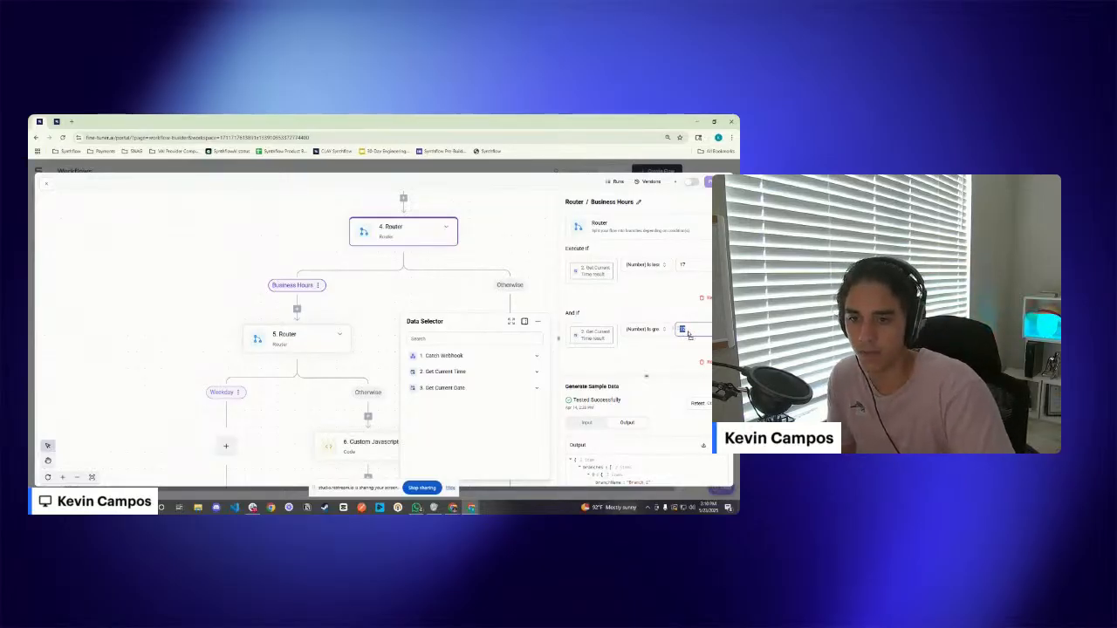
Point out the less-than and greater-than hour values in the two Business Hours conditions
double_click(682, 265)
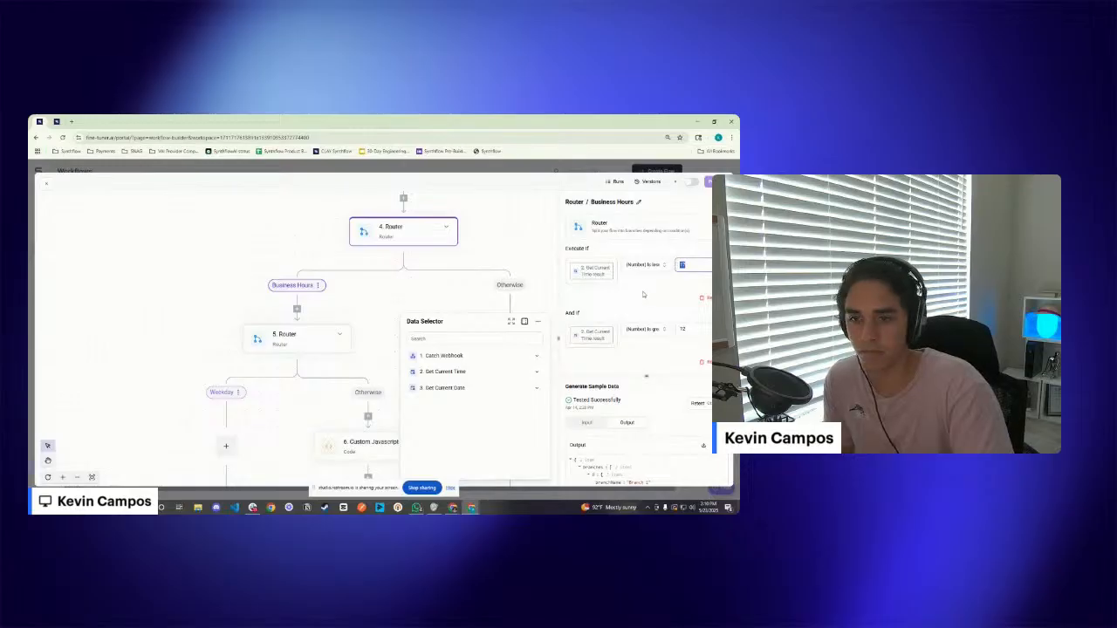
click(648, 281)
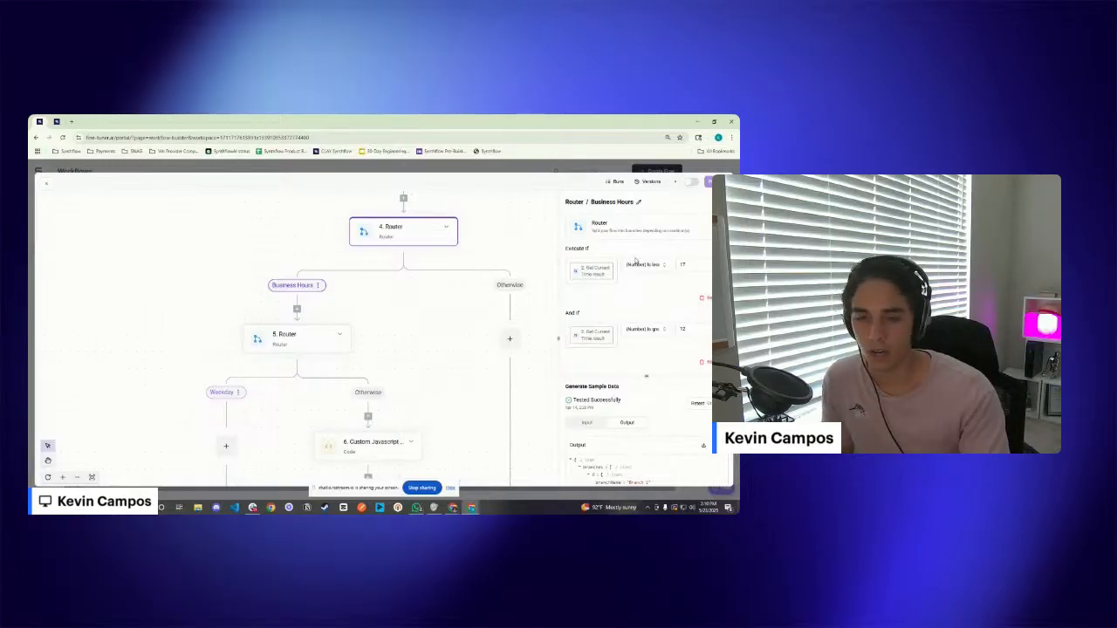
double_click(682, 329)
click(631, 294)
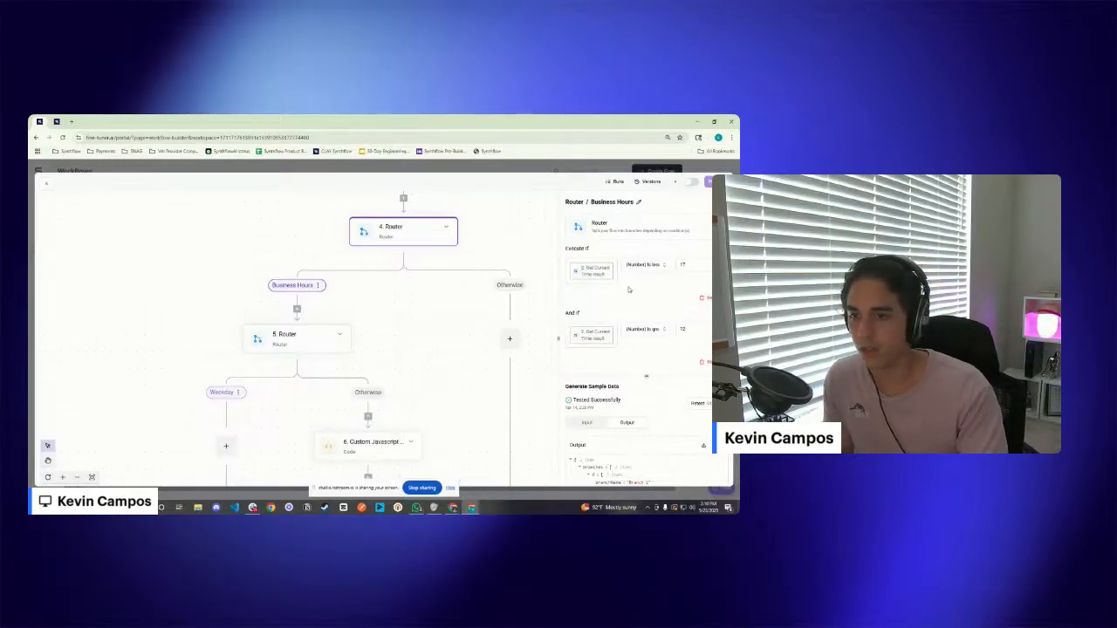
Set the hour value of the second Business Hours condition (greater than) to 9
scroll(400, 342, down, 2)
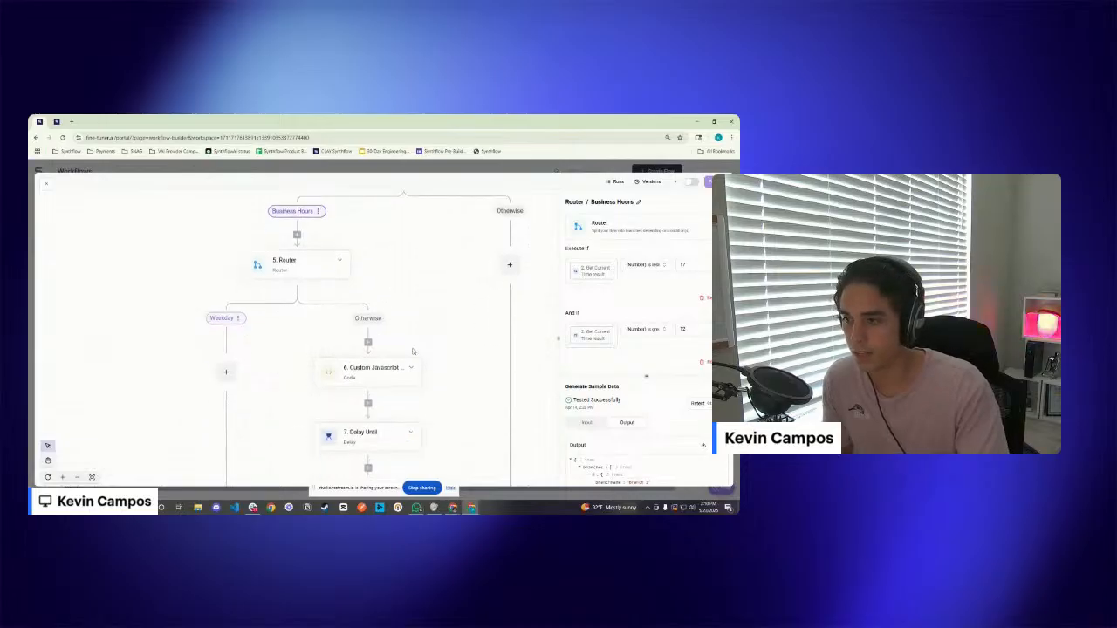
scroll(271, 331, down, 1)
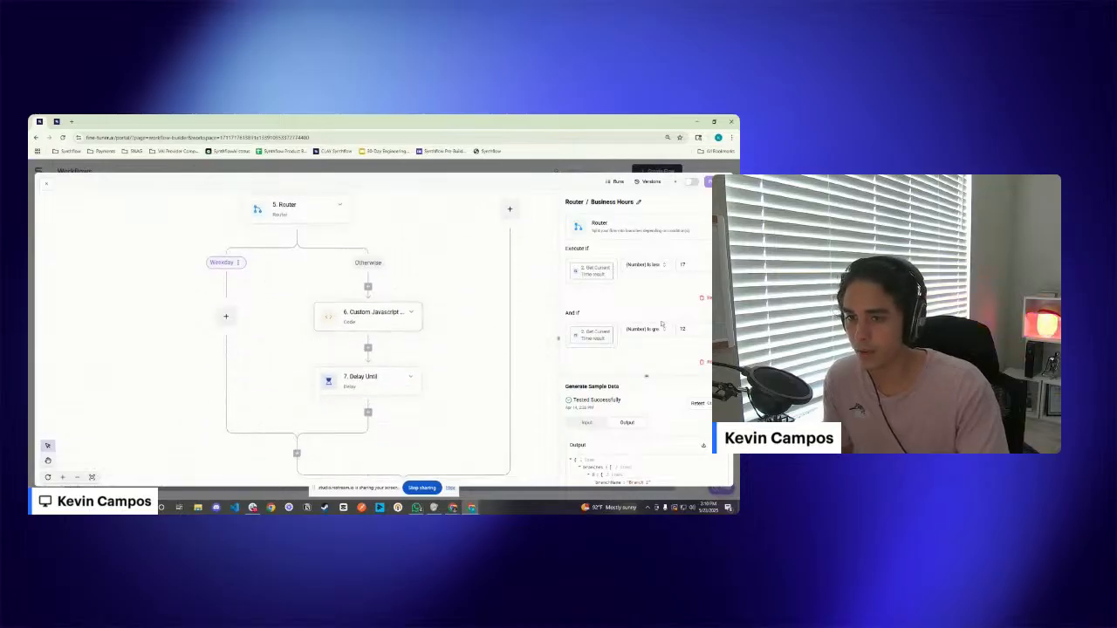
double_click(681, 330)
text(9)
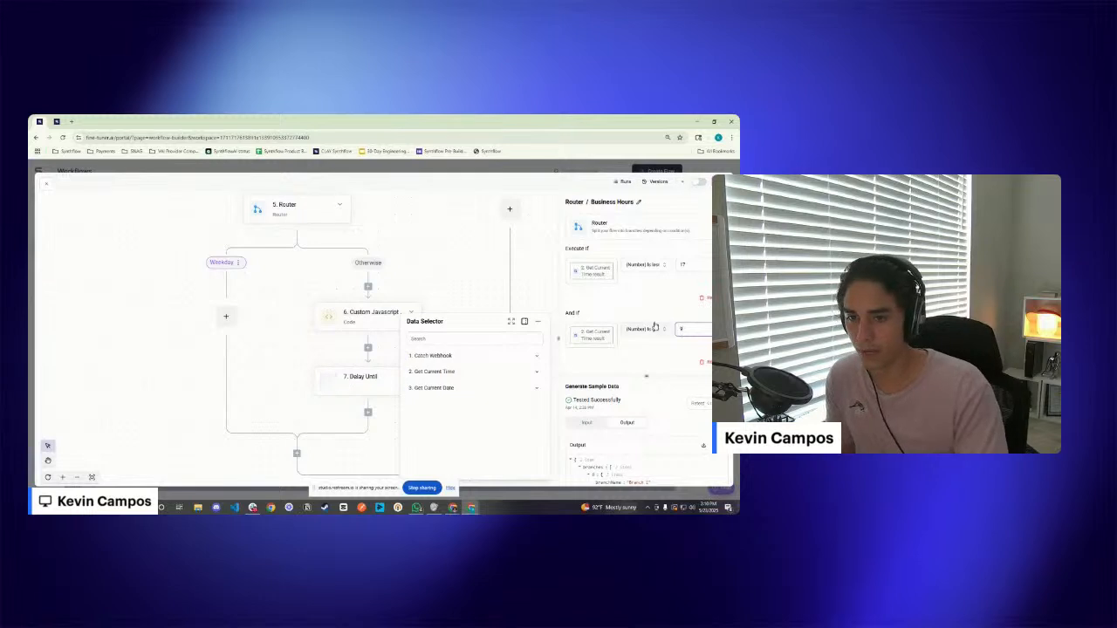
click(627, 322)
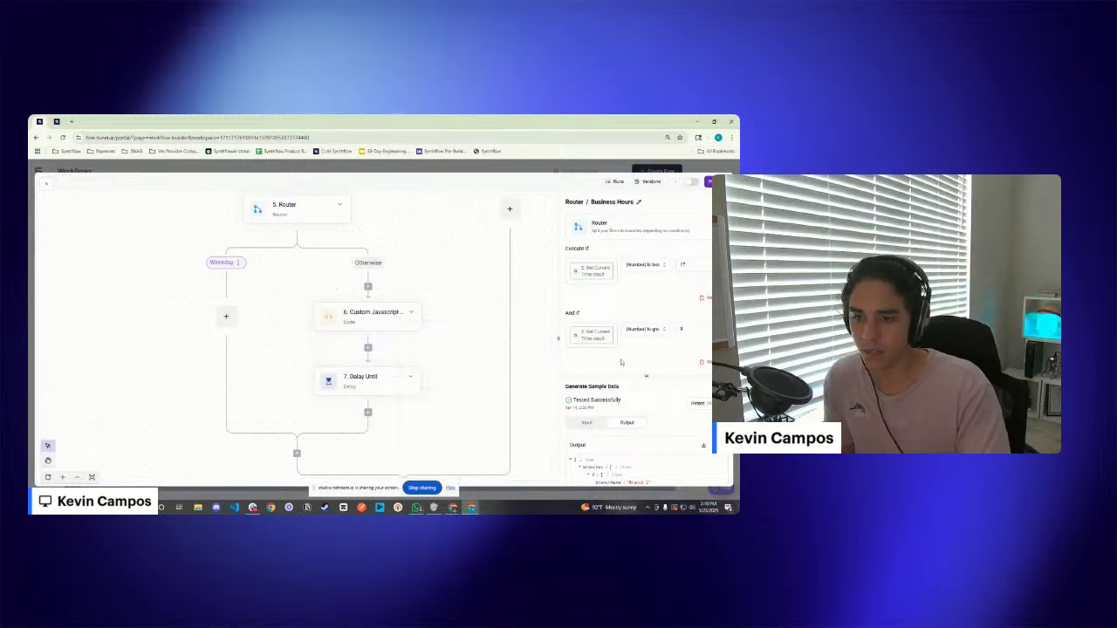
Open the Custom Javascript Code step in the second router's Otherwise branch and copy its entire code
scroll(628, 322, down, 1)
scroll(290, 270, up, 1)
click(417, 370)
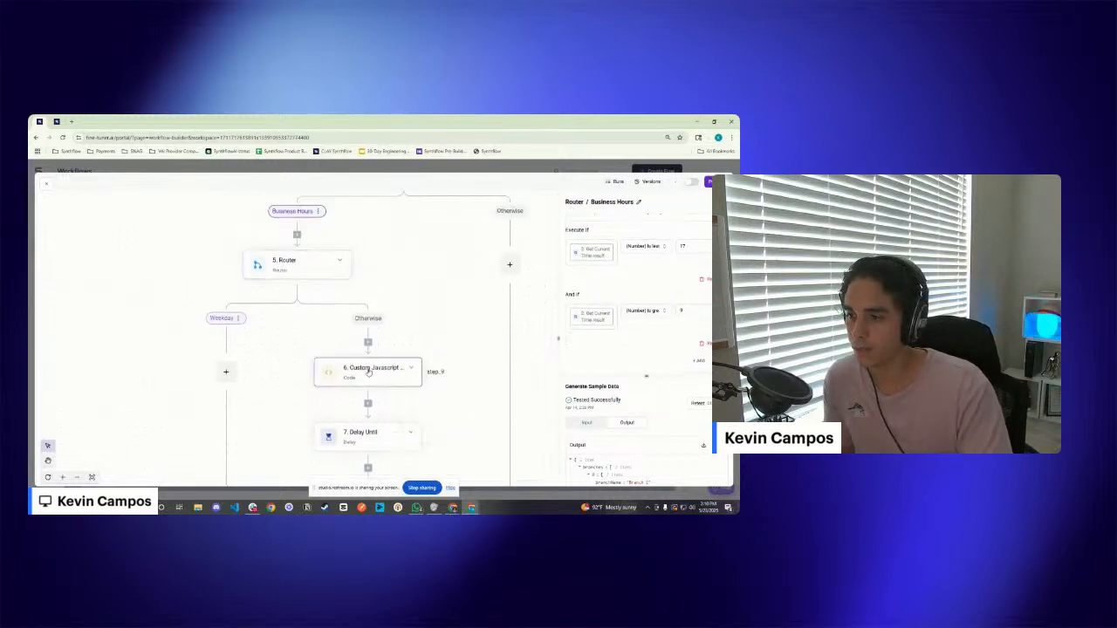
scroll(441, 358, down, 1)
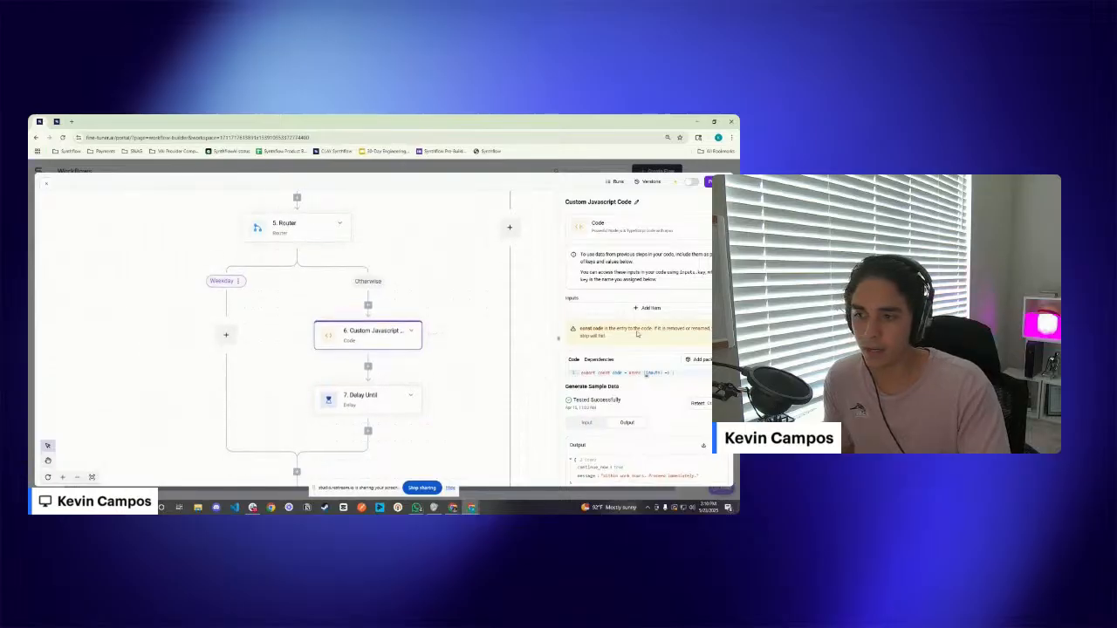
scroll(638, 334, down, 5)
scroll(639, 318, up, 2)
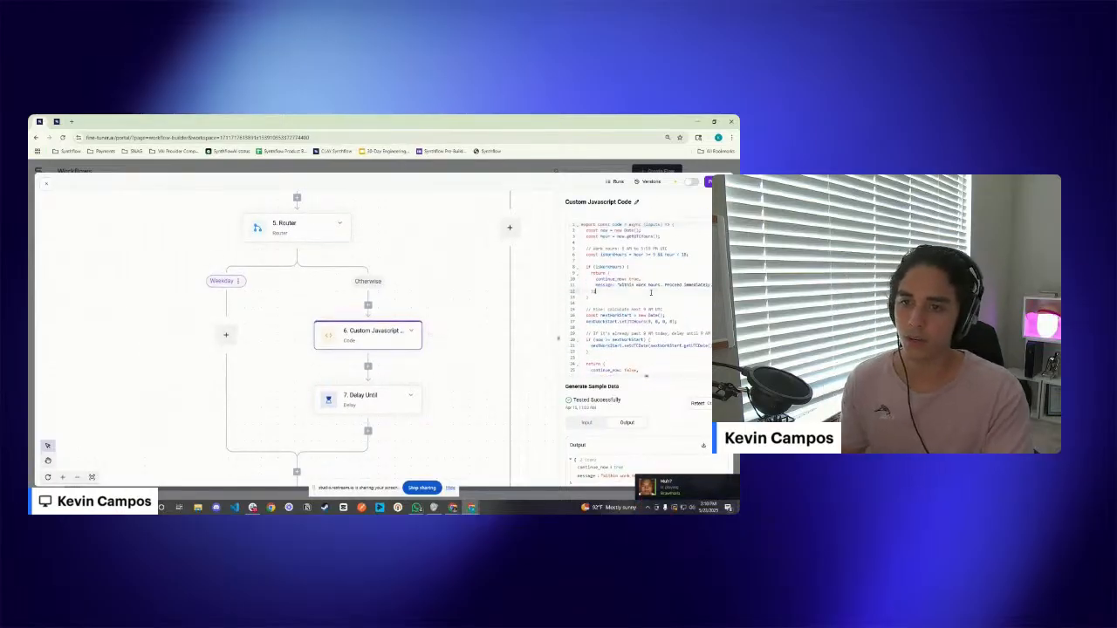
key(ctrl+a)
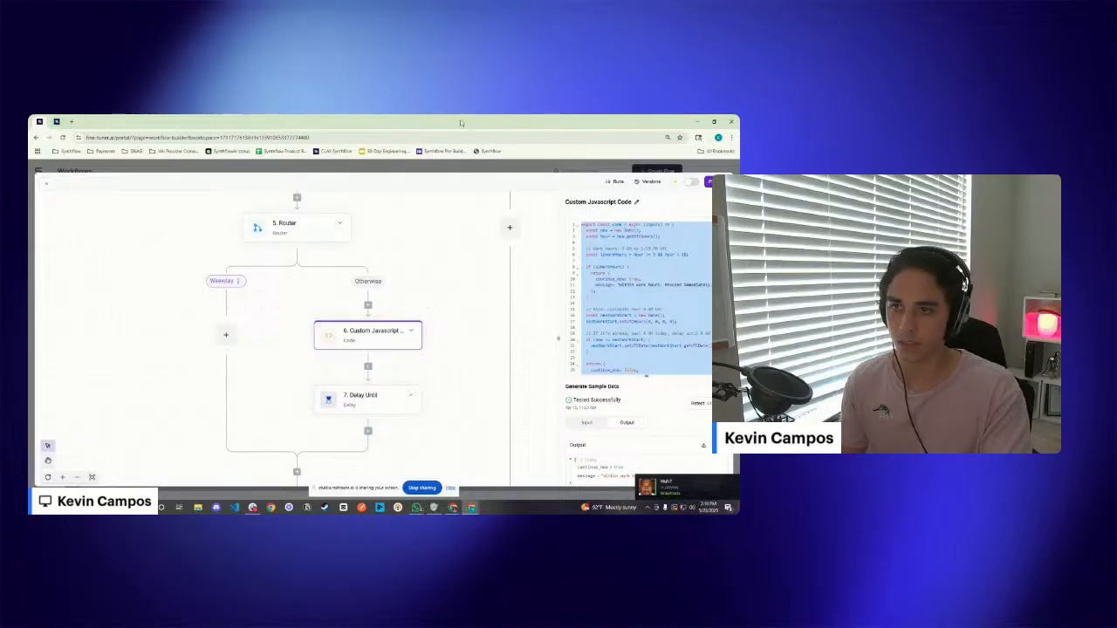
Switch to the Synthflow Webinar 5/23/2025 Google Doc and add "Javascript Code:" with the copied code beneath the meeting recording link
mouse_move(453, 507)
click(370, 465)
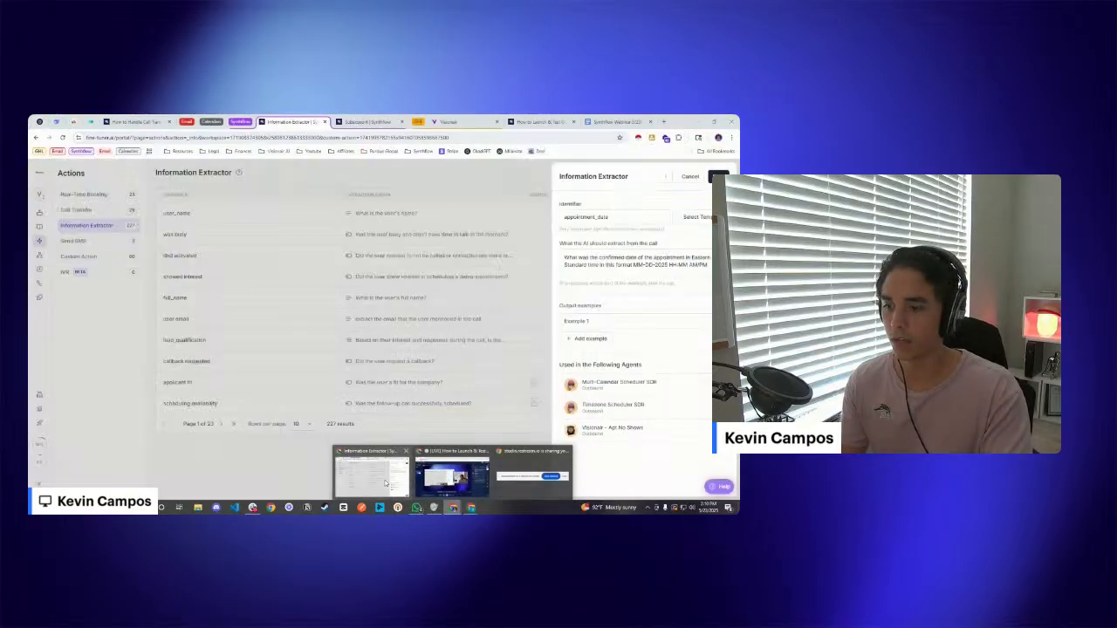
click(589, 119)
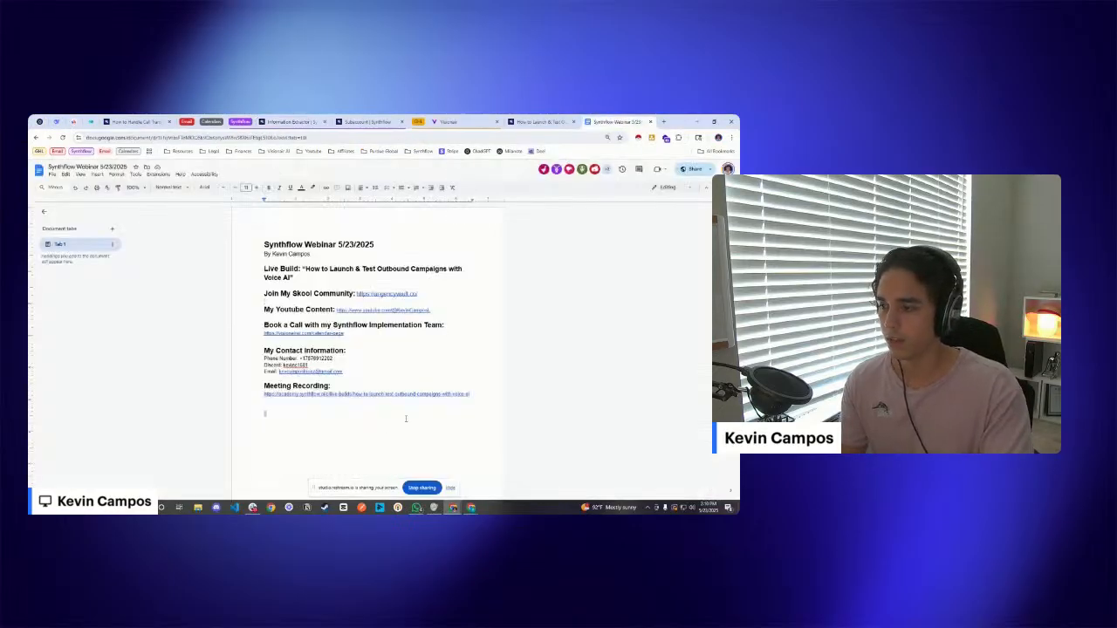
click(434, 411)
text(Javascript Code:)
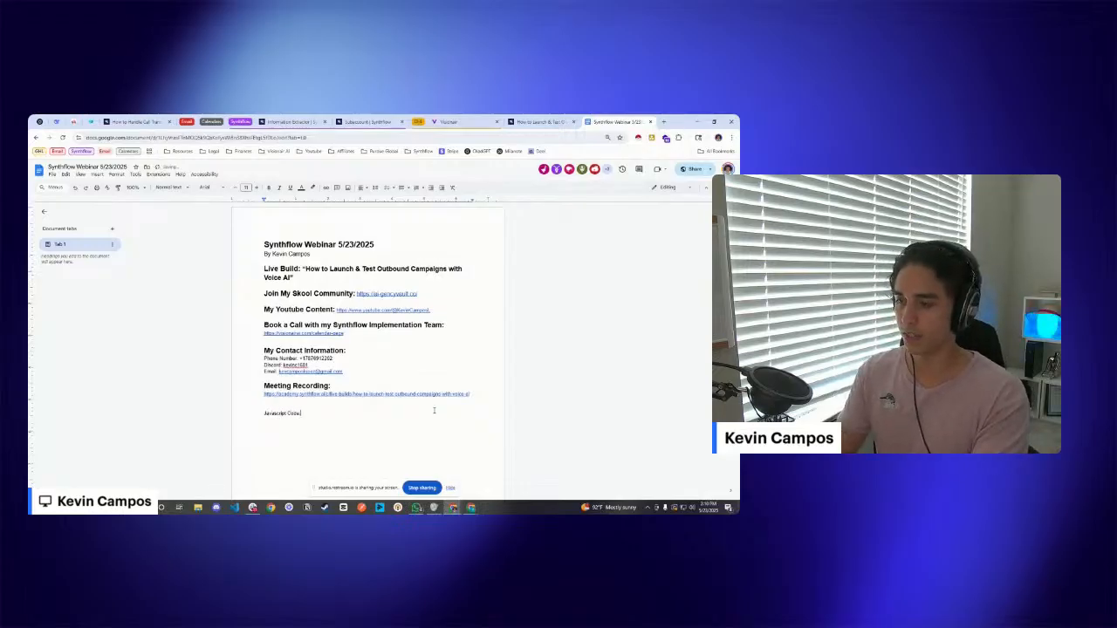
key(ctrl+v)
Make the "Javascript Code:" heading bold and return to the outbound trigger workflow
scroll(401, 356, up, 5)
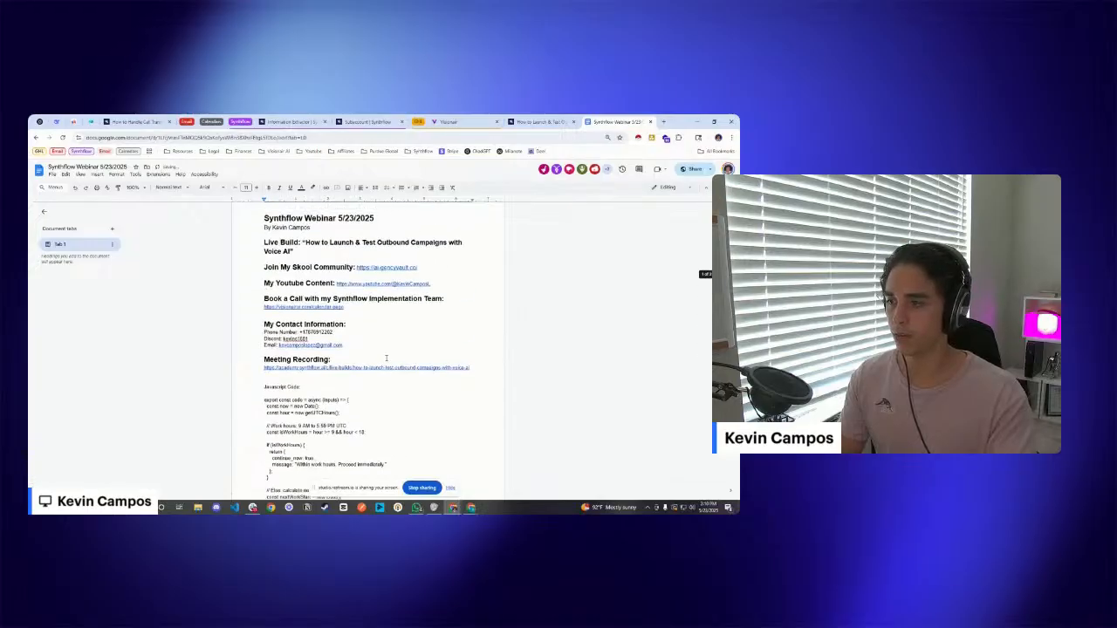
triple_click(315, 390)
key(ctrl+b)
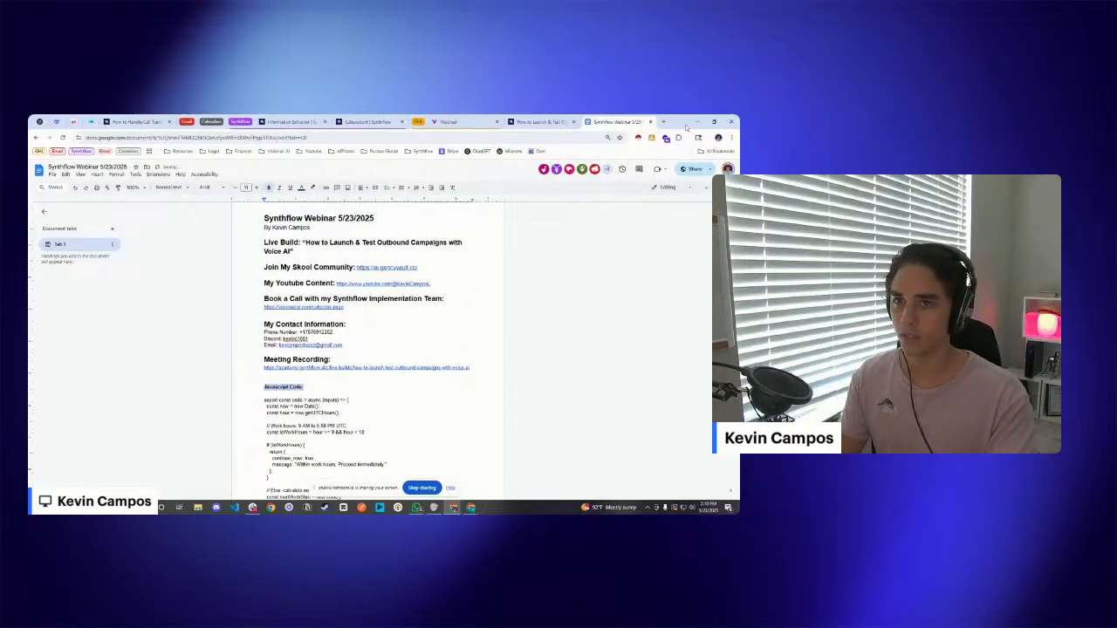
click(697, 121)
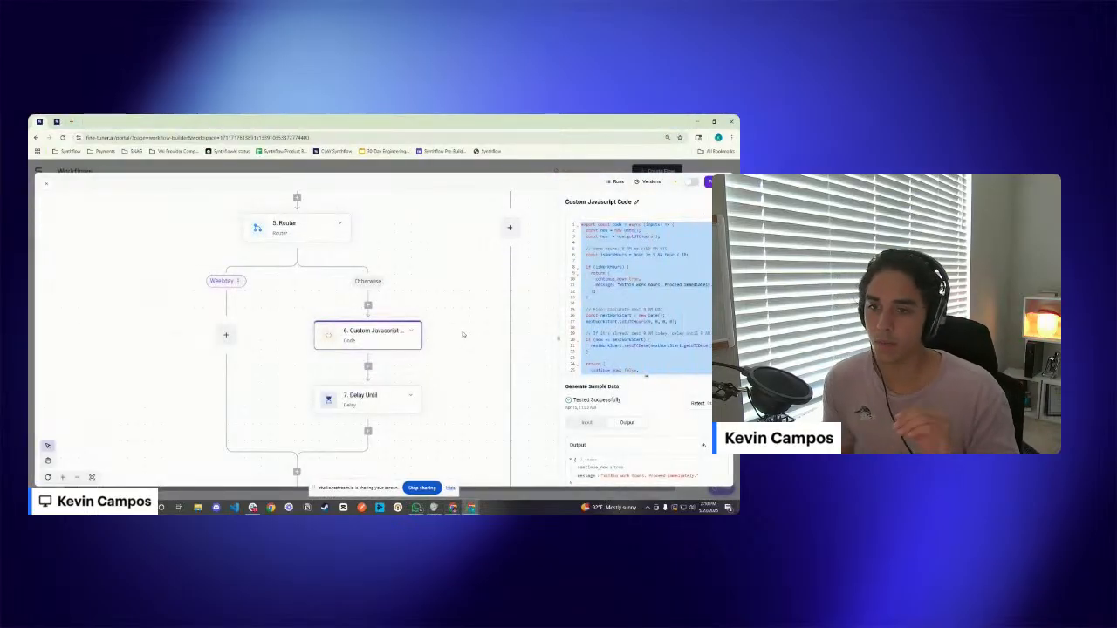
Examine how the Business Hours, Weekday and Otherwise branches lead to the Custom Javascript Code and Delay Until steps
scroll(428, 315, up, 1)
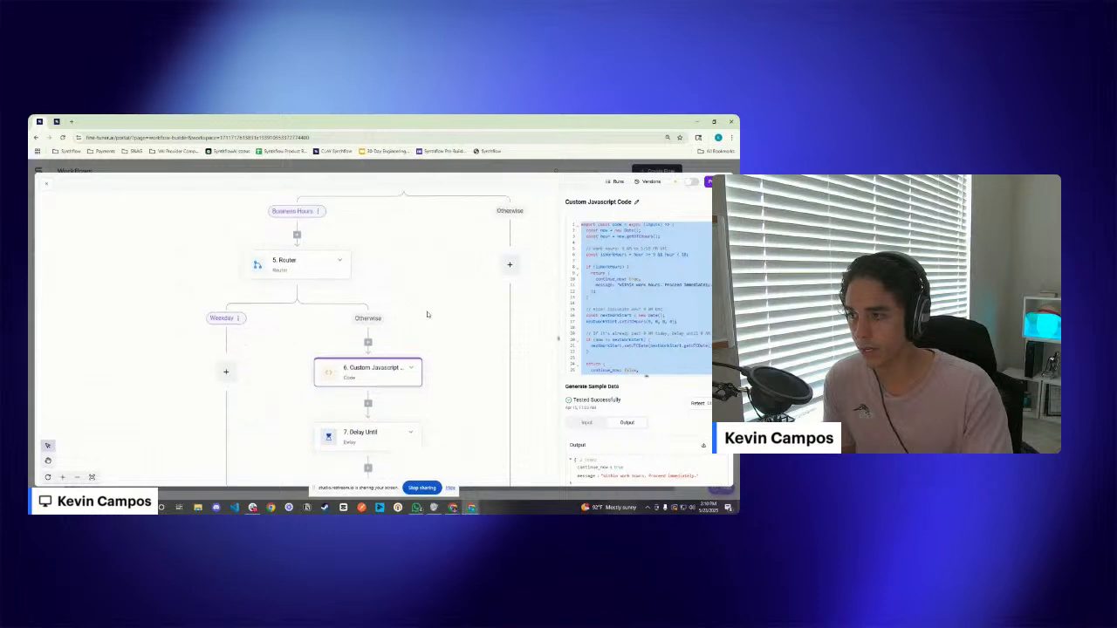
scroll(428, 314, down, 1)
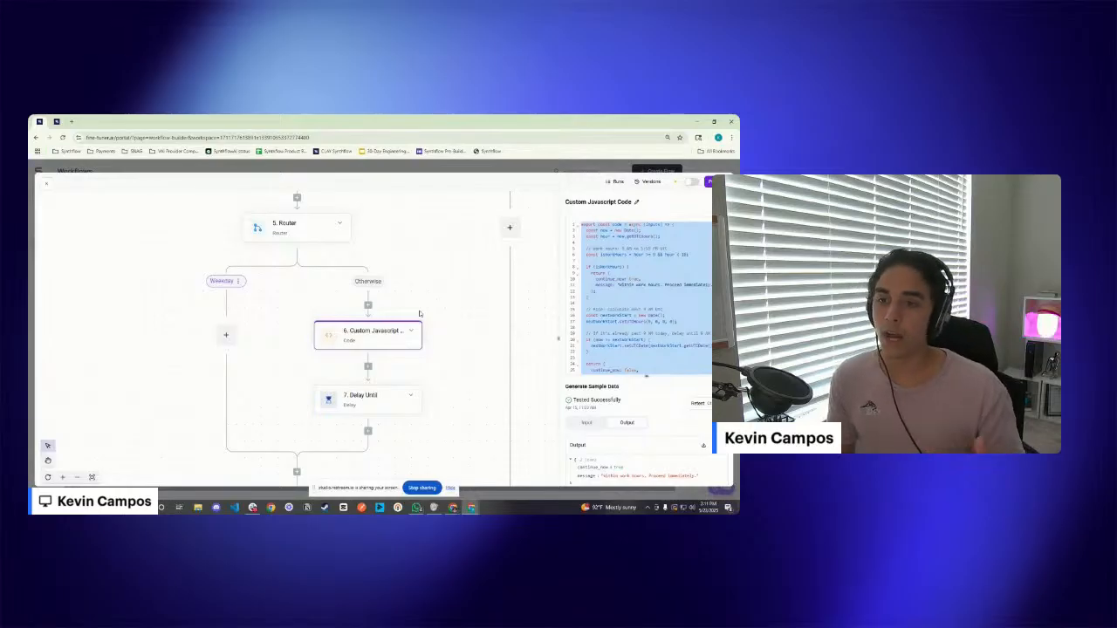
scroll(635, 288, up, 3)
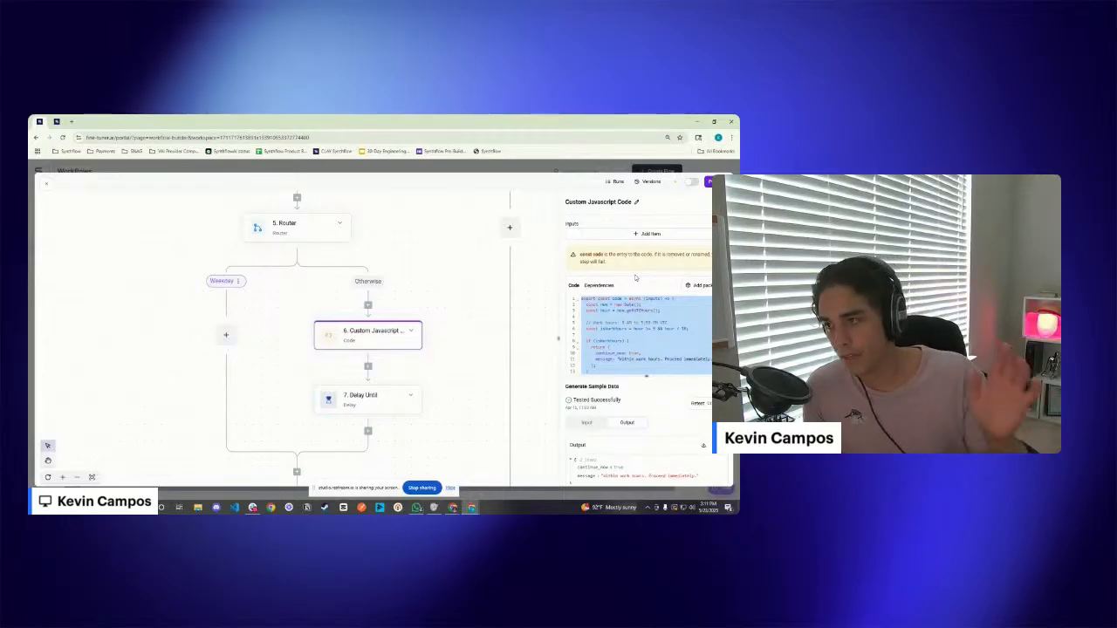
scroll(376, 302, up, 2)
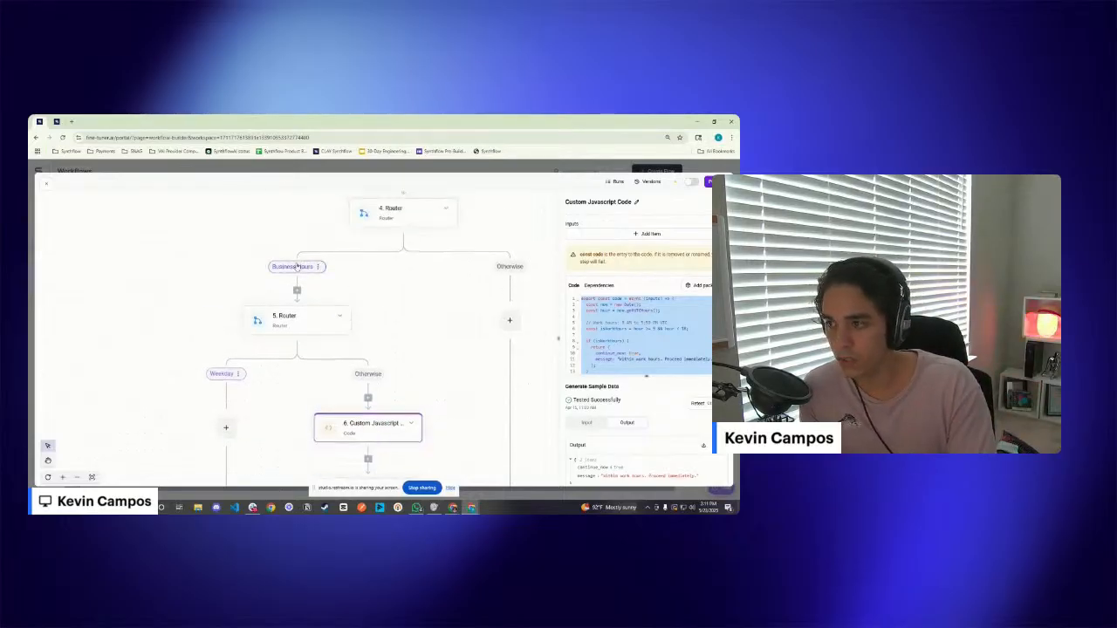
scroll(418, 328, down, 4)
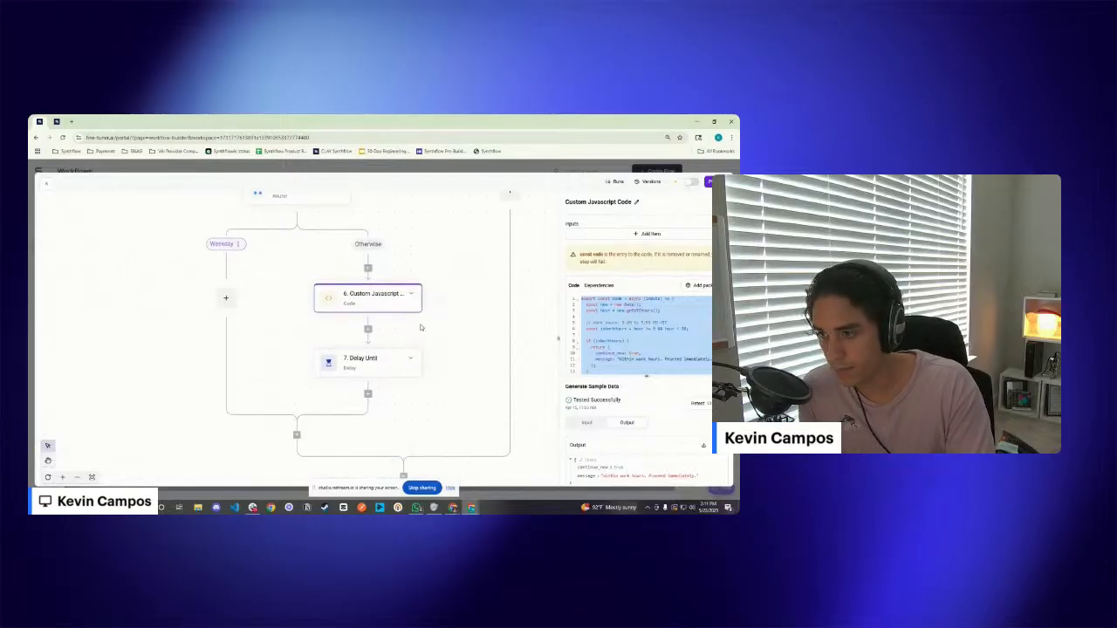
scroll(377, 325, up, 2)
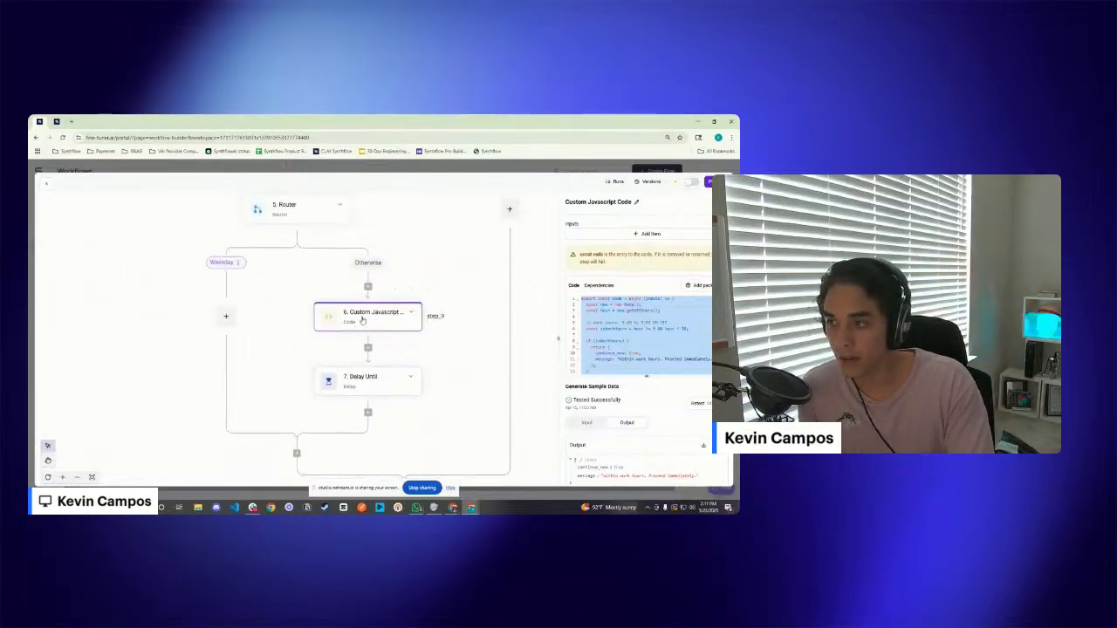
scroll(362, 320, up, 2)
scroll(356, 328, down, 1)
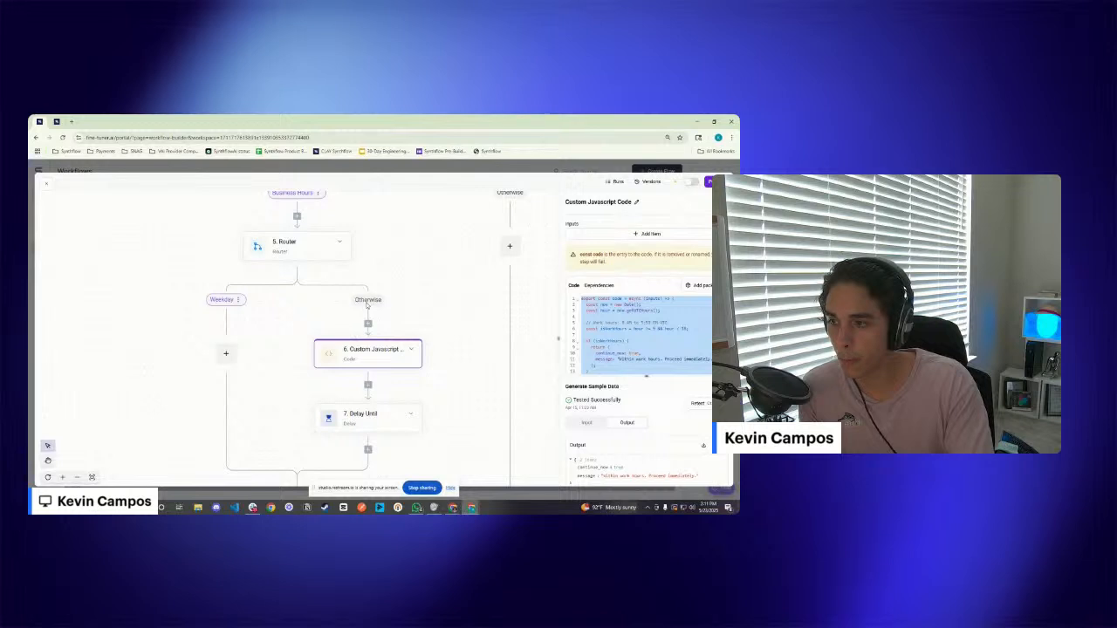
Read through the Custom Javascript Code's work-hours logic and highlight "Within work hours" in its sample output message
scroll(628, 353, down, 2)
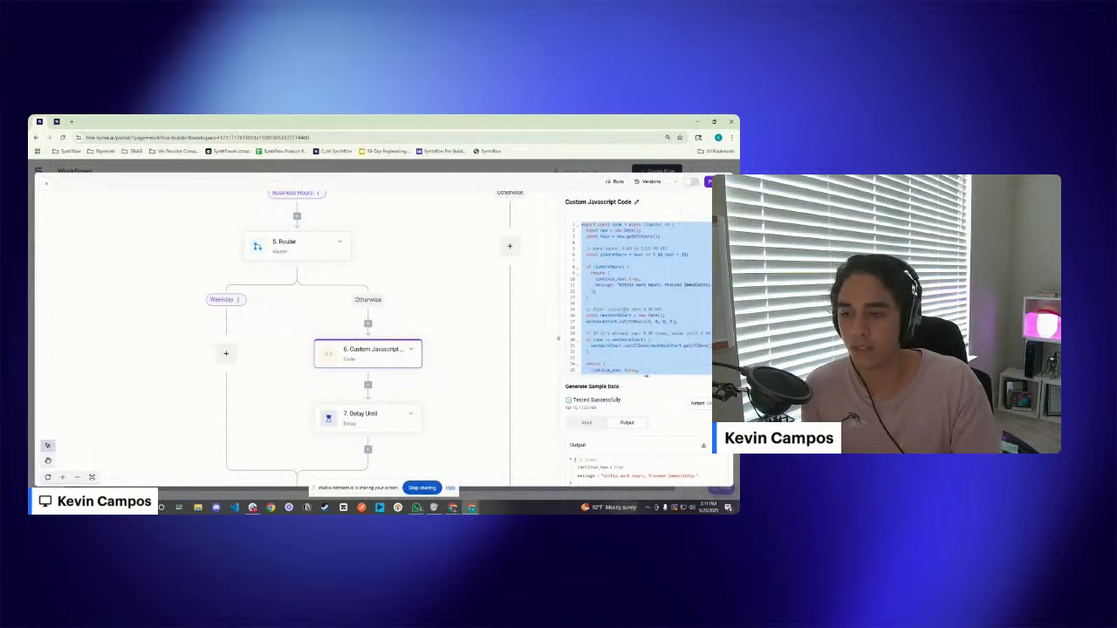
scroll(646, 375, down, 3)
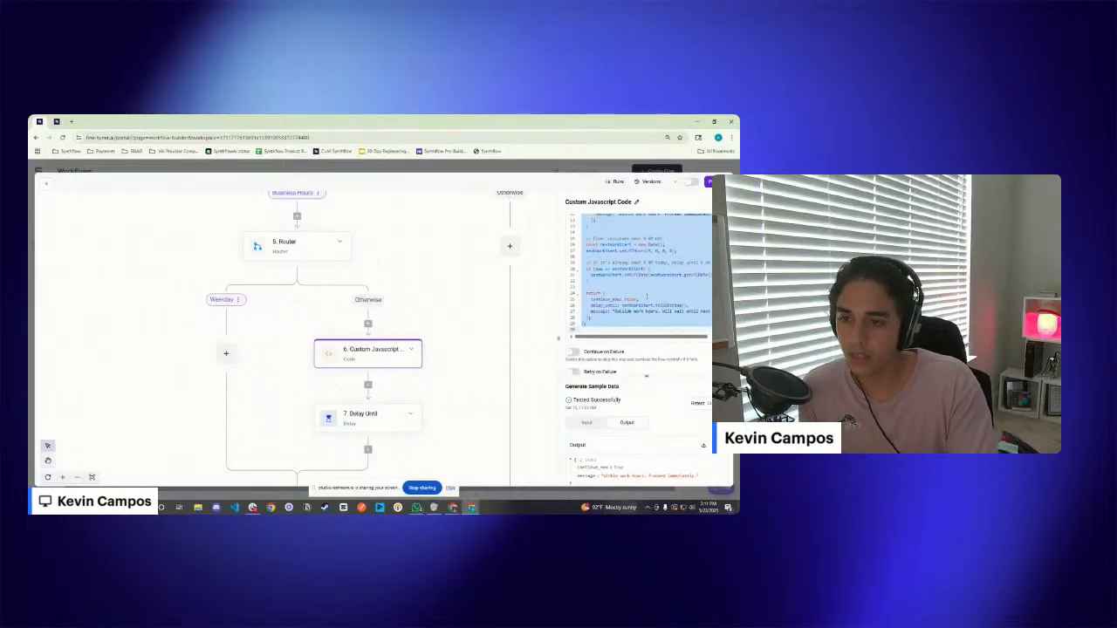
scroll(646, 297, up, 2)
scroll(651, 449, down, 1)
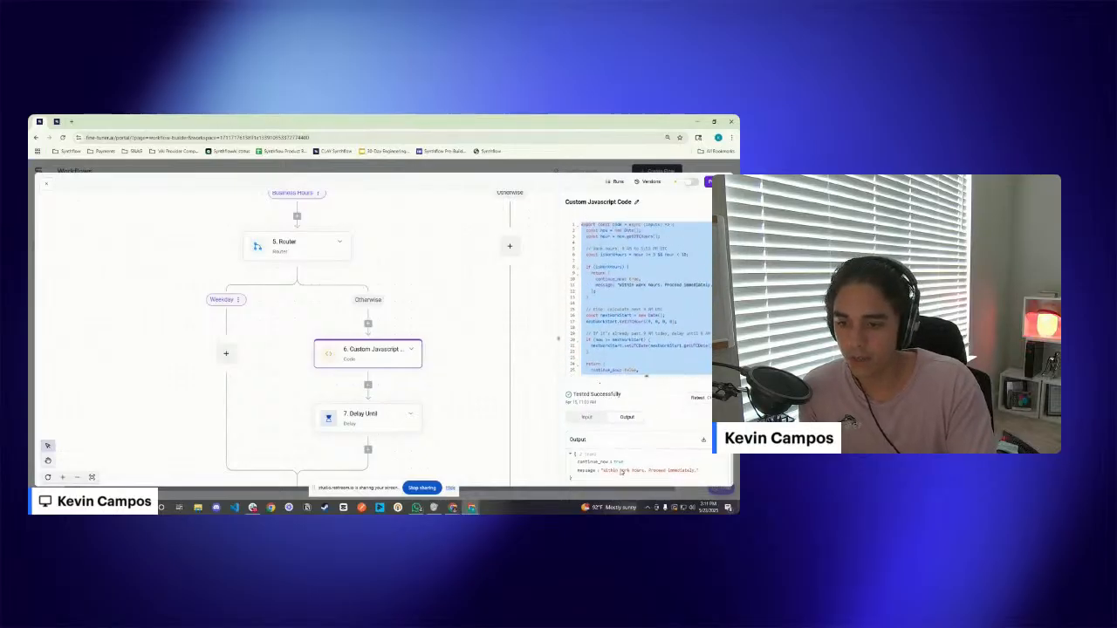
scroll(641, 313, down, 3)
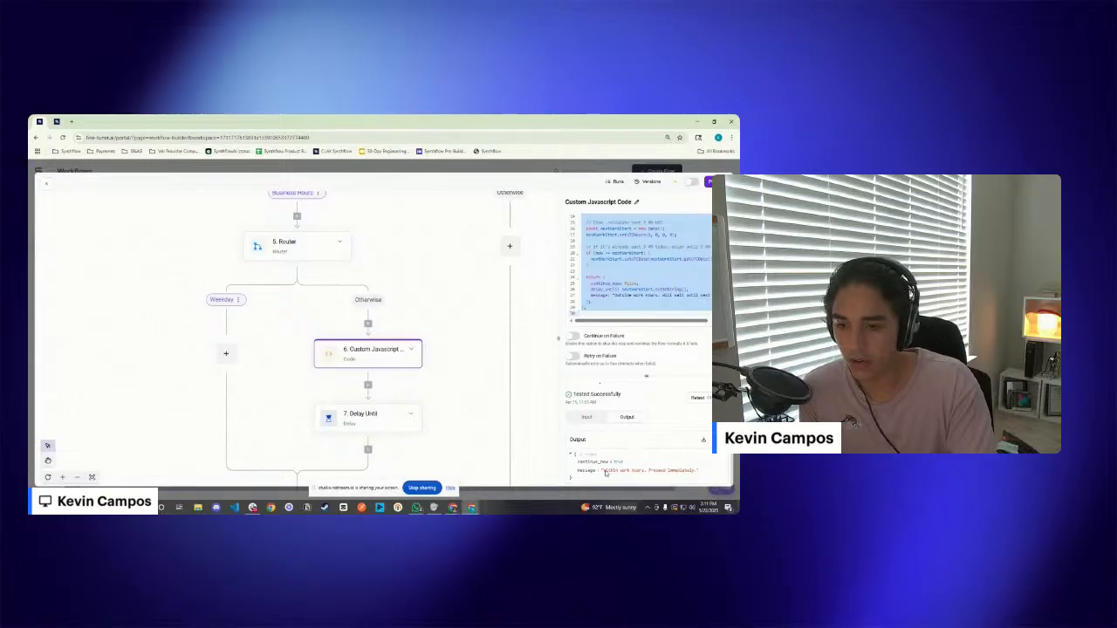
drag(606, 472, 644, 472)
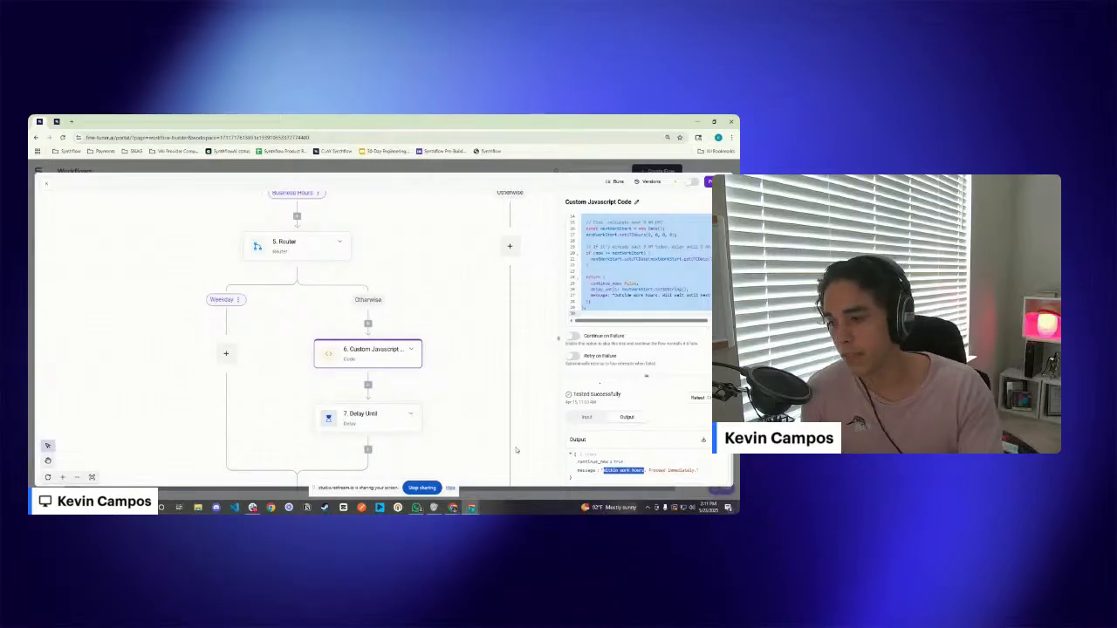
Open the Delay Until step, examine its date and time setting, and look over the Find Rows and Loop on Items steps below it
click(367, 421)
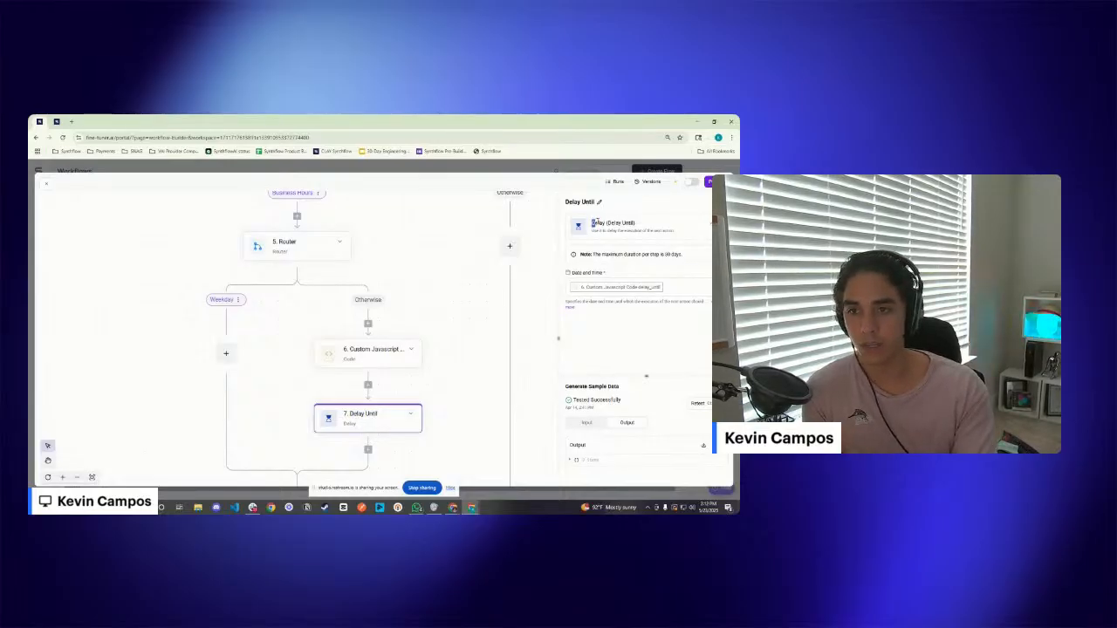
double_click(598, 222)
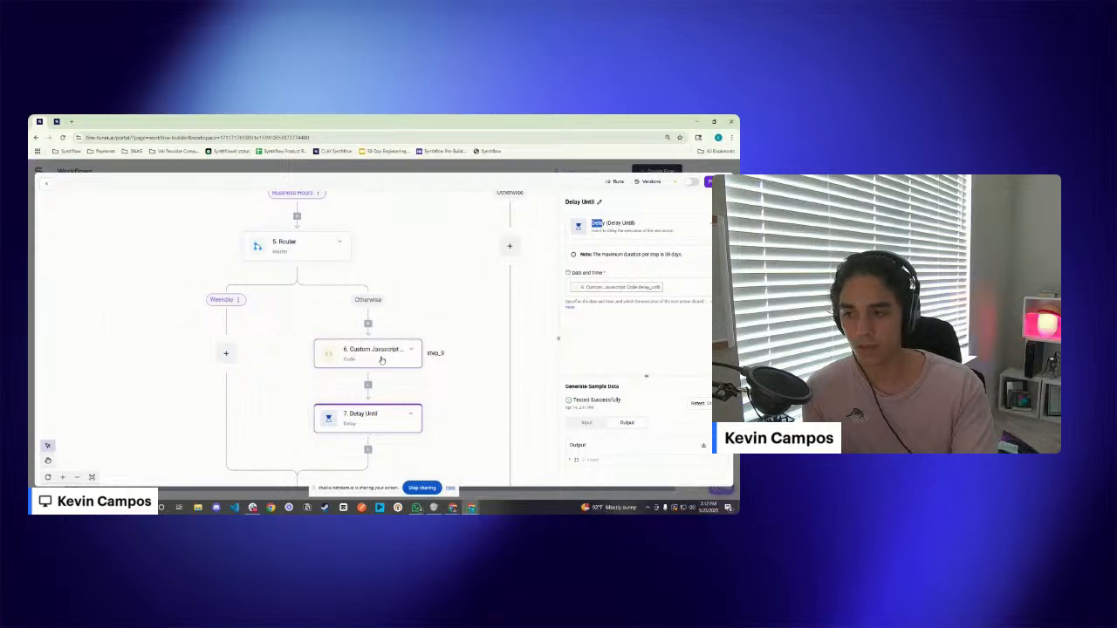
scroll(386, 362, down, 1)
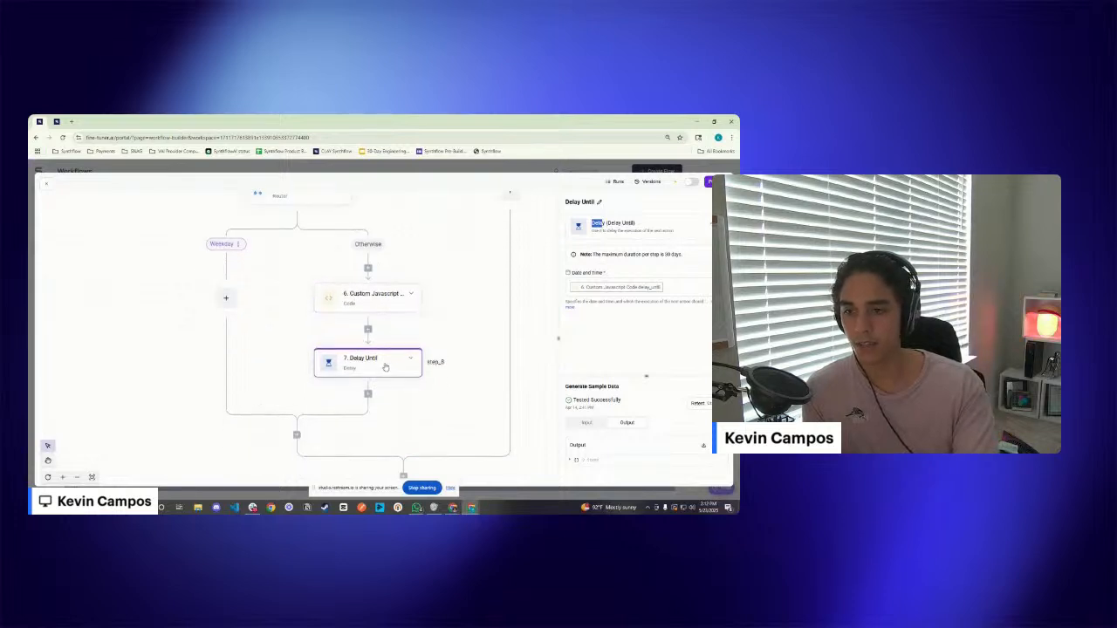
scroll(449, 410, down, 2)
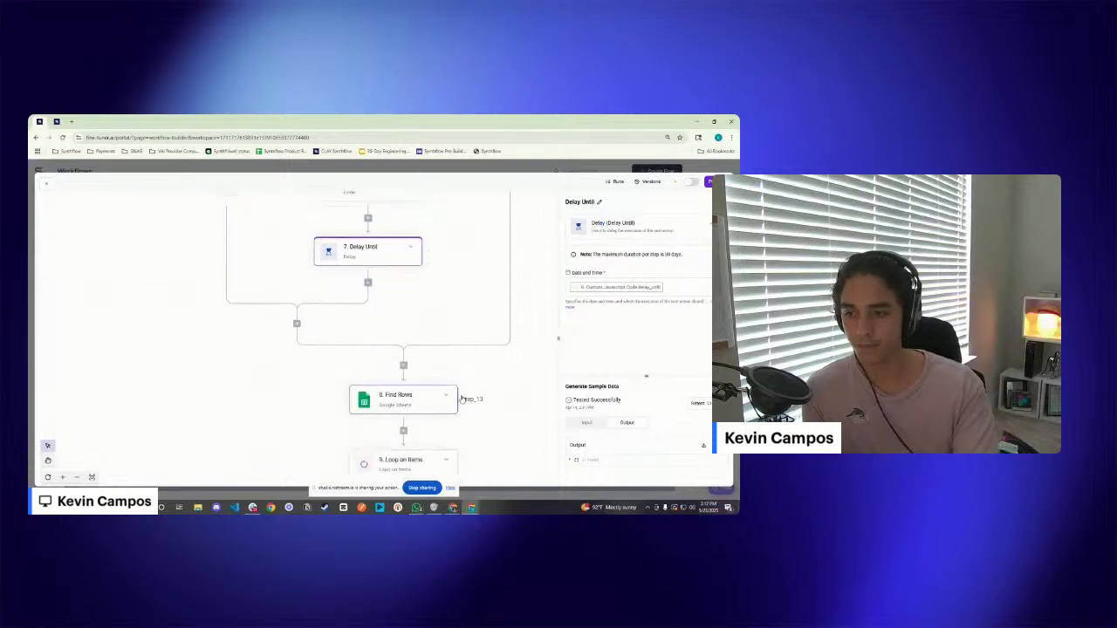
scroll(505, 370, down, 1)
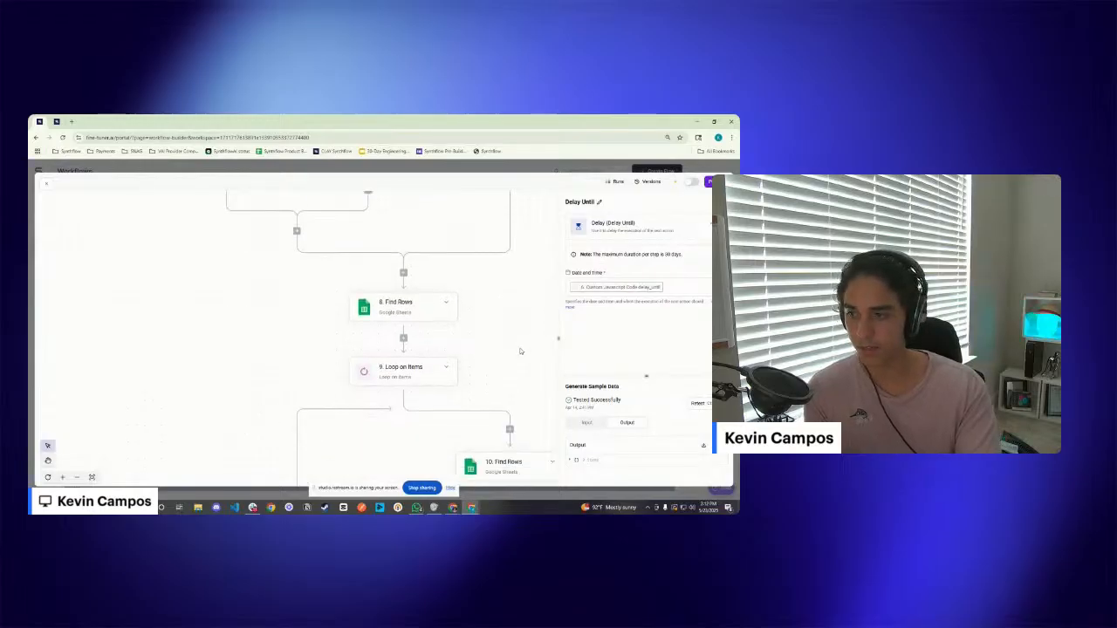
scroll(502, 369, up, 2)
scroll(497, 367, up, 1)
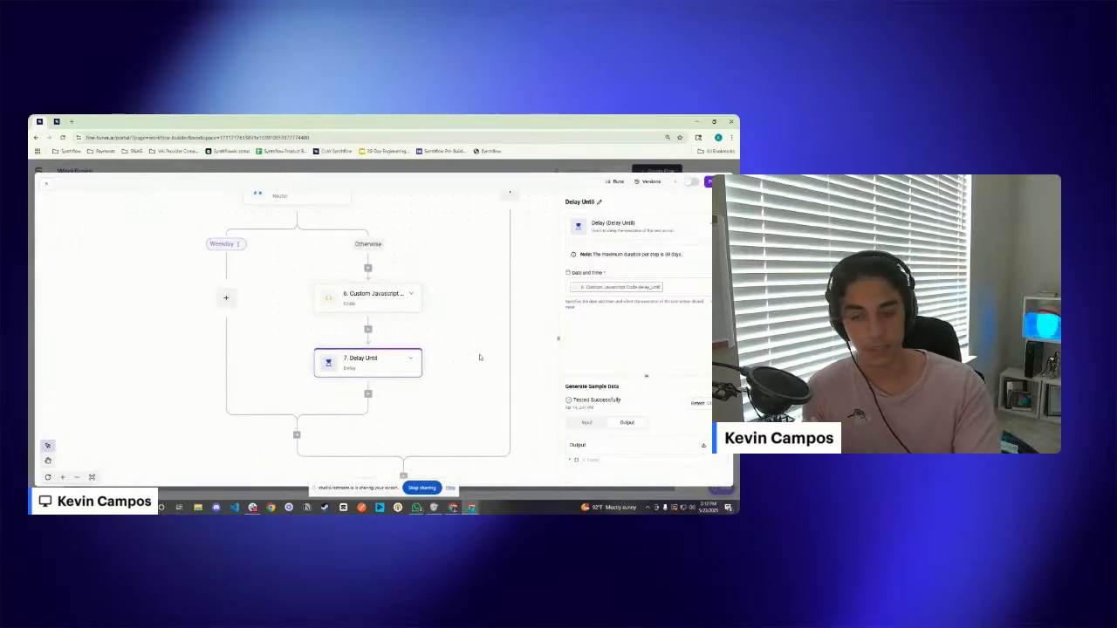
Open the Find Rows step that precedes the loop and examine its spreadsheet, sheet and row settings
scroll(451, 332, up, 2)
scroll(444, 349, down, 4)
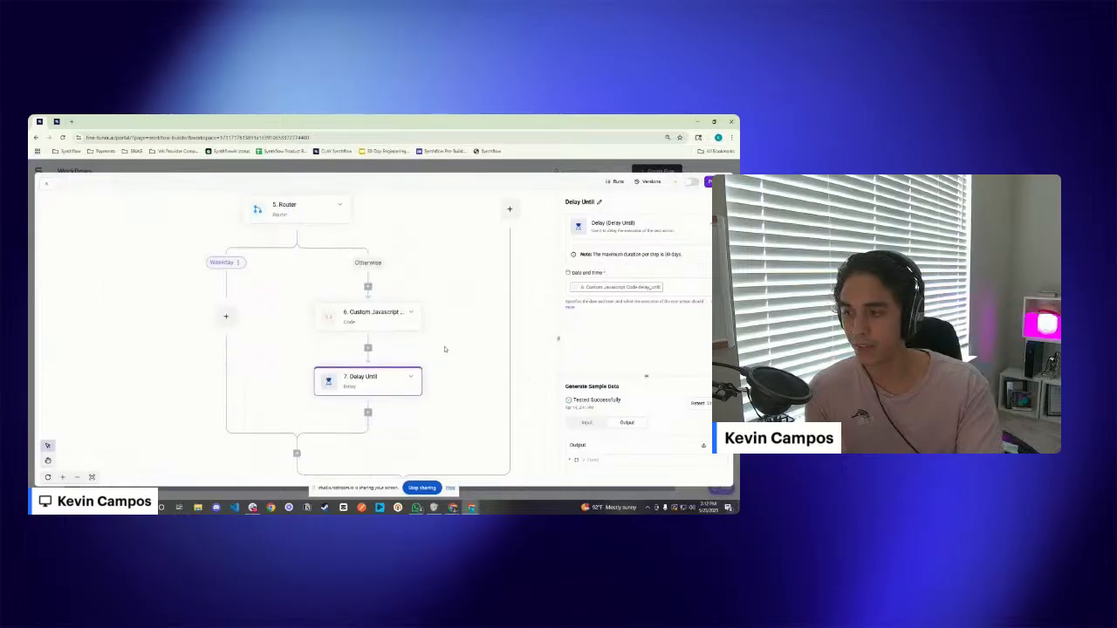
scroll(436, 340, down, 1)
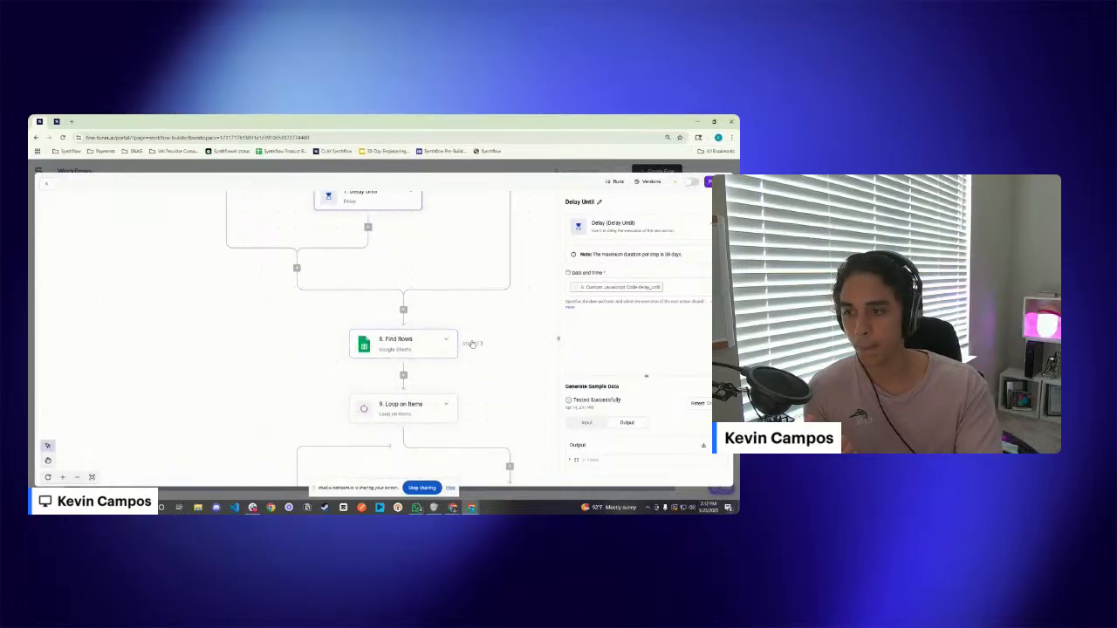
click(421, 345)
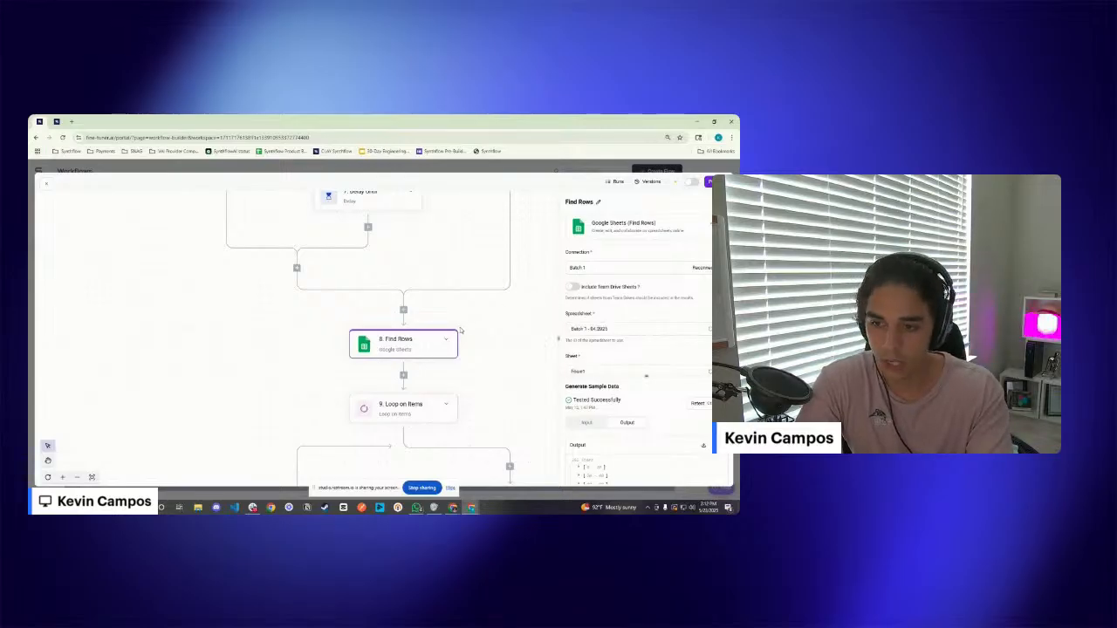
scroll(533, 329, down, 1)
scroll(615, 320, down, 3)
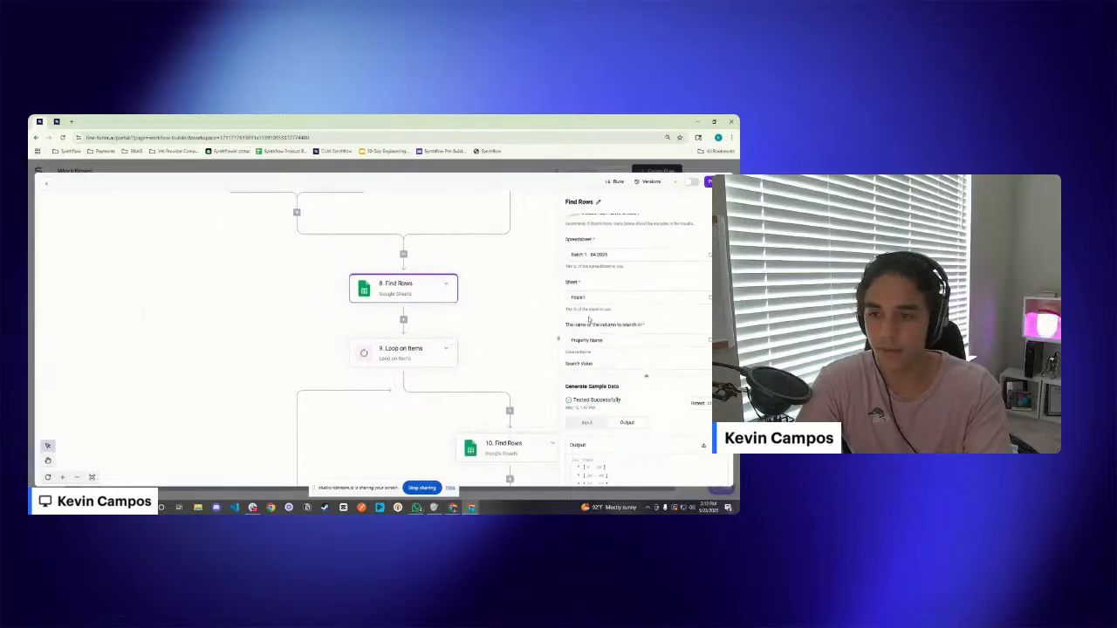
scroll(615, 320, up, 2)
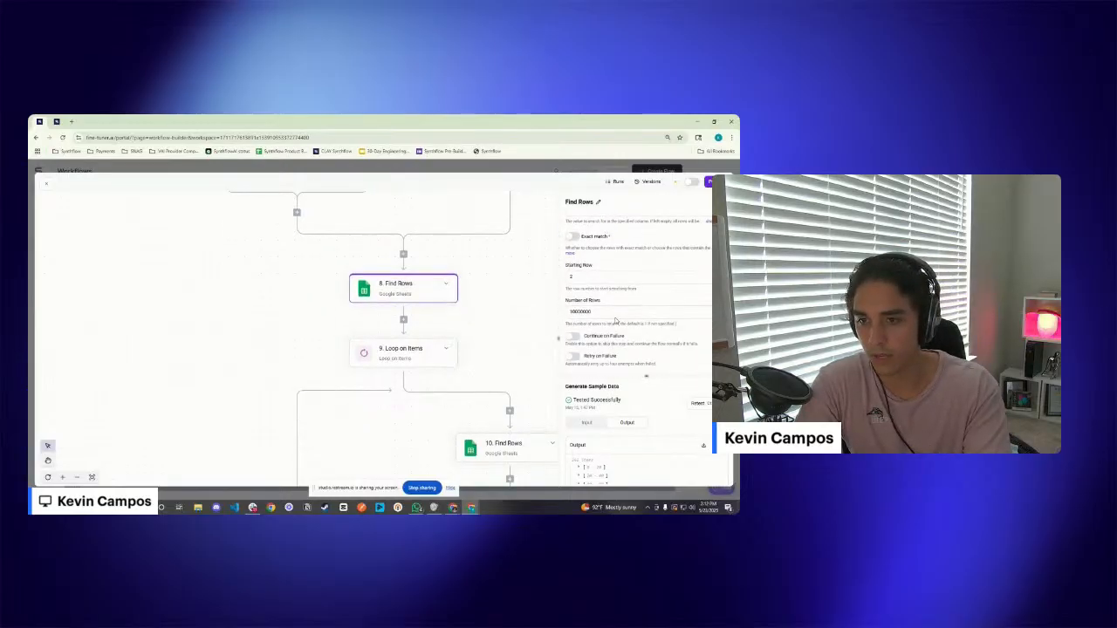
scroll(615, 321, up, 2)
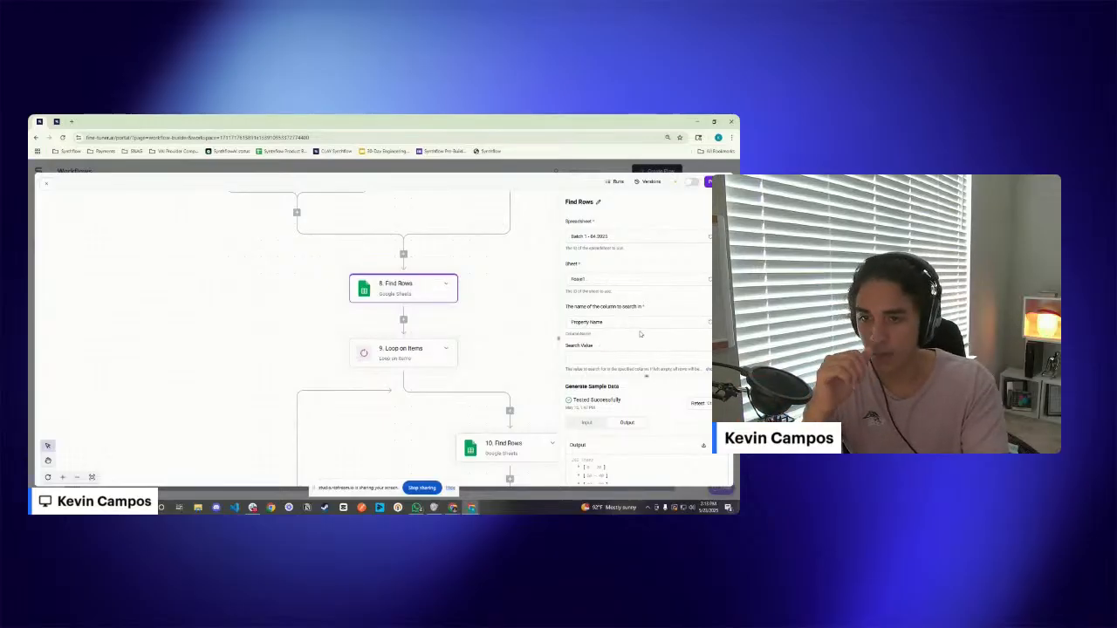
Review the first Find Rows step's search column and search value, and highlight its Number of Rows value
scroll(631, 338, down, 1)
scroll(631, 338, up, 2)
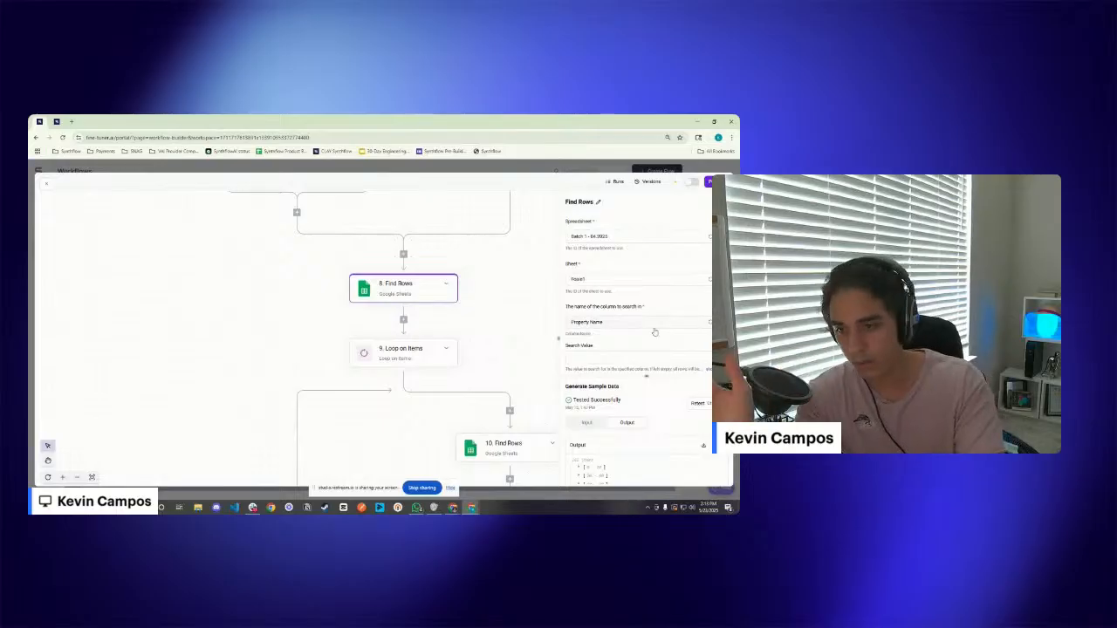
scroll(660, 311, down, 2)
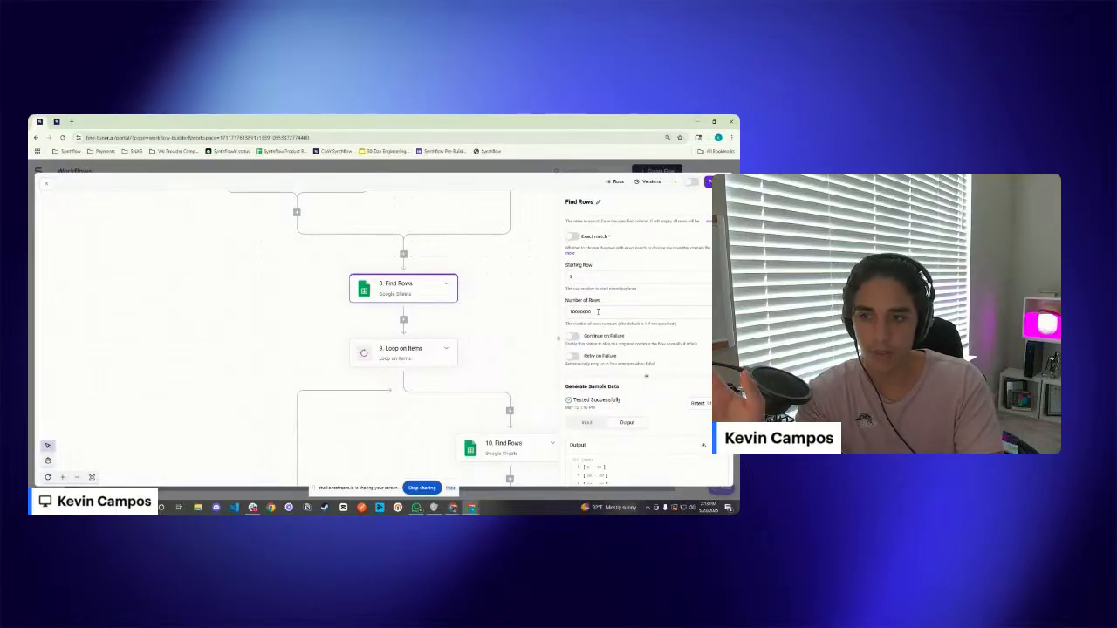
double_click(579, 312)
click(633, 302)
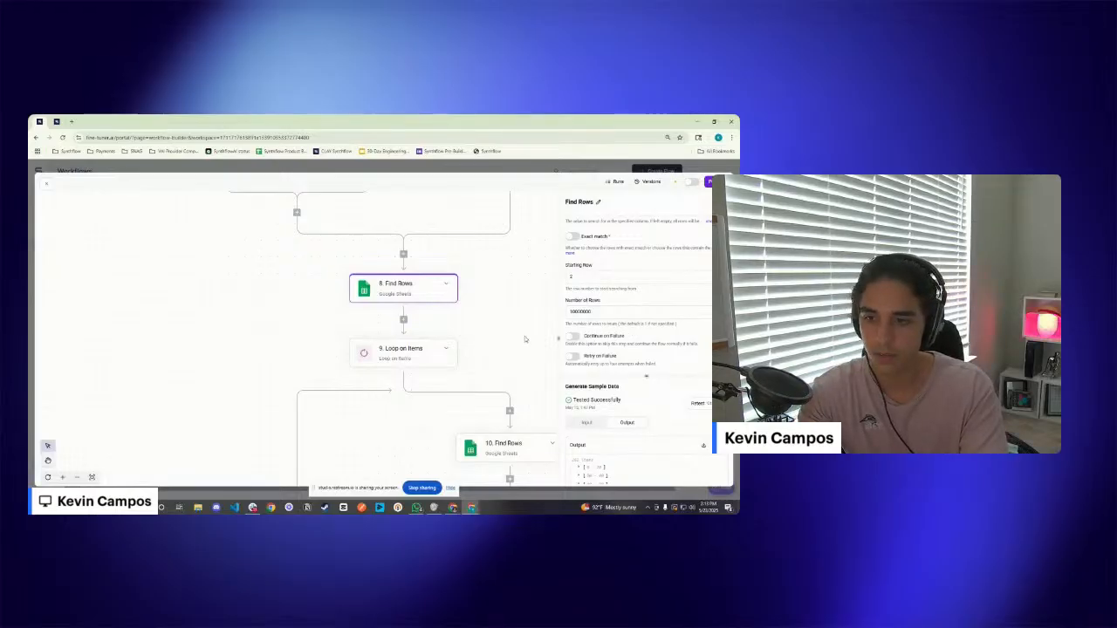
Open the Loop on Items step, examine its Items input, and look over the whole sequence of steps inside the loop
scroll(497, 333, down, 1)
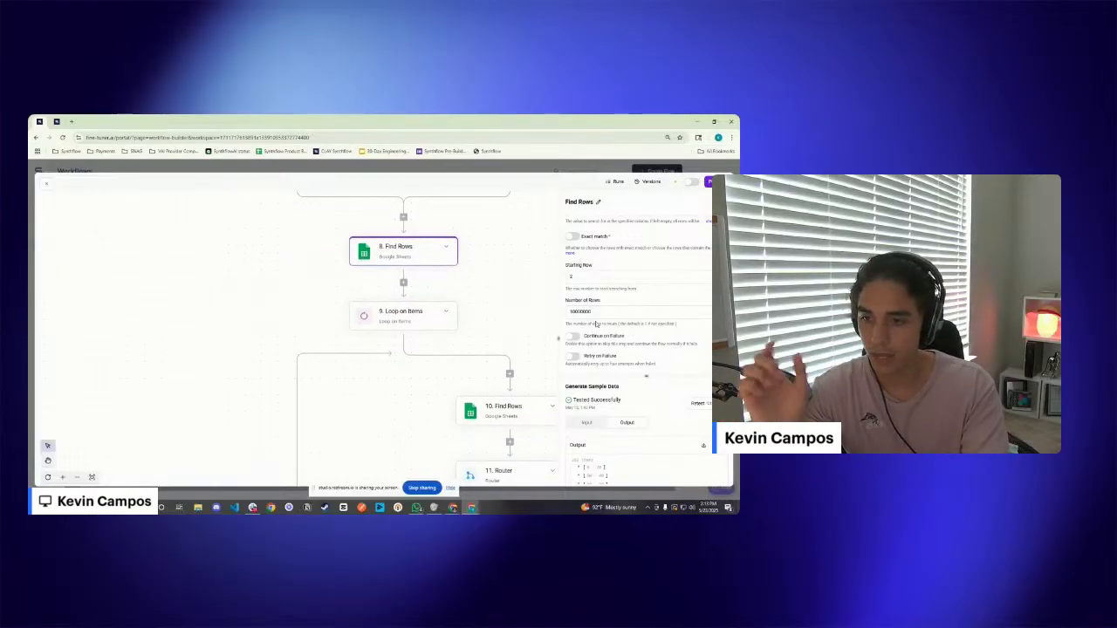
click(415, 322)
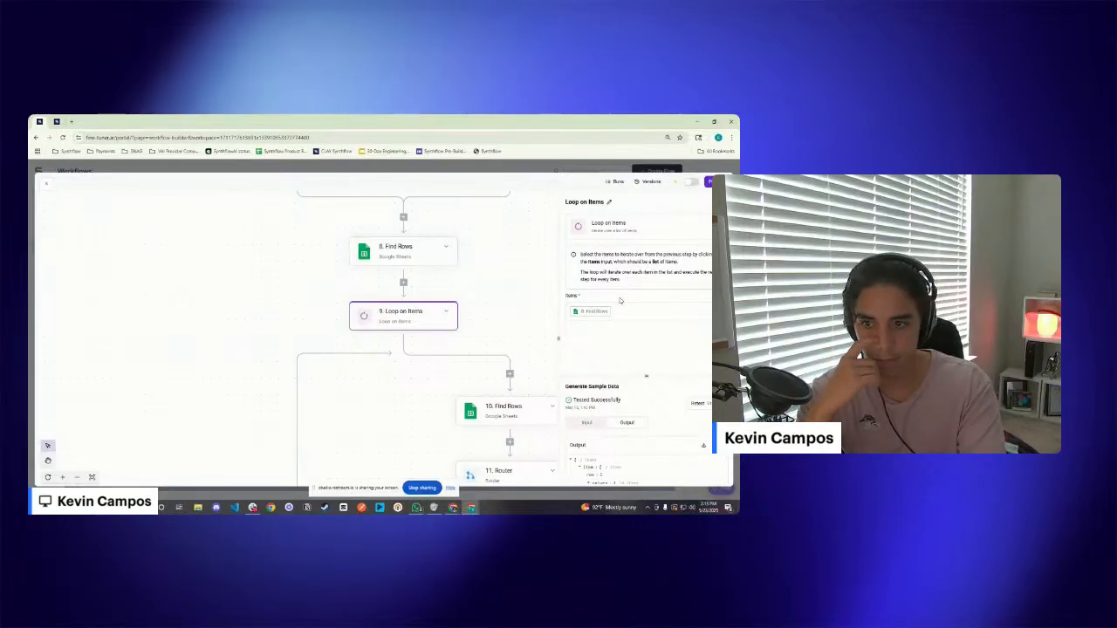
scroll(415, 348, down, 2)
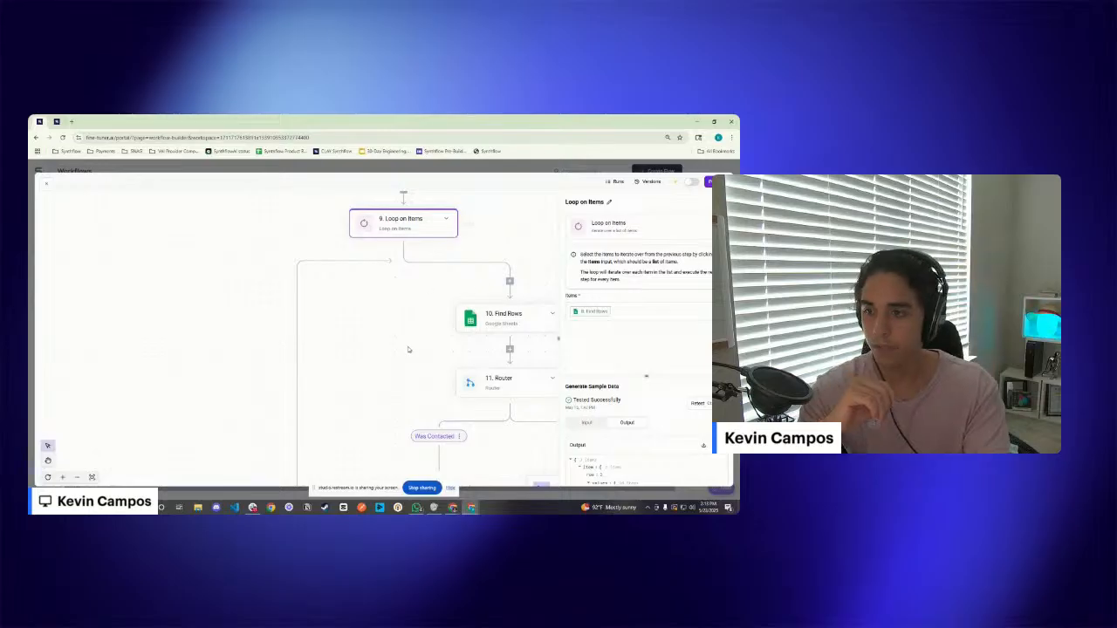
scroll(366, 358, down, 3)
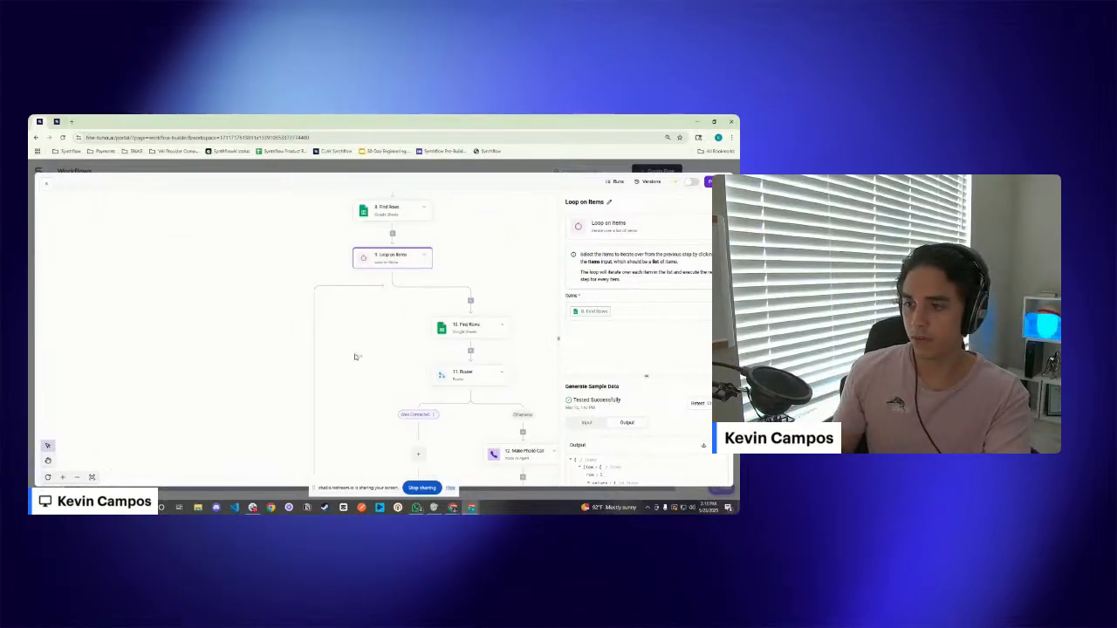
scroll(374, 353, down, 3)
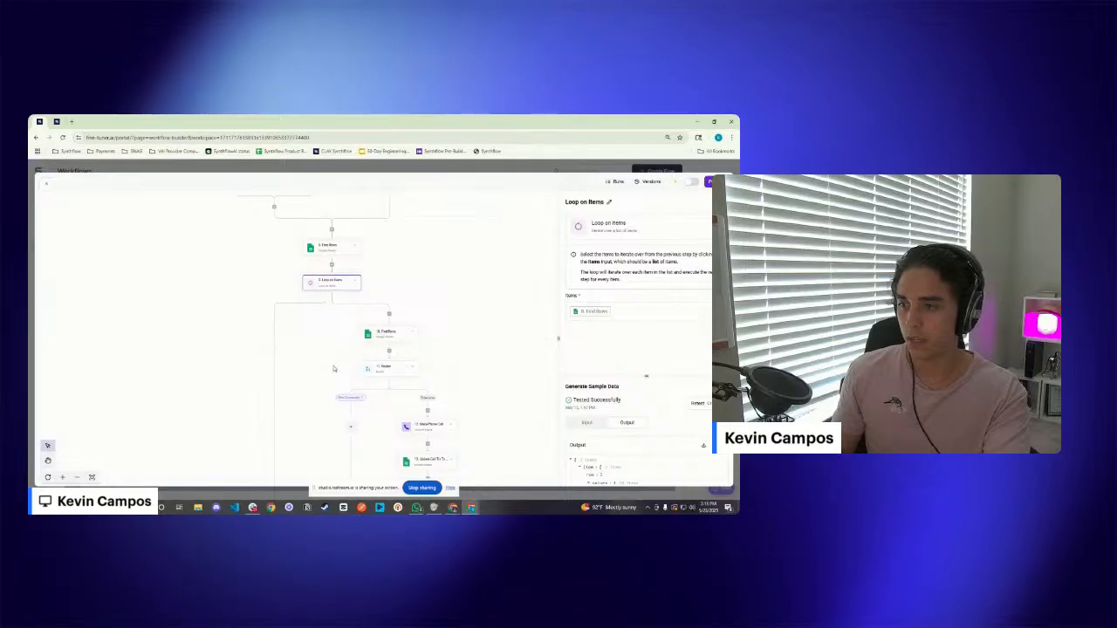
scroll(334, 368, down, 5)
scroll(334, 368, up, 3)
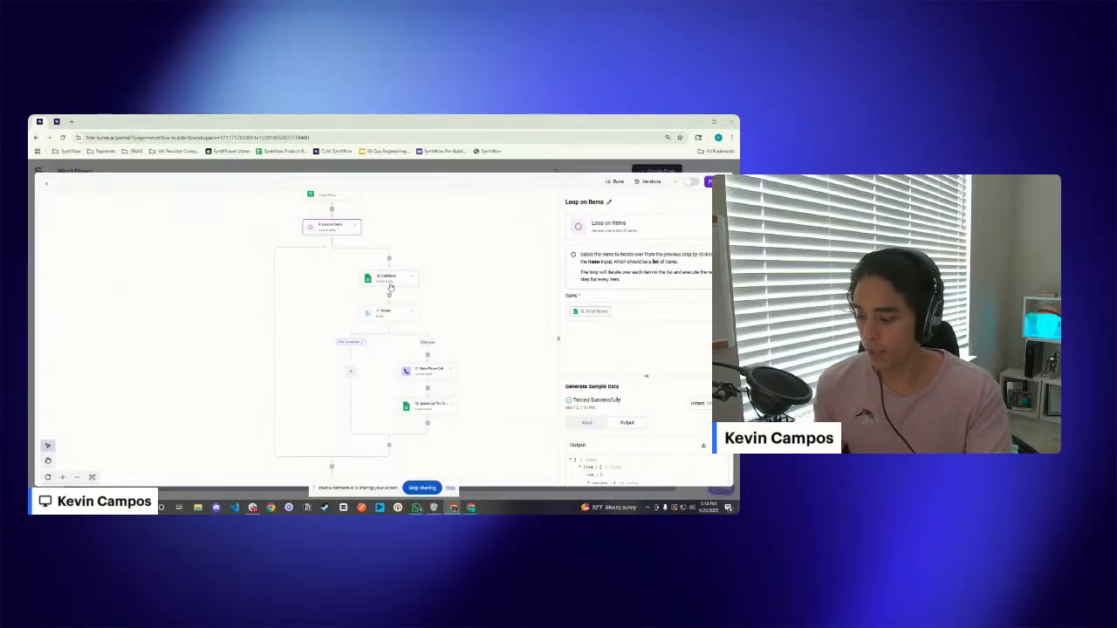
Open the Find Rows step inside the loop and examine its spreadsheet, sheet, search column and search value
drag(378, 316, 397, 298)
scroll(399, 295, up, 5)
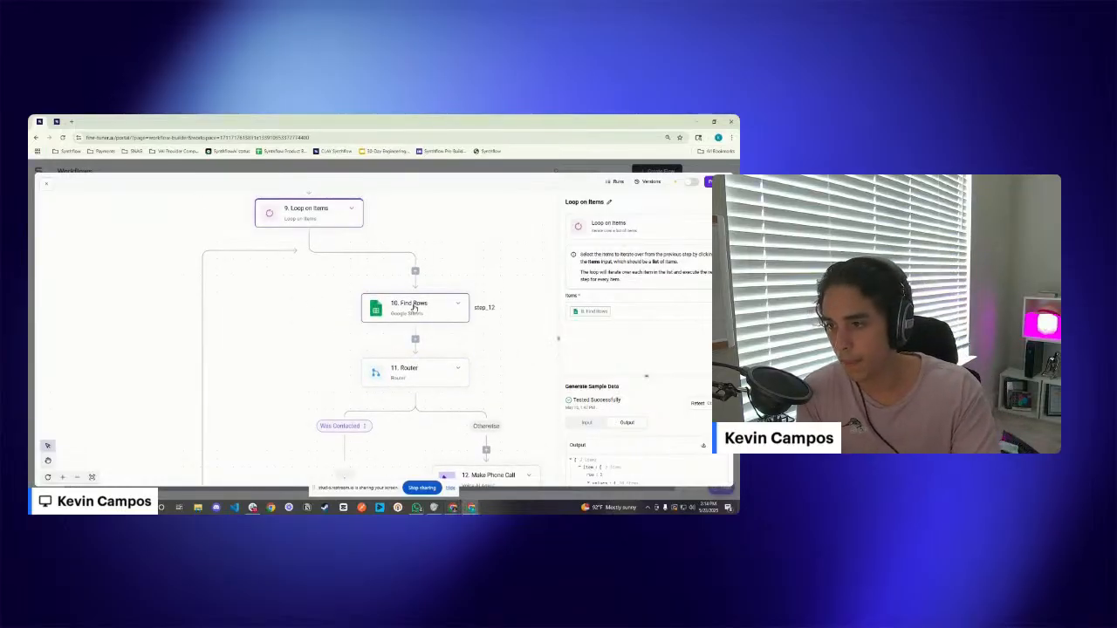
click(415, 307)
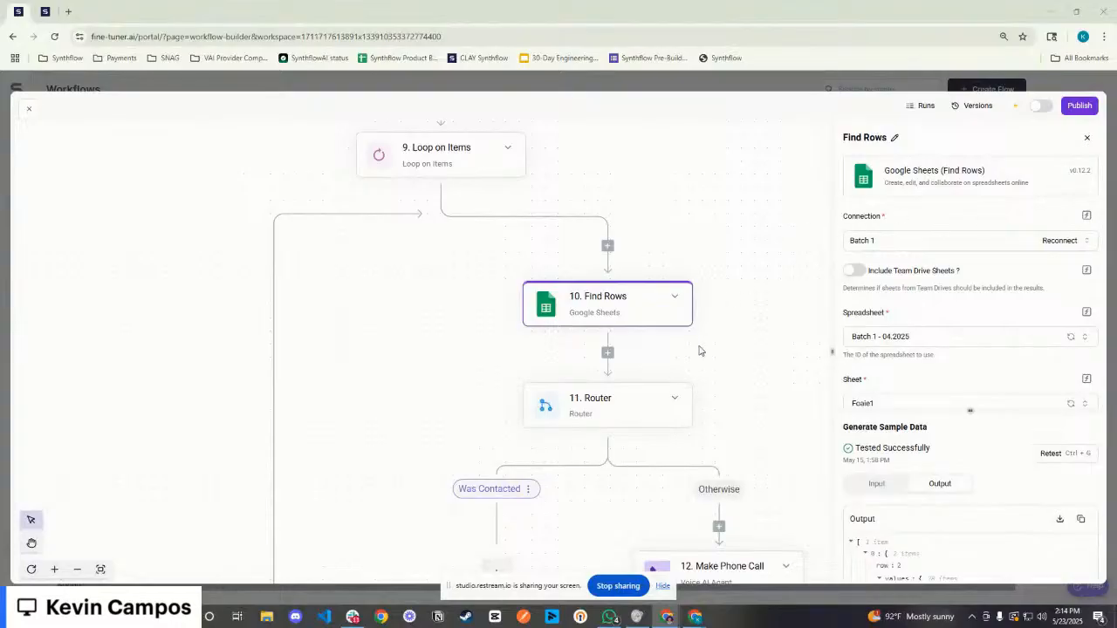
scroll(755, 376, down, 2)
scroll(755, 376, up, 1)
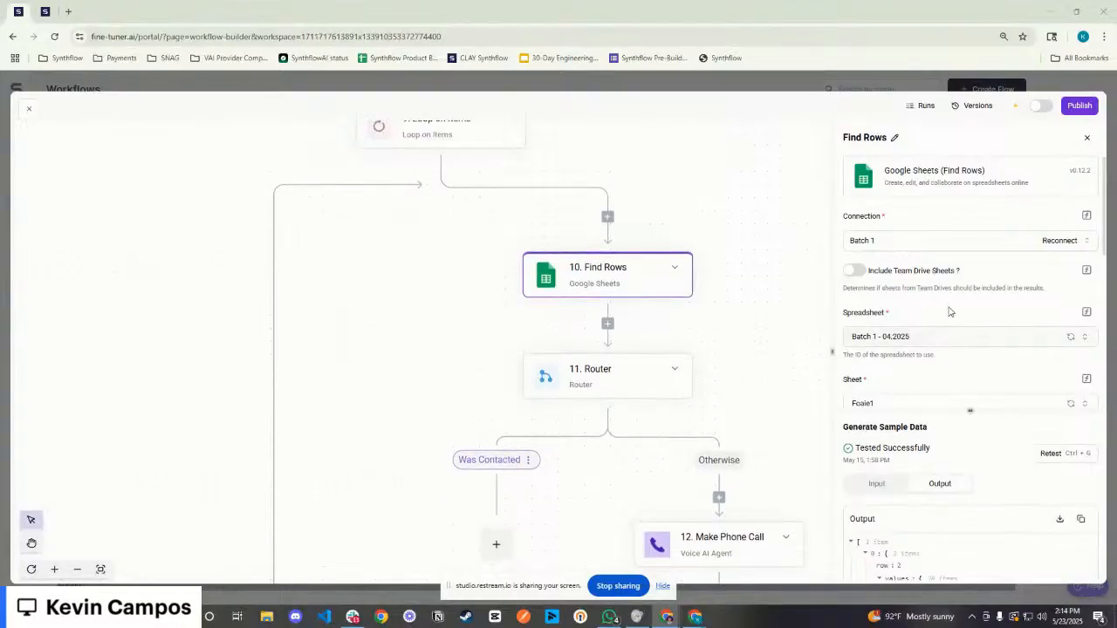
scroll(620, 287, up, 1)
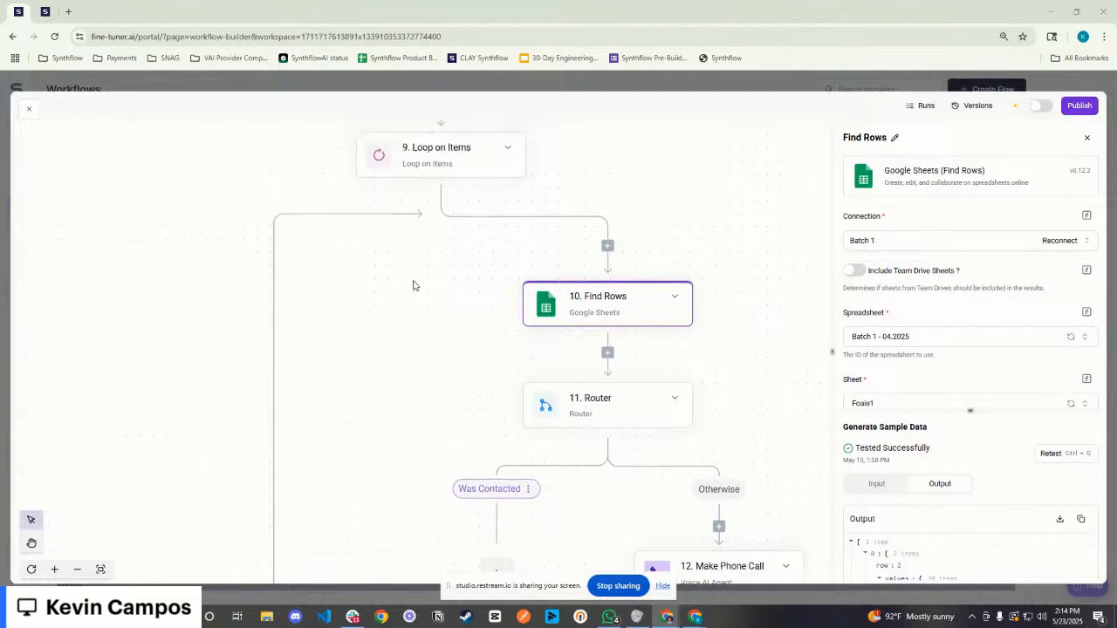
scroll(963, 307, down, 4)
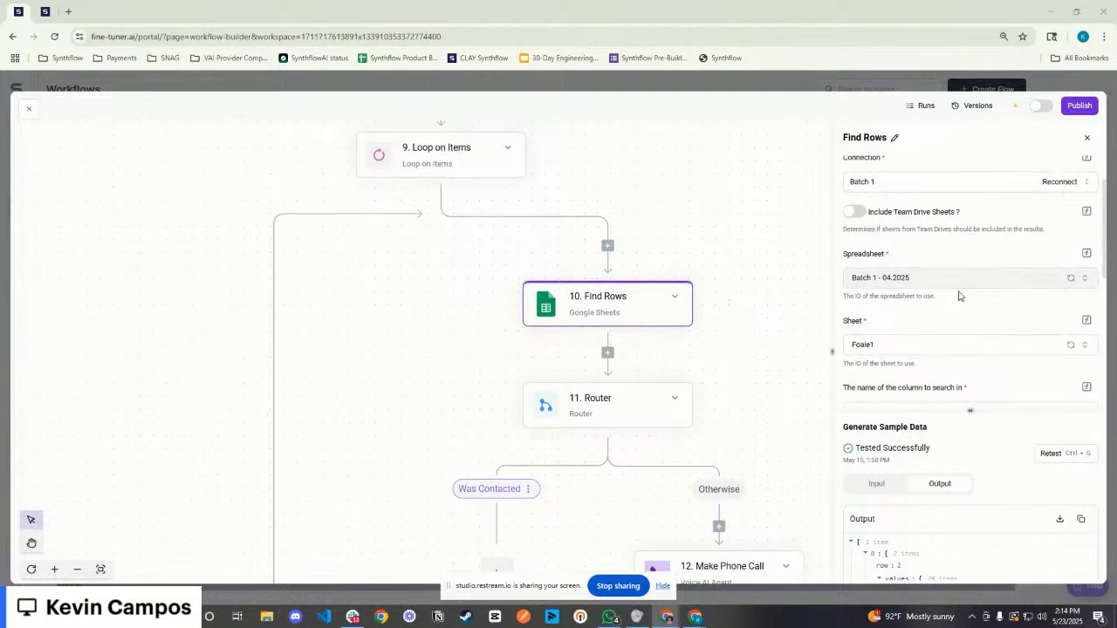
scroll(950, 300, up, 4)
scroll(960, 332, down, 3)
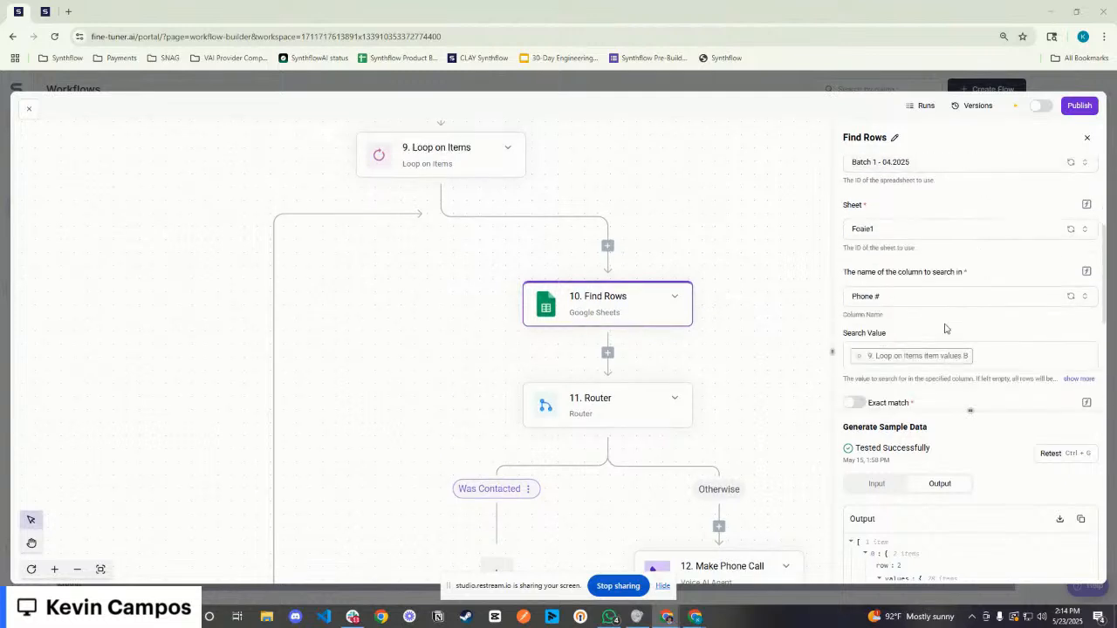
scroll(918, 258, down, 3)
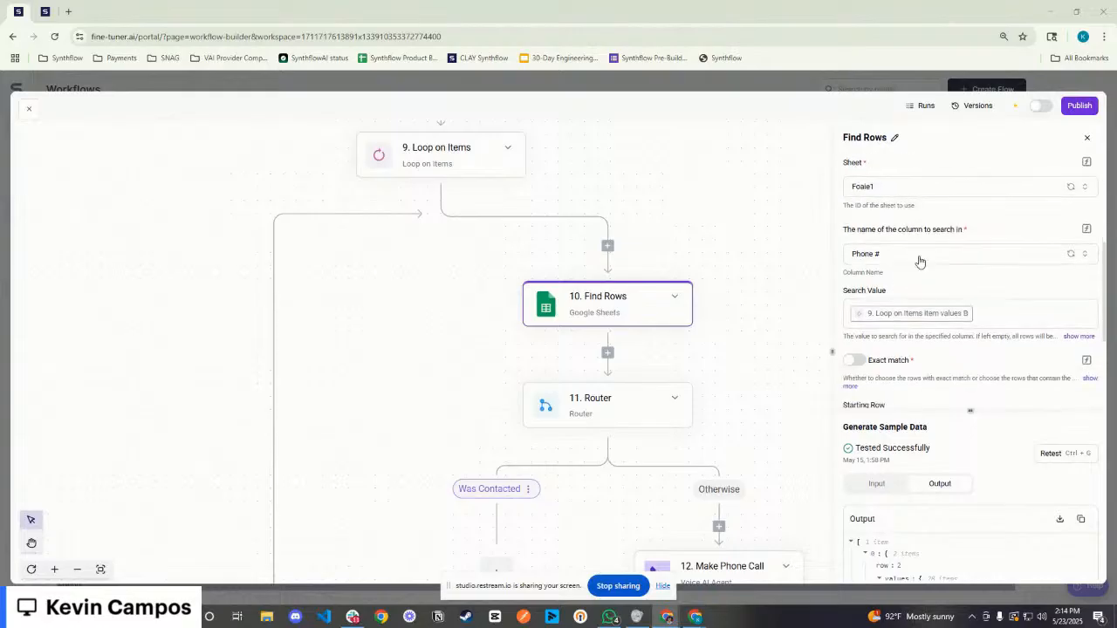
scroll(921, 260, up, 1)
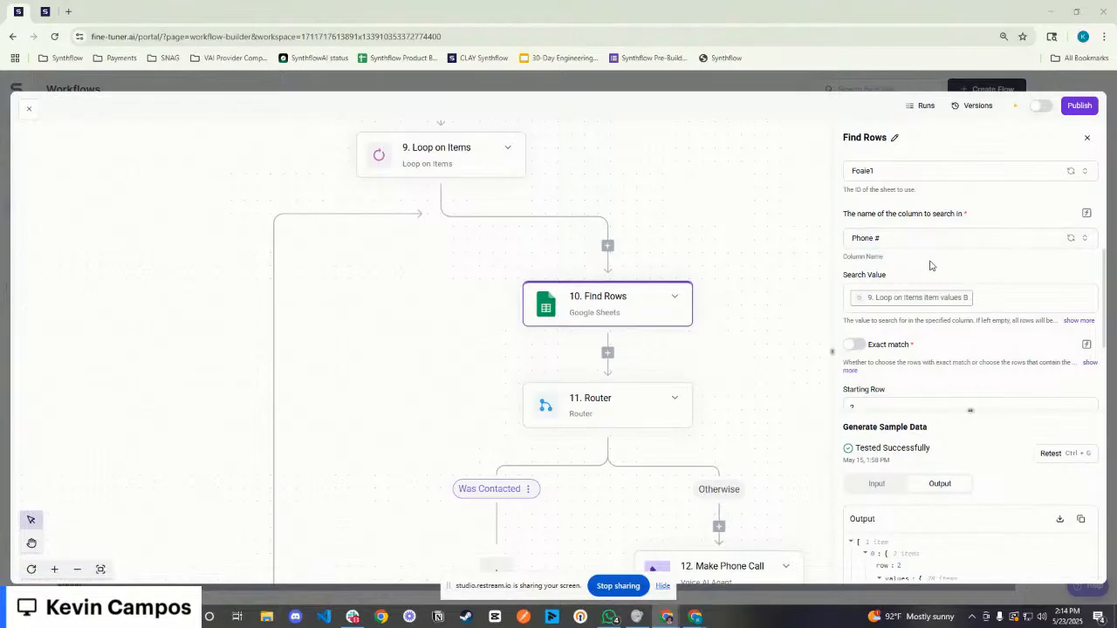
scroll(925, 308, down, 1)
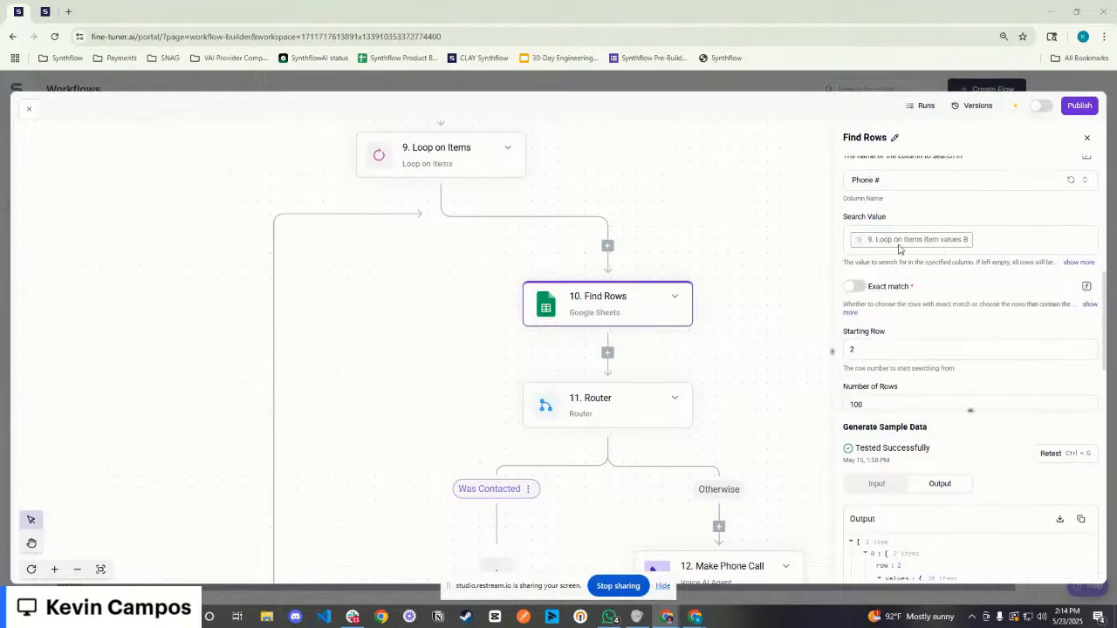
Inspect the data sources offered for the looped Find Rows step's Search Value, and check its Starting Row and Number of Rows
click(992, 238)
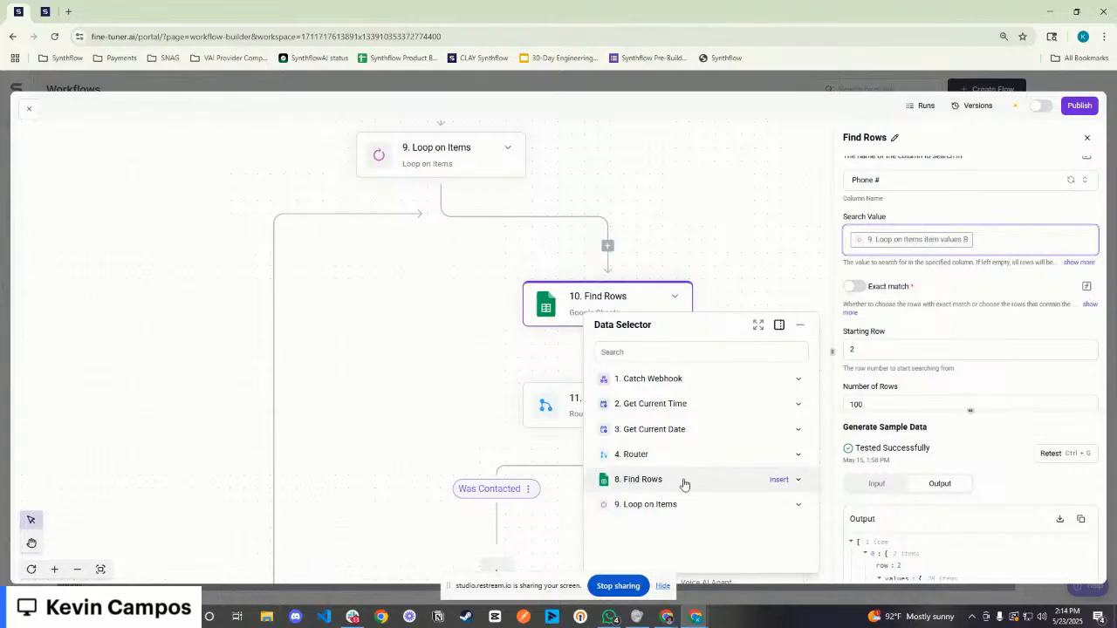
click(997, 201)
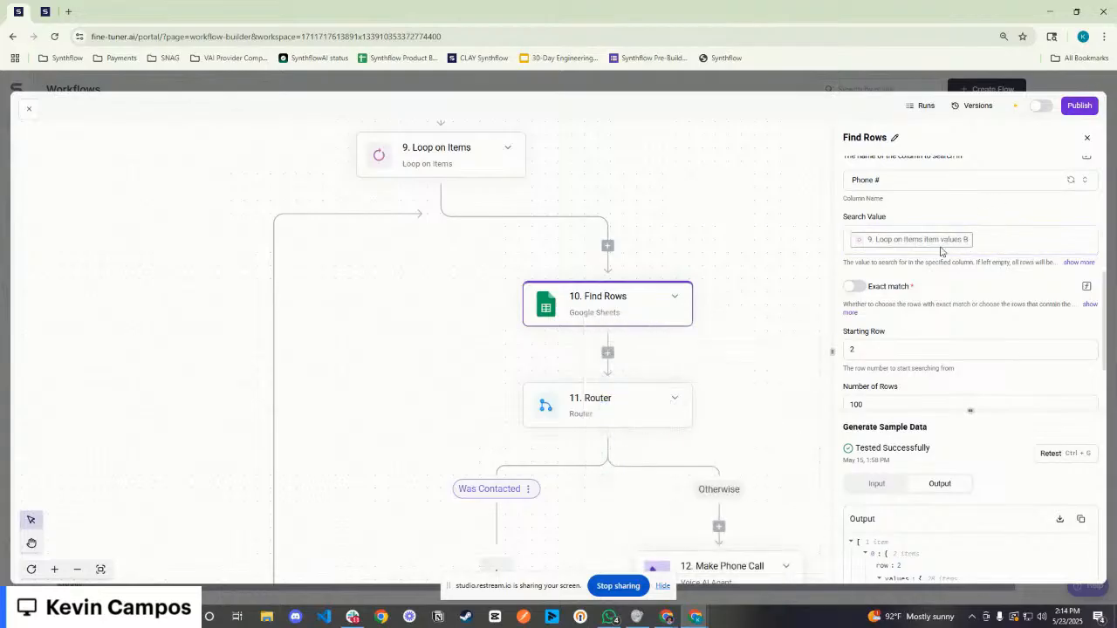
scroll(930, 245, down, 1)
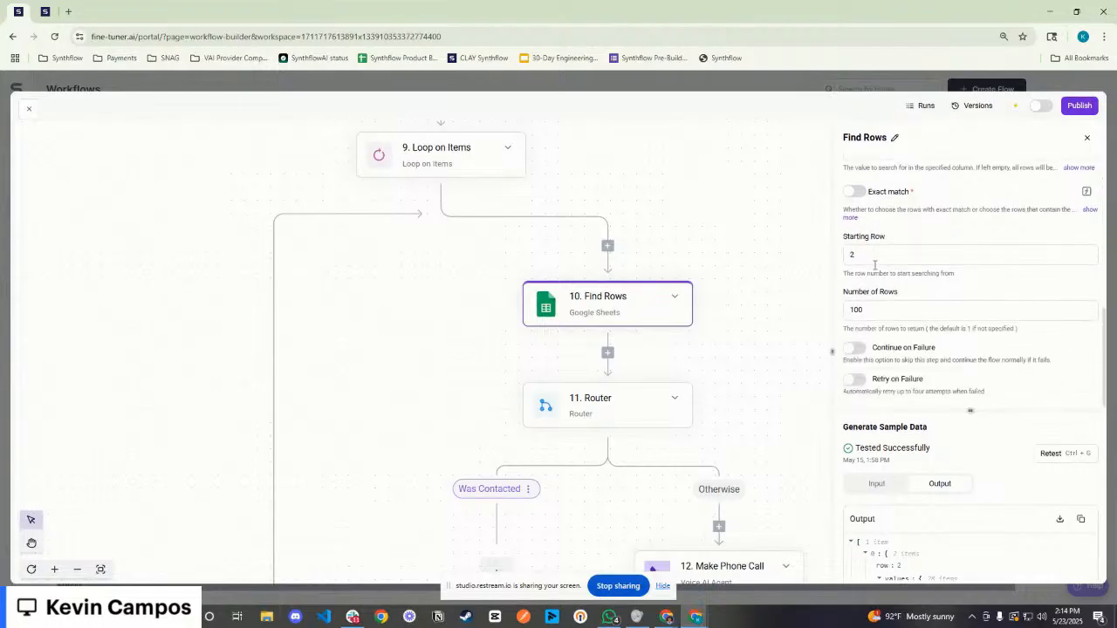
click(885, 314)
click(917, 298)
scroll(697, 333, down, 2)
scroll(703, 334, up, 3)
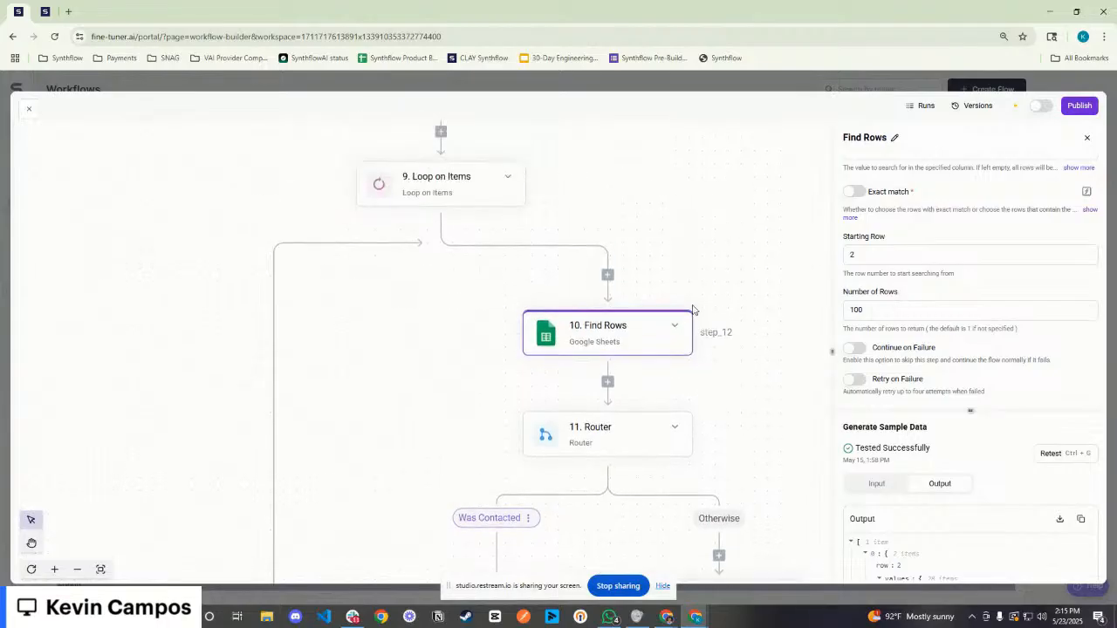
Open the Router step inside the loop and examine its Was Contacted and Otherwise branches
scroll(640, 350, down, 1)
scroll(640, 349, down, 1)
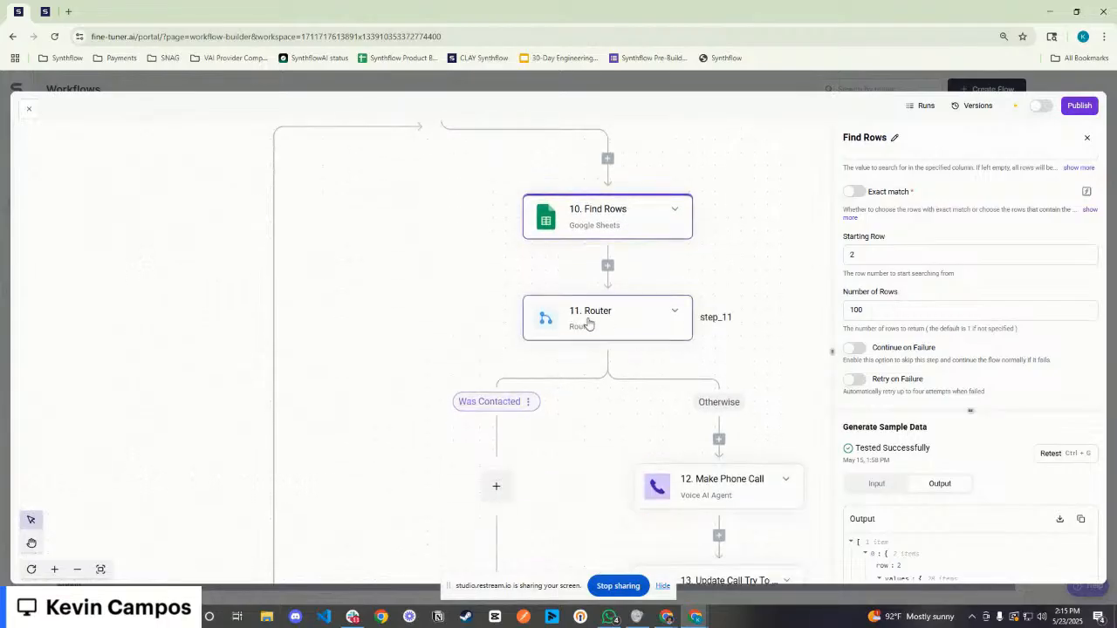
scroll(623, 438, down, 1)
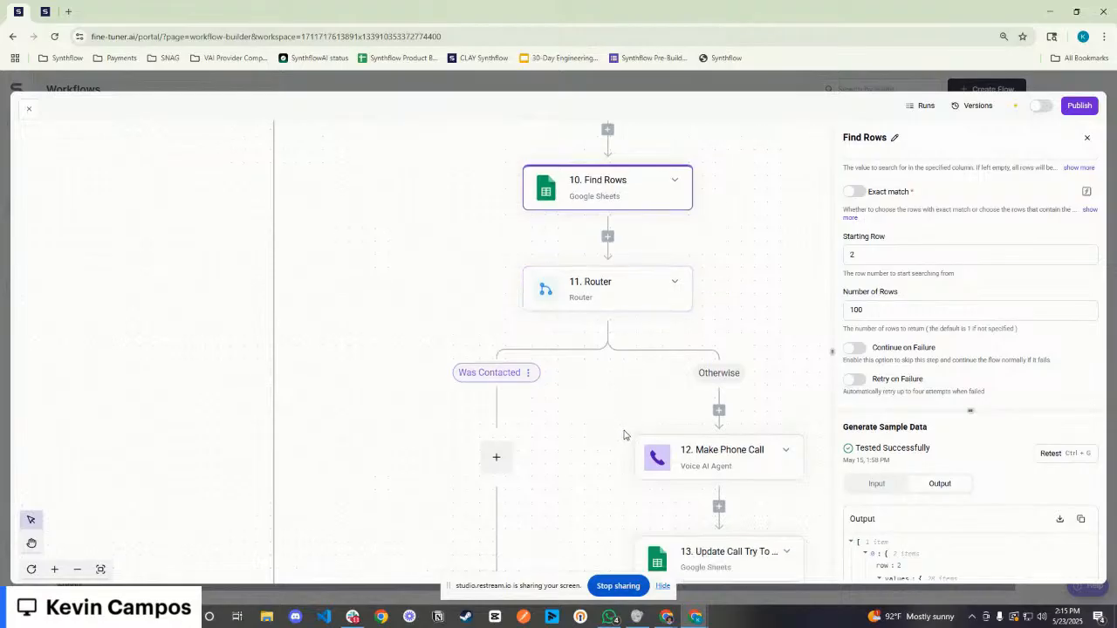
click(602, 302)
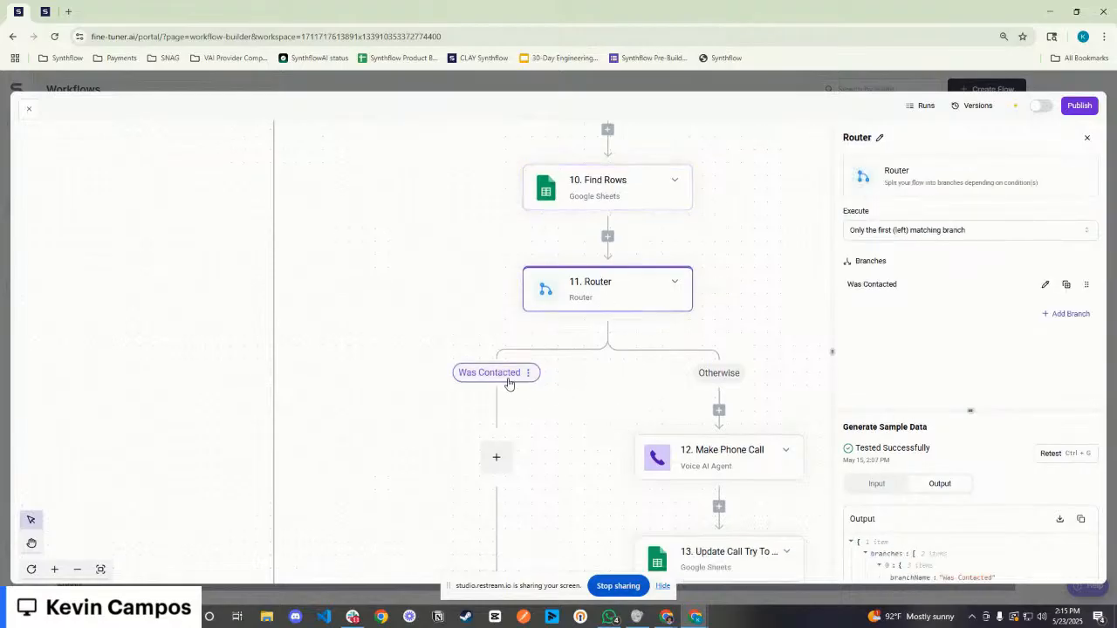
scroll(608, 356, down, 3)
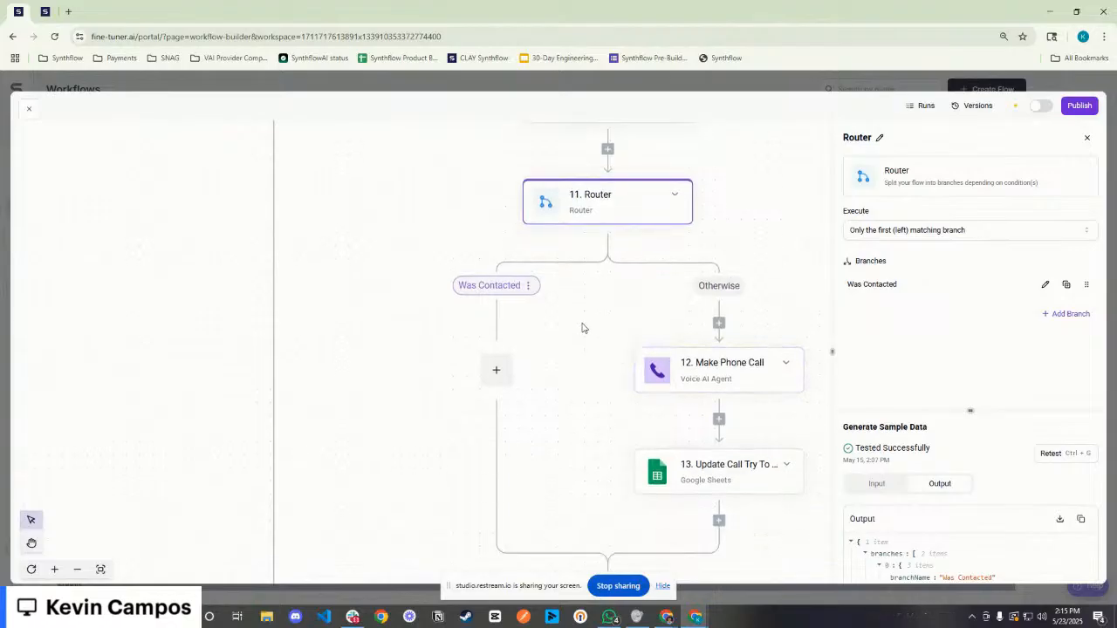
Open the Was Contacted branch and inspect its Execute If conditions and the data sources available for the first one
click(484, 288)
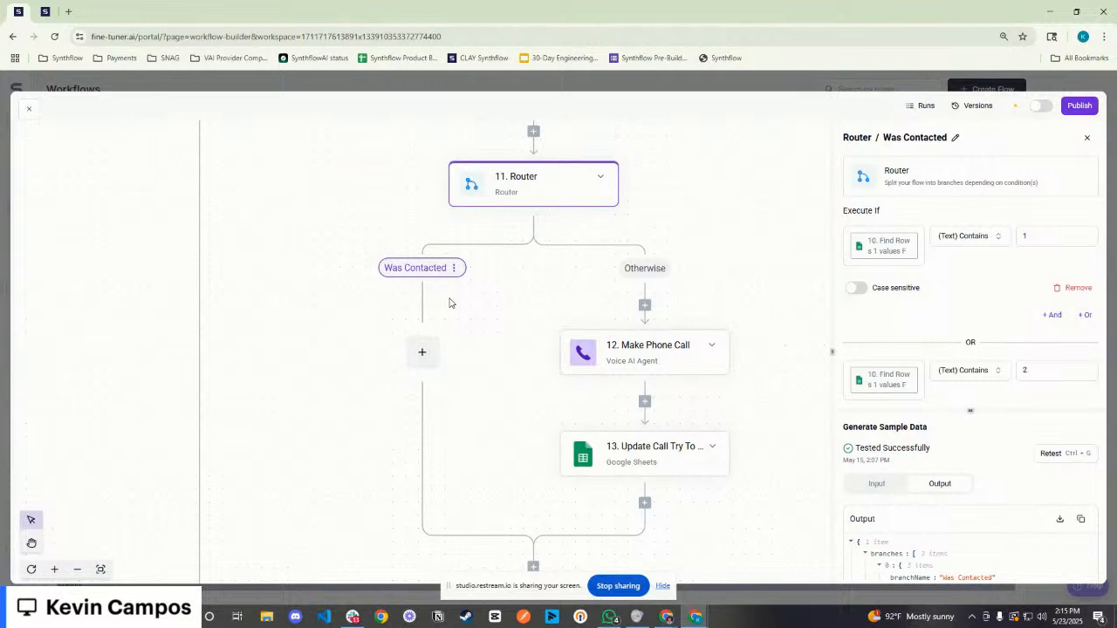
scroll(942, 304, down, 2)
scroll(948, 305, up, 2)
click(918, 251)
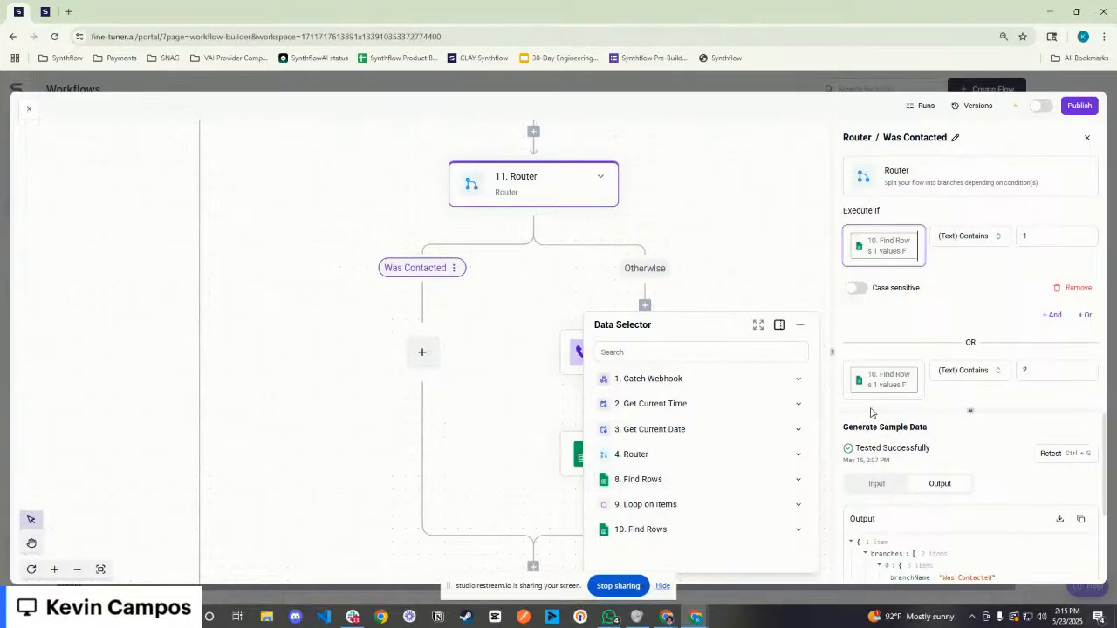
click(909, 321)
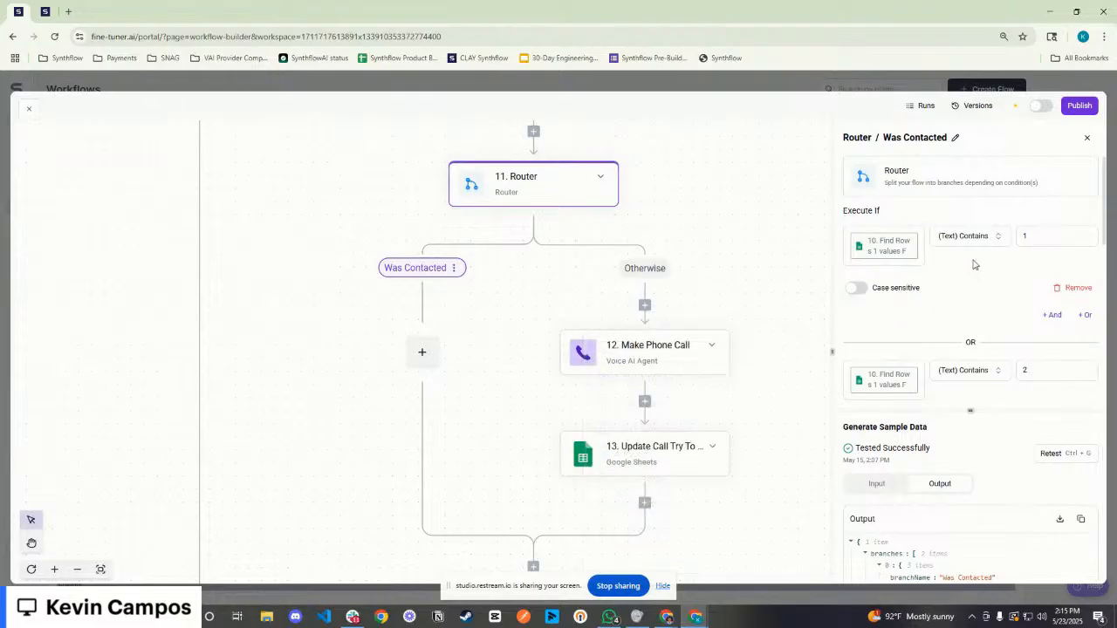
Open the Make Phone Call step in the Otherwise branch and examine its phone number, recipient name and custom variables
click(634, 361)
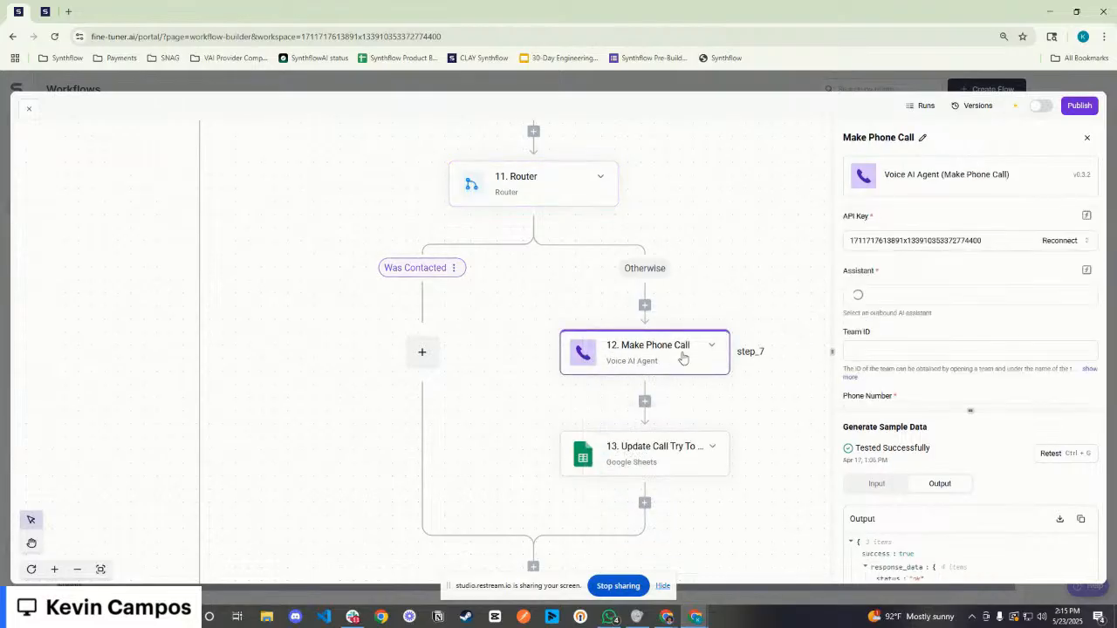
scroll(987, 288, down, 5)
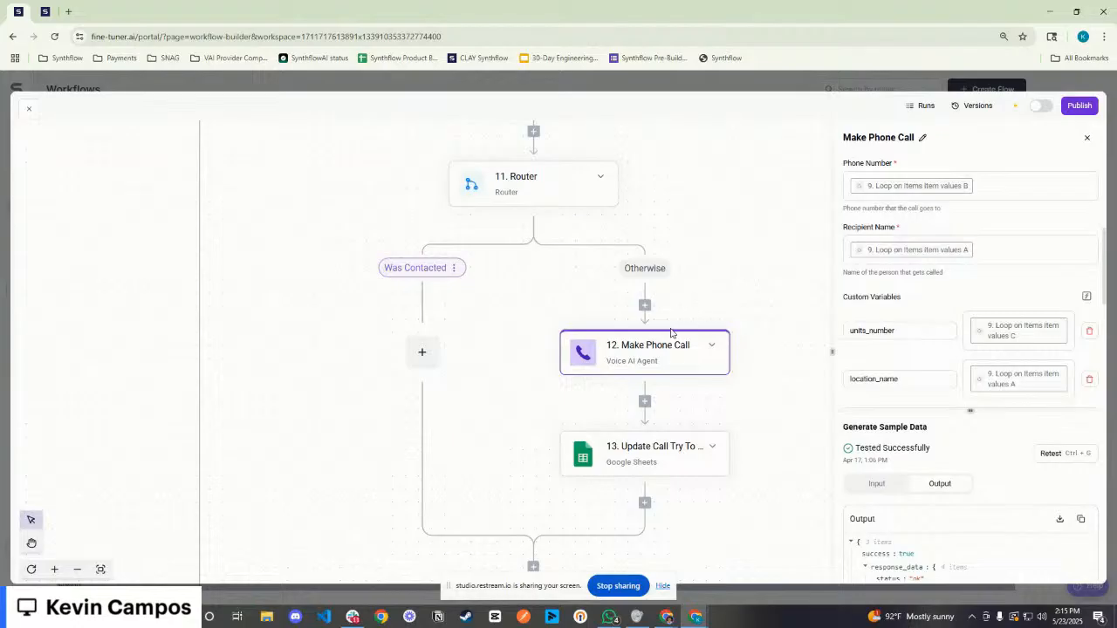
scroll(890, 349, down, 3)
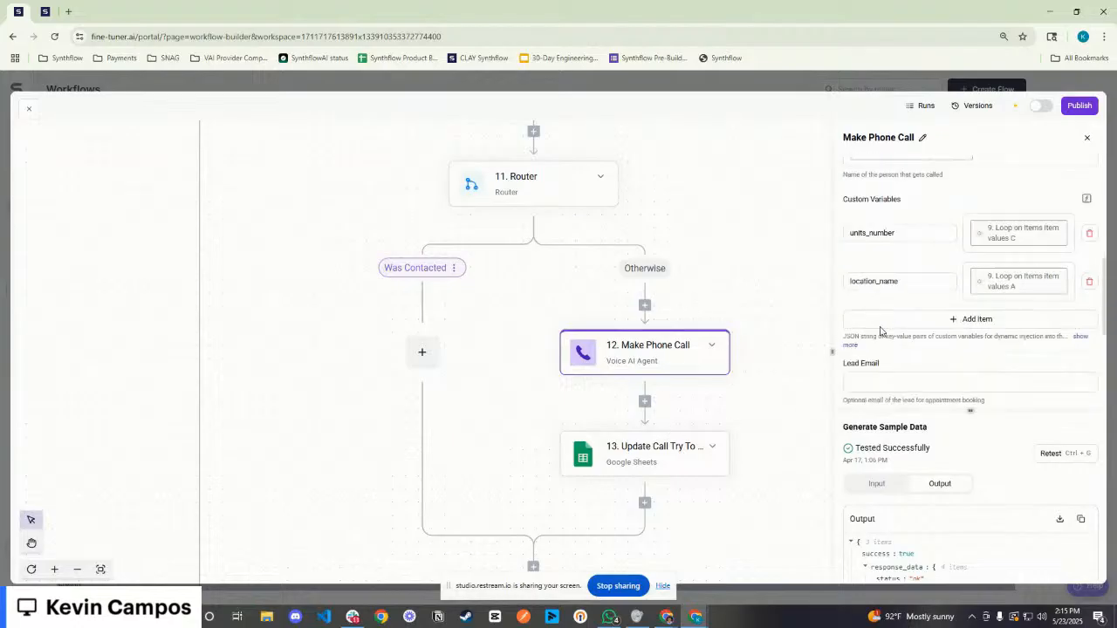
Open the Update Call Try To #1 step and examine its spreadsheet, sheet, row number and column fields
click(648, 460)
scroll(933, 314, down, 1)
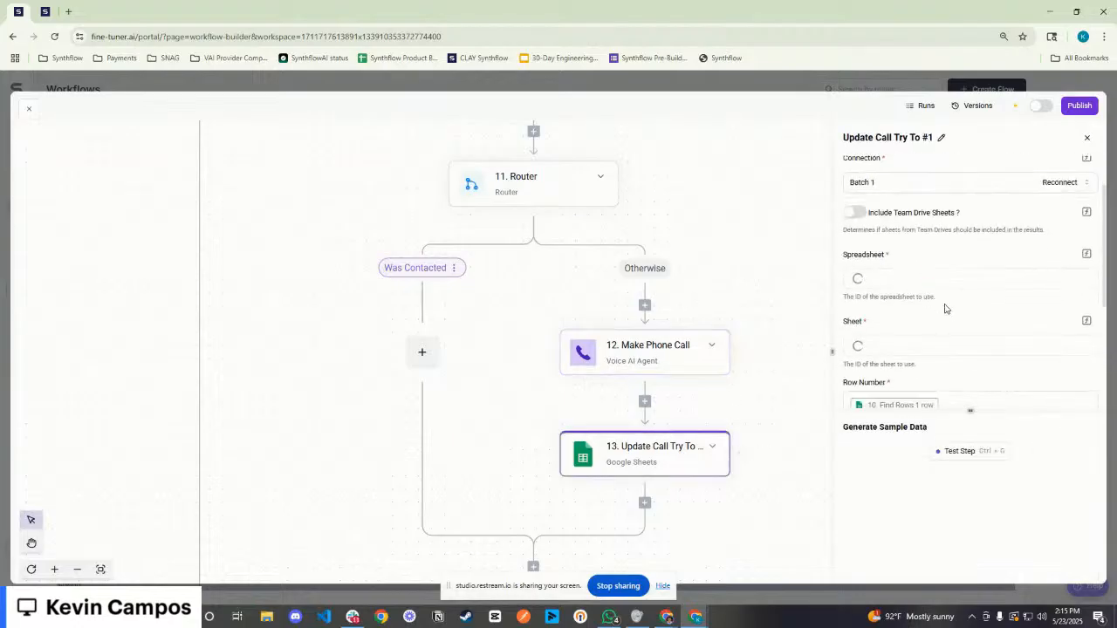
scroll(941, 294, down, 1)
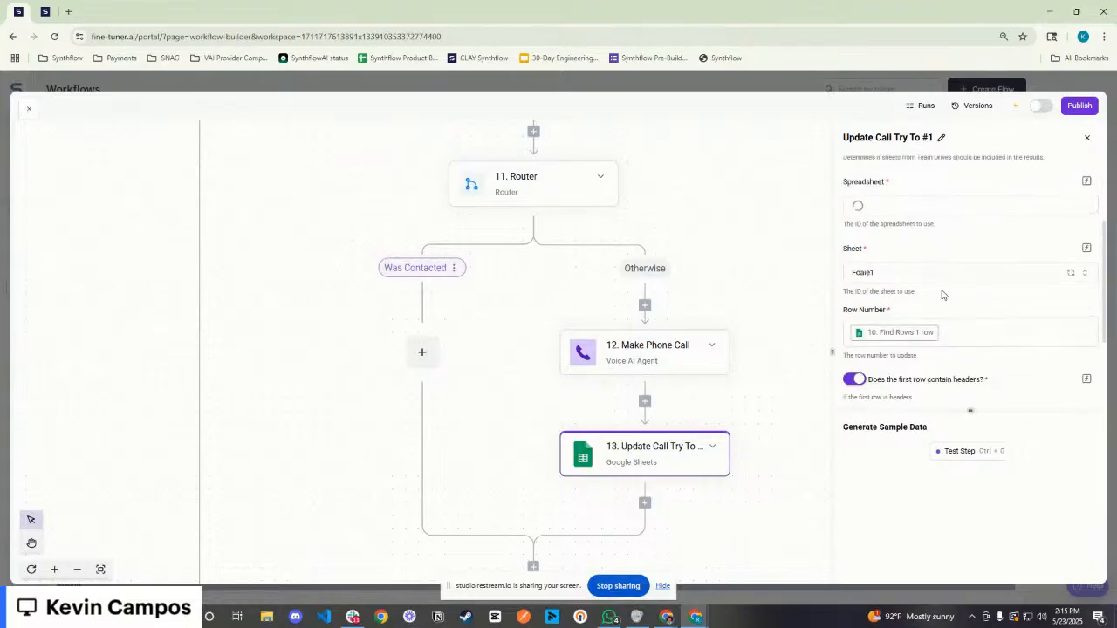
scroll(941, 295, down, 3)
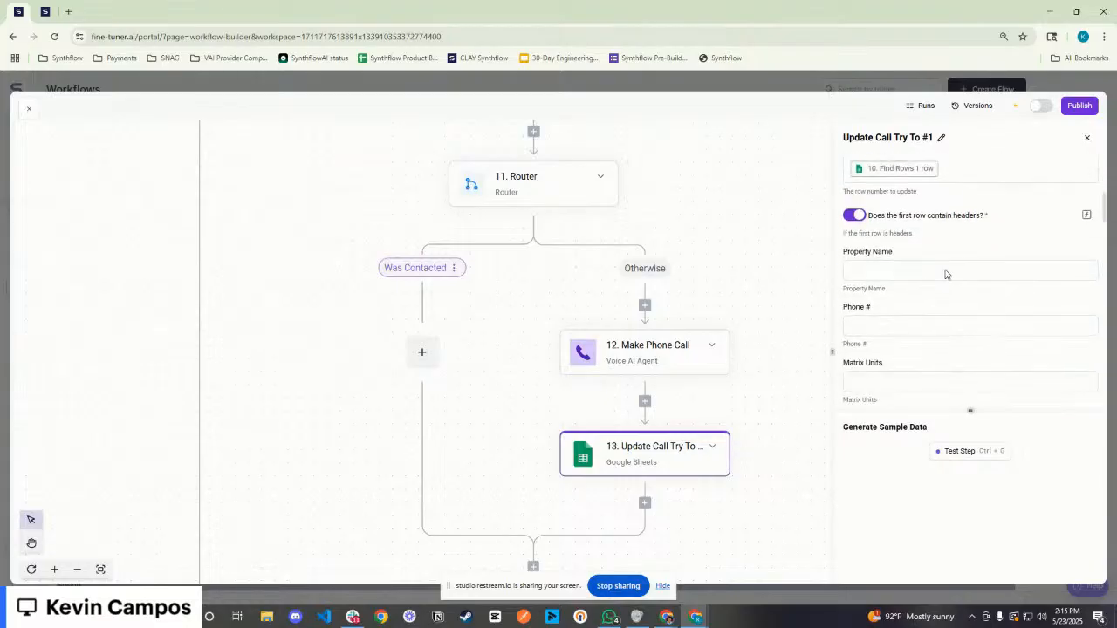
scroll(941, 277, down, 10)
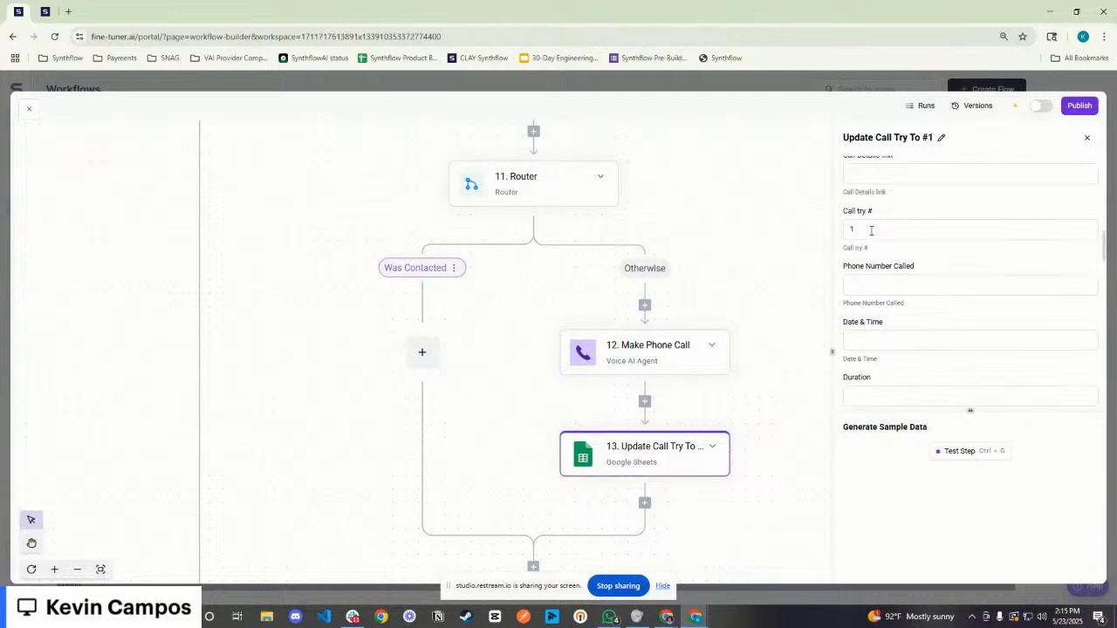
Inspect the Call try # field and its value in the Update Call Try To #1 step
scroll(861, 231, up, 1)
drag(876, 274, 843, 275)
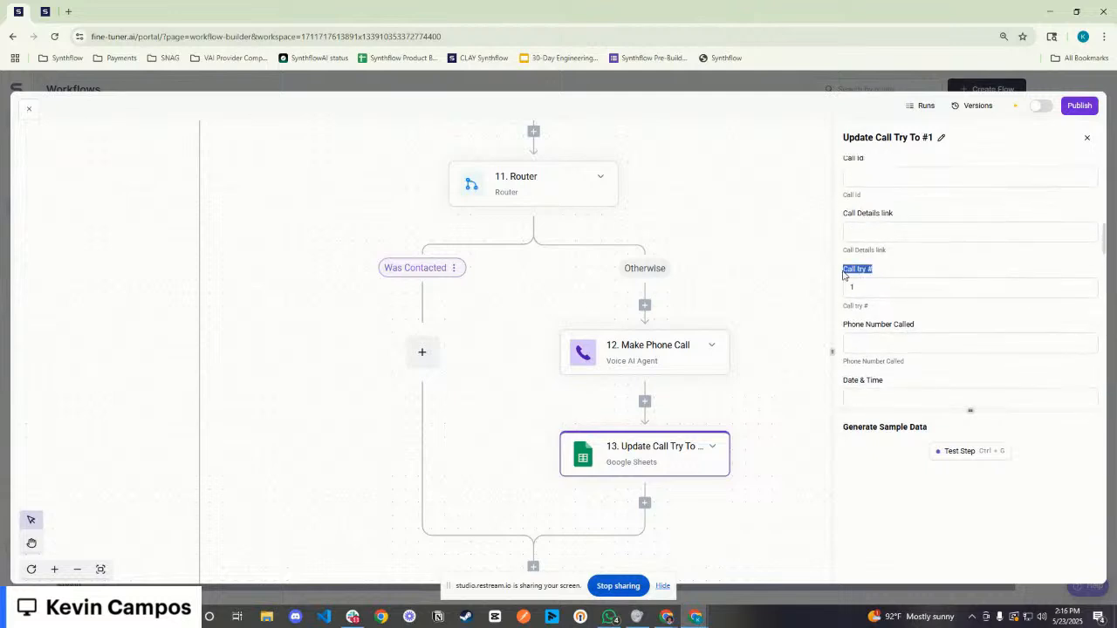
click(876, 273)
click(857, 289)
click(908, 271)
drag(869, 289, 848, 286)
click(903, 272)
Reopen the router's Was Contacted branch and inspect the comparison value of its first Execute If condition
click(410, 271)
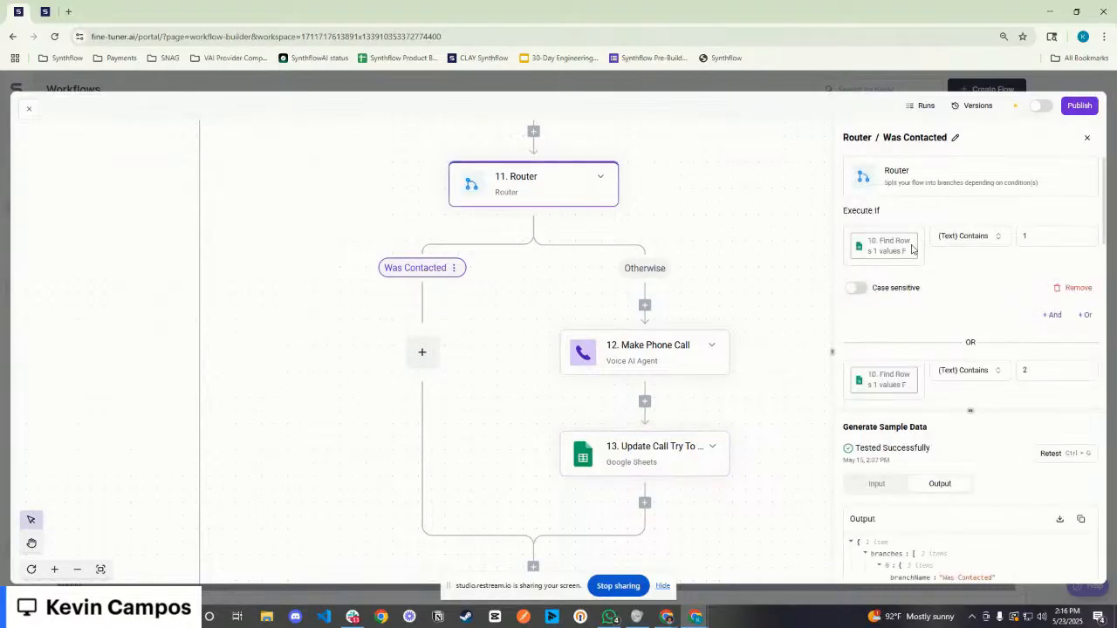
click(1039, 236)
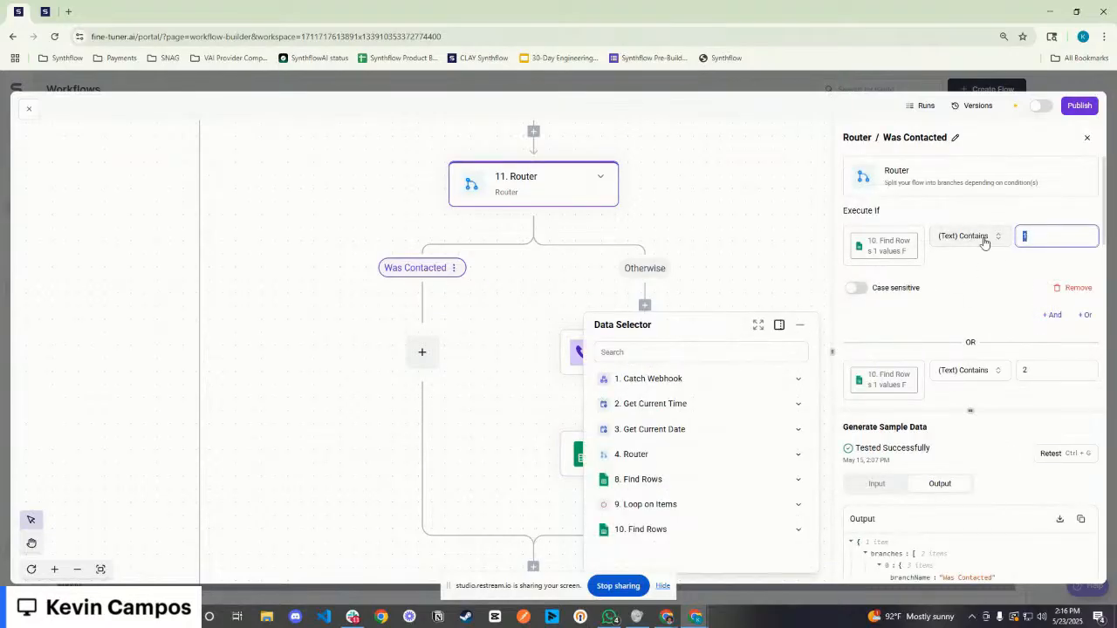
double_click(1018, 241)
click(494, 295)
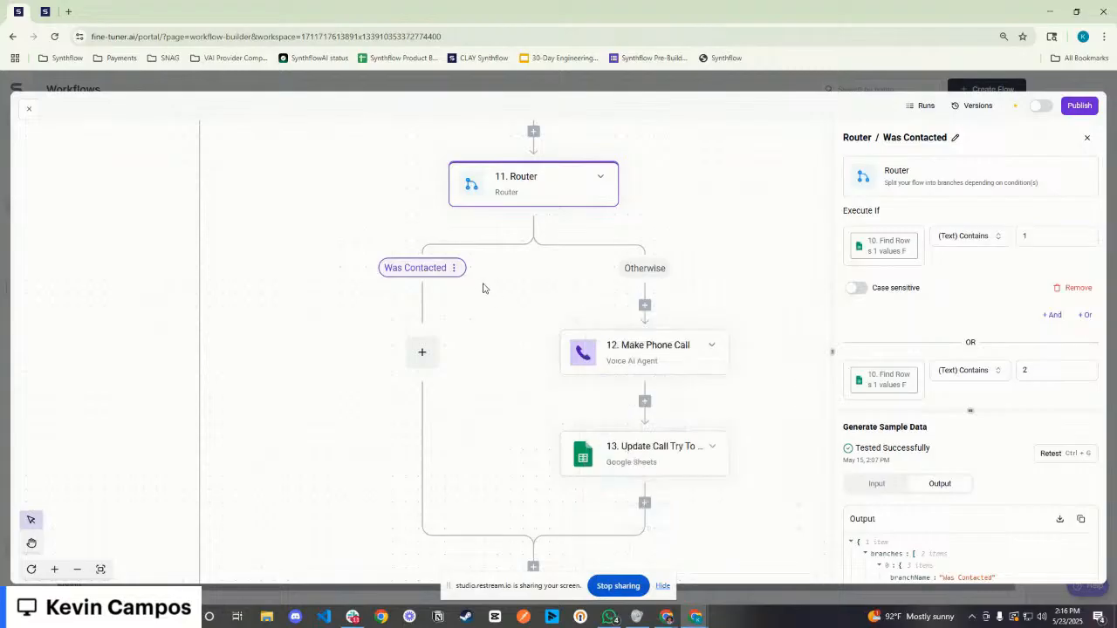
Review both router branches inside the loop and the overall workflow back to its Catch Webhook trigger, and hide the screen-sharing notice
scroll(531, 294, down, 2)
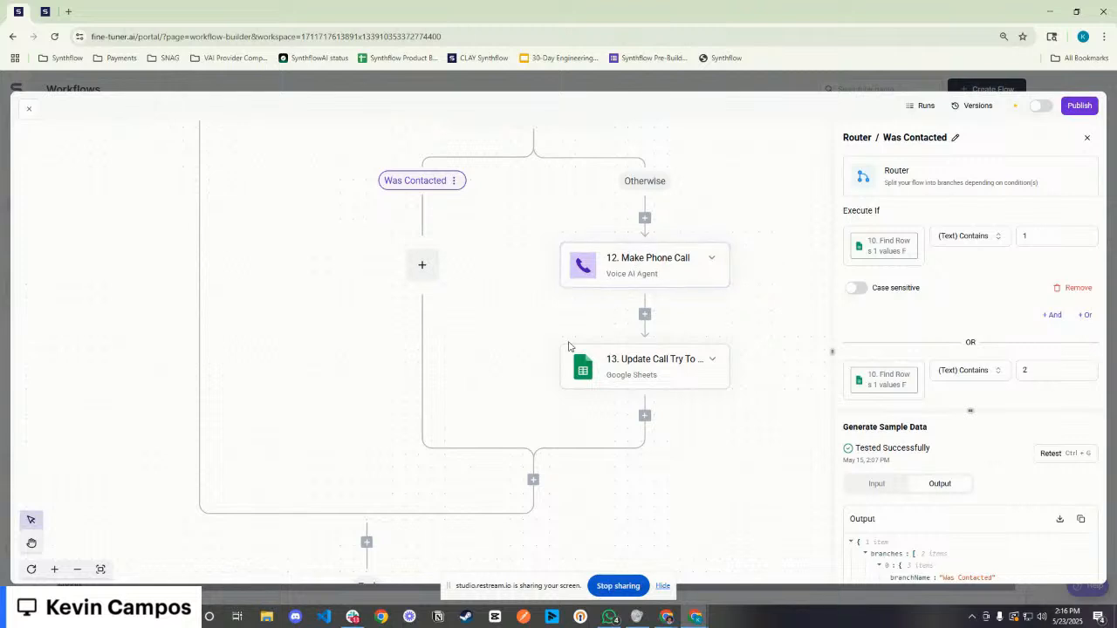
scroll(523, 291, up, 1)
scroll(546, 300, down, 1)
scroll(500, 271, up, 3)
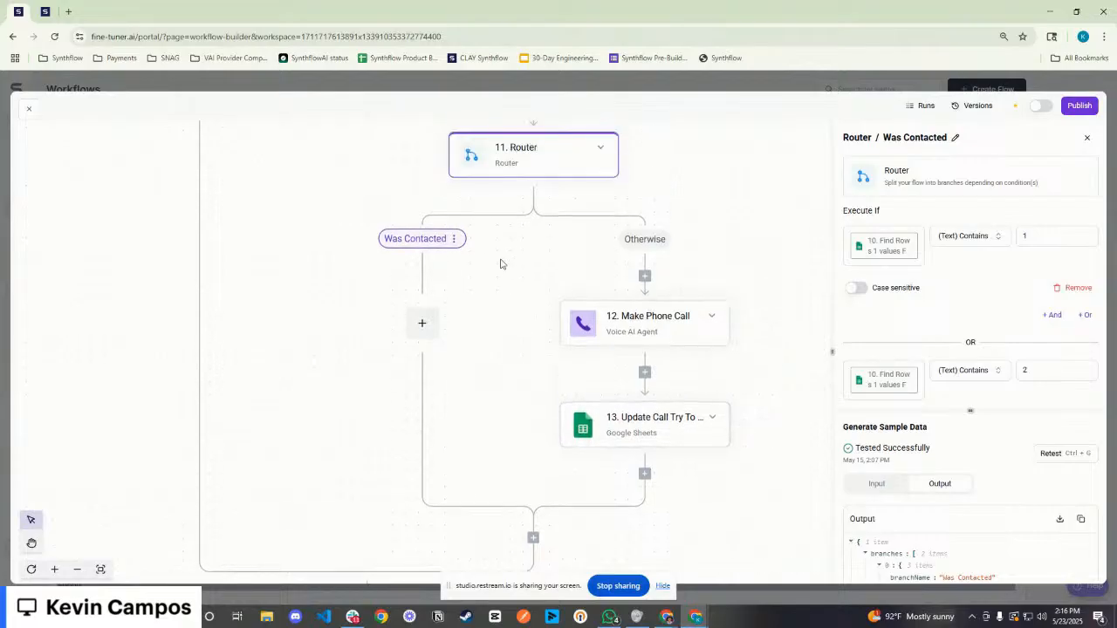
scroll(514, 249, down, 5)
scroll(436, 331, up, 10)
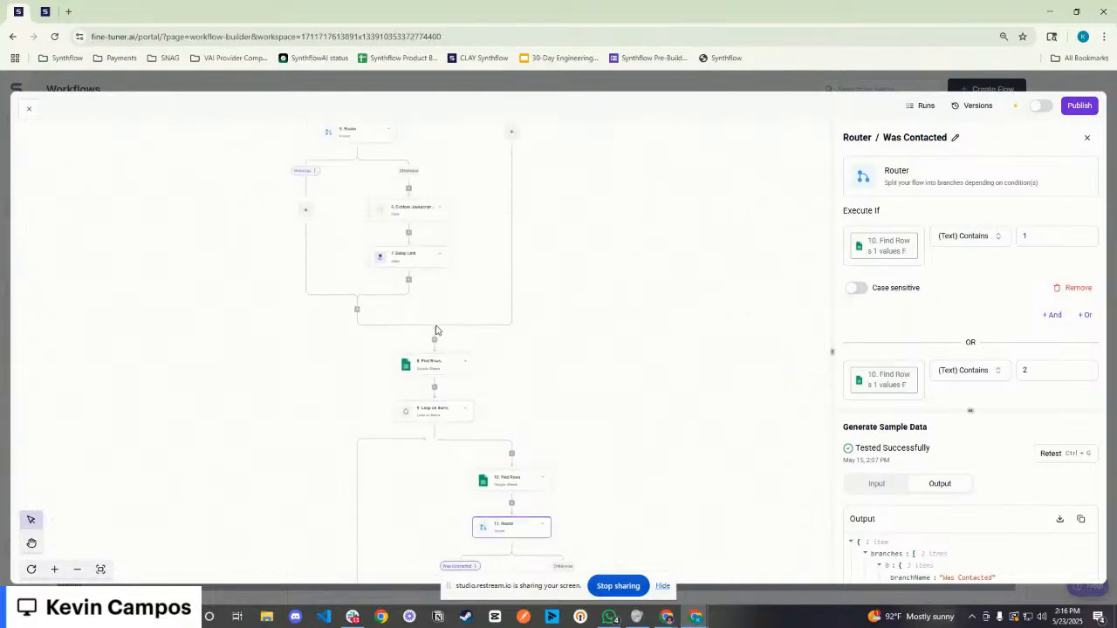
scroll(513, 344, down, 1)
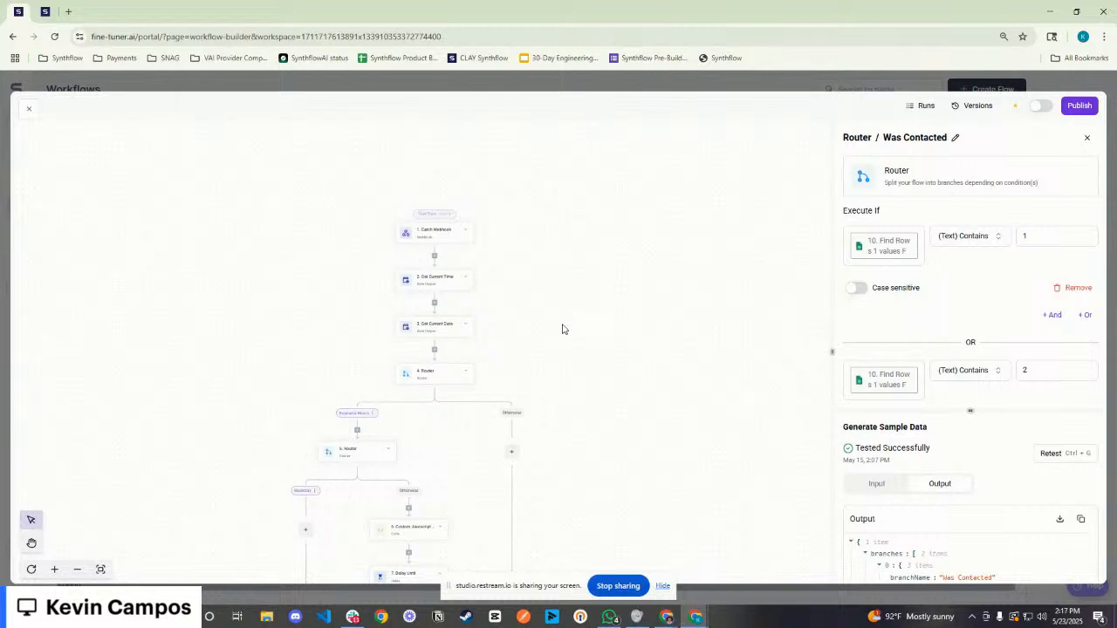
click(662, 586)
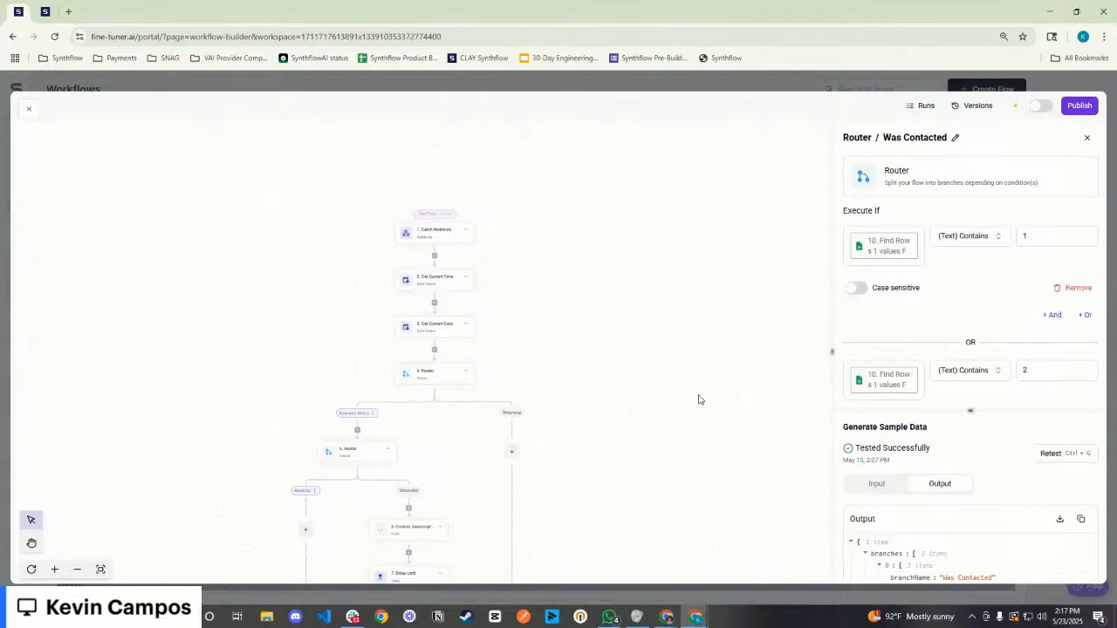
Switch to the second workflow's browser tab and examine the Live URL of its Catch Webhook trigger
click(45, 12)
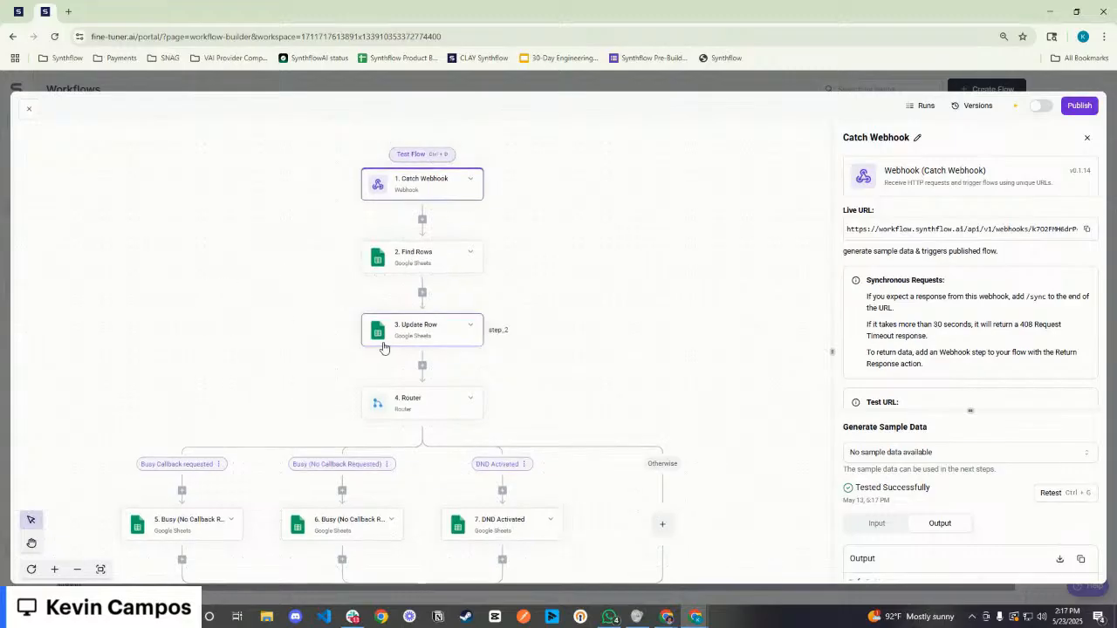
scroll(351, 361, left, 3)
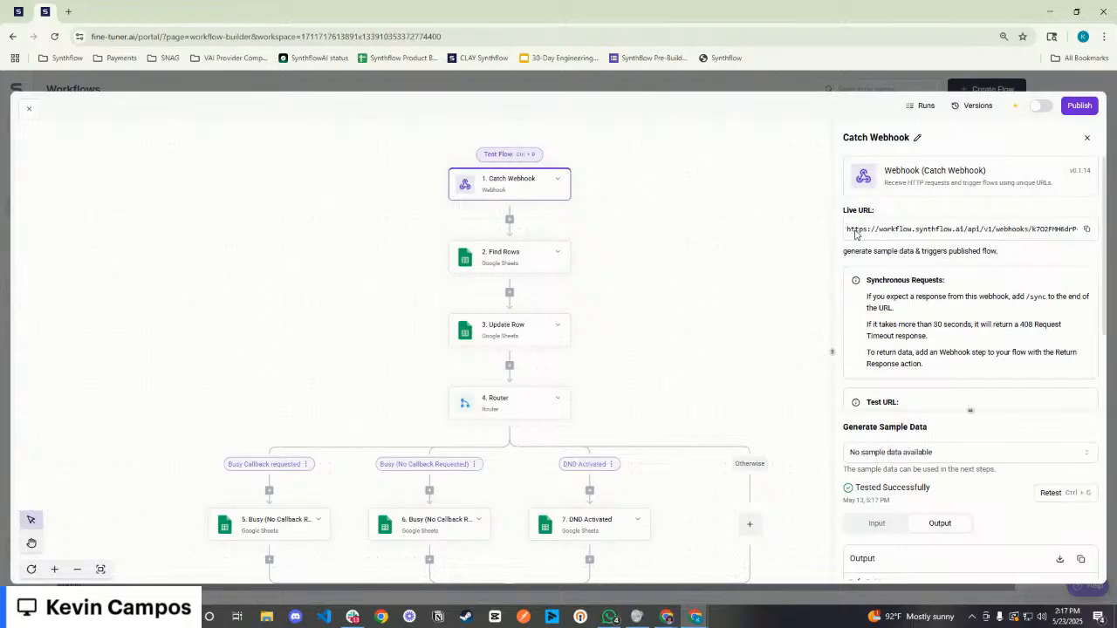
drag(848, 230, 1084, 232)
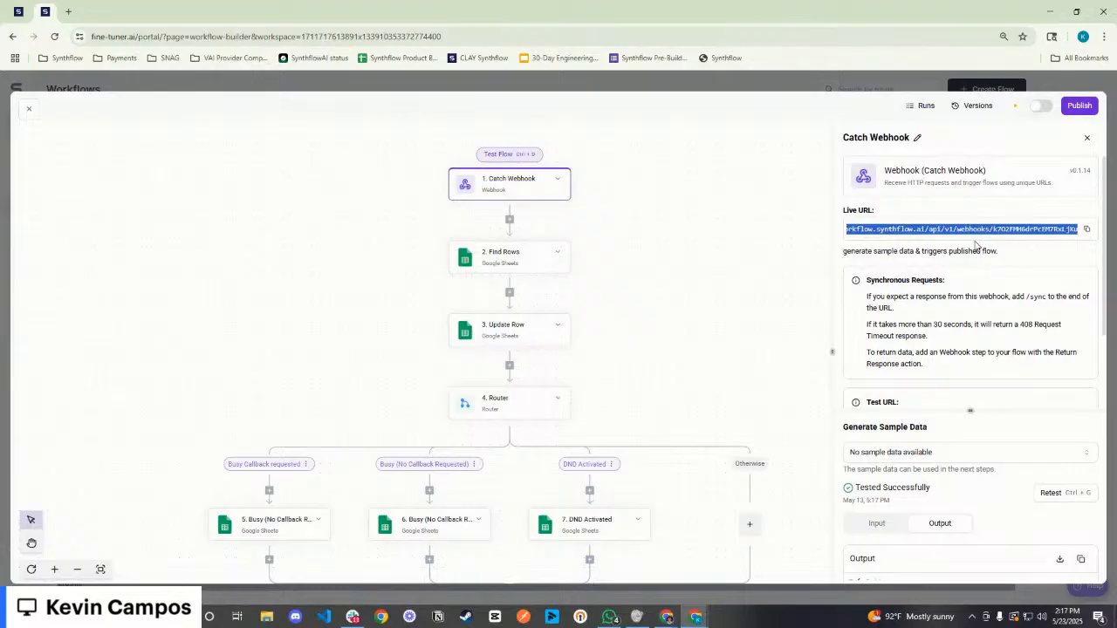
Survey the second workflow's routers, from the busy and DND branches to the voicemail branch with its first to fourth call retries
scroll(563, 369, down, 6)
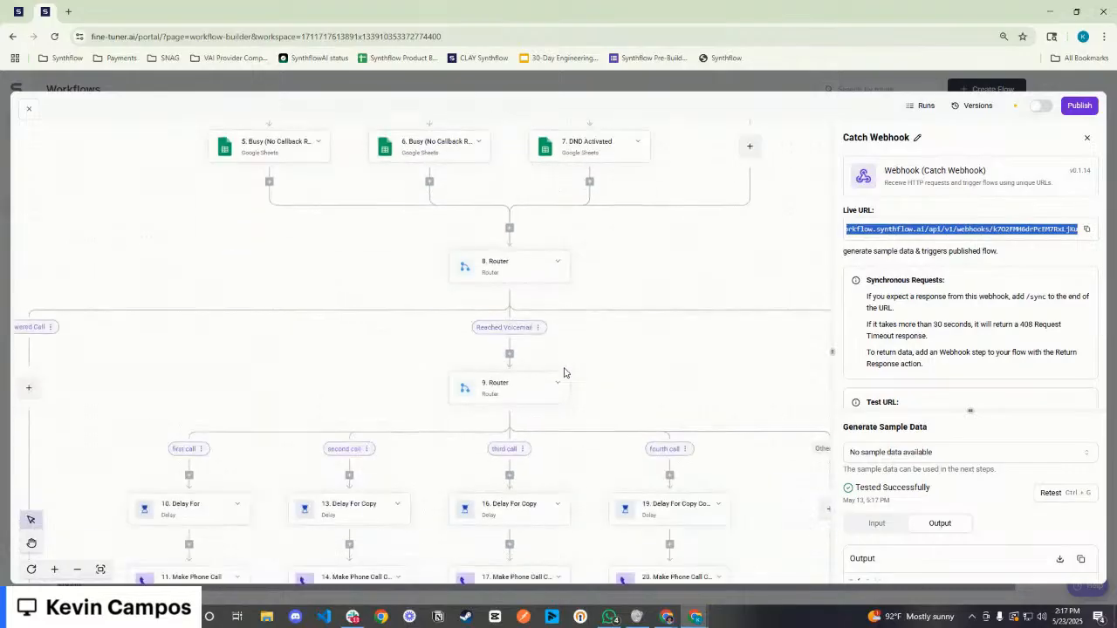
scroll(514, 183, up, 2)
scroll(615, 309, up, 3)
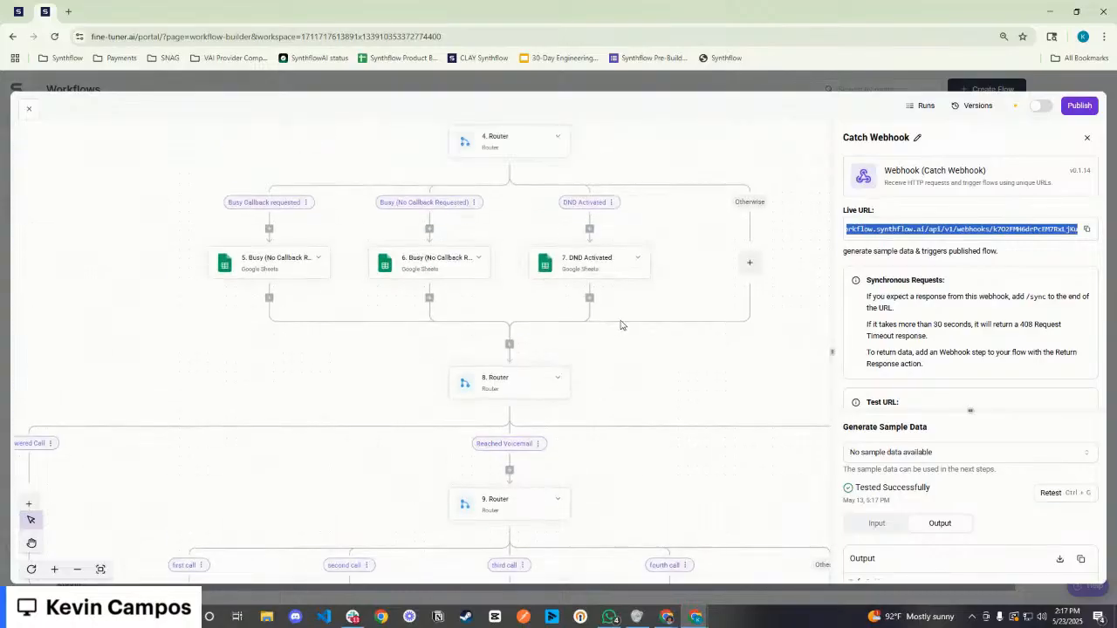
scroll(535, 389, down, 5)
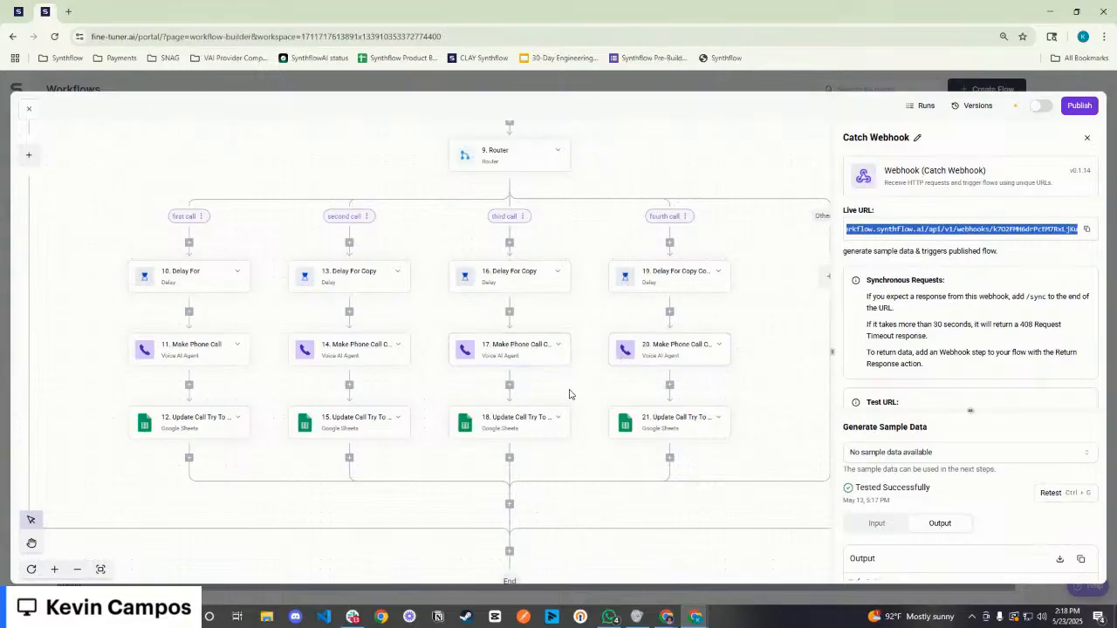
scroll(568, 394, up, 10)
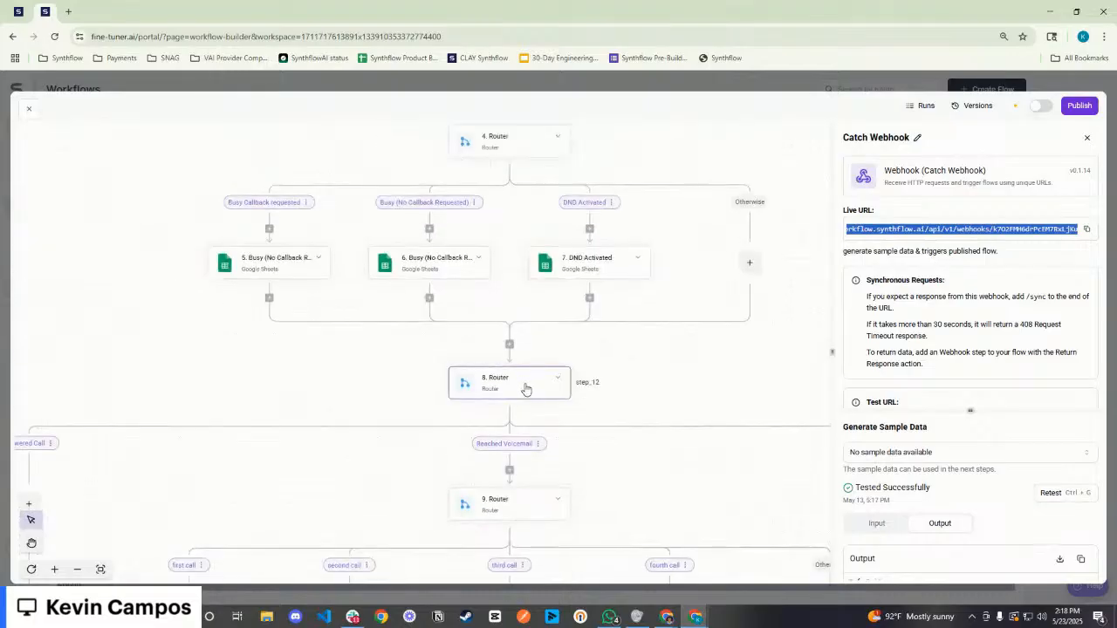
scroll(587, 374, down, 1)
scroll(591, 375, up, 1)
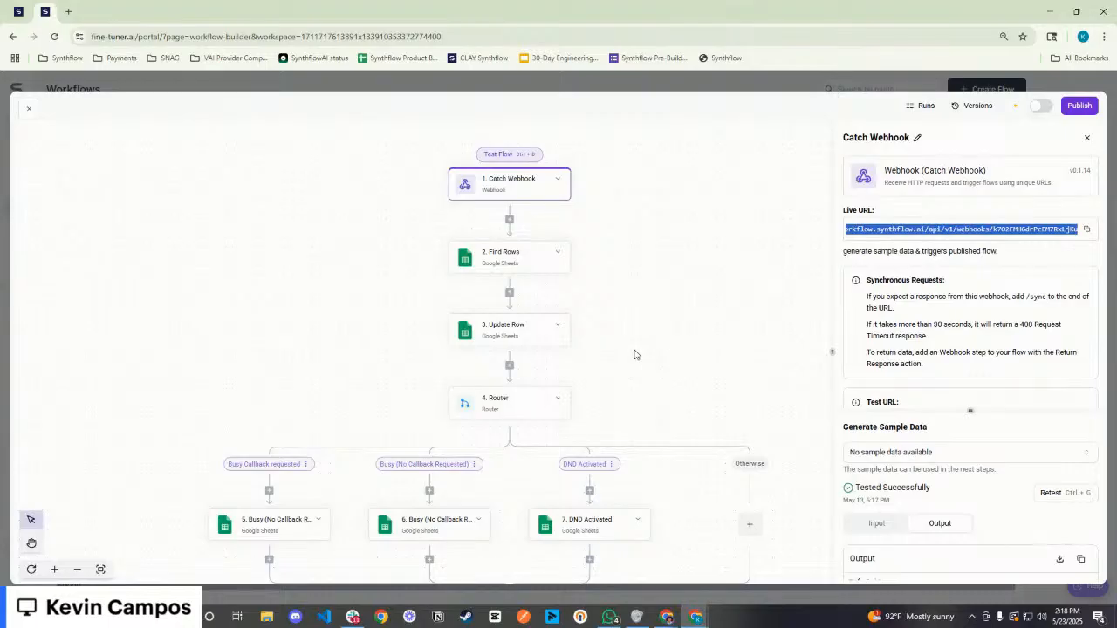
scroll(610, 323, up, 1)
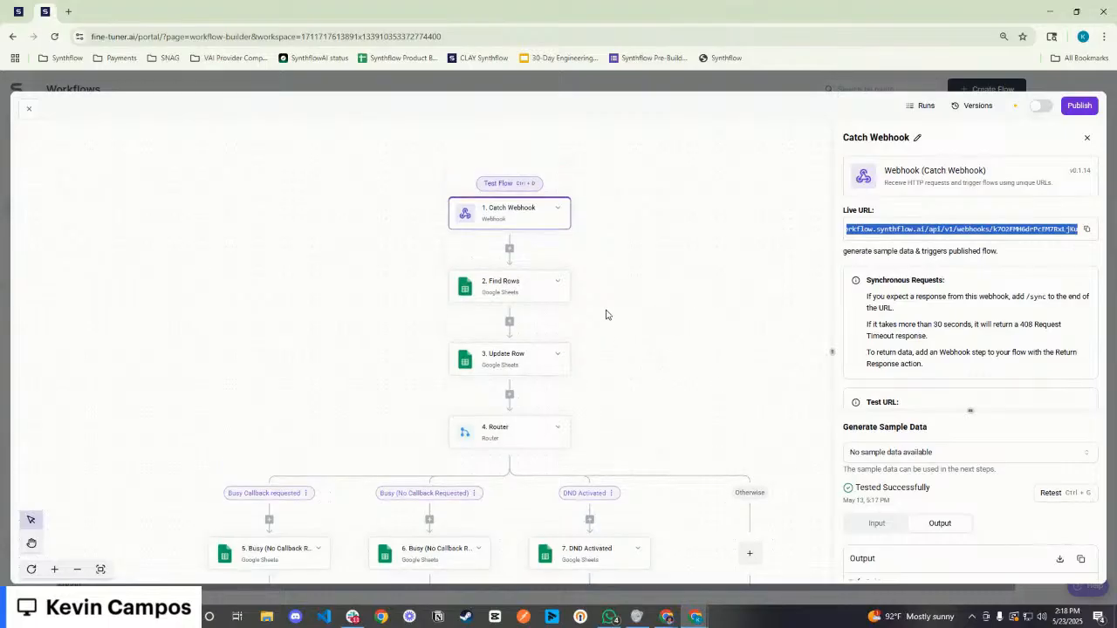
Open the Find Rows step after the webhook trigger and examine its spreadsheet, sheet, search column and search value
click(511, 291)
click(506, 223)
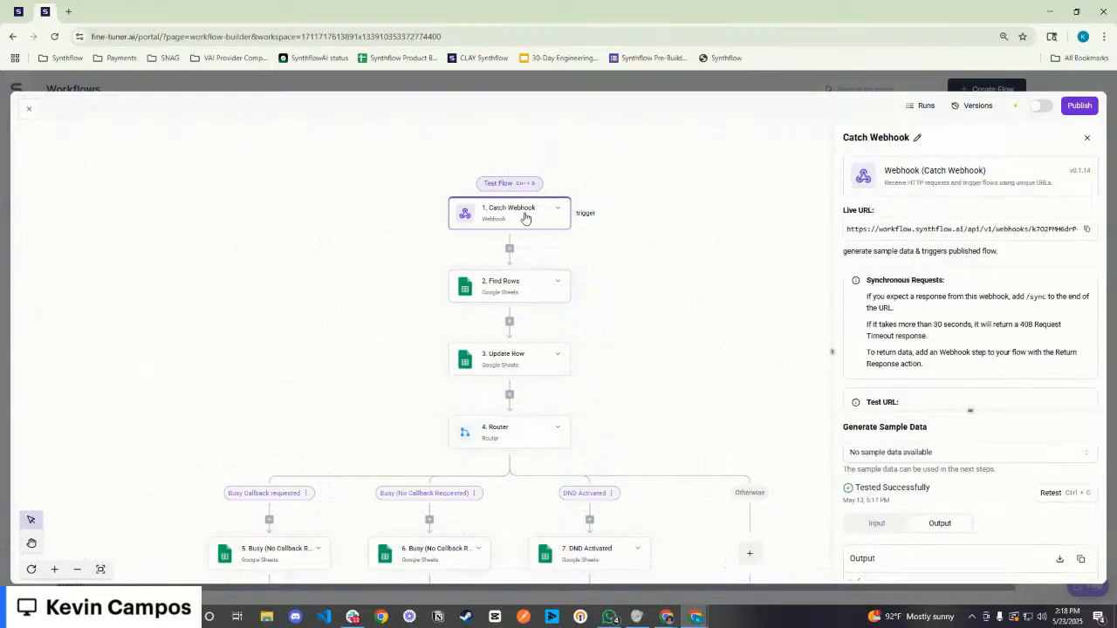
click(506, 292)
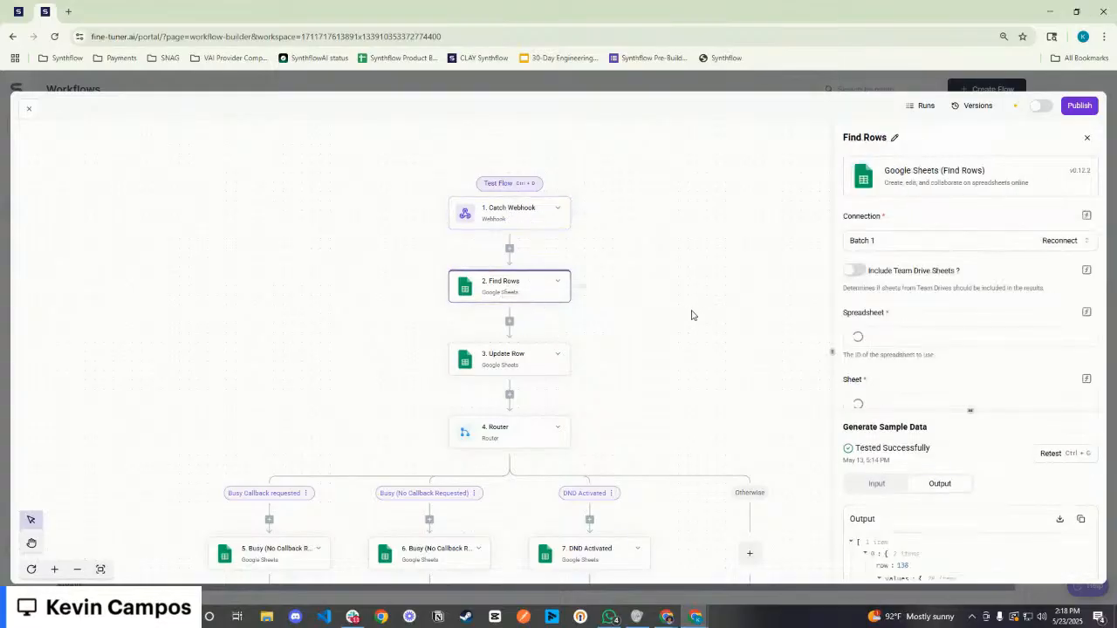
scroll(923, 310, down, 1)
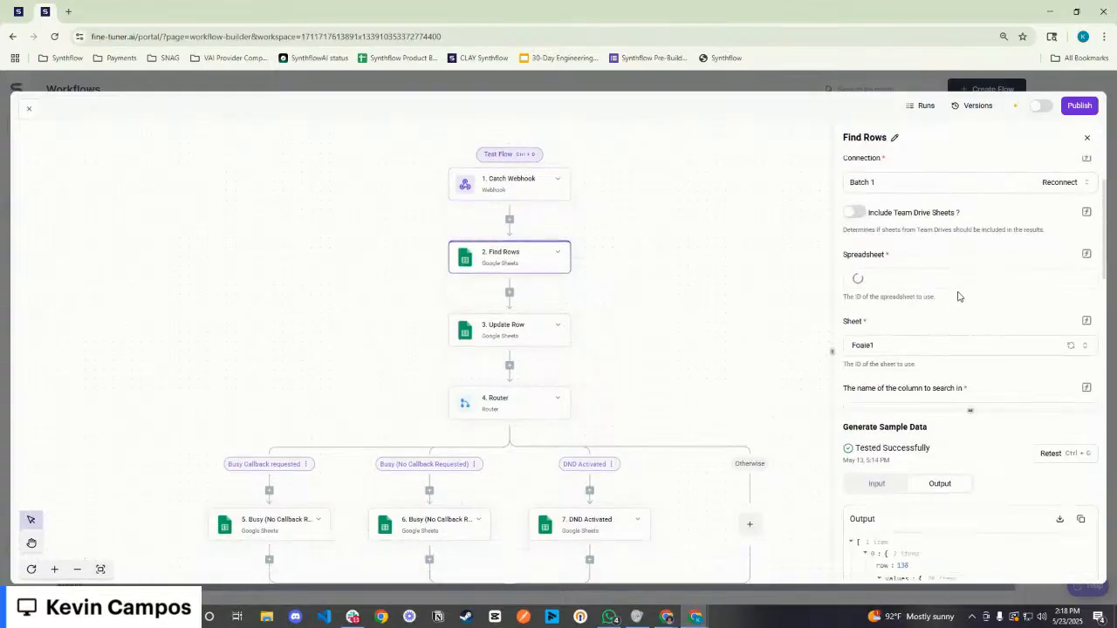
scroll(955, 296, down, 2)
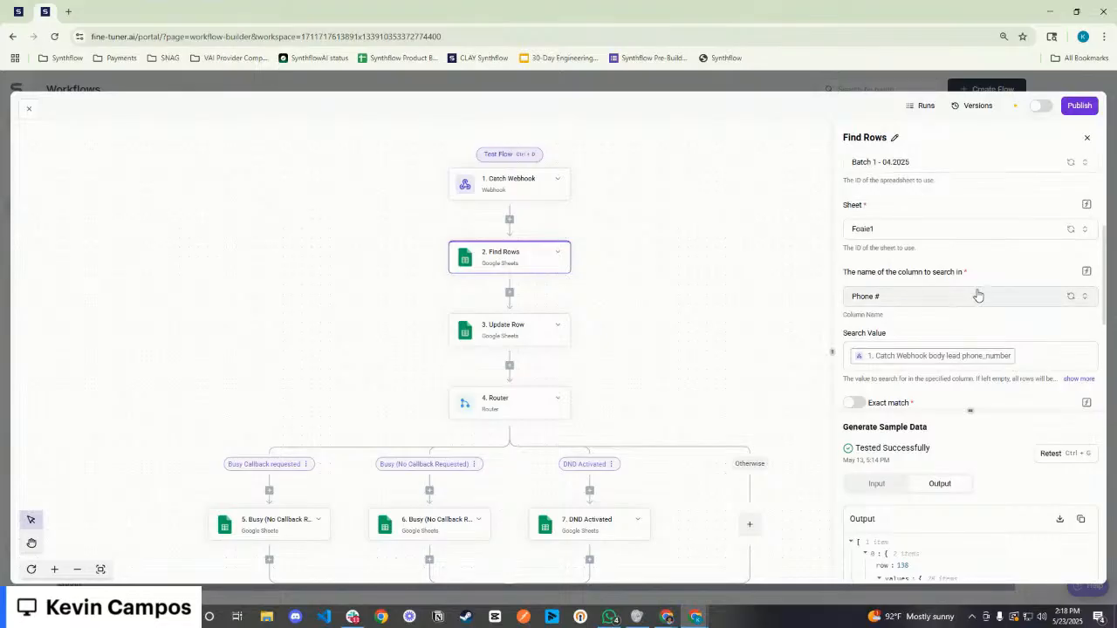
scroll(965, 300, down, 1)
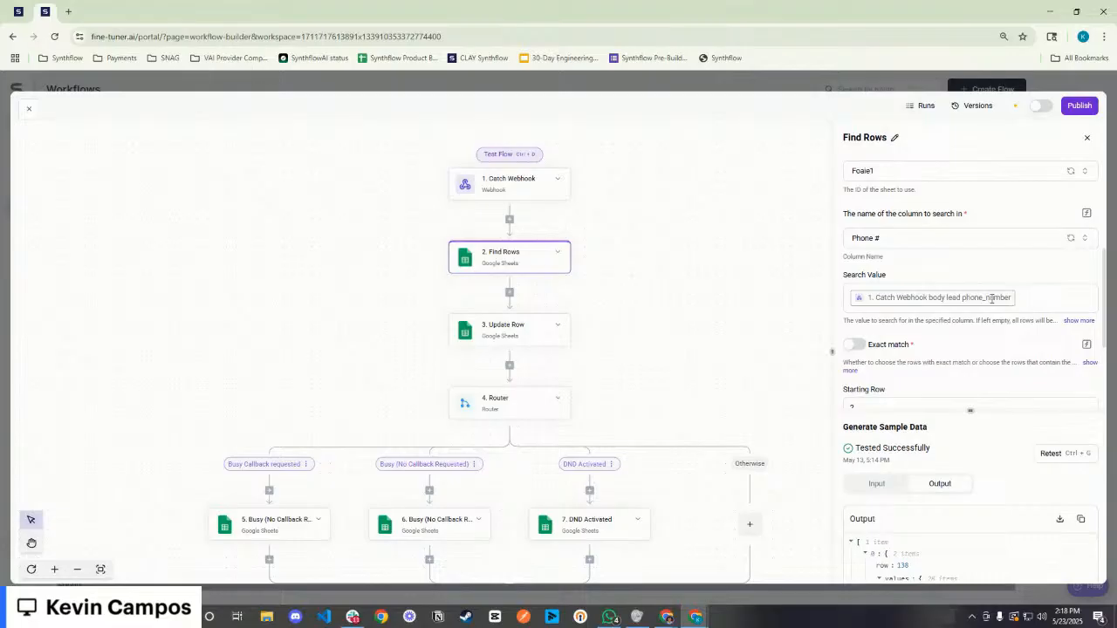
Inspect the data sources offered for the Find Rows step's Search Value, and check its Exact match, Starting Row and Number of Rows
click(995, 298)
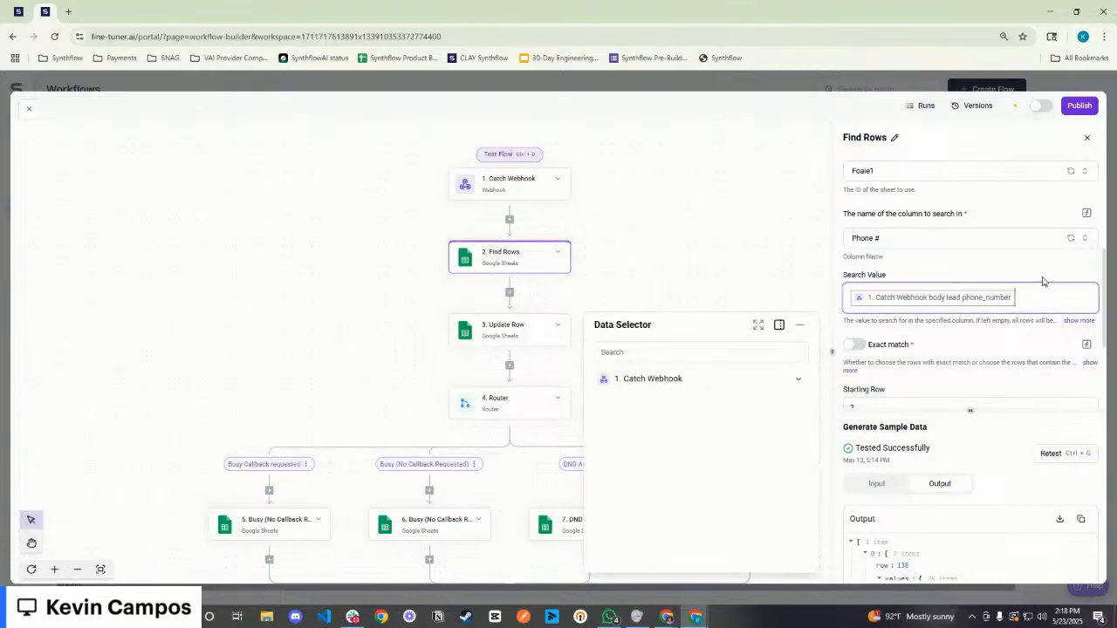
click(1032, 275)
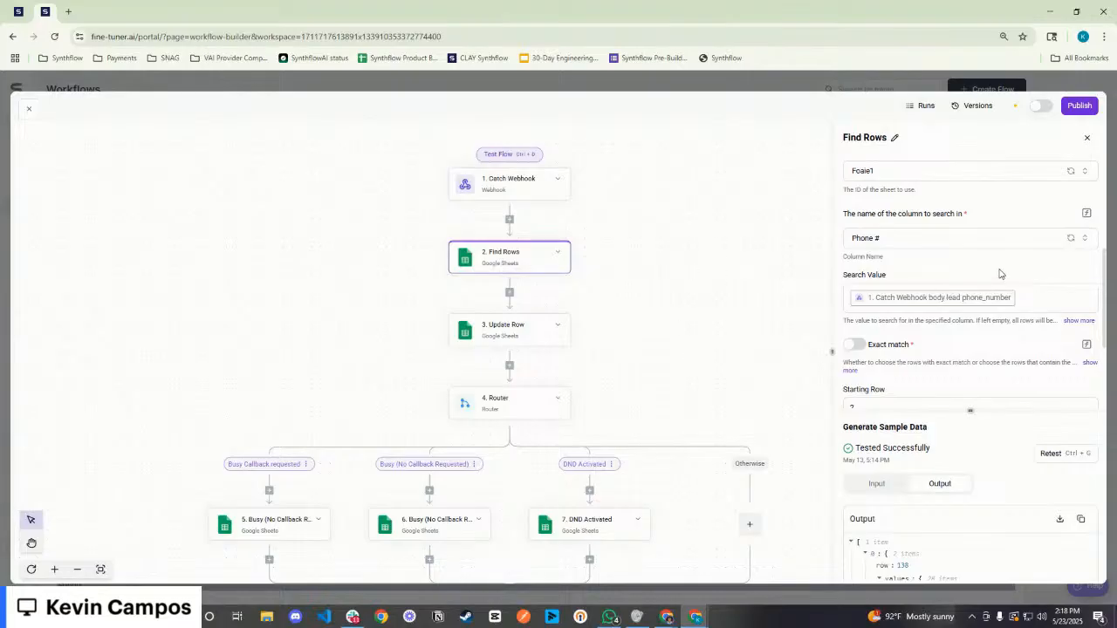
scroll(994, 306, up, 1)
scroll(988, 340, down, 1)
click(1027, 305)
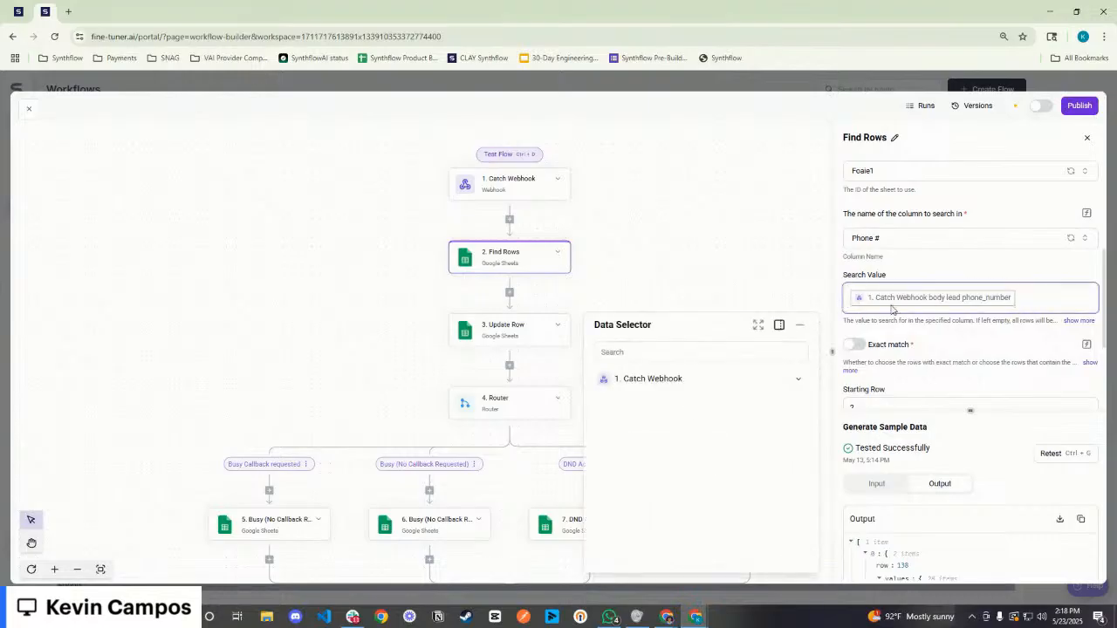
scroll(945, 312, down, 1)
scroll(894, 277, up, 1)
drag(893, 277, 845, 276)
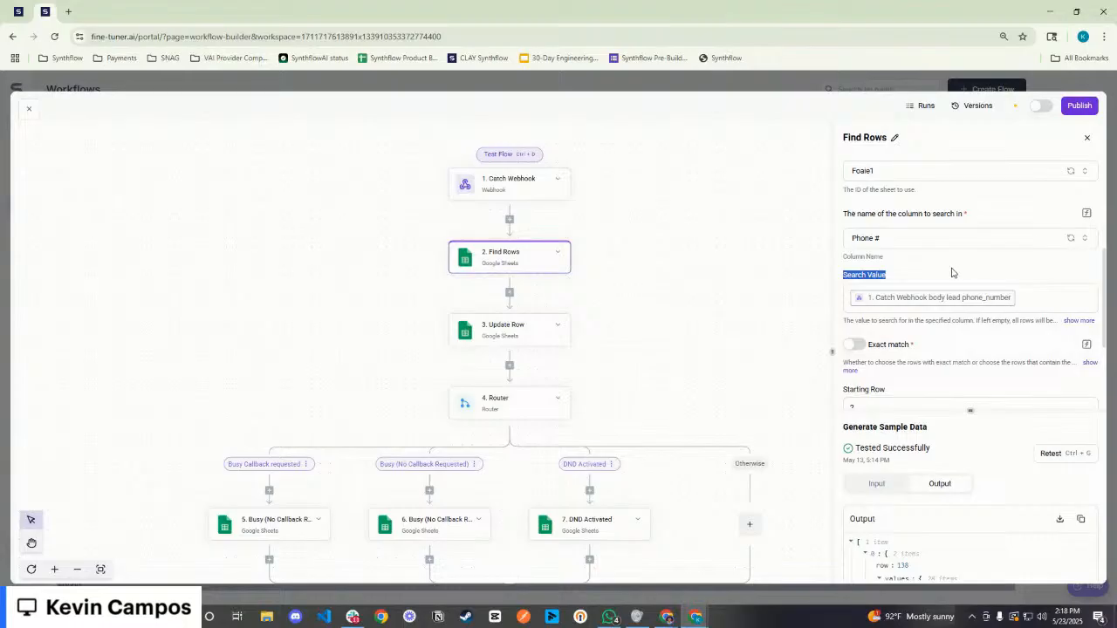
scroll(528, 297, down, 1)
scroll(954, 301, down, 1)
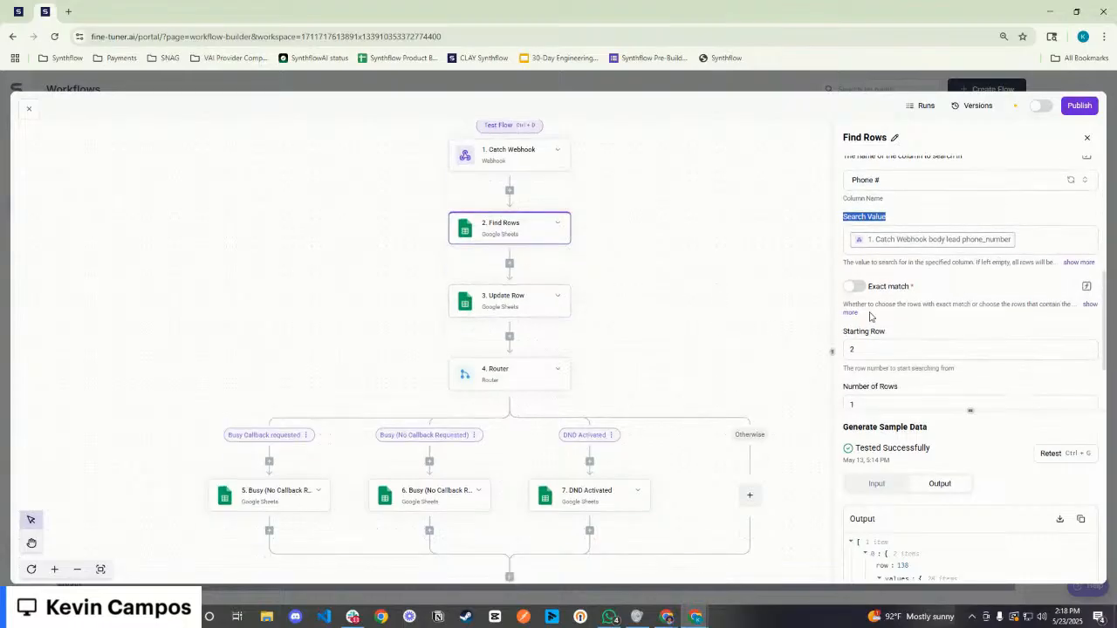
Check the Number of Rows value that limits how many rows the Find Rows step returns
scroll(916, 314, down, 2)
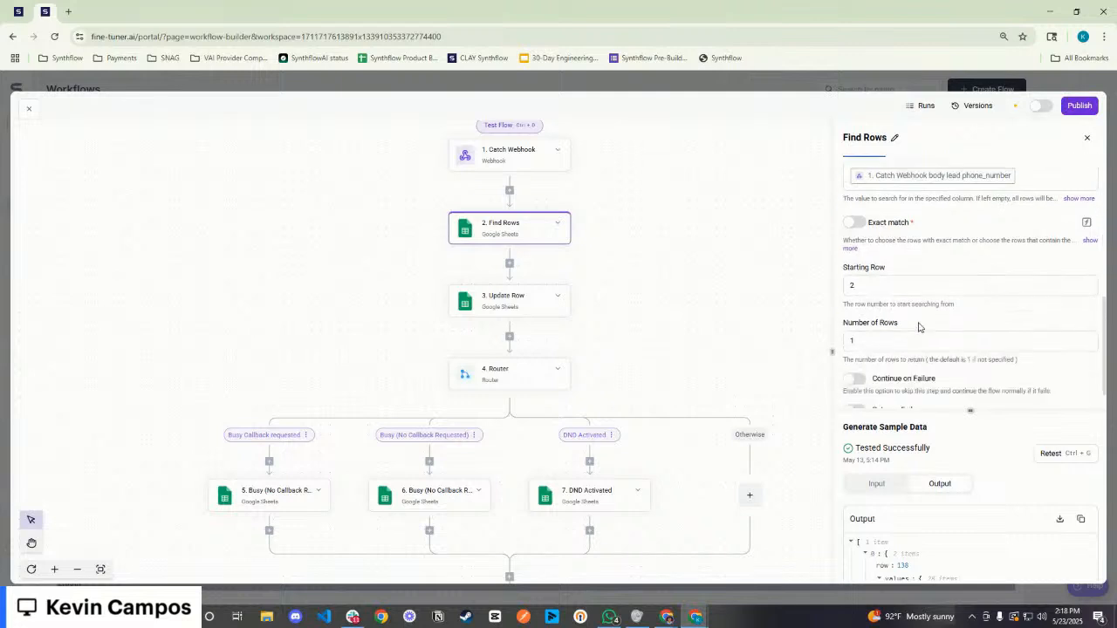
click(853, 309)
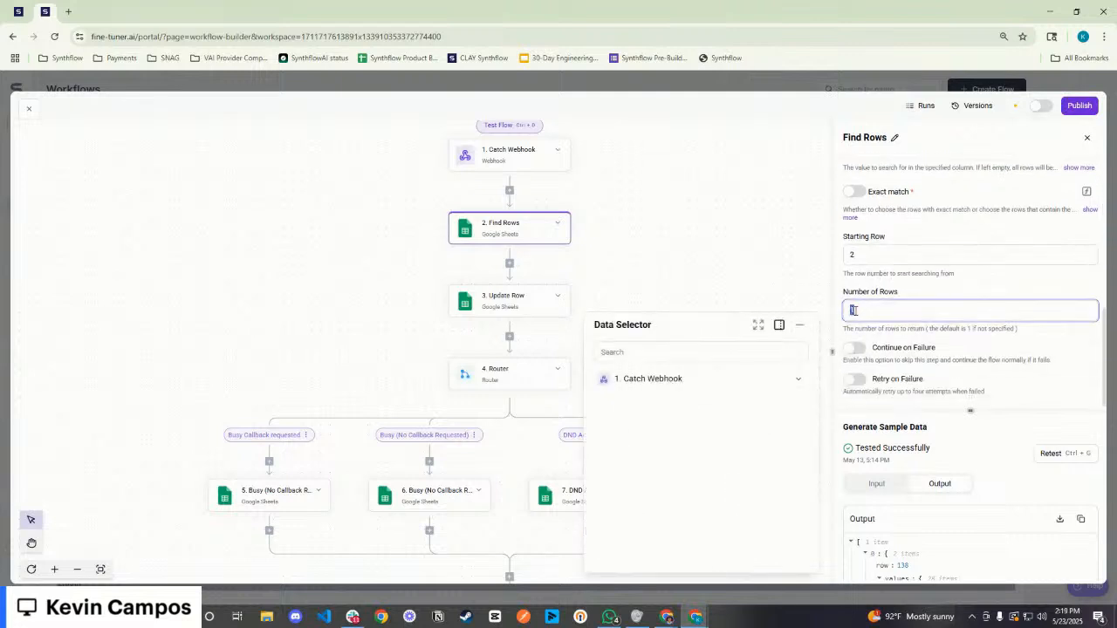
Open the Update Row step and review its spreadsheet, sheet, row number, header option and first look at the column mappings
click(512, 305)
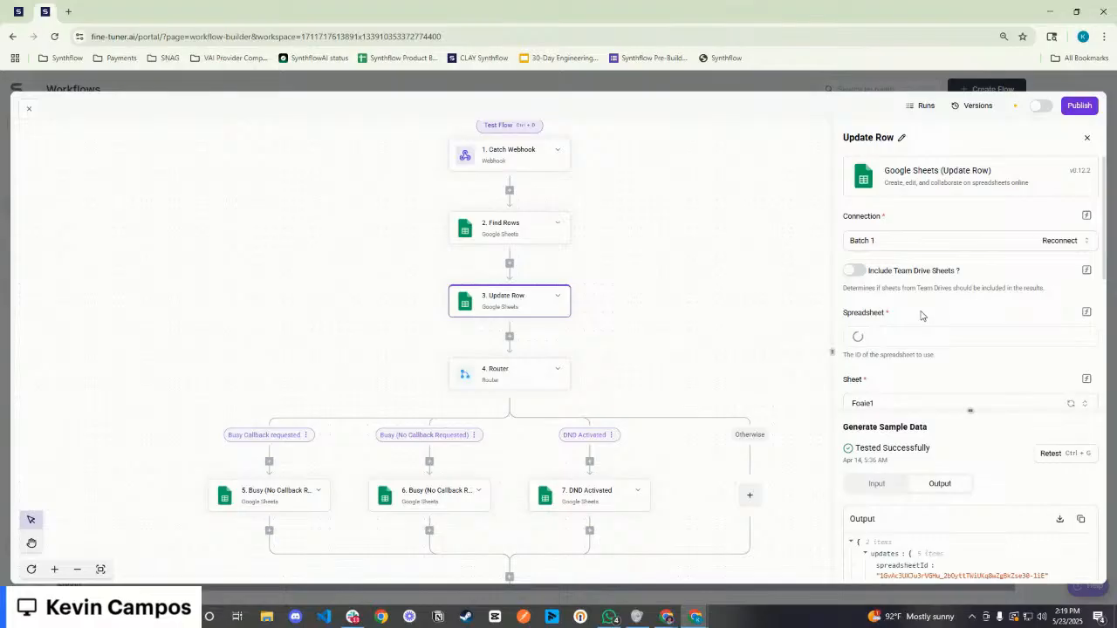
scroll(877, 318, down, 3)
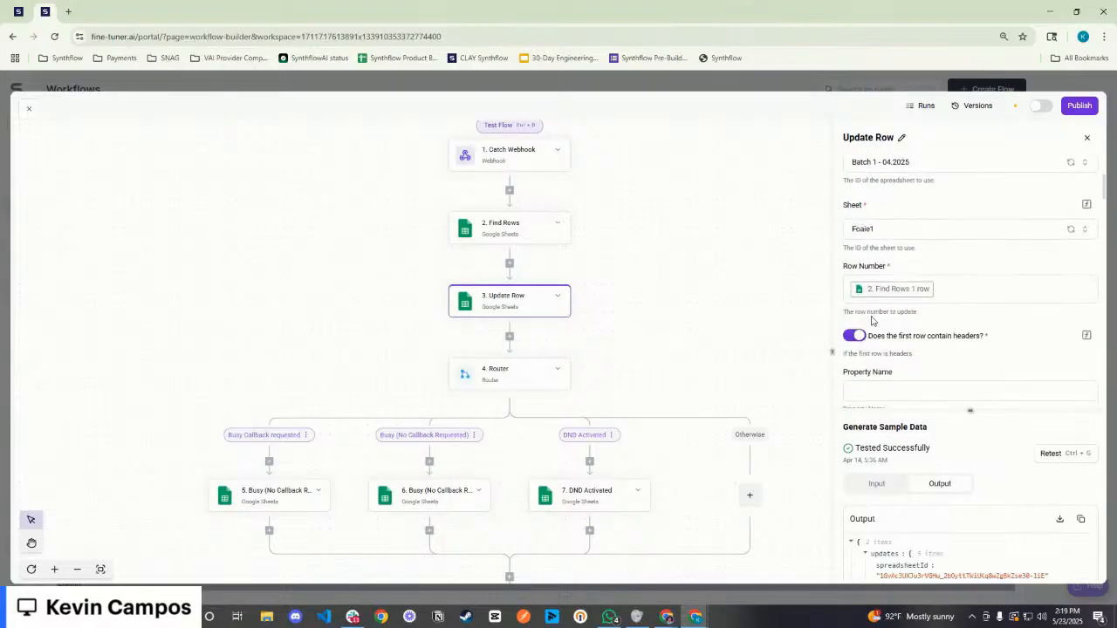
scroll(907, 349, down, 5)
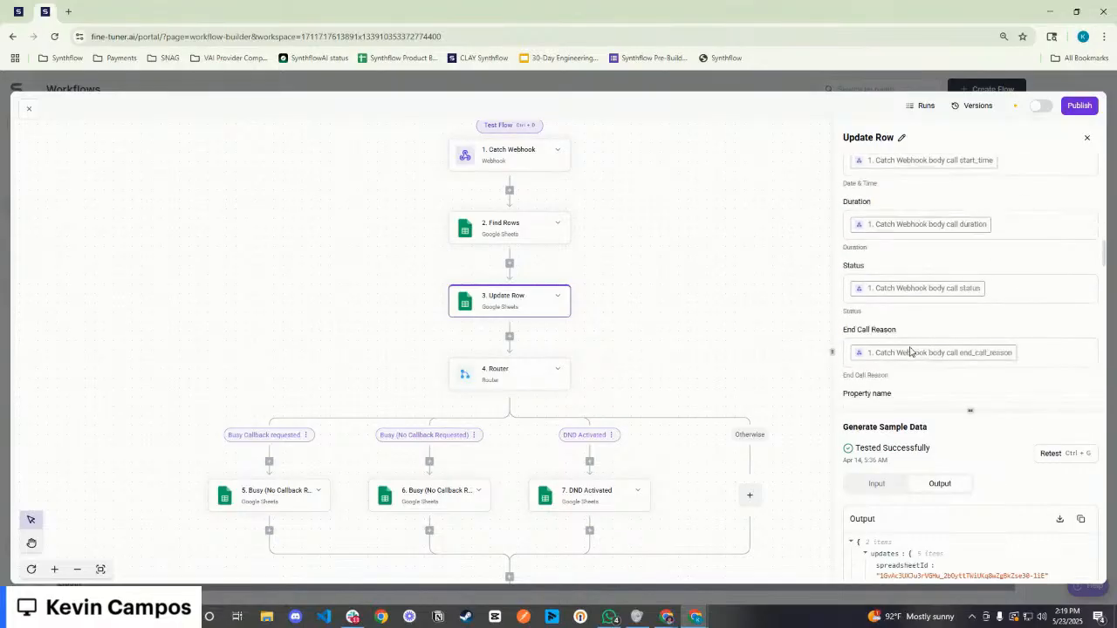
scroll(886, 292, up, 2)
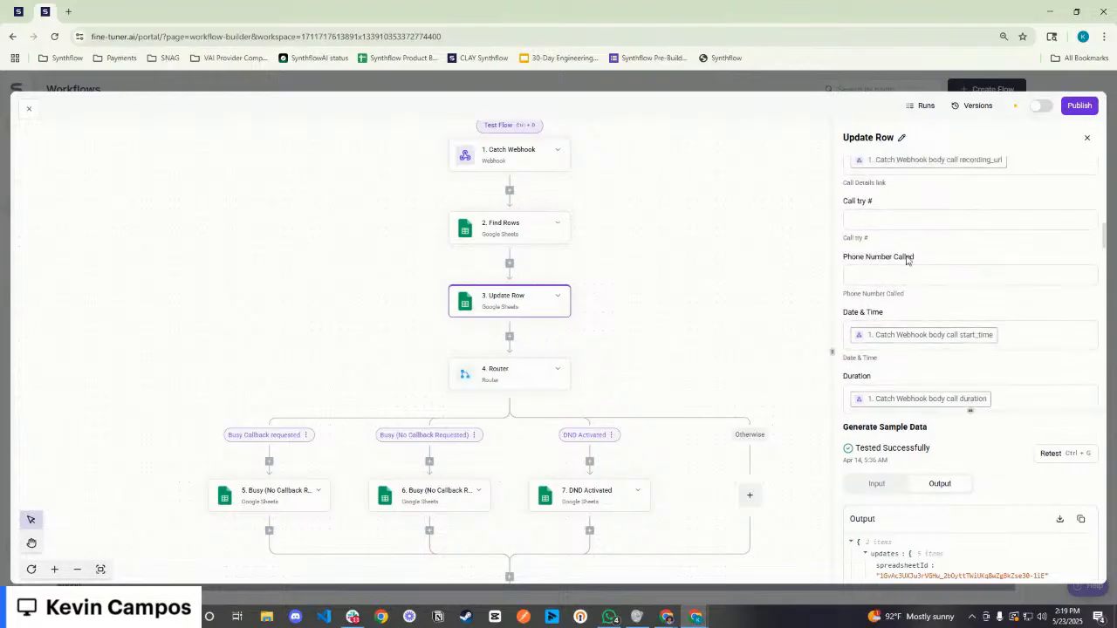
drag(909, 261, 834, 261)
click(903, 266)
scroll(902, 267, up, 1)
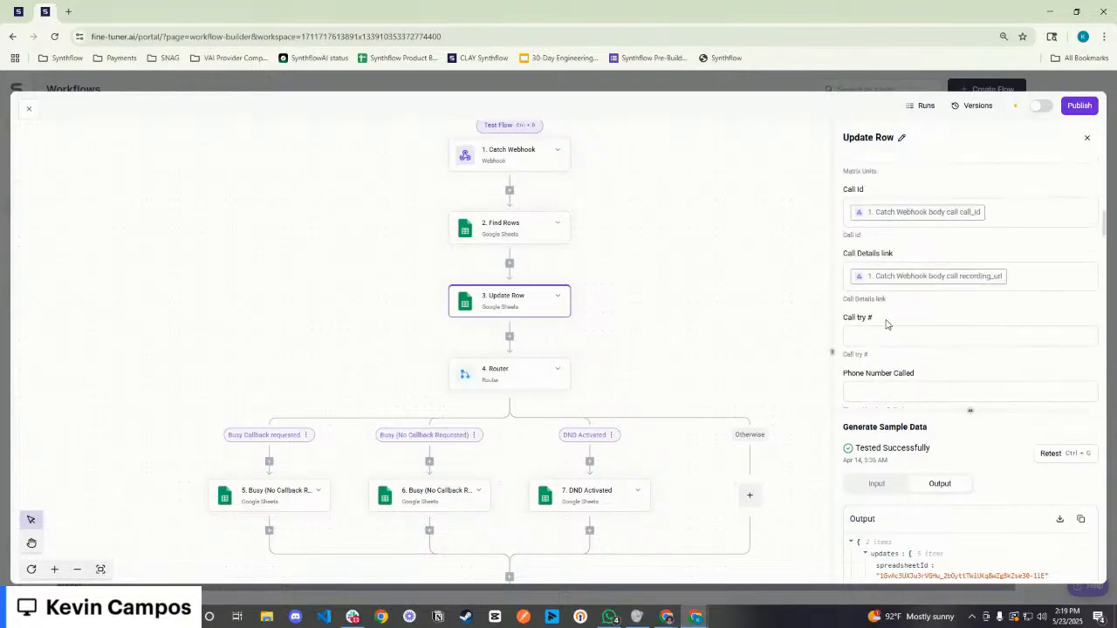
Examine which webhook values the Update Row step maps to the Call Id and Call Details link columns
scroll(888, 349, up, 2)
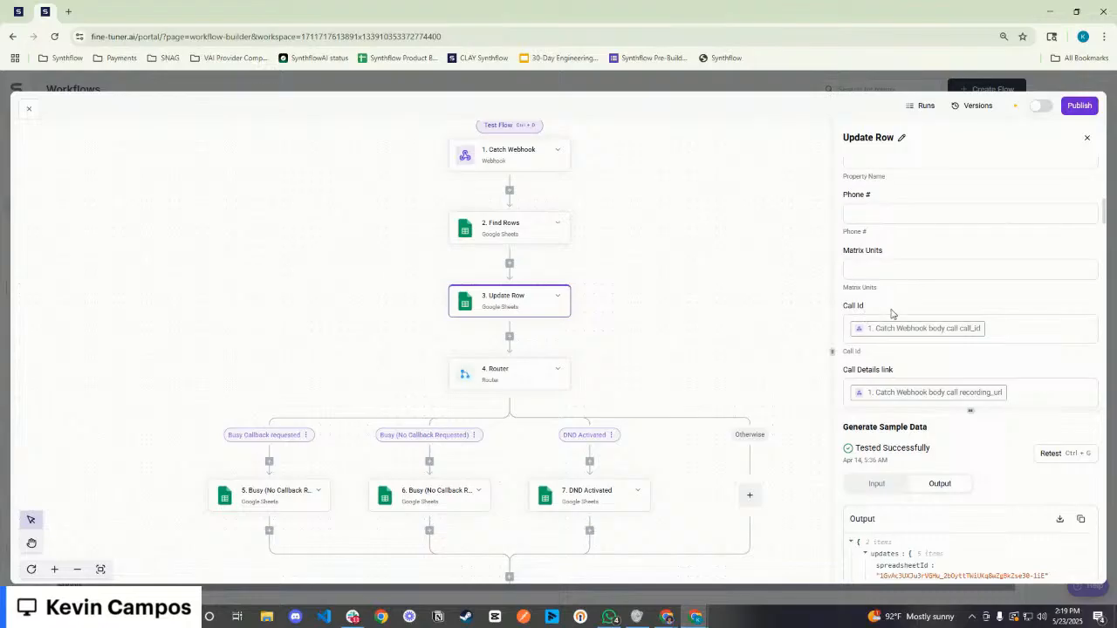
scroll(877, 300, up, 1)
scroll(881, 305, down, 1)
drag(880, 307, 846, 306)
scroll(872, 321, down, 1)
drag(911, 312, 834, 313)
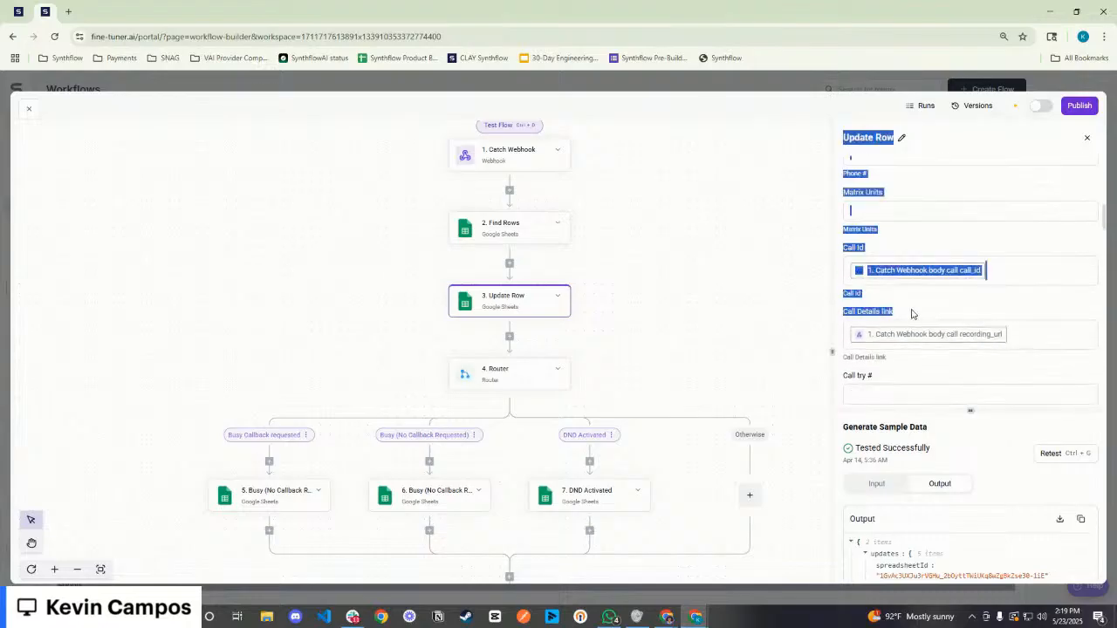
click(910, 312)
scroll(921, 310, down, 4)
scroll(925, 314, up, 2)
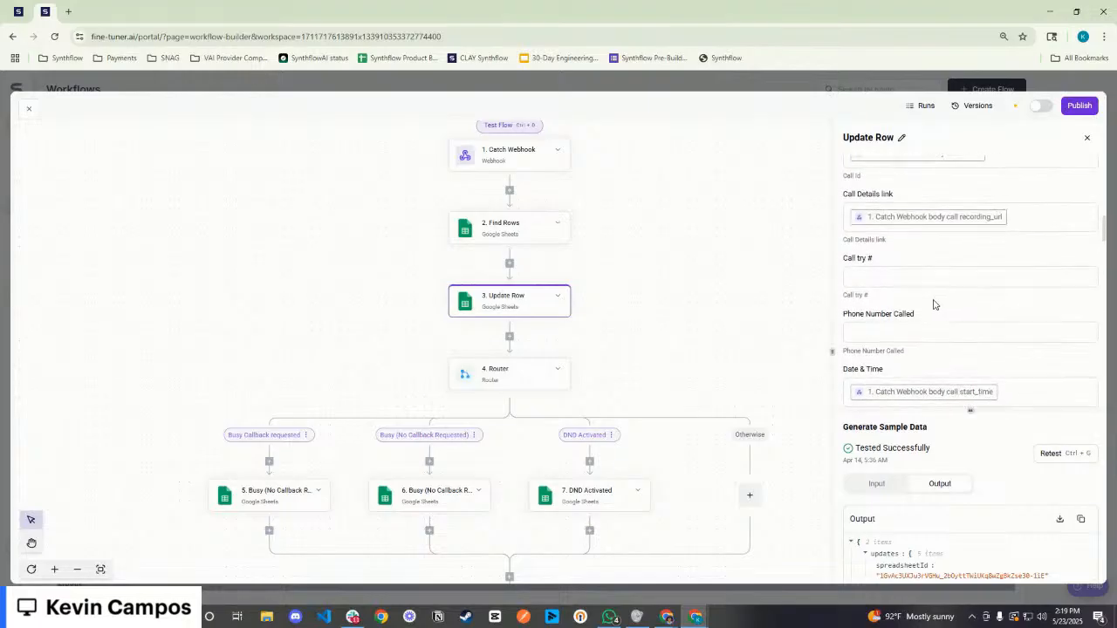
Examine the Update Row mappings for Date & Time, Duration, Status, End Call Reason, Property name and Spoke with
scroll(934, 302, down, 2)
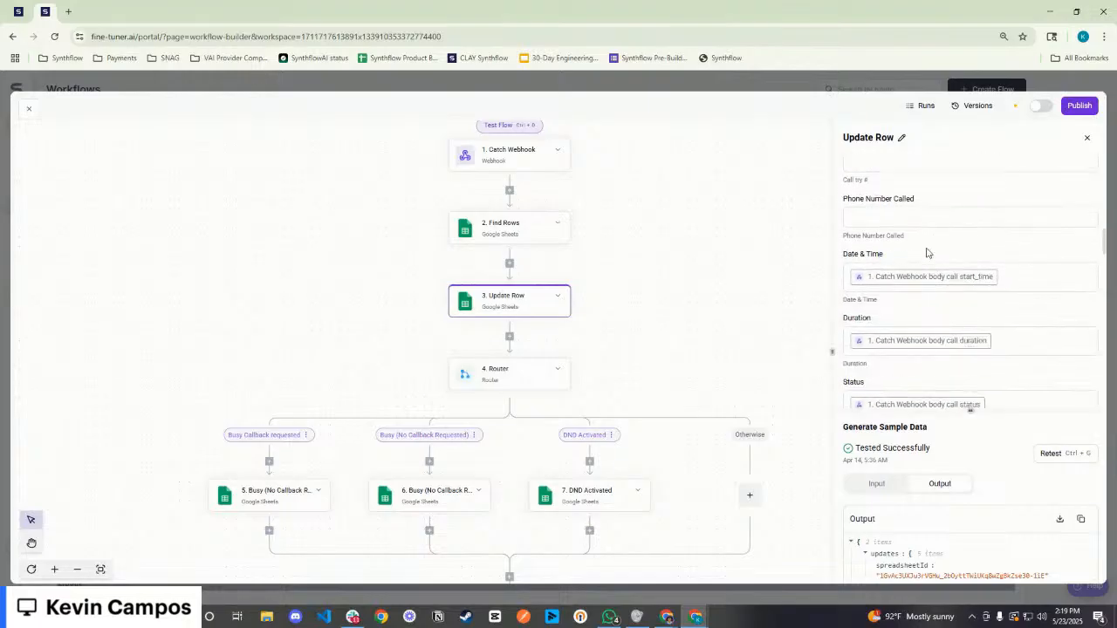
scroll(874, 257, down, 1)
drag(873, 260, 832, 270)
scroll(897, 273, down, 1)
scroll(899, 293, down, 1)
scroll(890, 282, down, 2)
drag(914, 219, 840, 220)
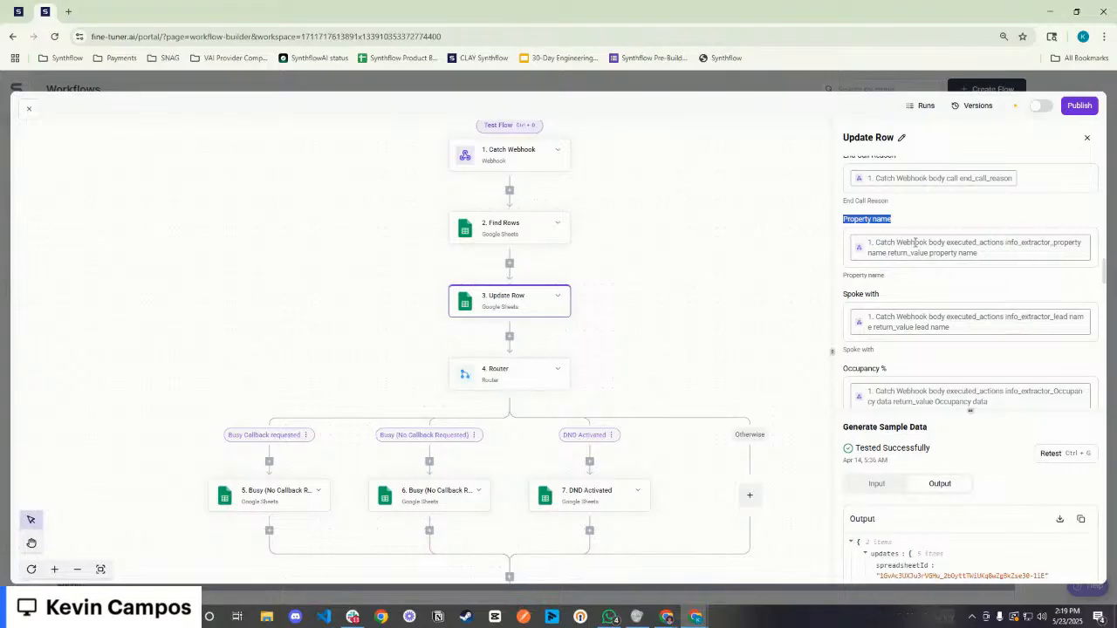
scroll(928, 298, up, 1)
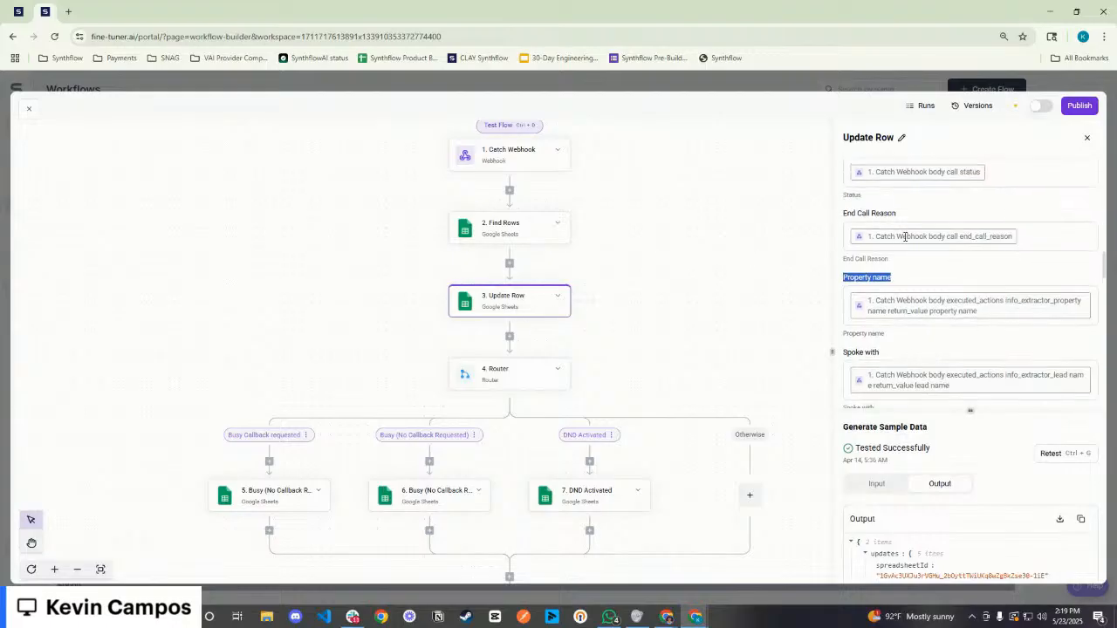
scroll(636, 321, down, 2)
Open the router after Update Row and read the conditions of its Busy Callback requested branch
click(507, 269)
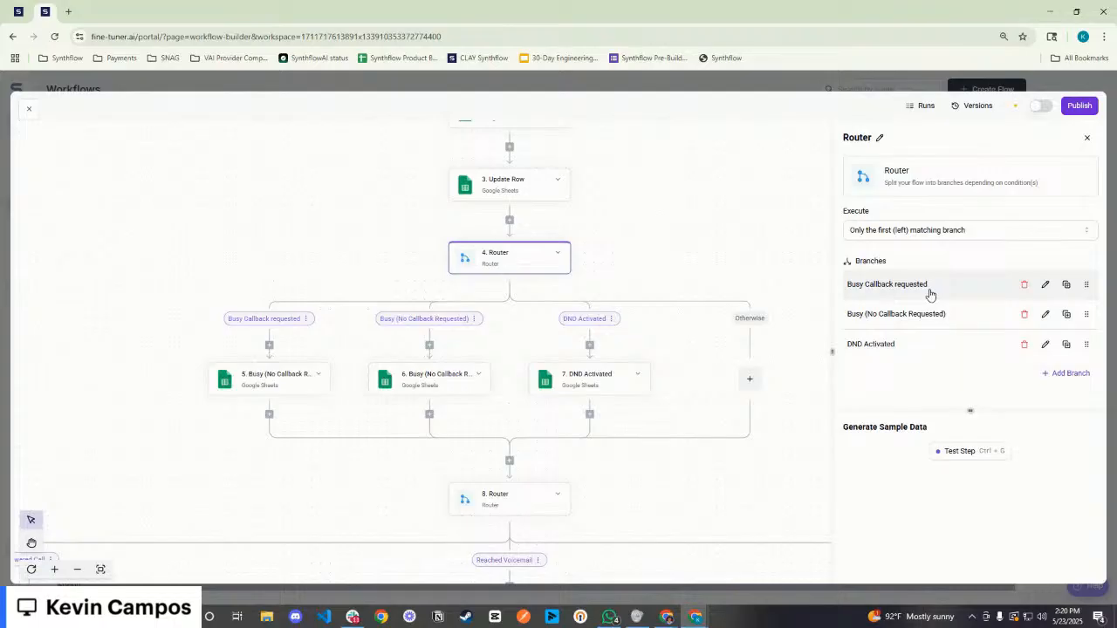
click(282, 392)
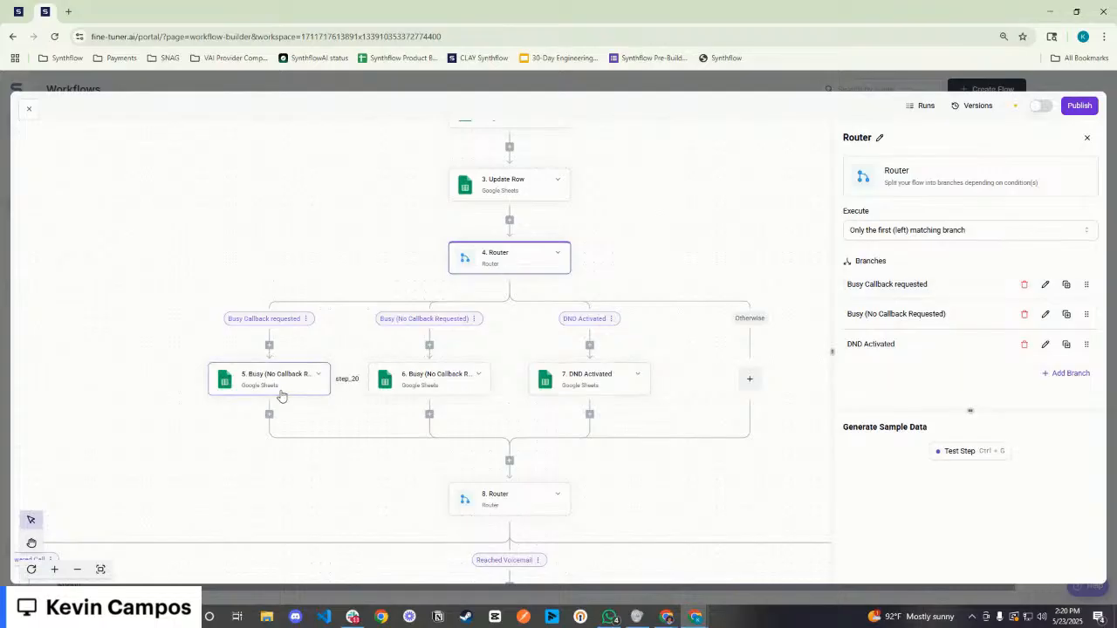
click(241, 320)
scroll(979, 290, down, 1)
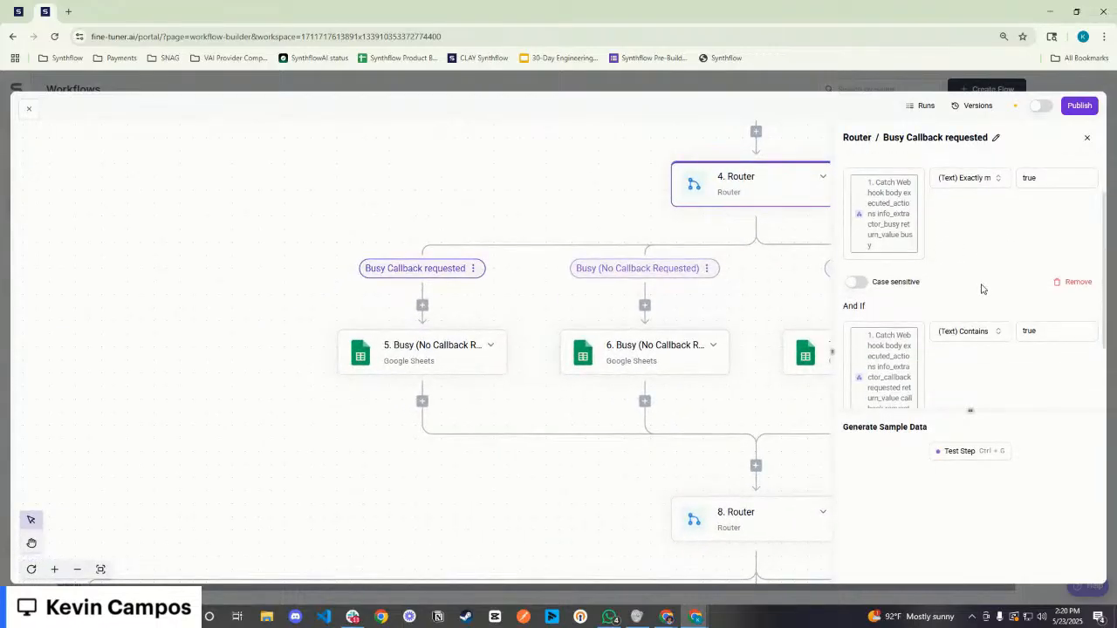
scroll(979, 289, up, 1)
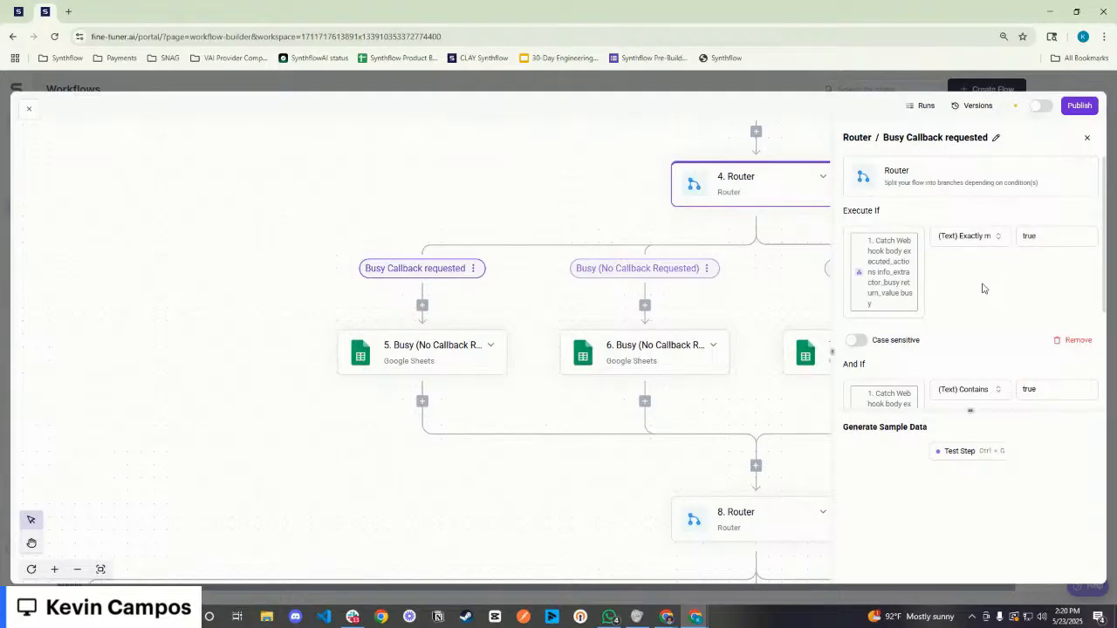
scroll(982, 288, down, 2)
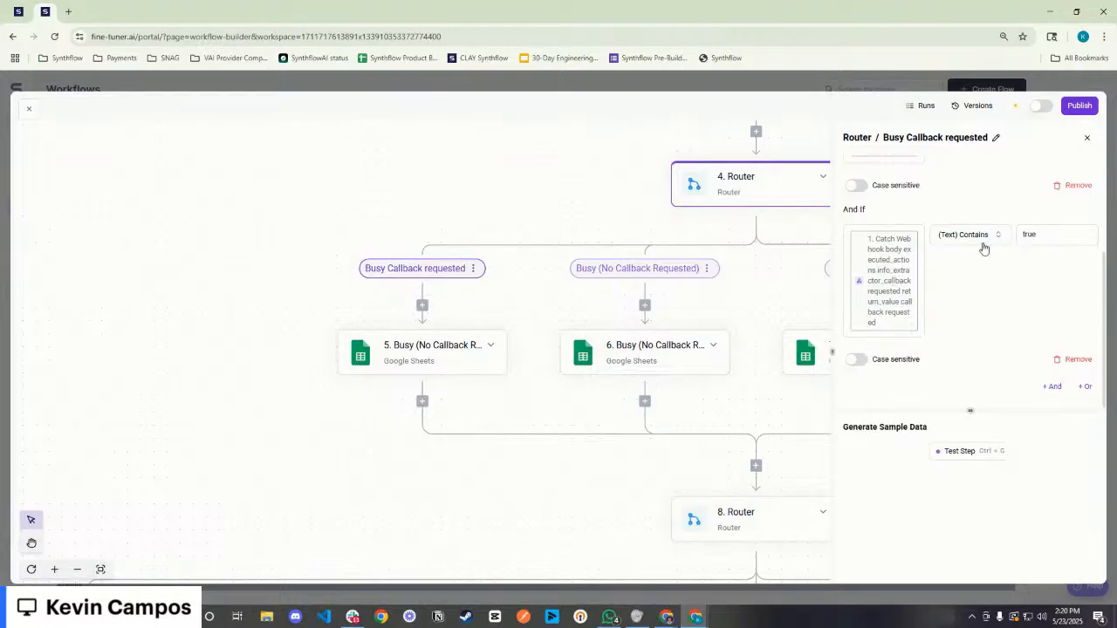
scroll(1039, 266, up, 1)
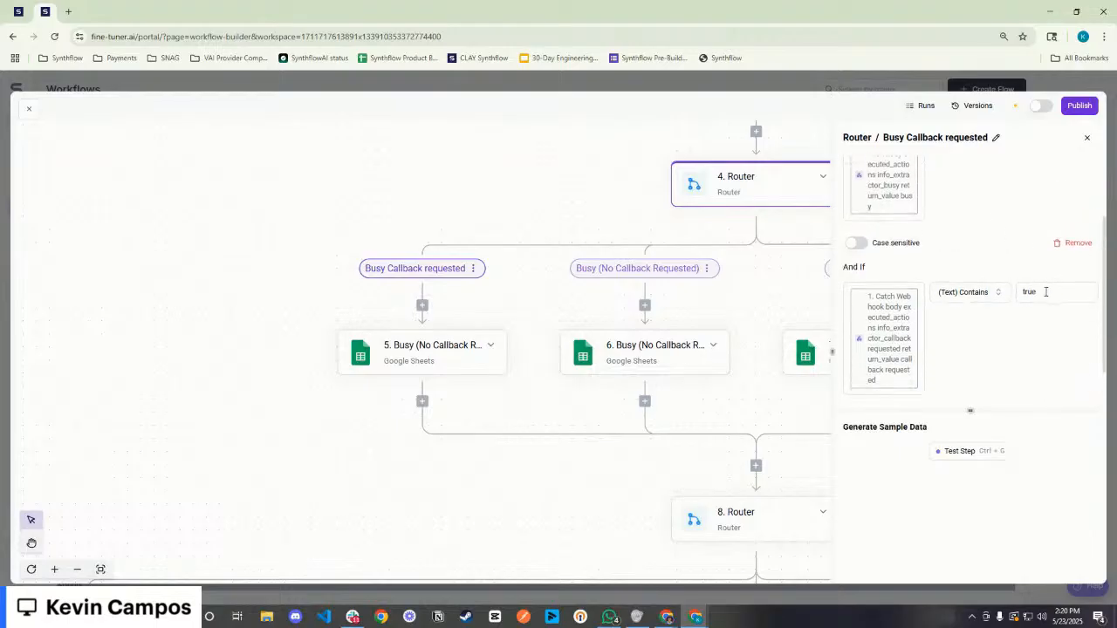
Compare the value required by the callback condition with the busy condition, and view the branch beside its neighbouring branches
double_click(1045, 292)
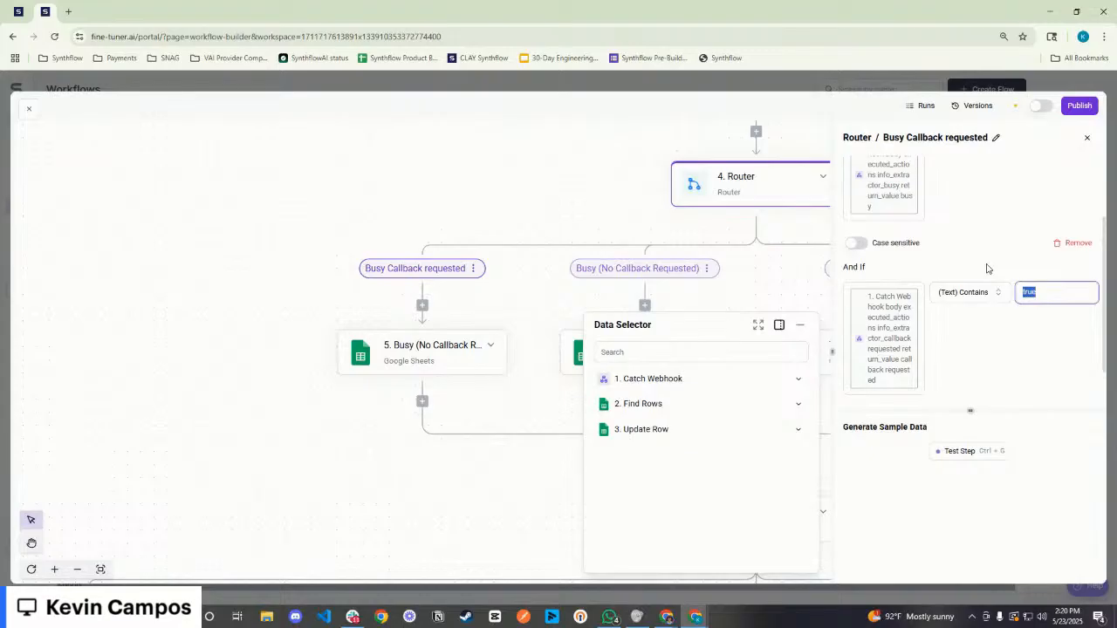
scroll(1039, 285, up, 1)
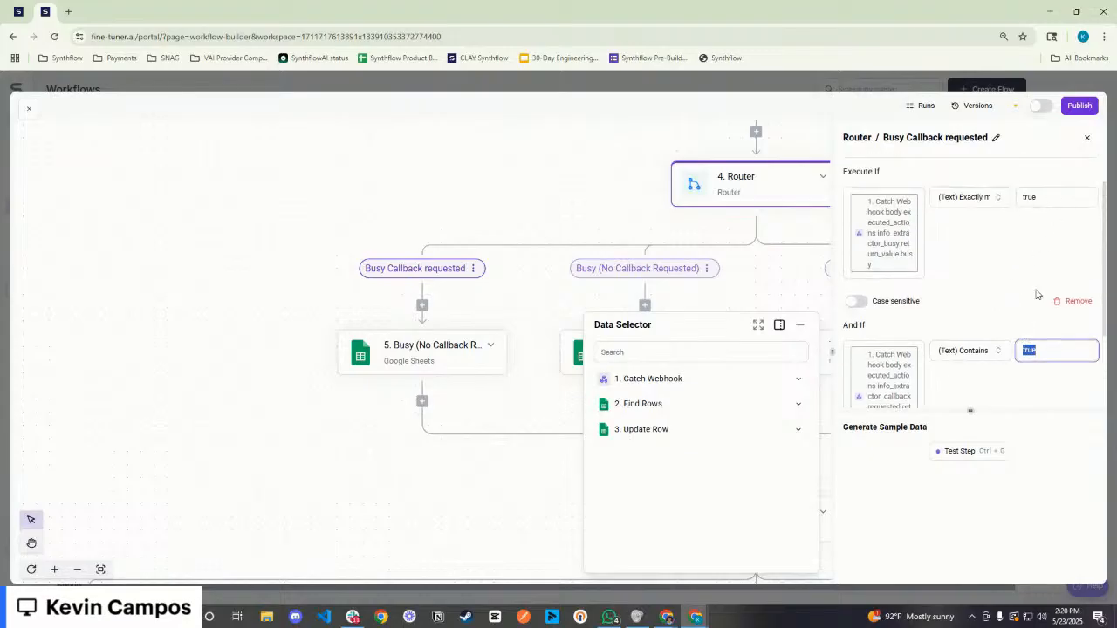
click(985, 329)
scroll(975, 316, down, 2)
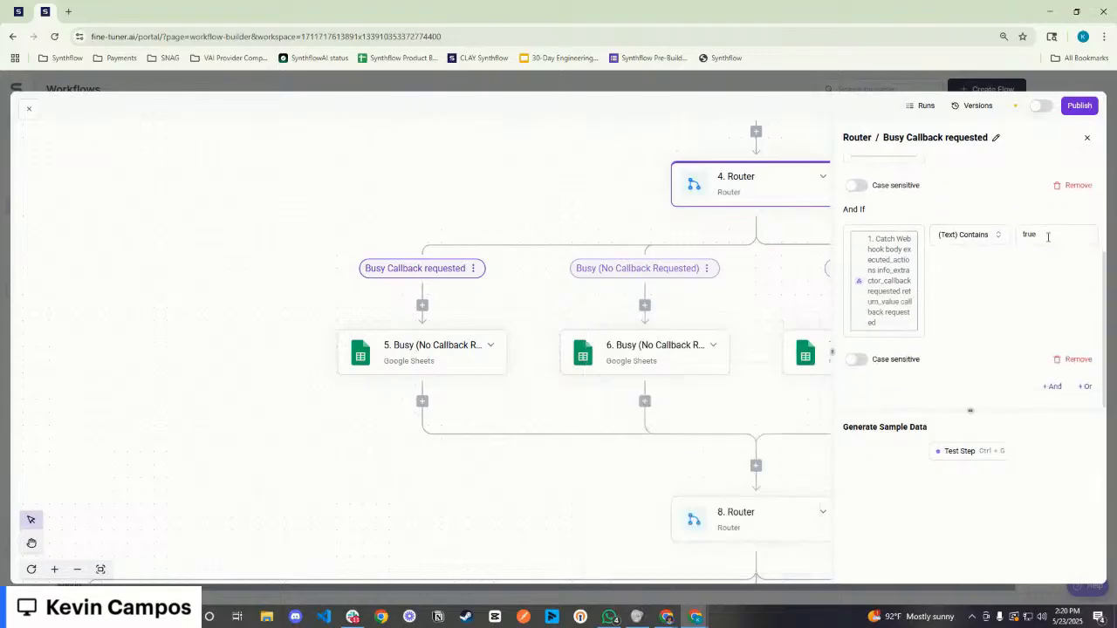
scroll(1024, 253, up, 2)
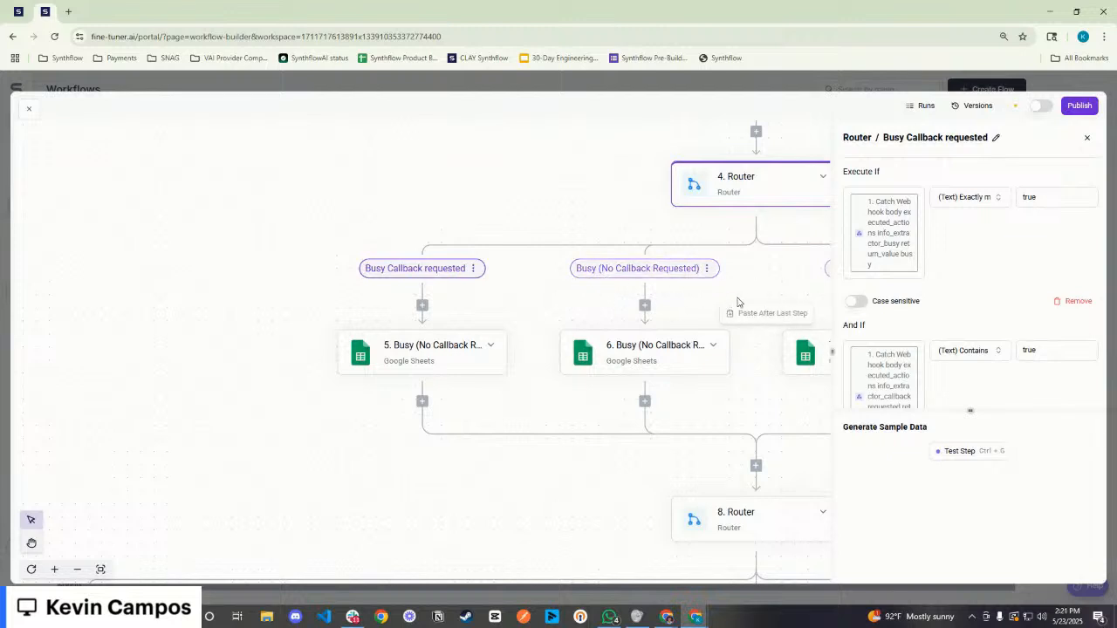
scroll(774, 292, right, 3)
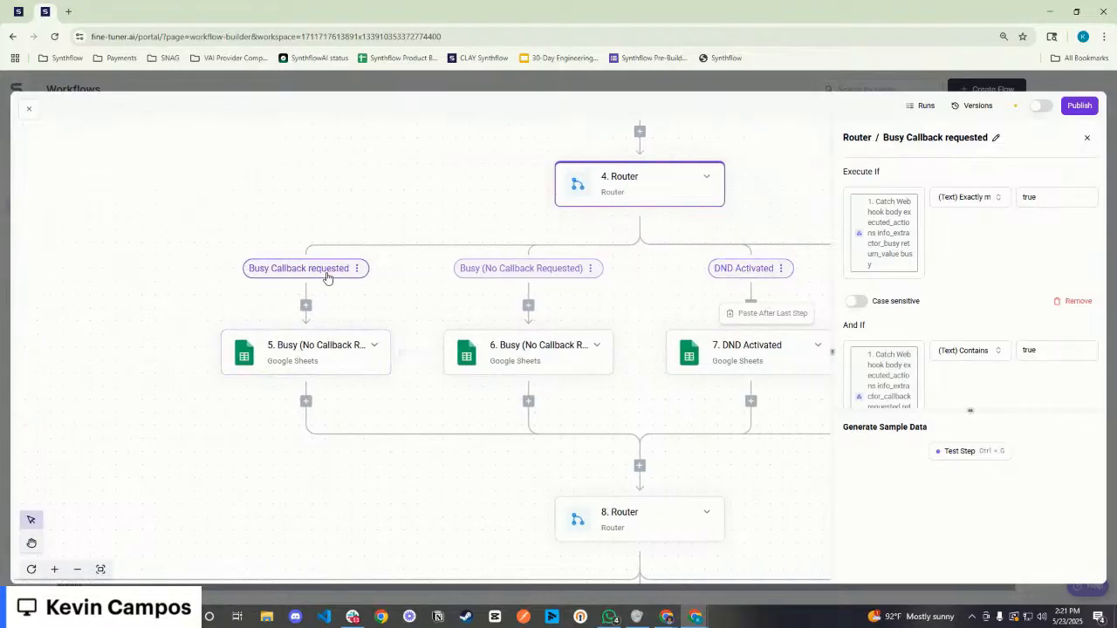
scroll(948, 292, up, 1)
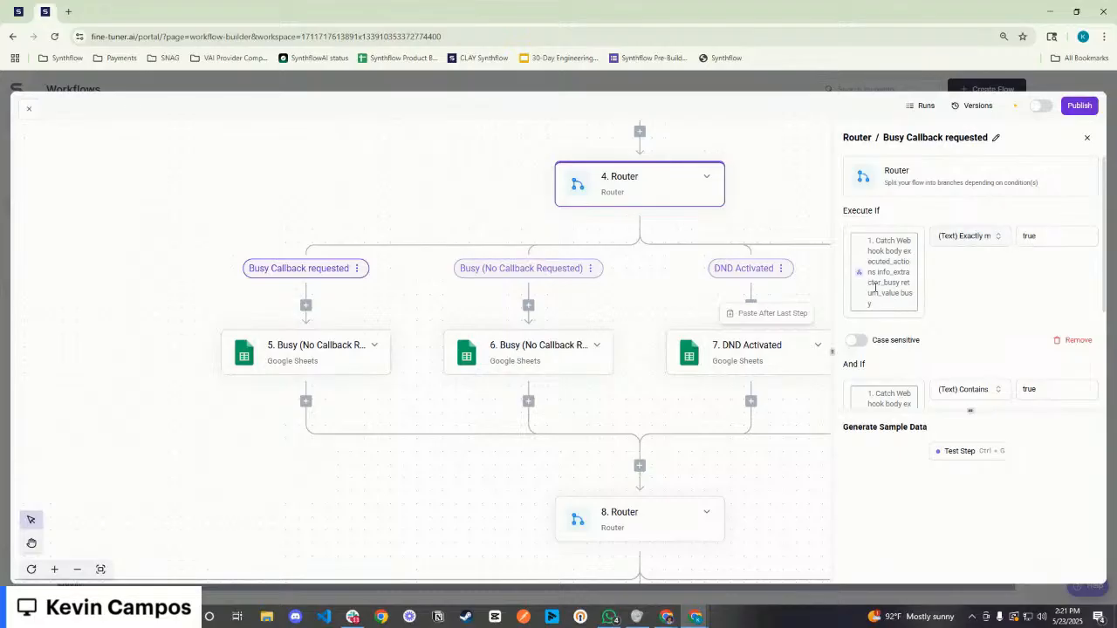
Browse the Catch Webhook body's executed_actions among the data sources available for the branch's busy condition
click(903, 298)
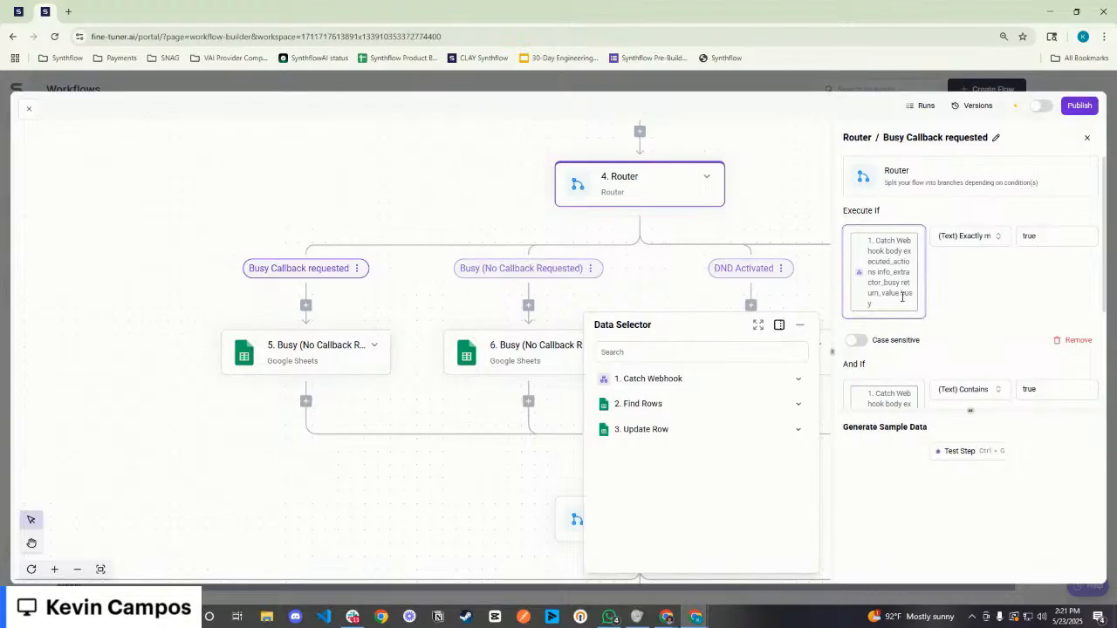
click(698, 381)
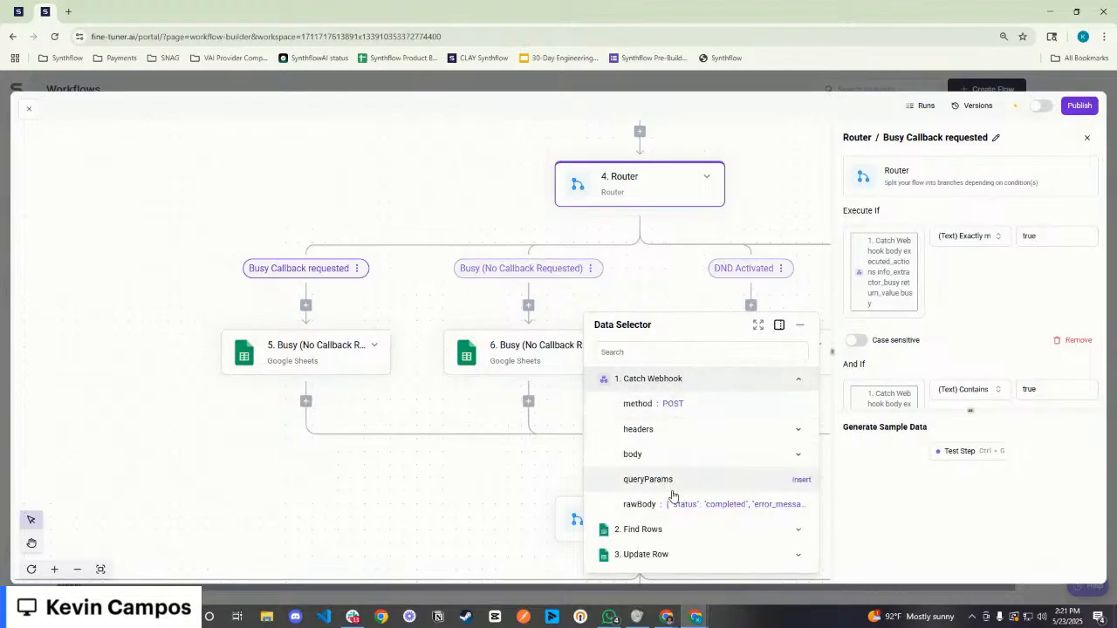
click(669, 454)
scroll(670, 454, down, 2)
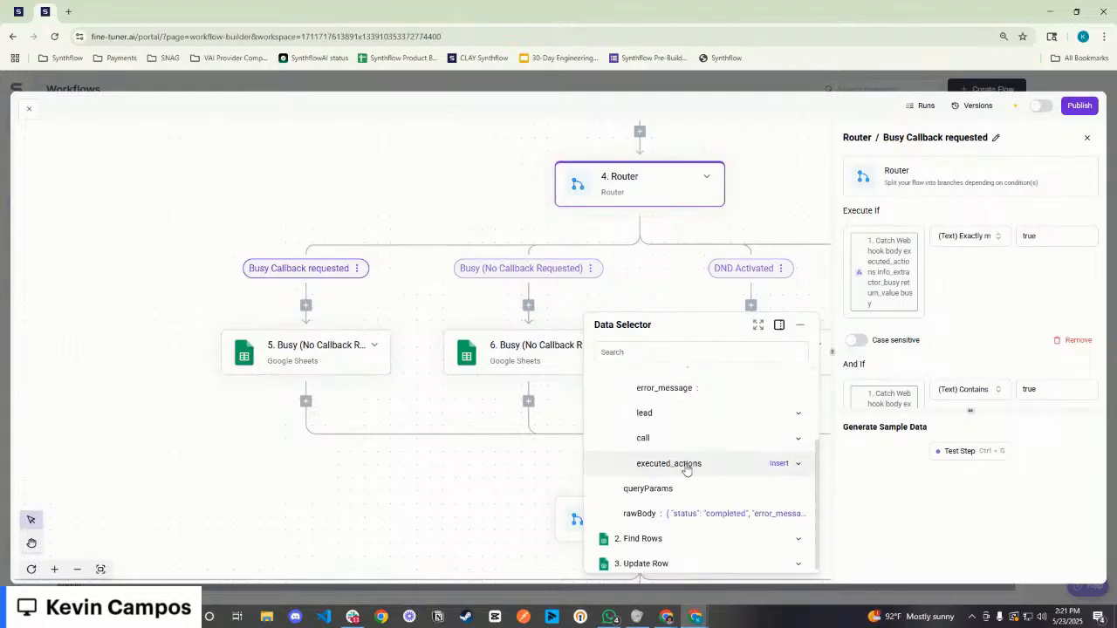
click(690, 463)
scroll(691, 462, down, 3)
scroll(691, 464, down, 5)
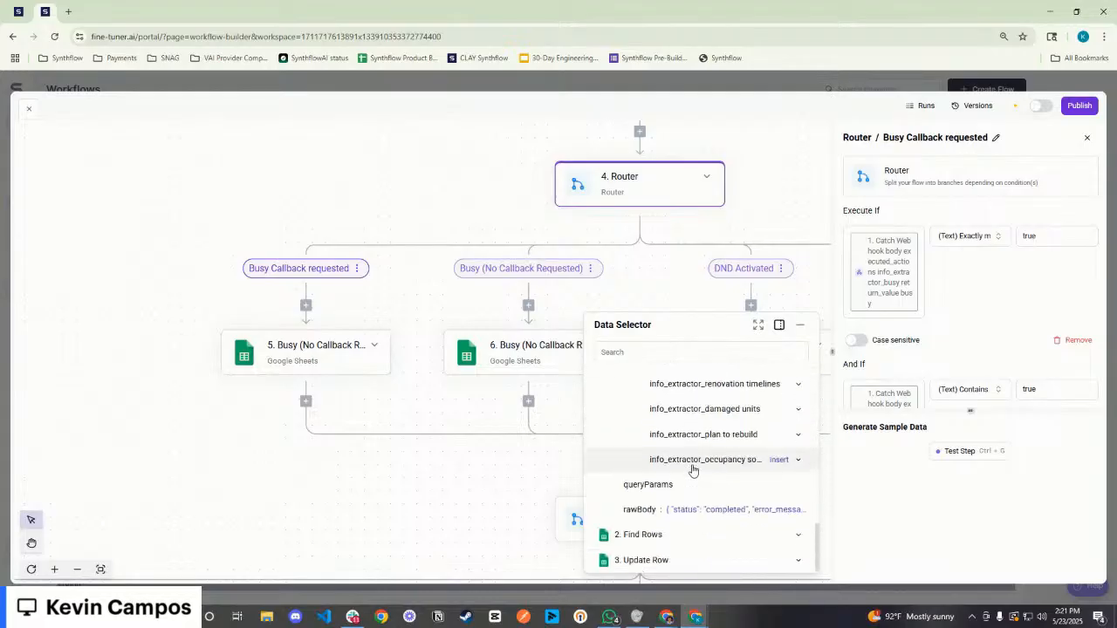
Search the data sources for "busy" and expand info_extractor_refusal reason down to its parameters_hard_coded contents
click(675, 354)
text(busy)
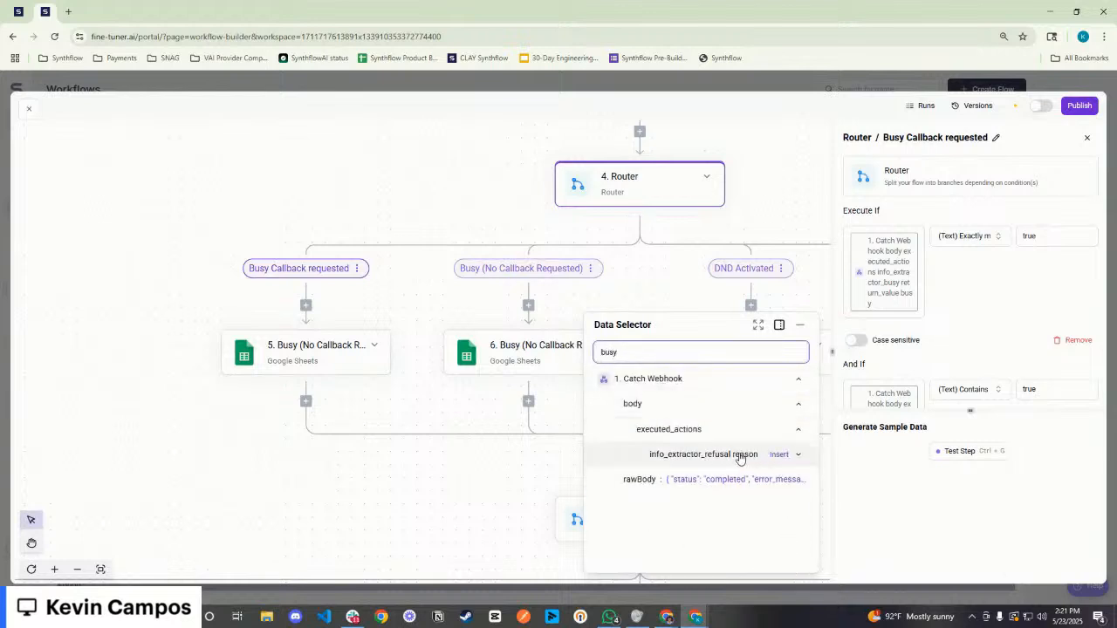
click(798, 455)
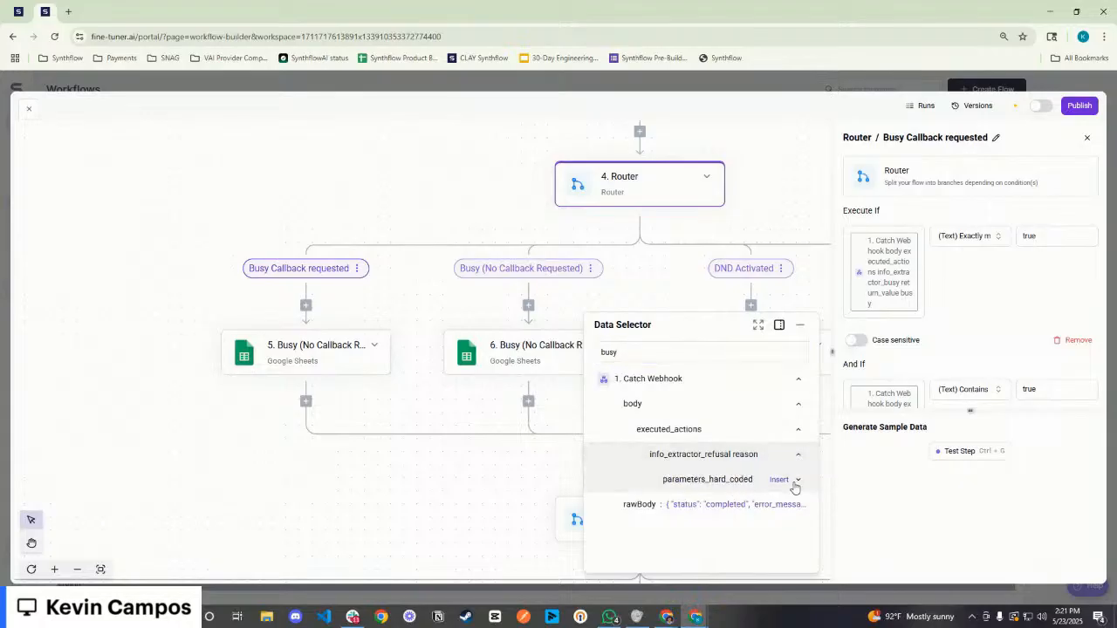
click(797, 480)
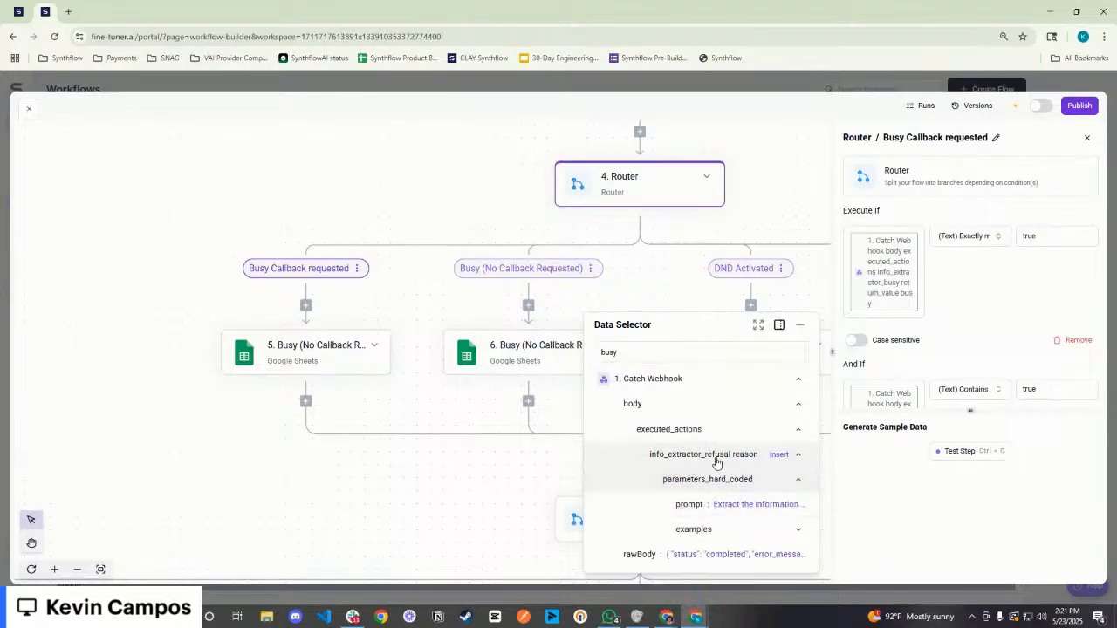
click(977, 294)
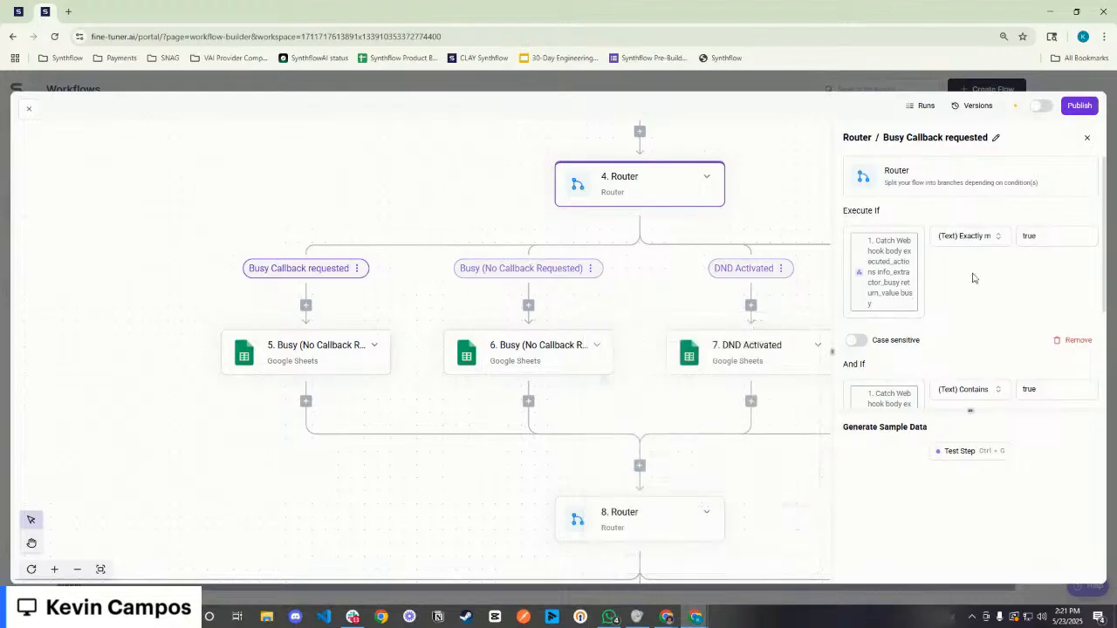
Check the busy condition's comparison value against the name of the Busy Callback requested branch
drag(1048, 237, 1016, 240)
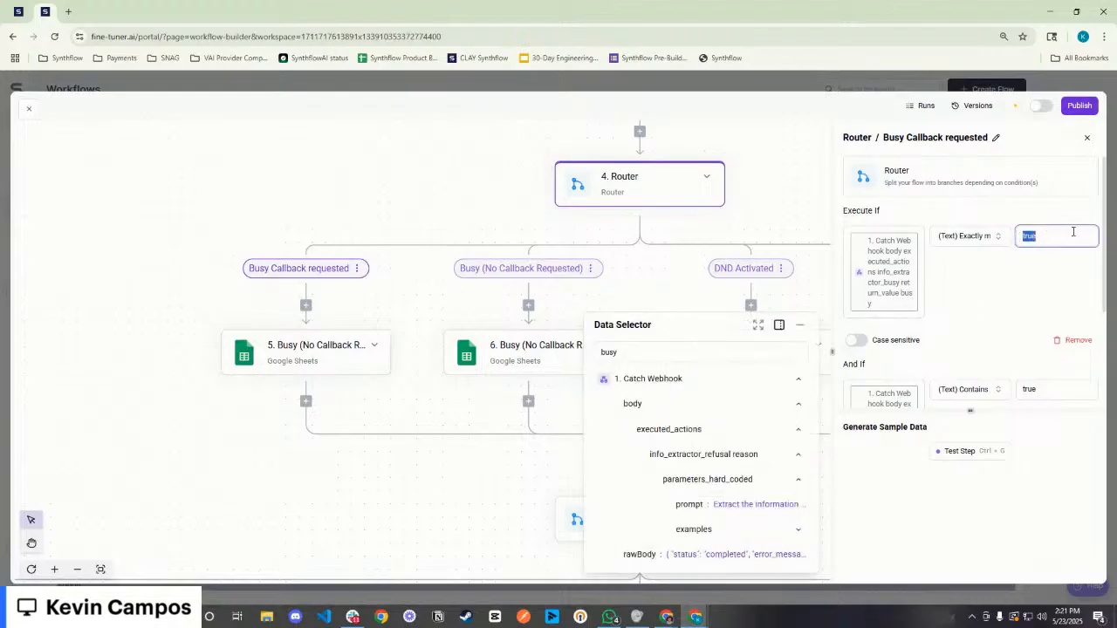
double_click(892, 138)
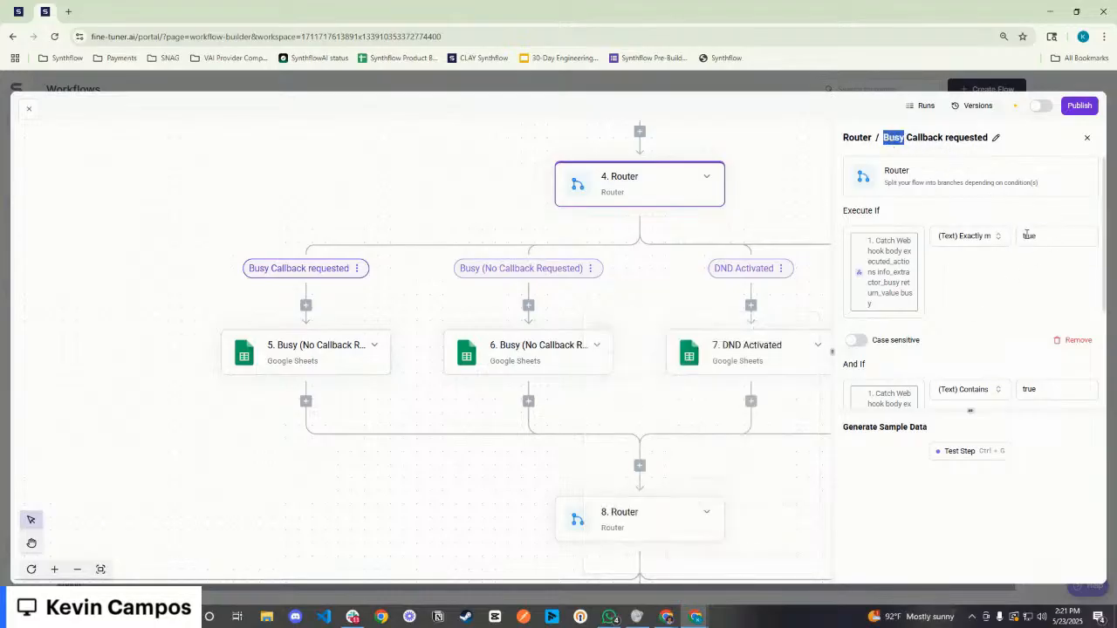
Check the comparison values of the busy and callback conditions in the Busy Callback requested branch
drag(1039, 237, 1007, 242)
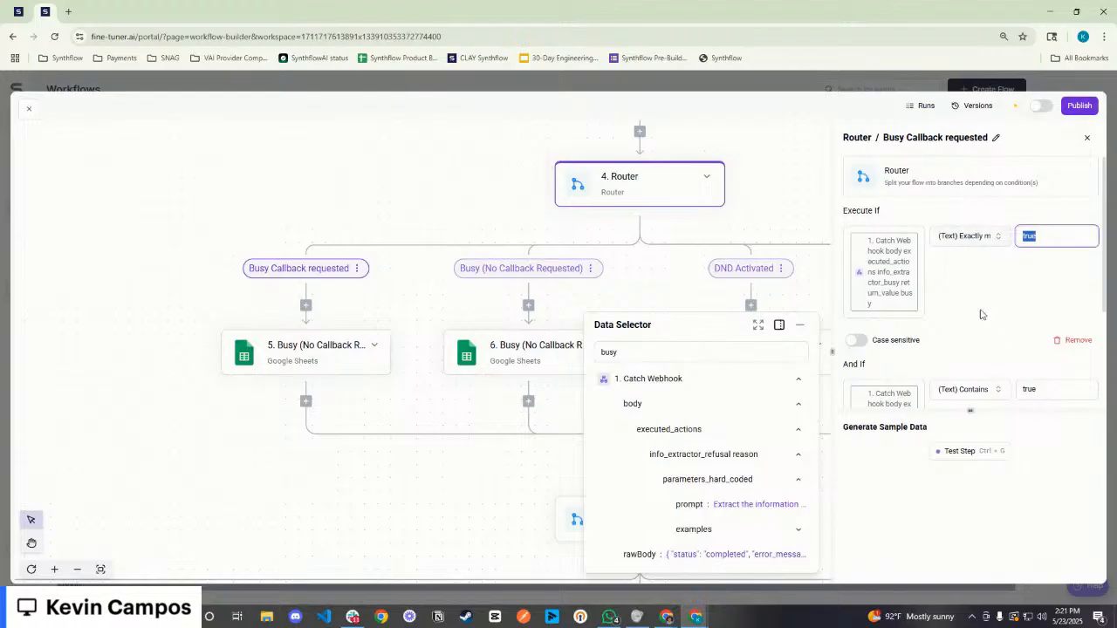
scroll(995, 288, down, 1)
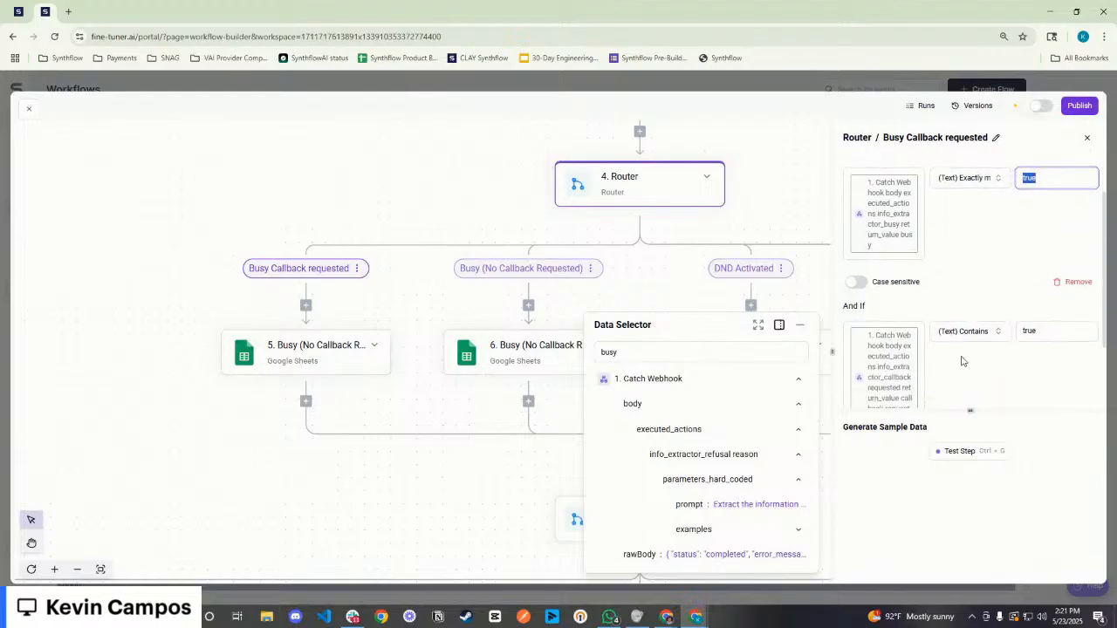
scroll(961, 361, down, 2)
scroll(1038, 301, up, 1)
click(1031, 292)
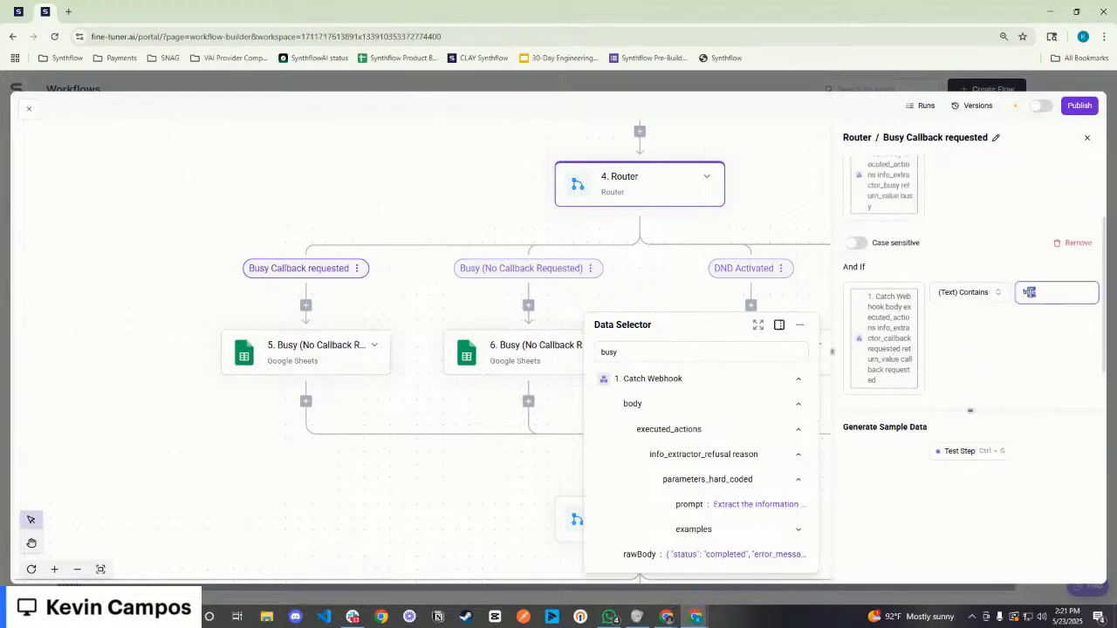
Open the Busy (No Callback Requested) branch and check the comparison values of its busy and callback conditions
click(544, 274)
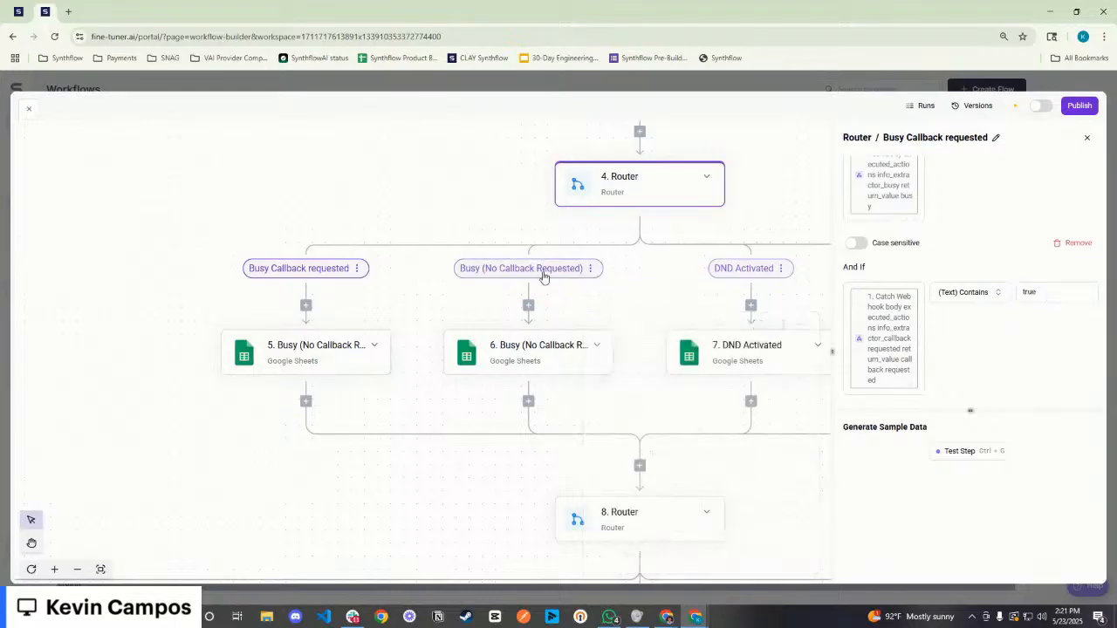
scroll(981, 295, up, 2)
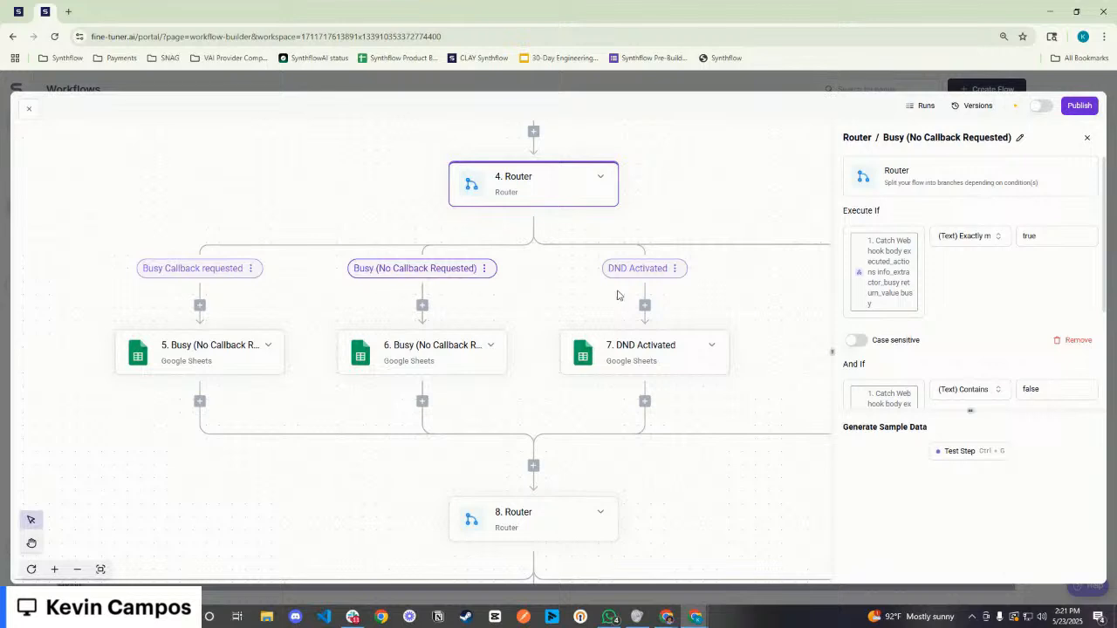
scroll(1021, 253, down, 1)
scroll(1038, 231, up, 1)
click(1029, 235)
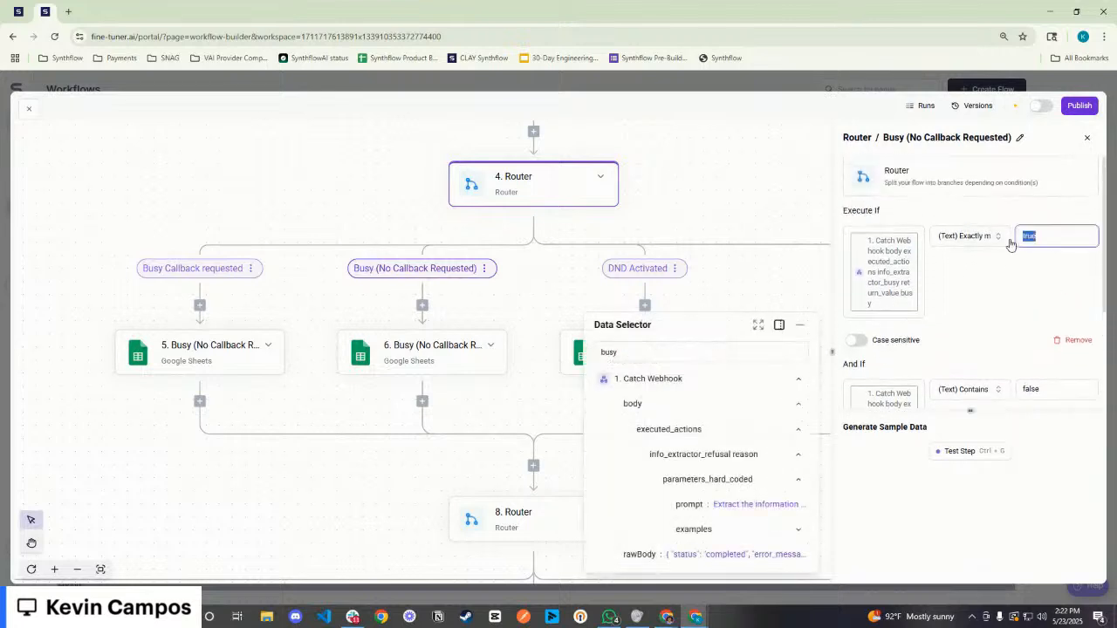
scroll(889, 293, down, 3)
click(1021, 236)
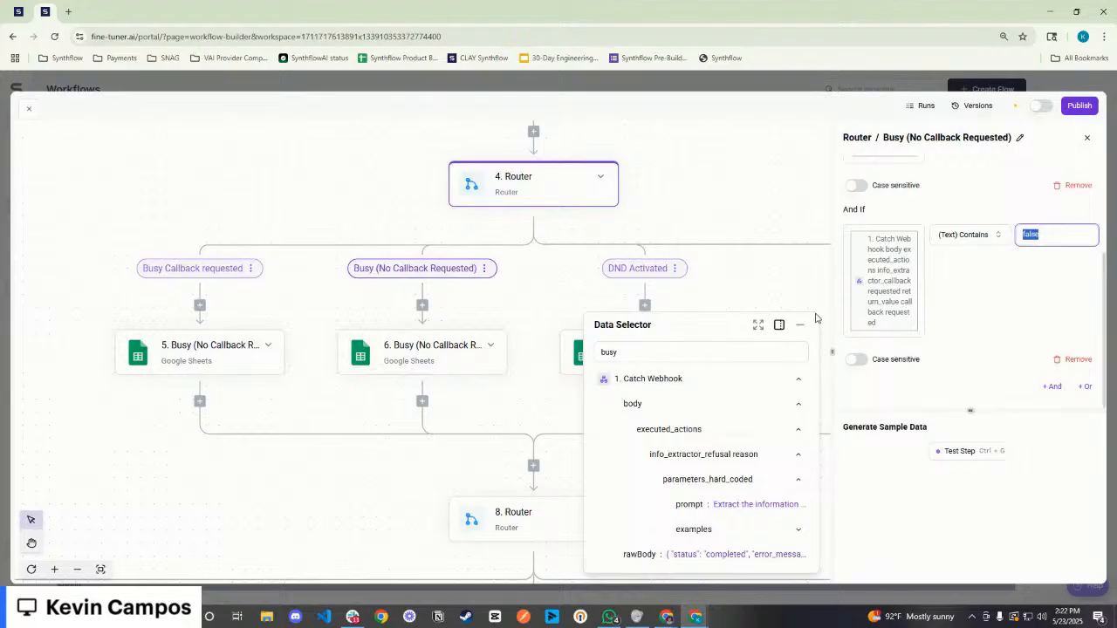
Open the DND Activated branch and check the comparison value of its condition
click(622, 271)
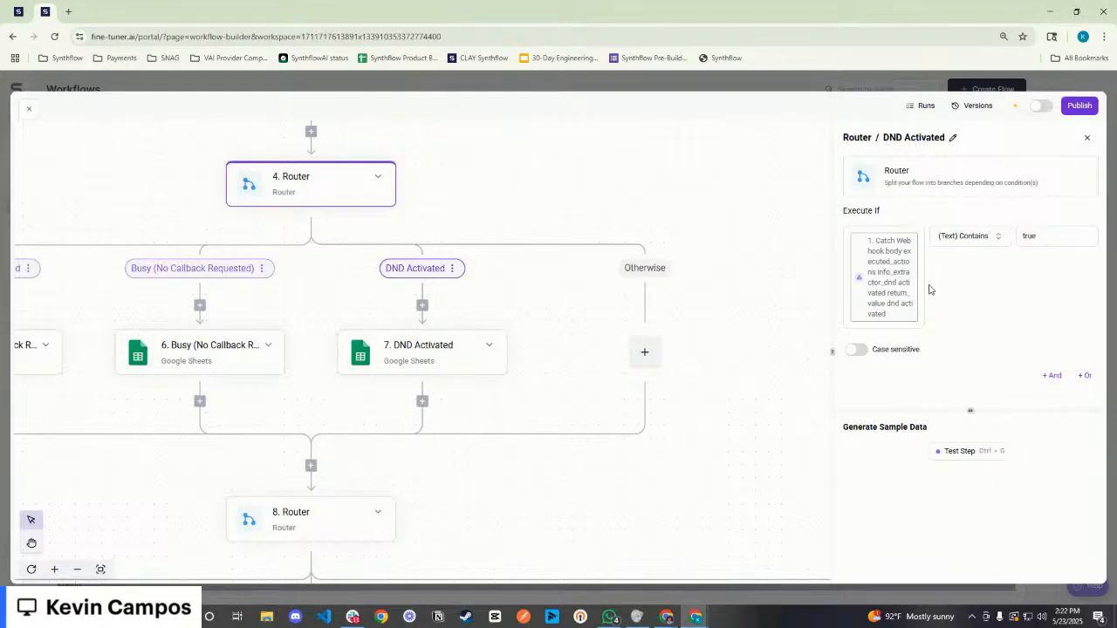
double_click(1029, 239)
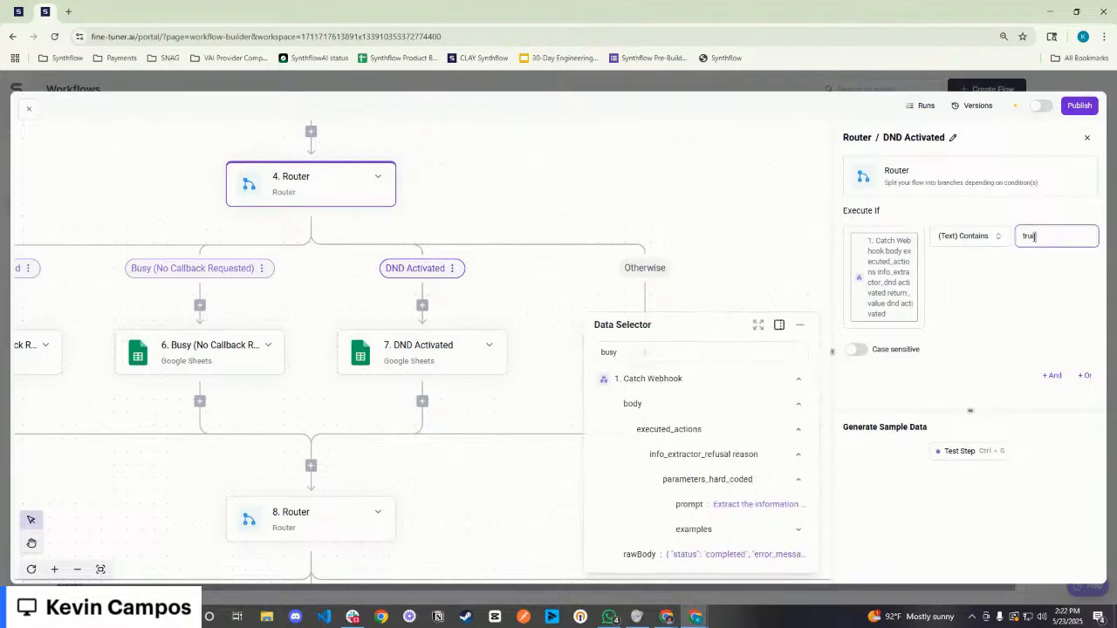
click(991, 214)
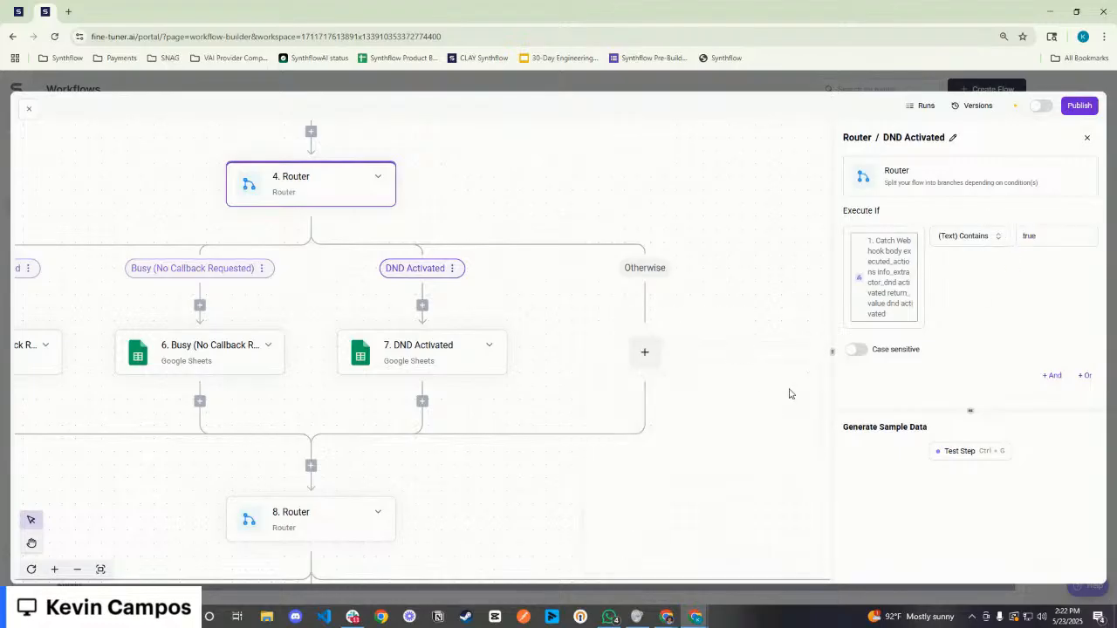
double_click(1033, 233)
click(689, 217)
Examine the Busy or Callback Requested? value in the Google Sheets row update under the Busy Callback requested branch
scroll(447, 404, down, 2)
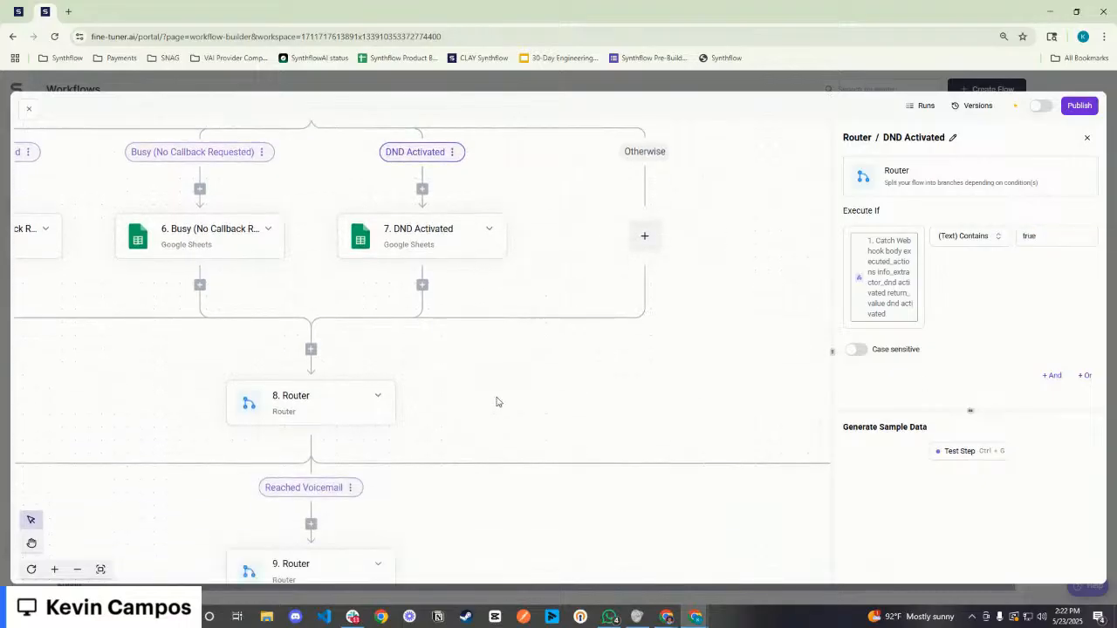
scroll(404, 326, up, 2)
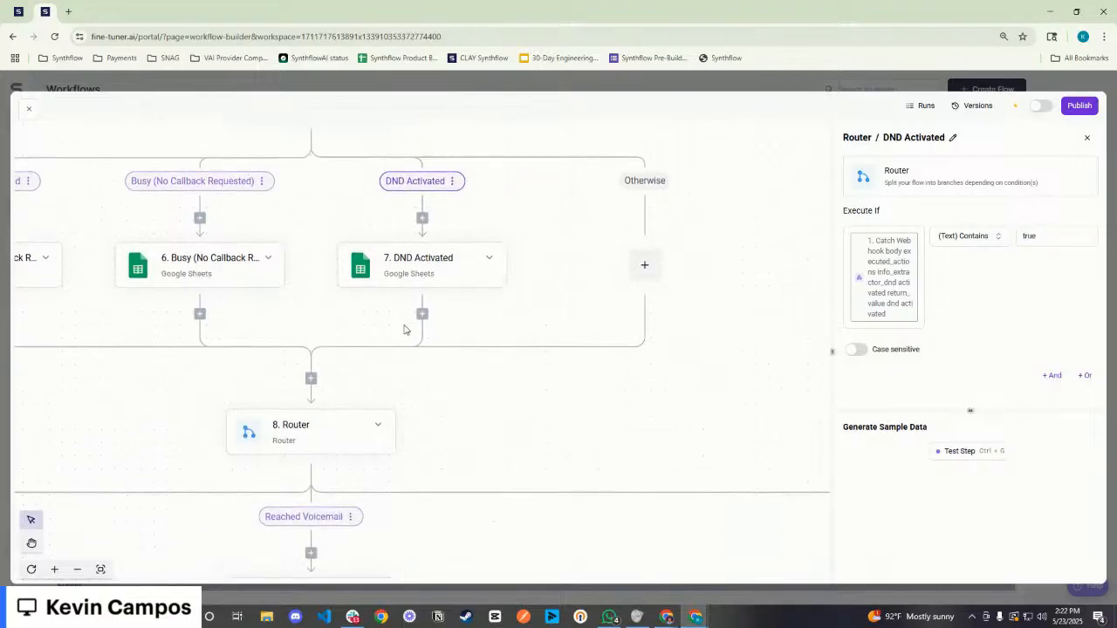
scroll(506, 349, left, 5)
click(175, 317)
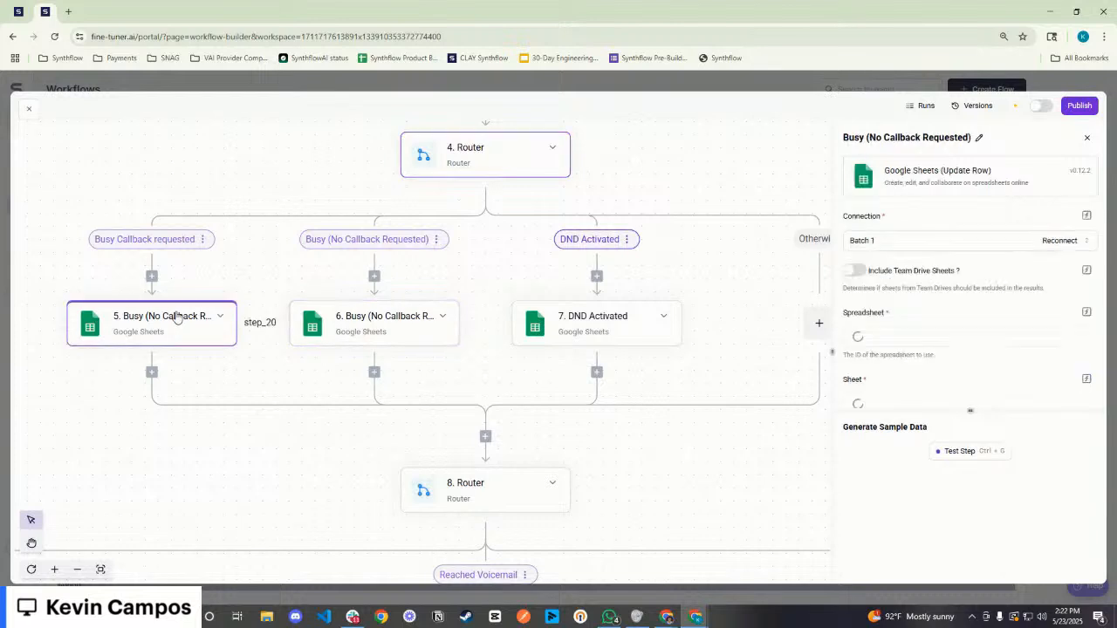
scroll(938, 325, down, 2)
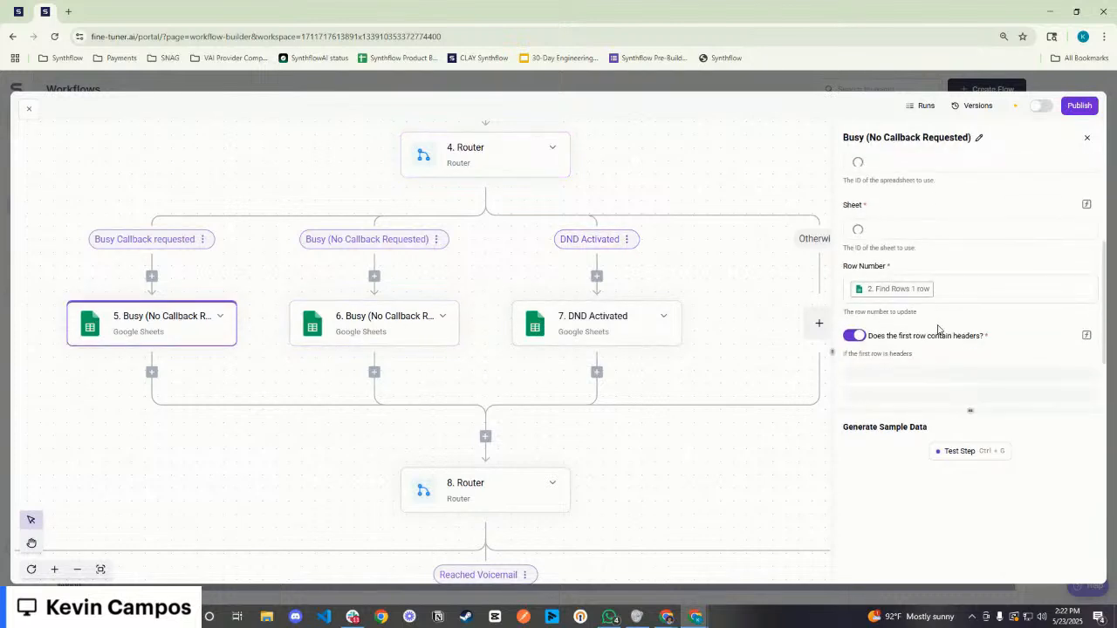
scroll(940, 270, down, 1)
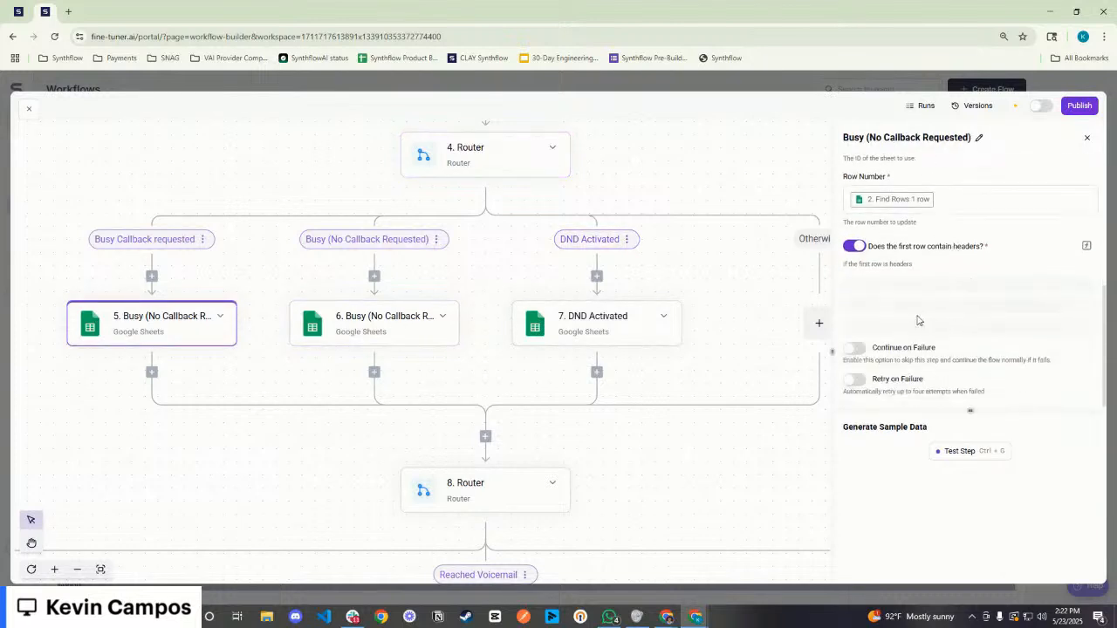
scroll(930, 311, down, 10)
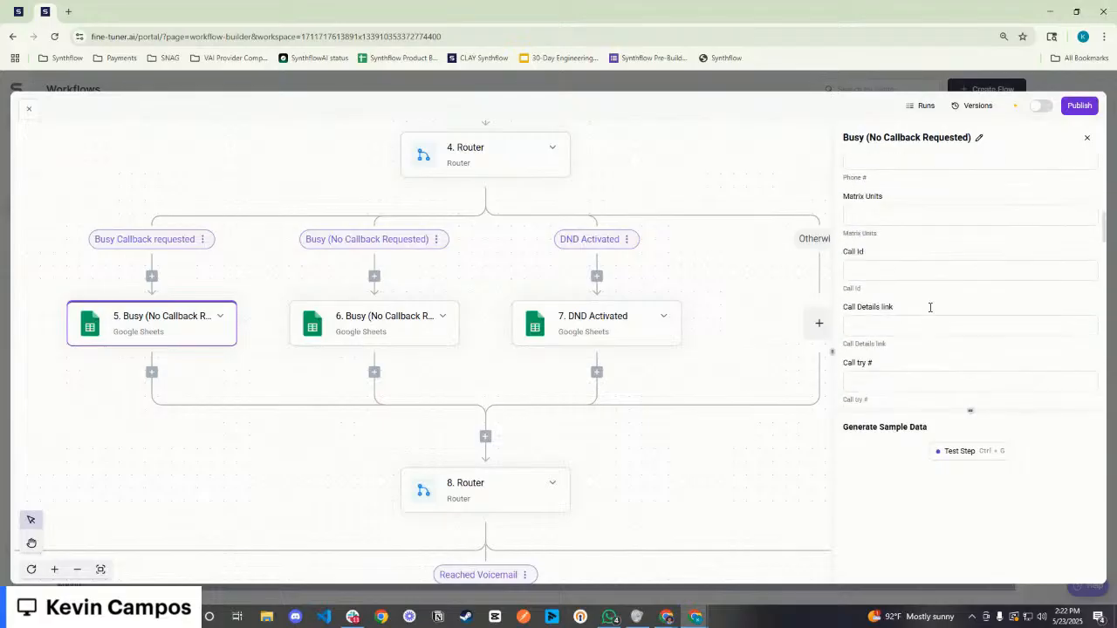
scroll(934, 312, down, 15)
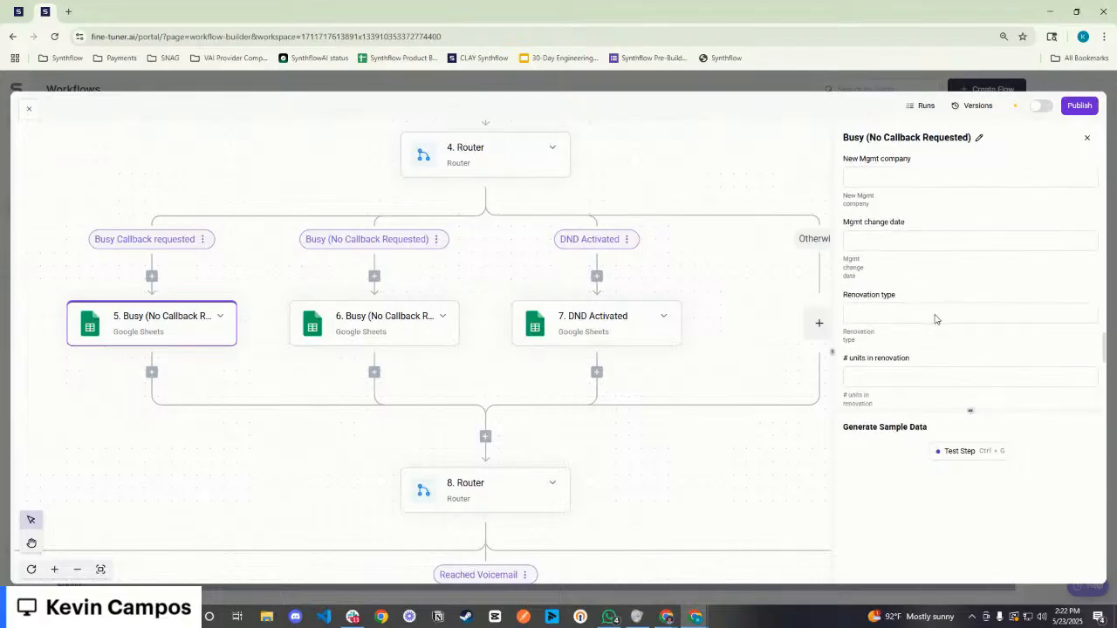
drag(954, 321, 846, 305)
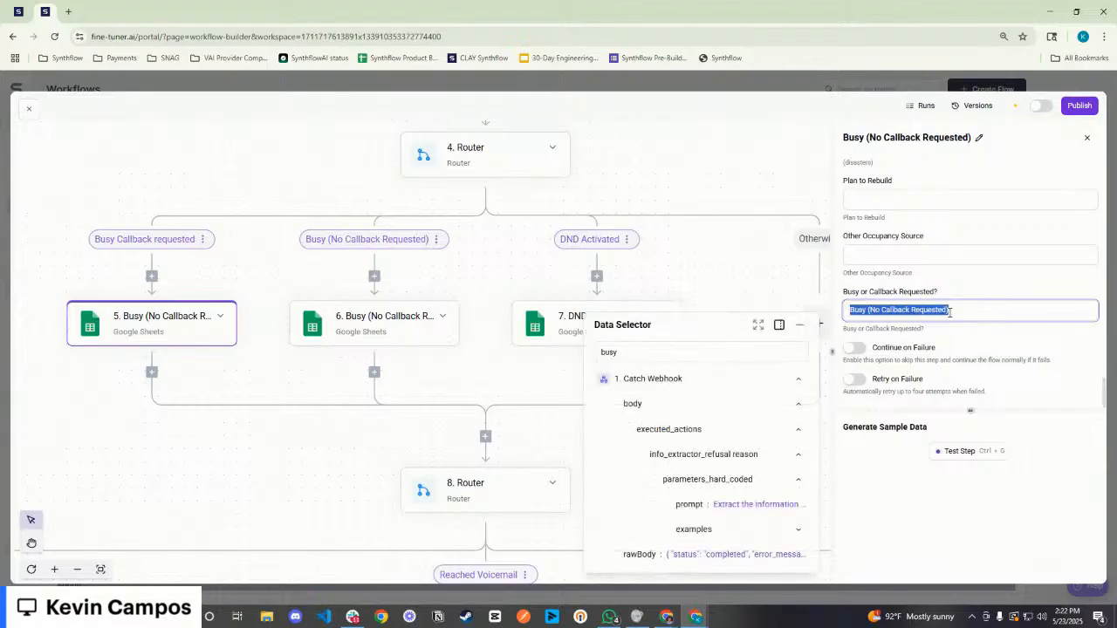
Set Busy or Callback Requested? to "Busy (Callback Requested)" in the row update under the Busy Callback requested branch
click(369, 323)
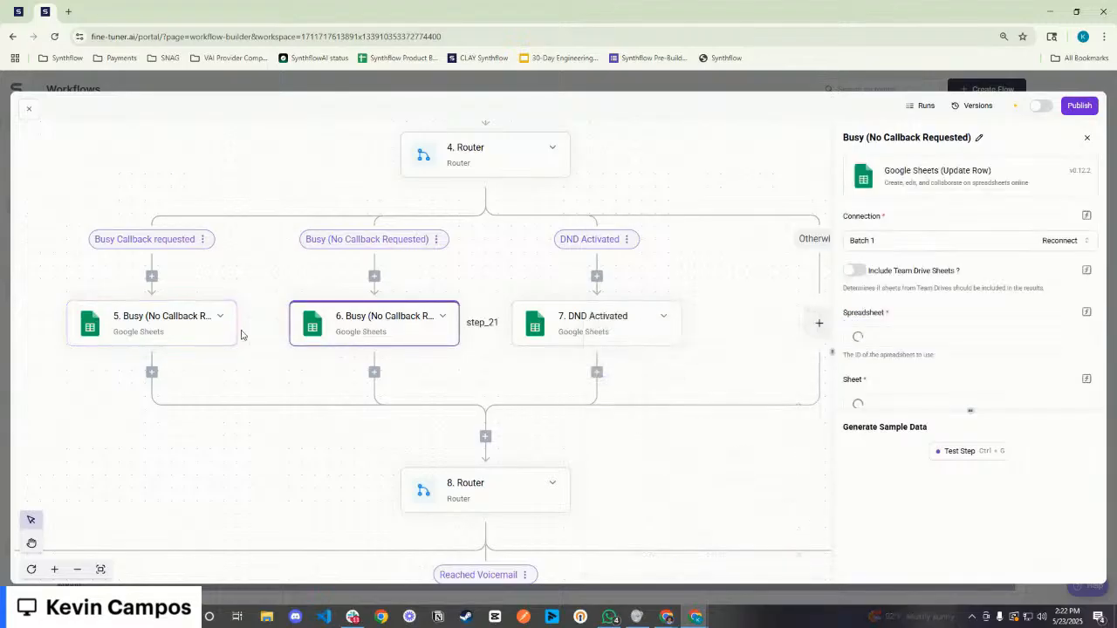
click(148, 331)
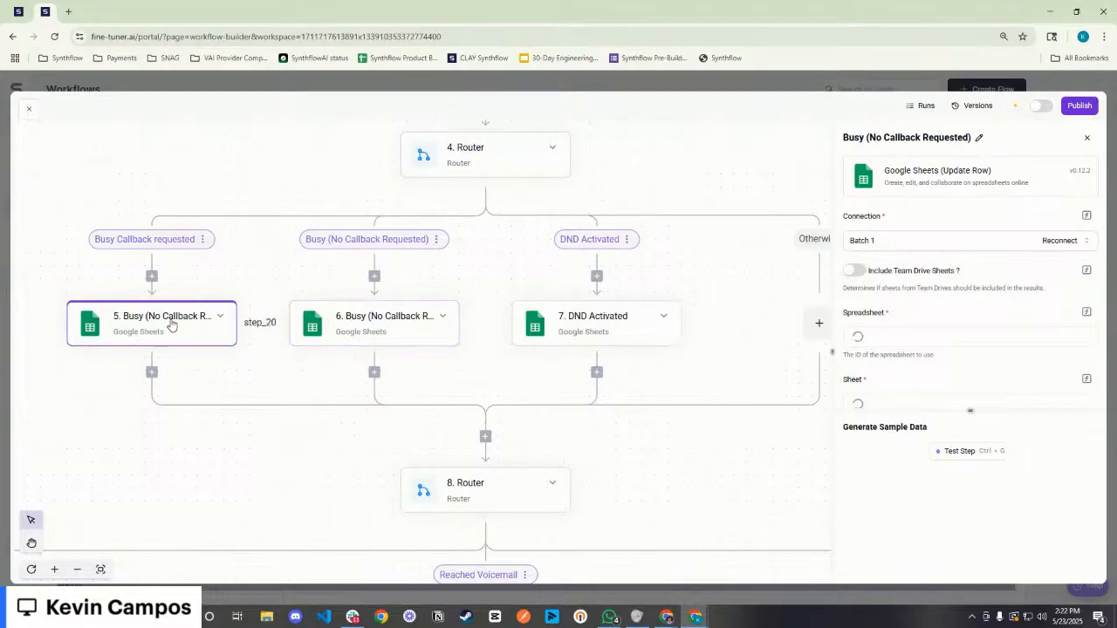
scroll(955, 348, down, 4)
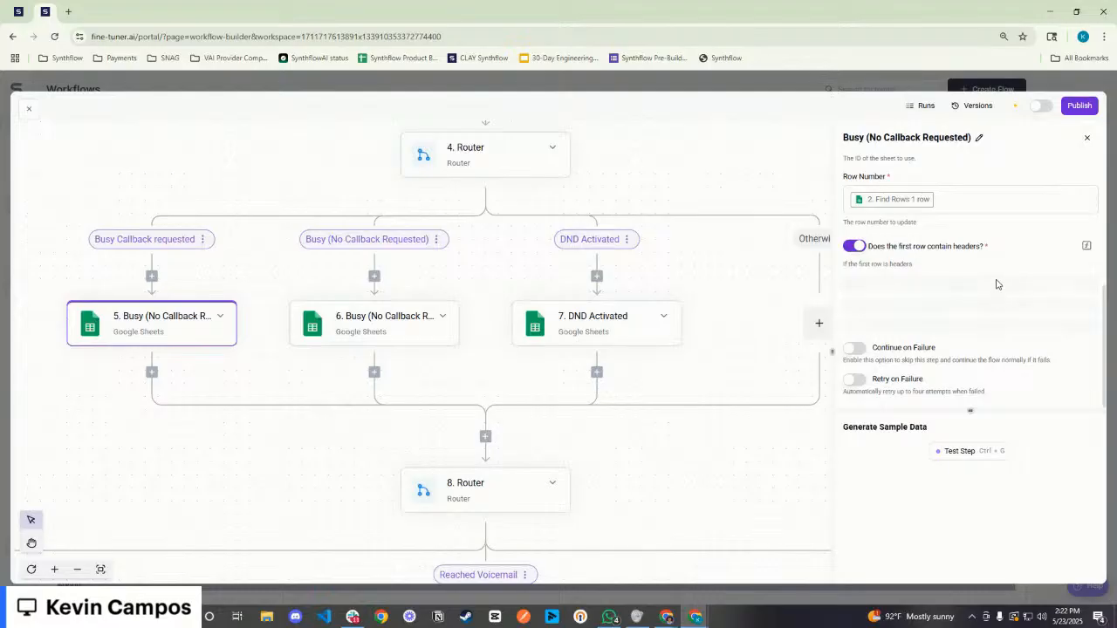
scroll(975, 311, down, 10)
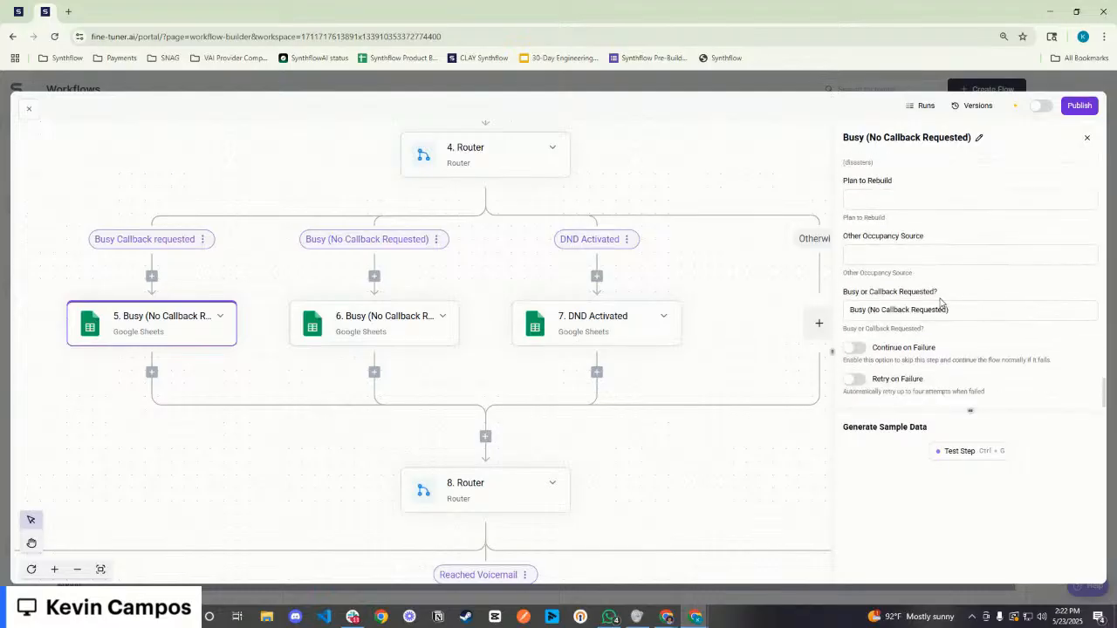
double_click(876, 310)
key(BackSpace)
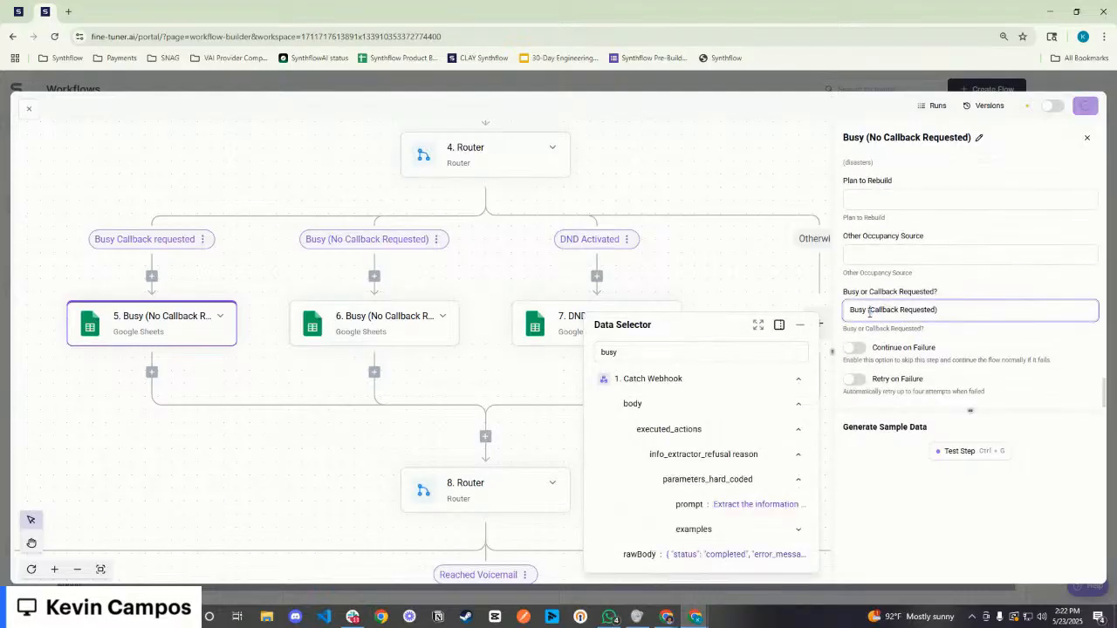
click(988, 287)
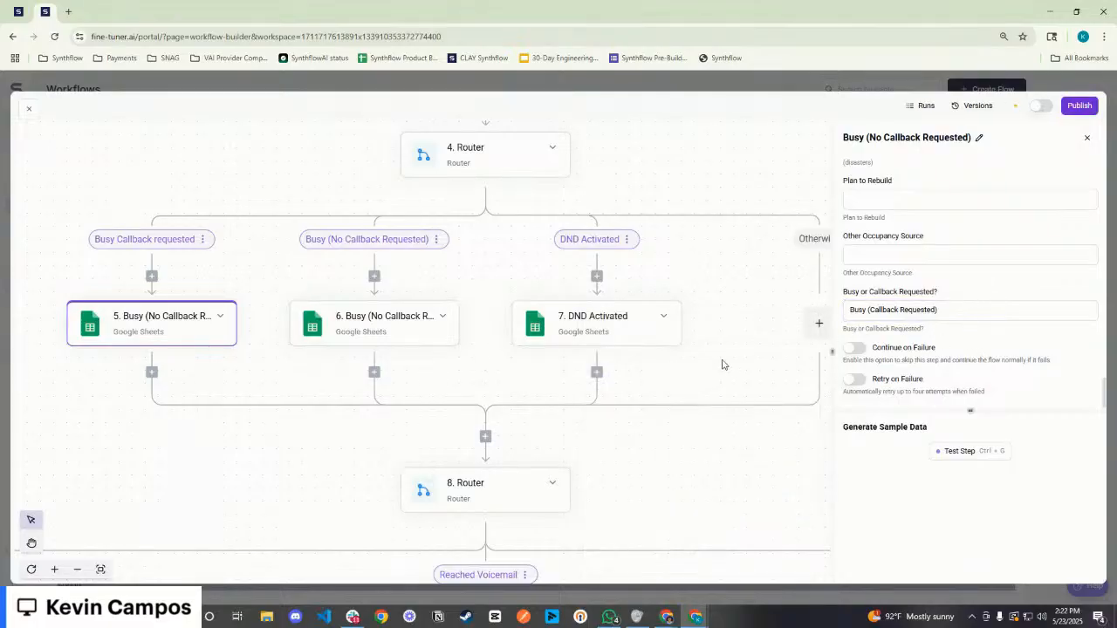
triple_click(900, 314)
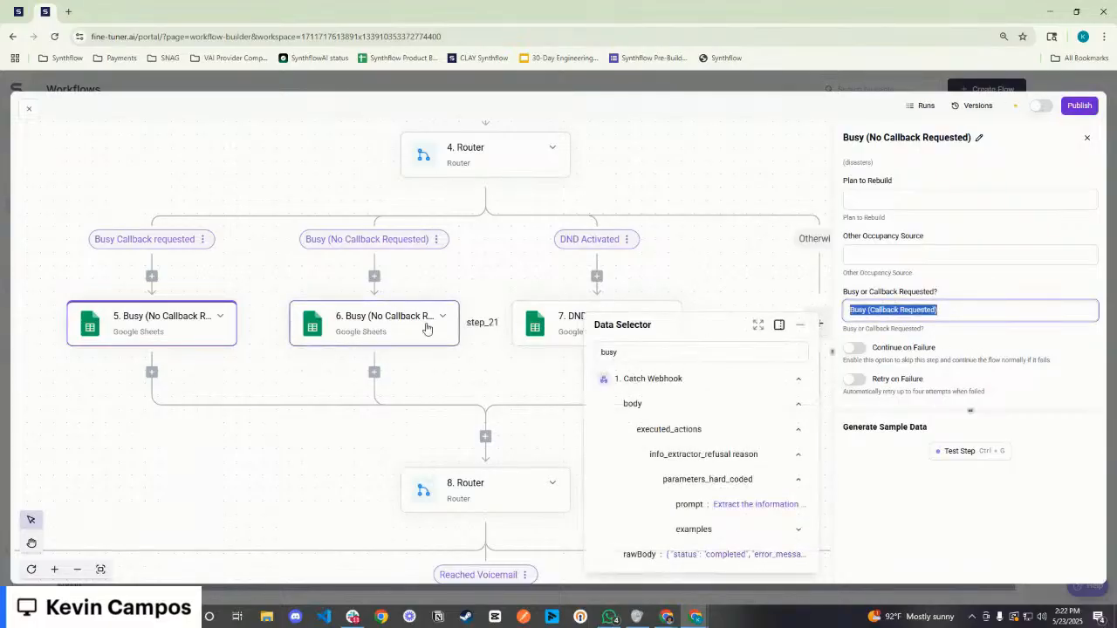
Set Busy or Callback Requested? to "Busy (No Callback Requested)" in the row update under the Busy (No Callback Requested) branch
click(386, 316)
scroll(1045, 280, down, 5)
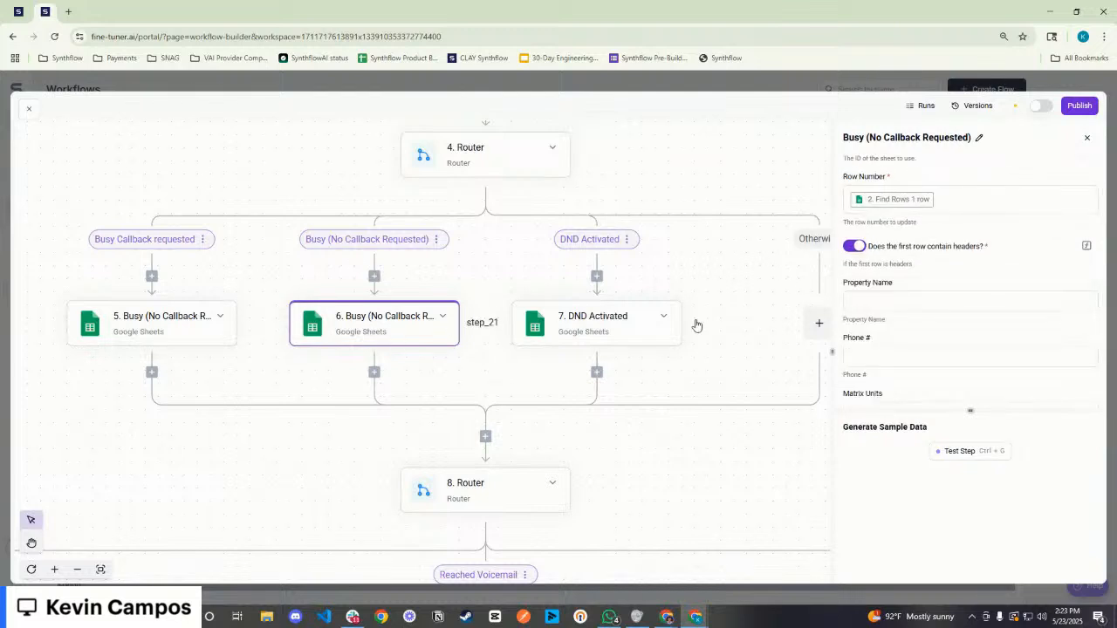
scroll(989, 264, down, 10)
scroll(968, 280, down, 2)
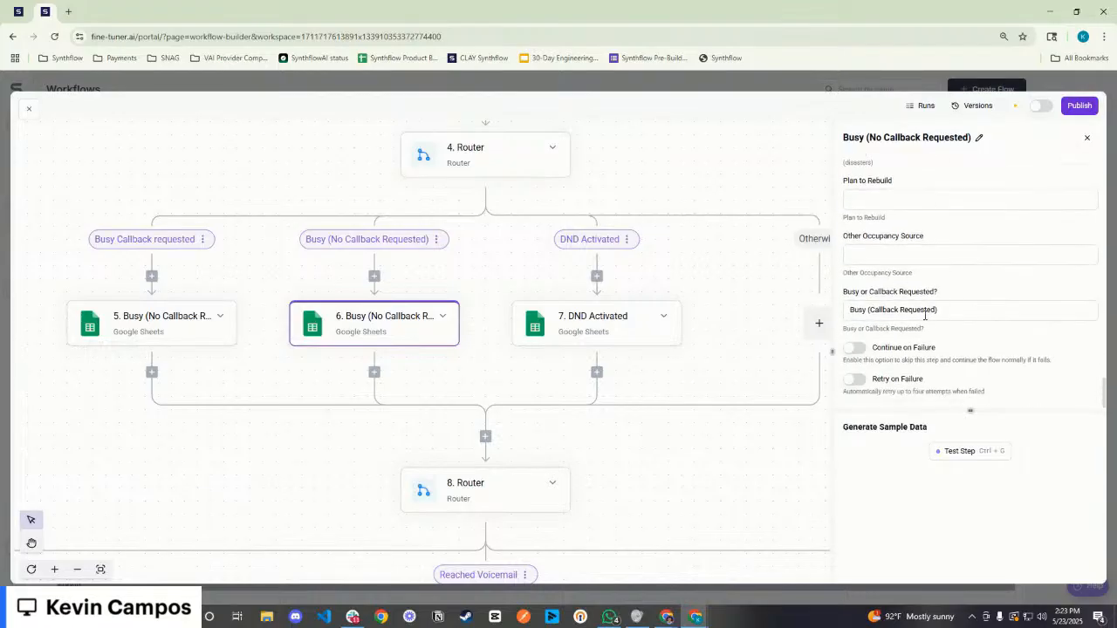
click(869, 310)
text(No)
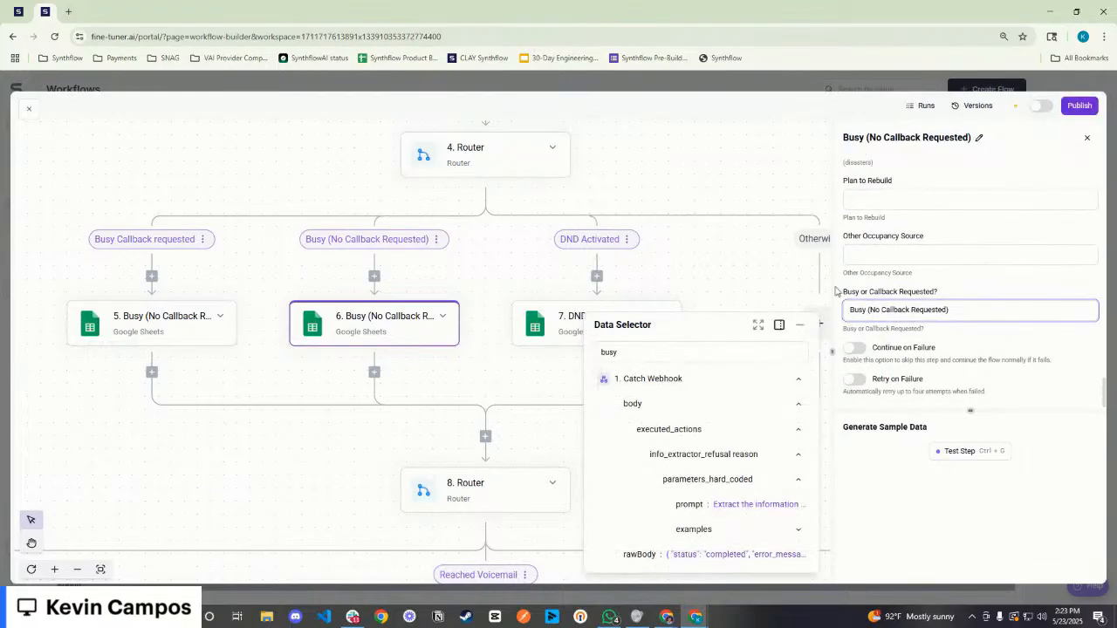
click(1005, 286)
drag(958, 312, 806, 325)
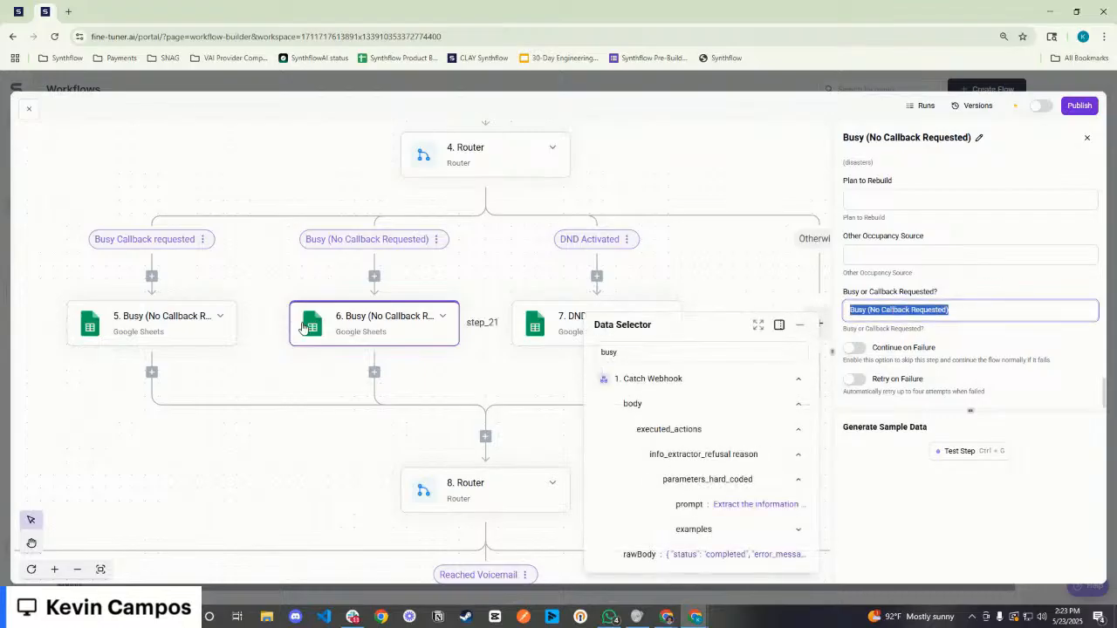
Examine the Busy or Callback Requested? value in the DND Activated row update, and view the router below it
click(553, 310)
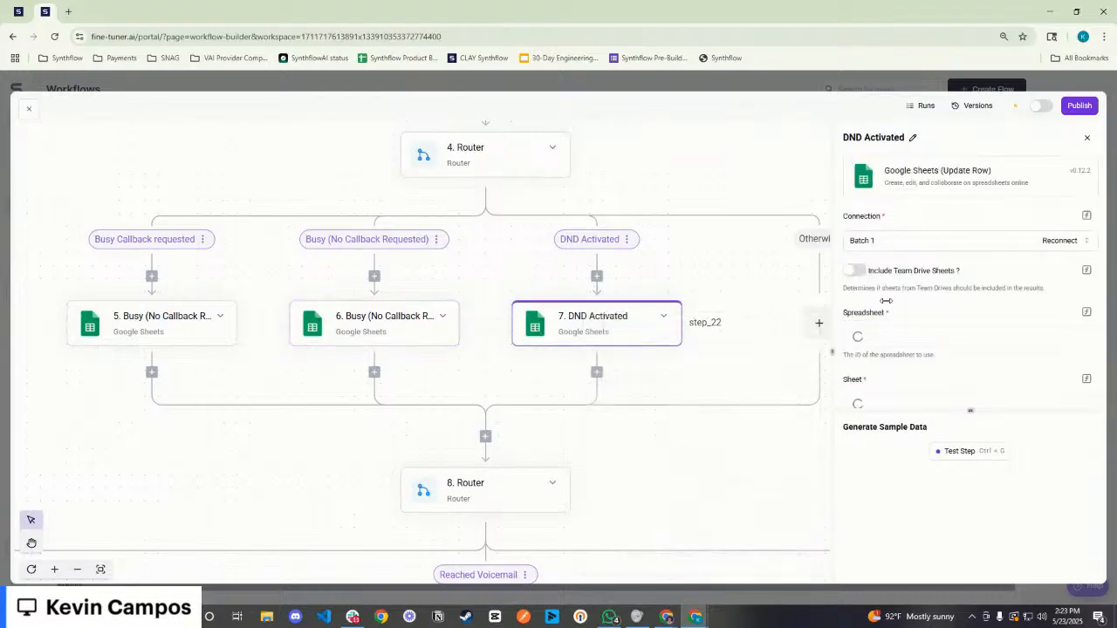
scroll(955, 301, down, 3)
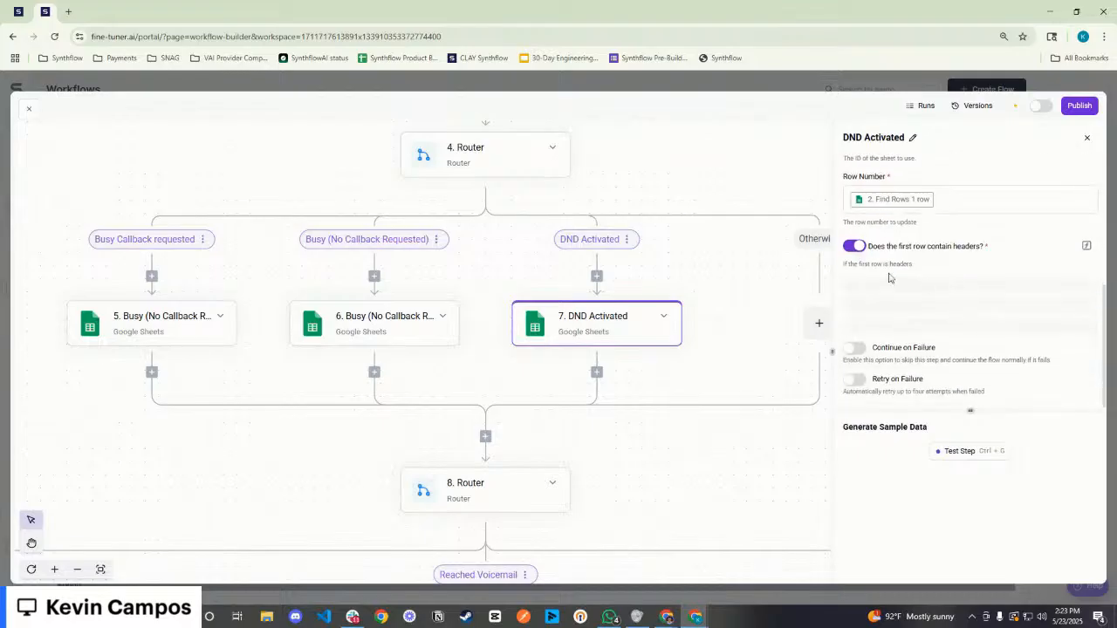
scroll(1009, 326, down, 10)
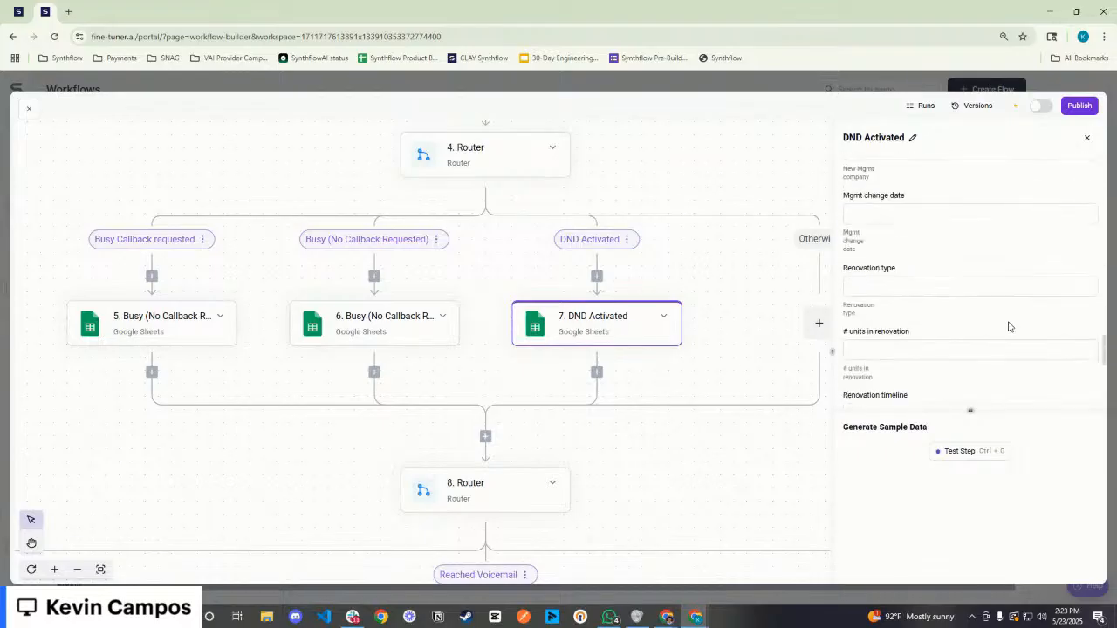
scroll(1009, 326, down, 10)
click(995, 312)
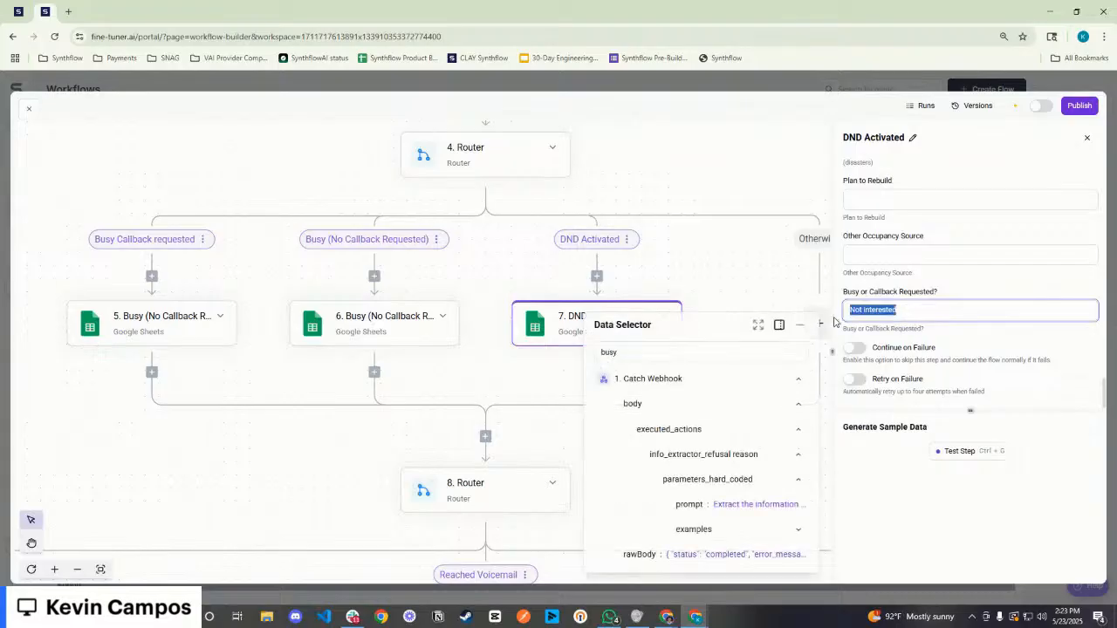
click(966, 292)
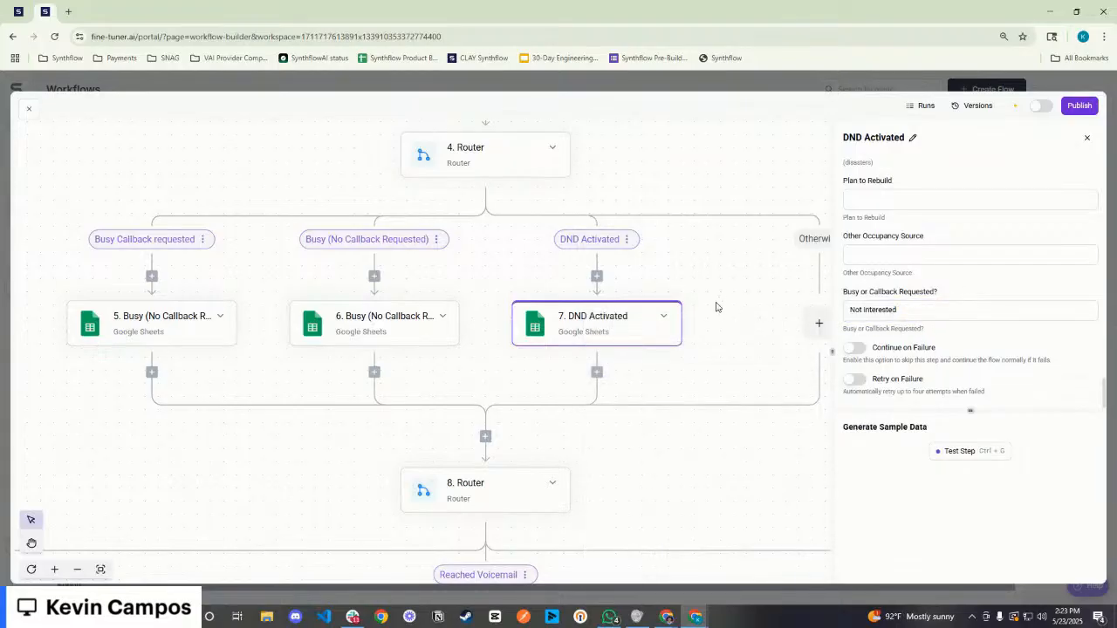
scroll(669, 457, down, 5)
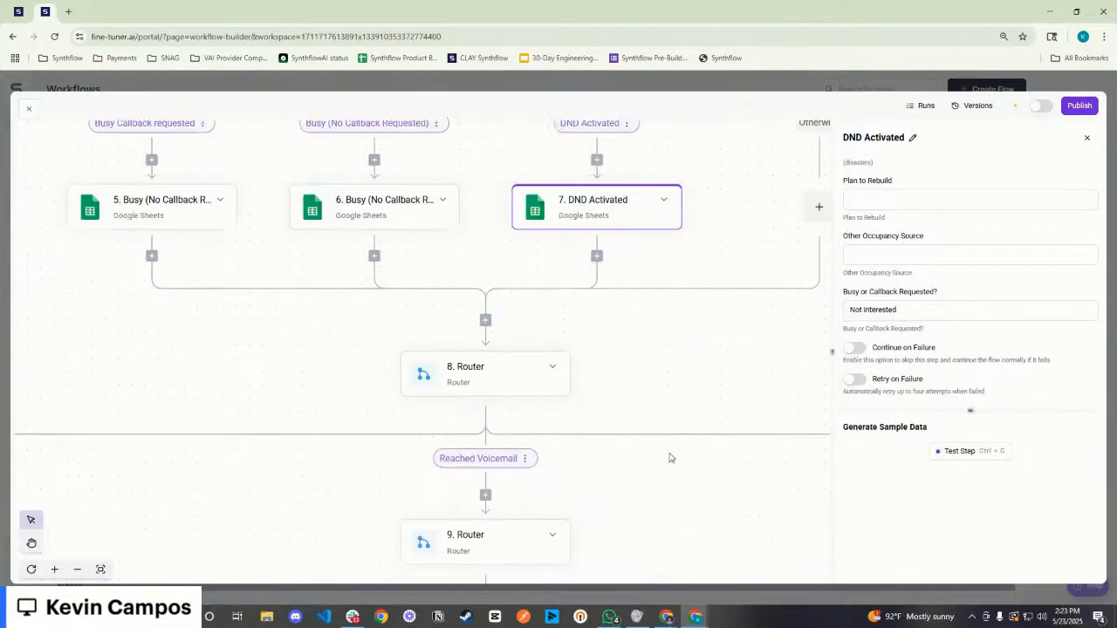
Examine the two routers below the DND Activated update and the call branches that follow them
scroll(684, 356, up, 1)
scroll(649, 350, down, 4)
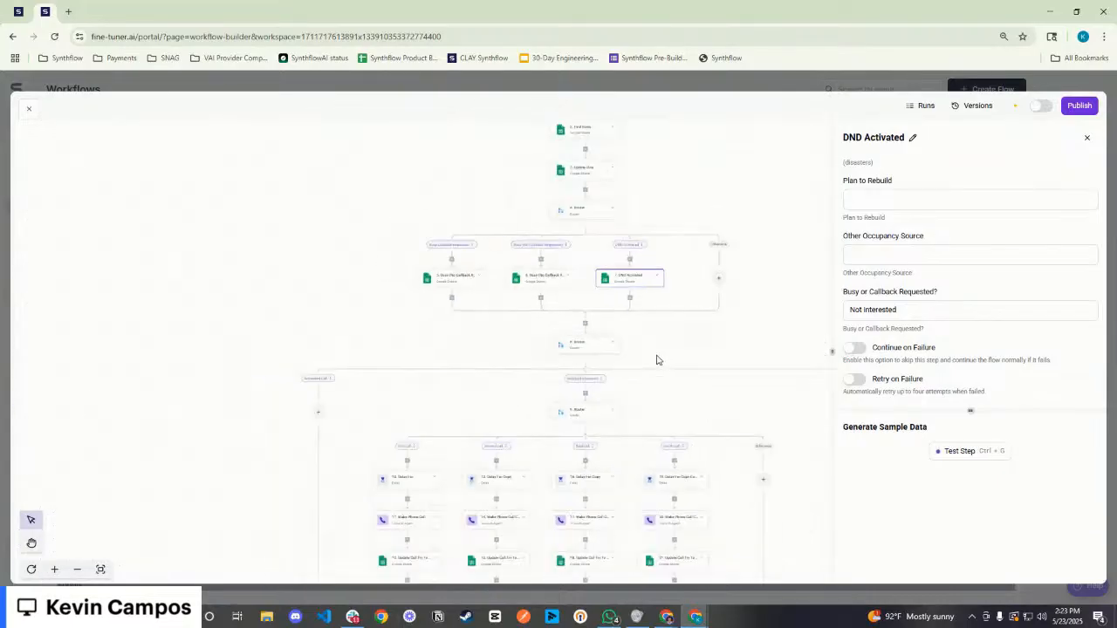
scroll(675, 405, down, 5)
scroll(563, 333, right, 2)
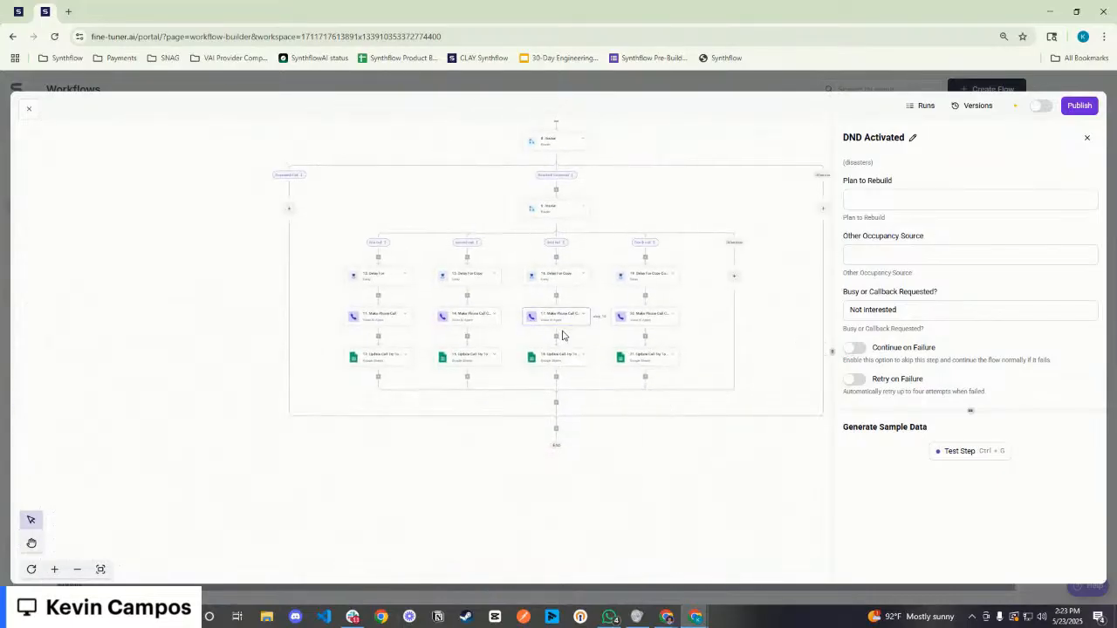
scroll(558, 332, up, 1)
scroll(541, 321, up, 2)
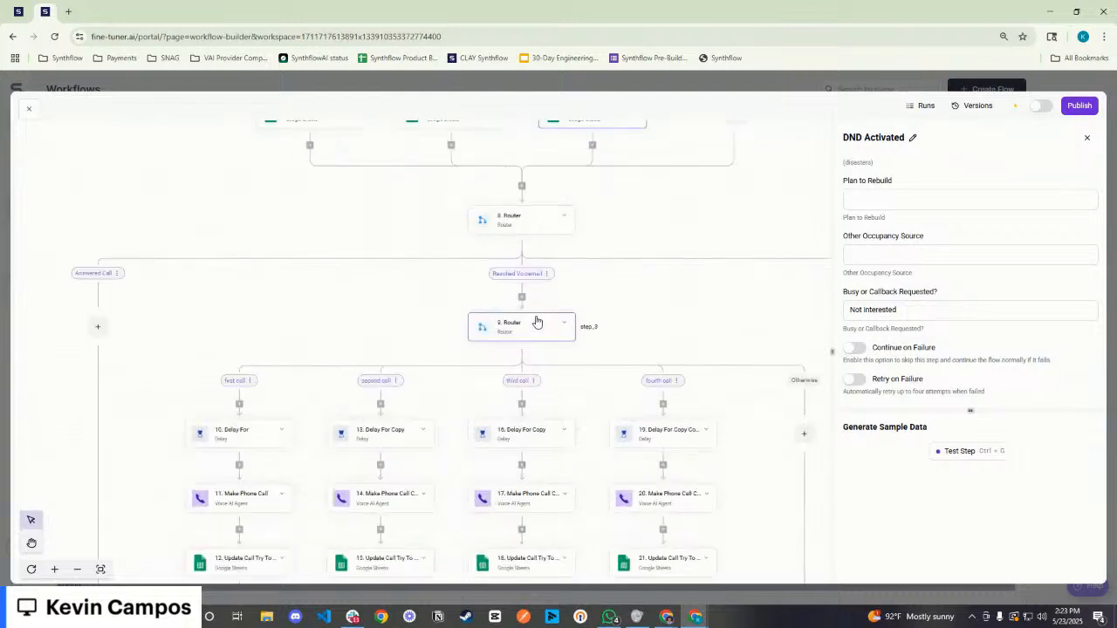
scroll(621, 327, up, 1)
scroll(626, 325, up, 1)
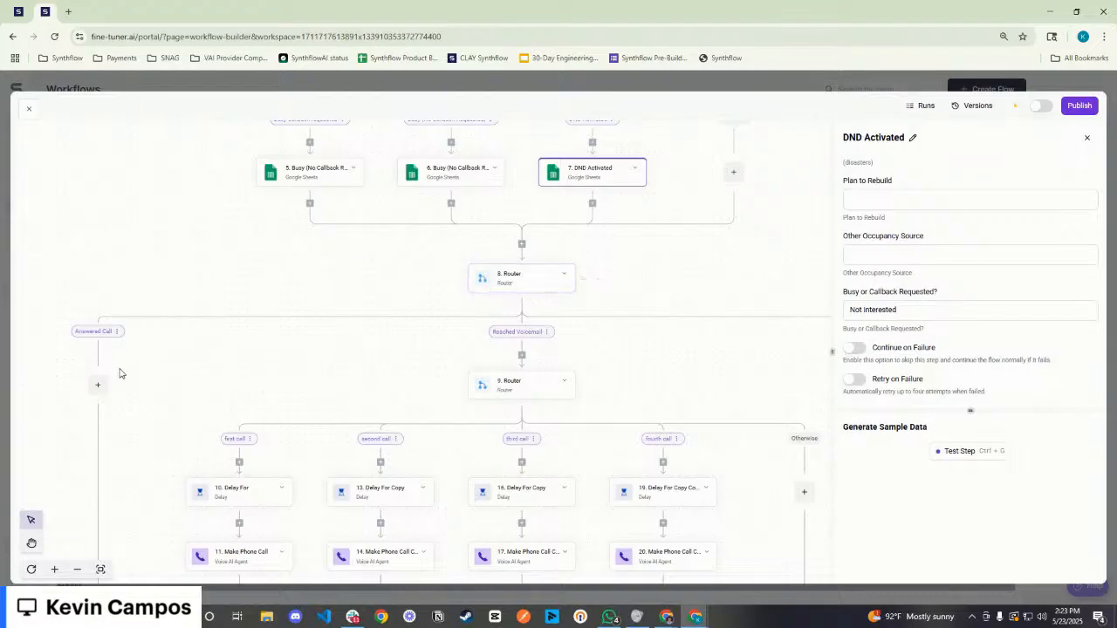
Examine the Answered Call branch condition and the Catch Webhook body data available for it
click(80, 333)
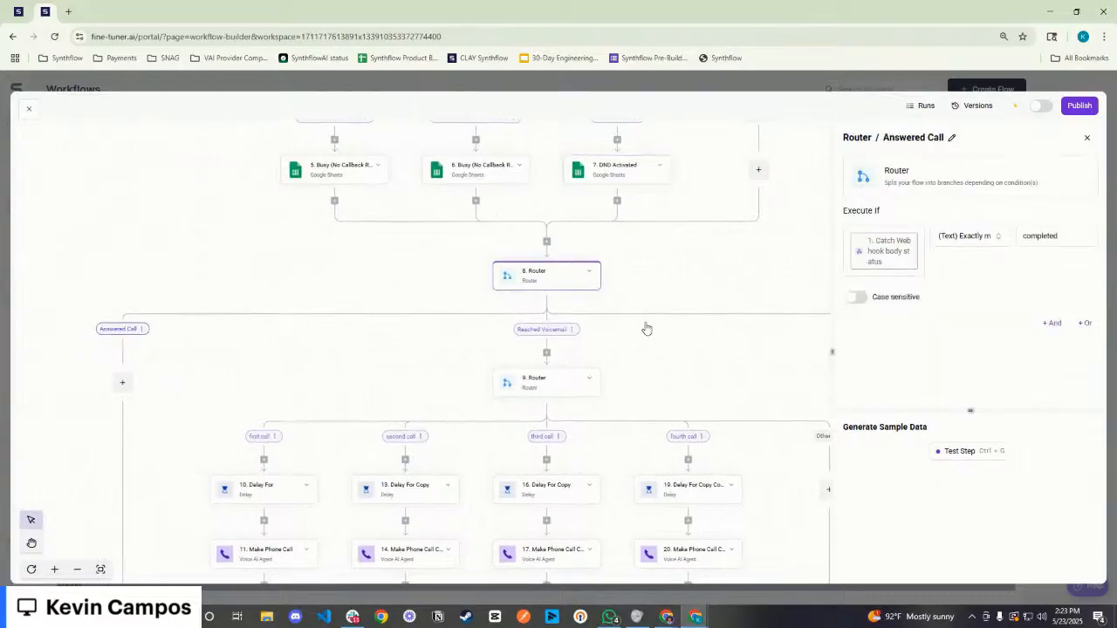
click(916, 271)
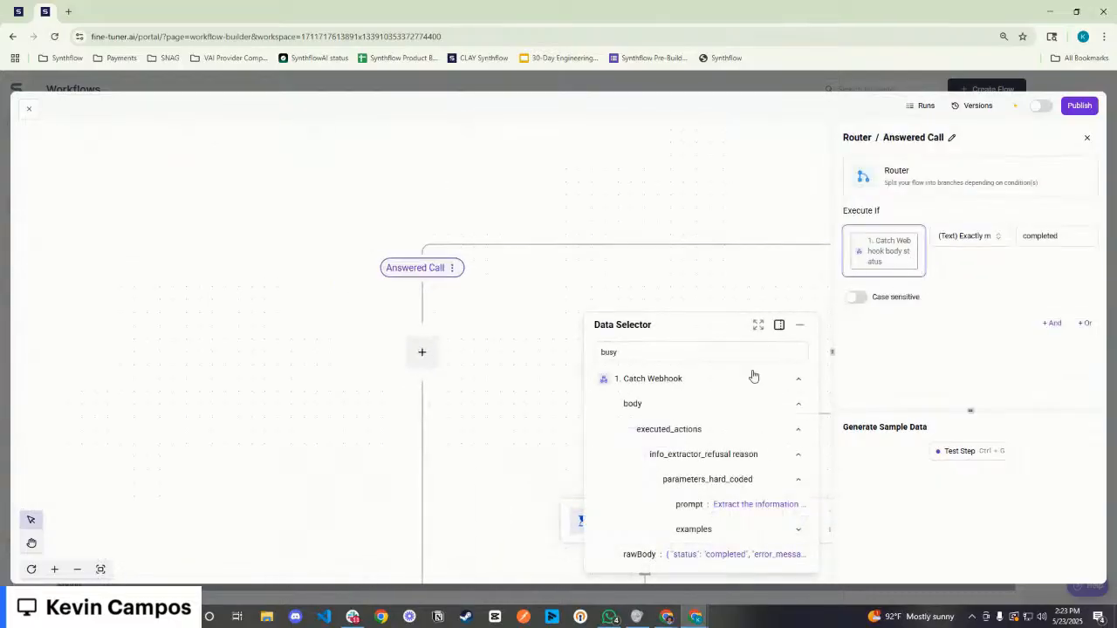
click(683, 390)
click(698, 387)
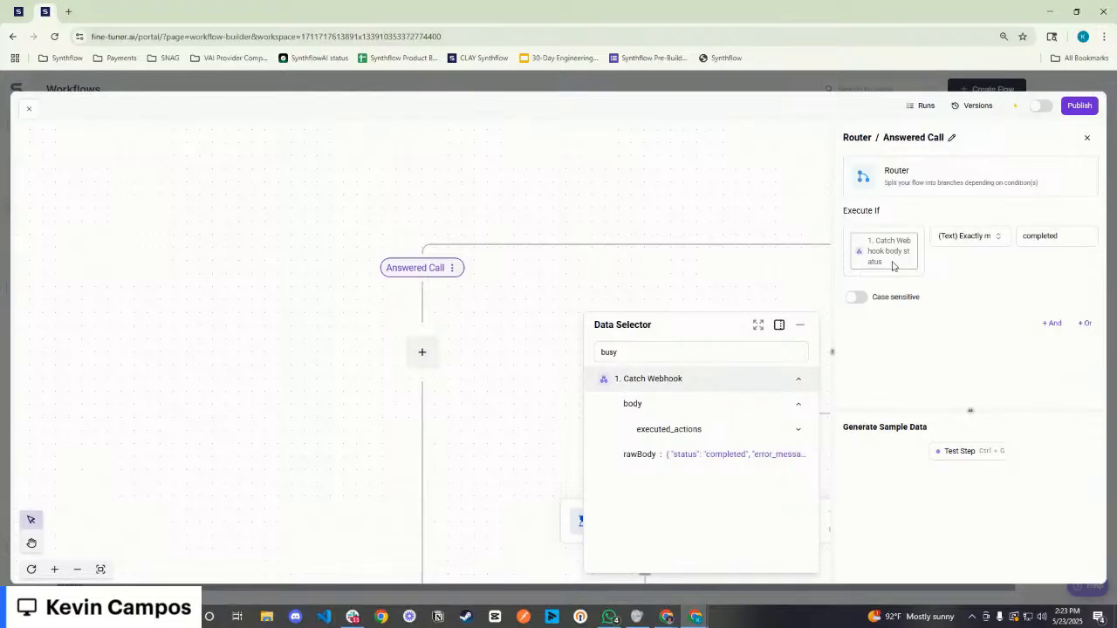
click(668, 405)
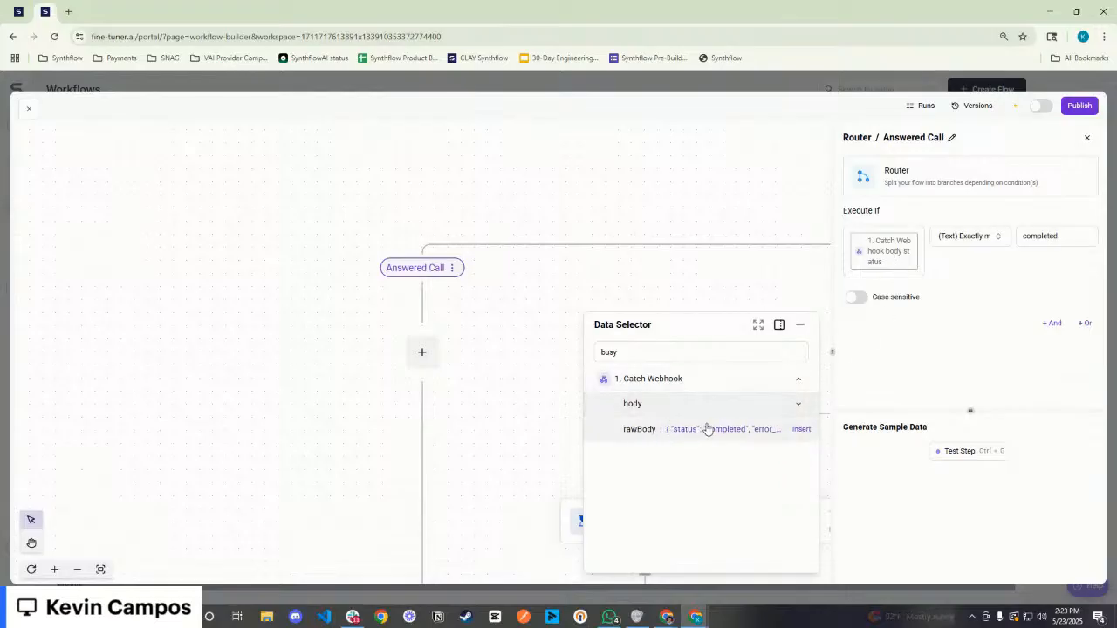
click(650, 435)
key(BackSpace)
mouse_move(745, 392)
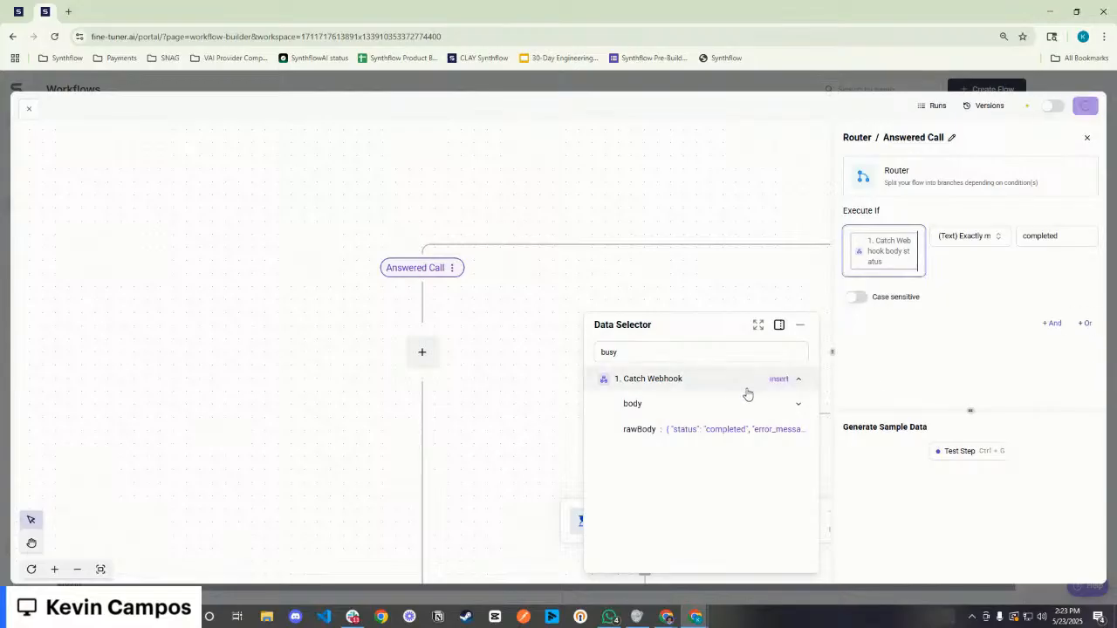
click(700, 381)
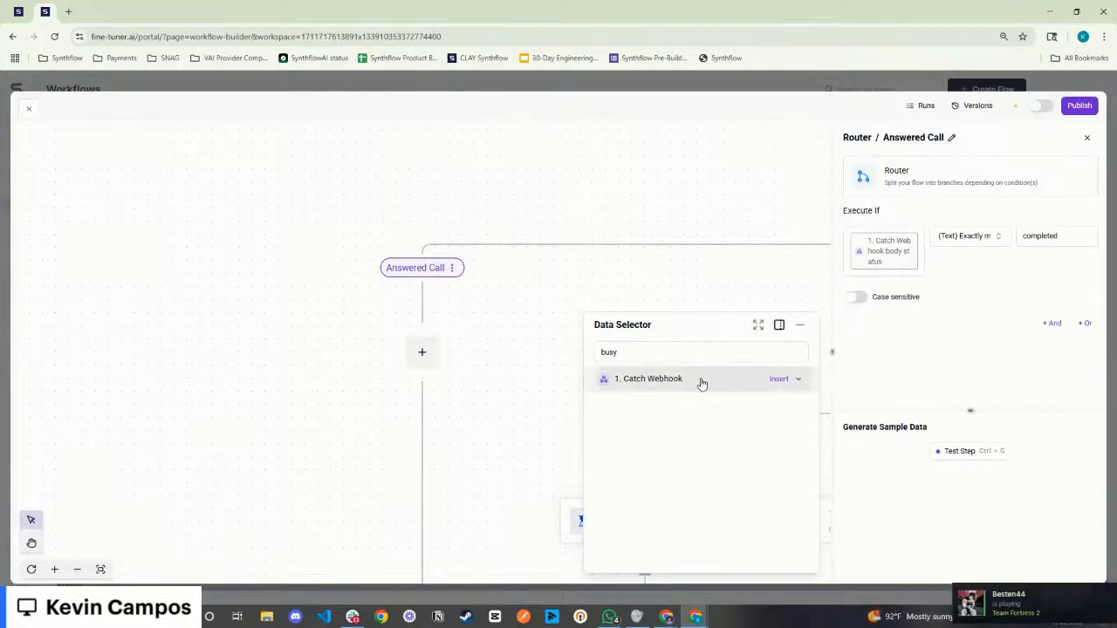
click(693, 383)
click(695, 382)
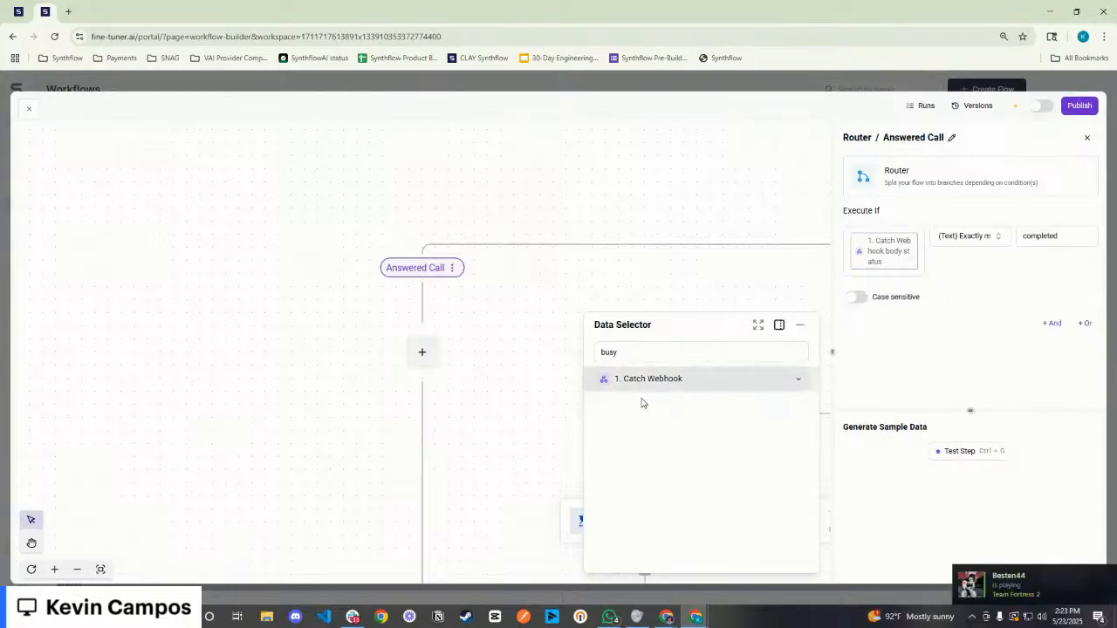
click(636, 239)
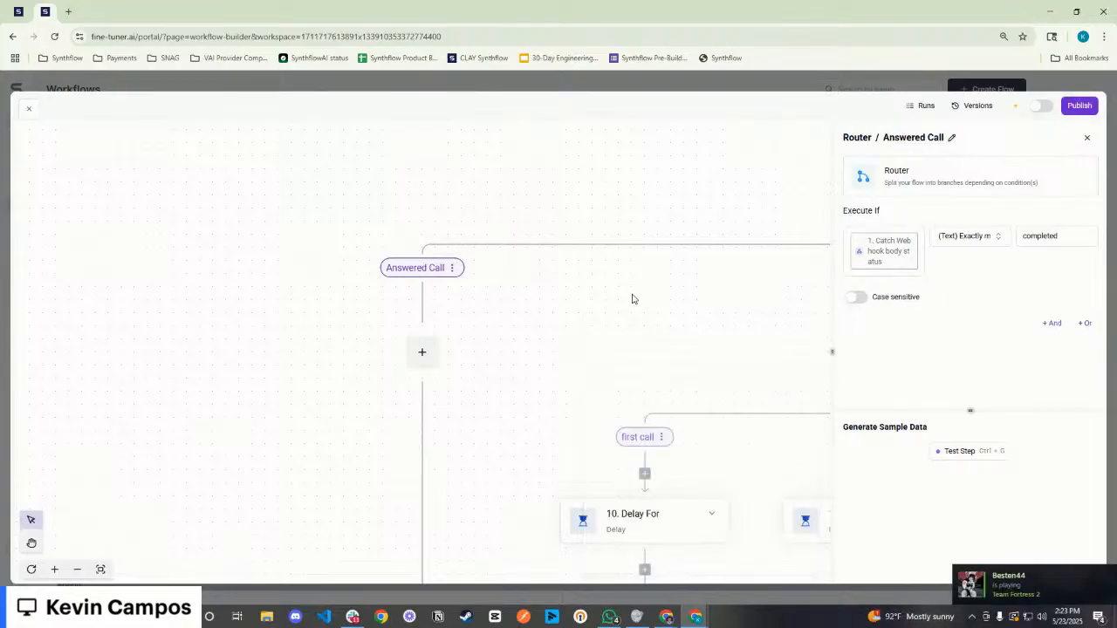
Review the Catch Webhook body status field and the comparison value in the Answered Call condition
click(912, 257)
click(689, 379)
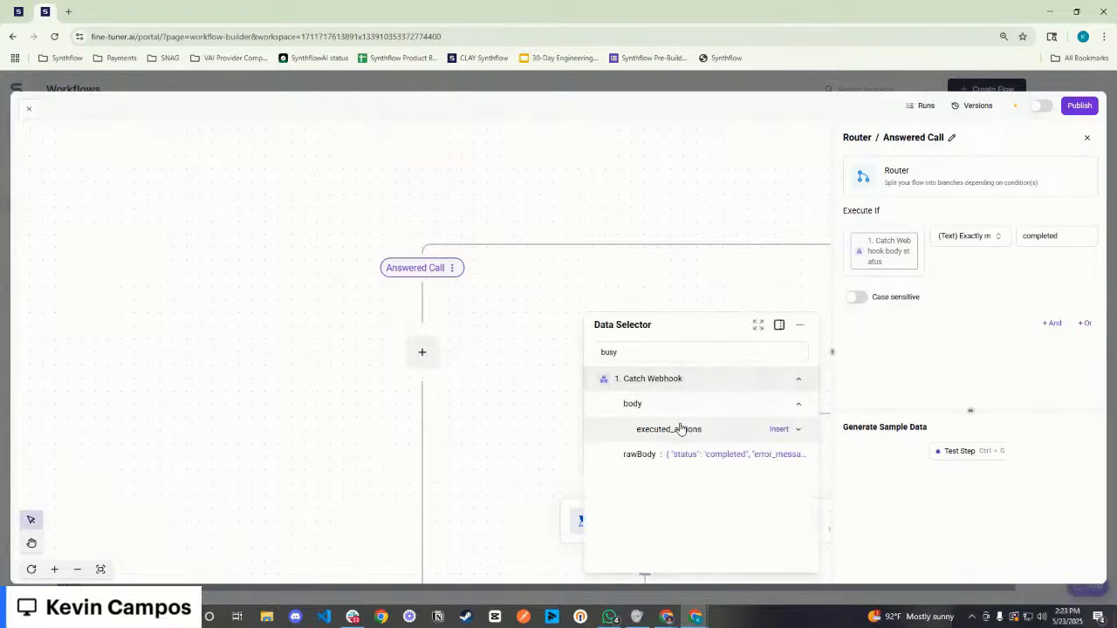
click(950, 317)
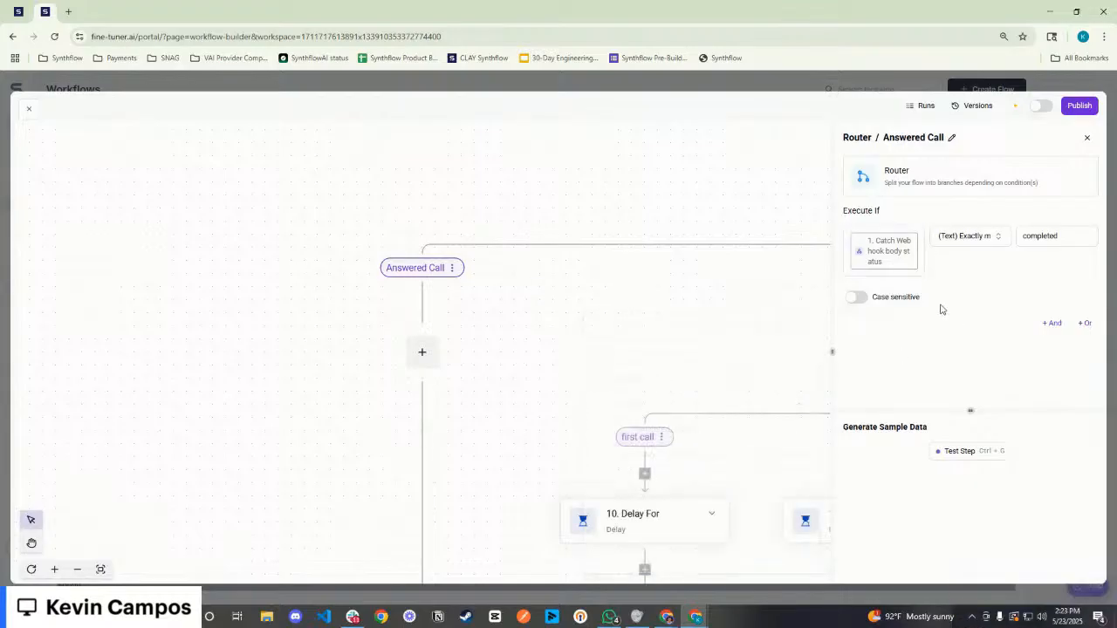
click(895, 270)
click(955, 271)
click(905, 252)
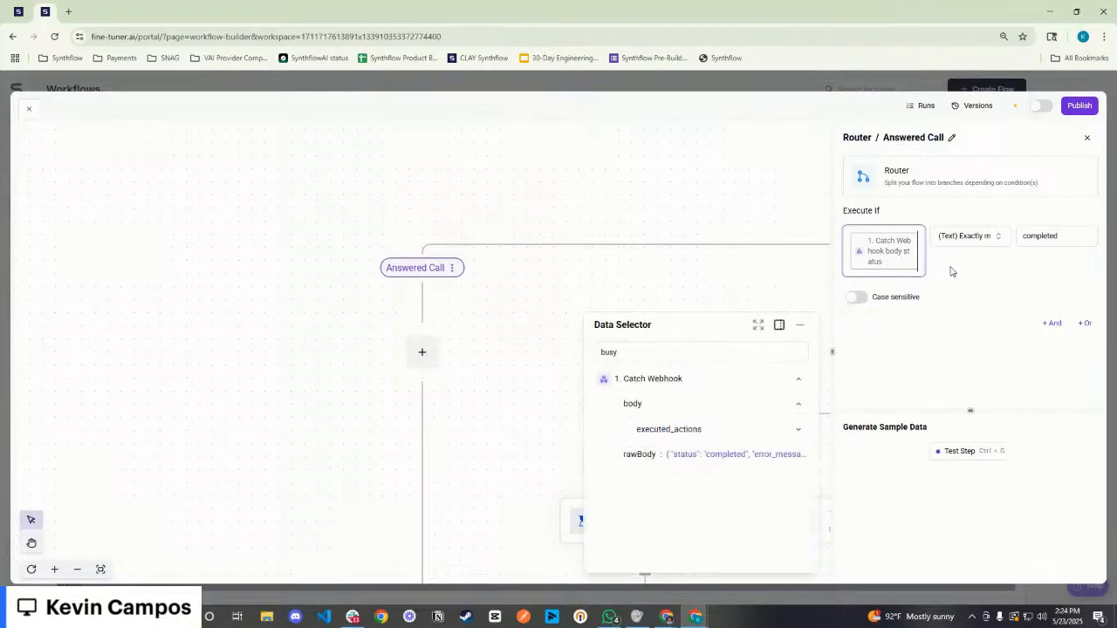
click(950, 271)
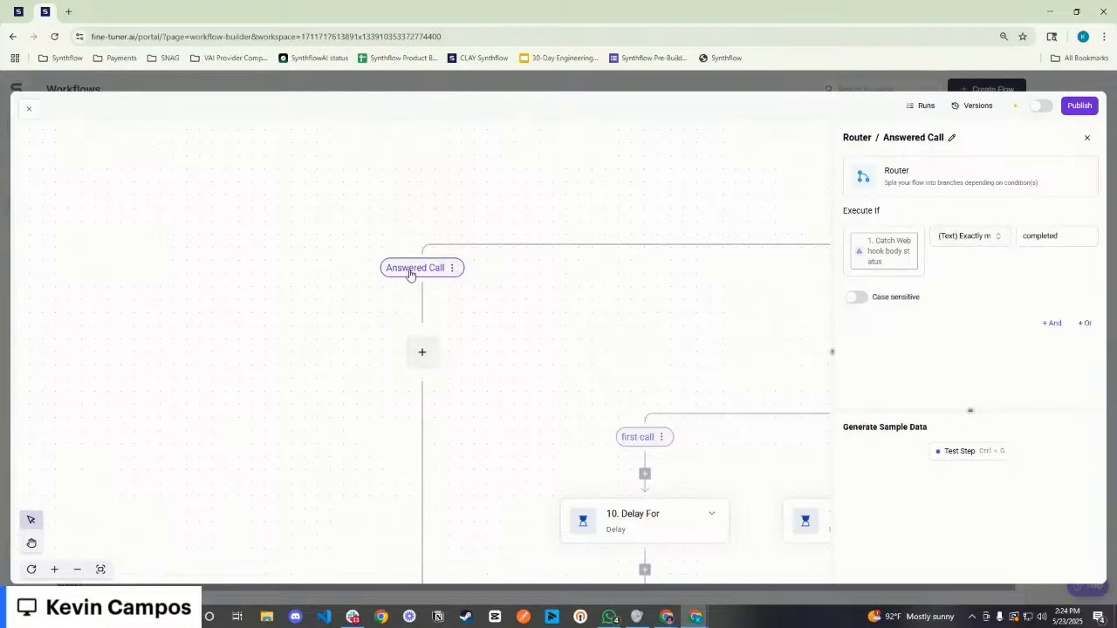
click(1058, 242)
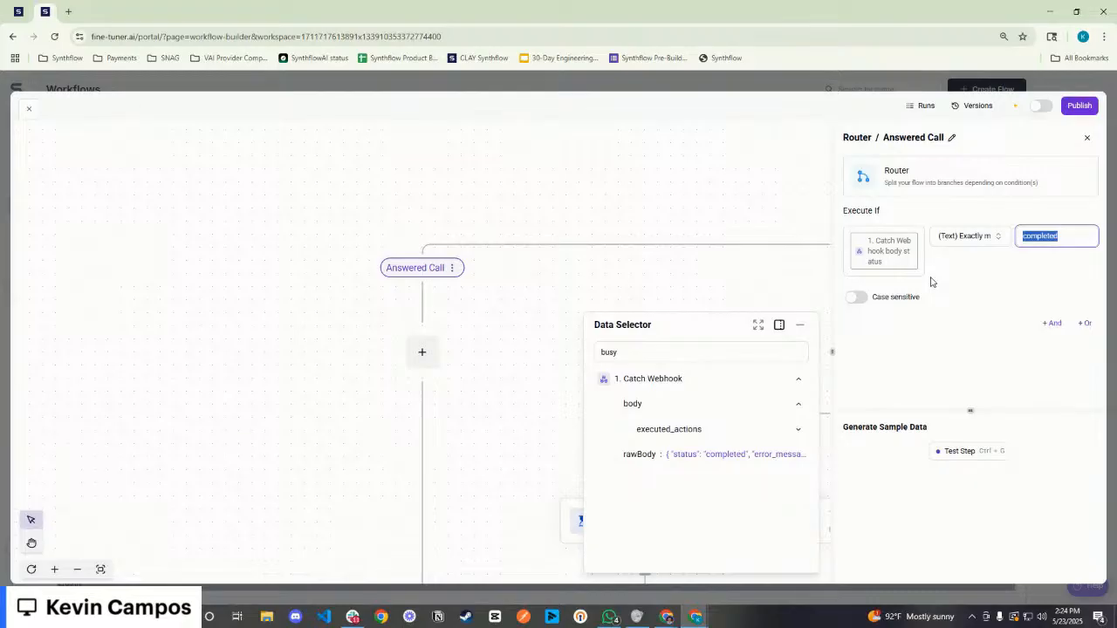
click(636, 182)
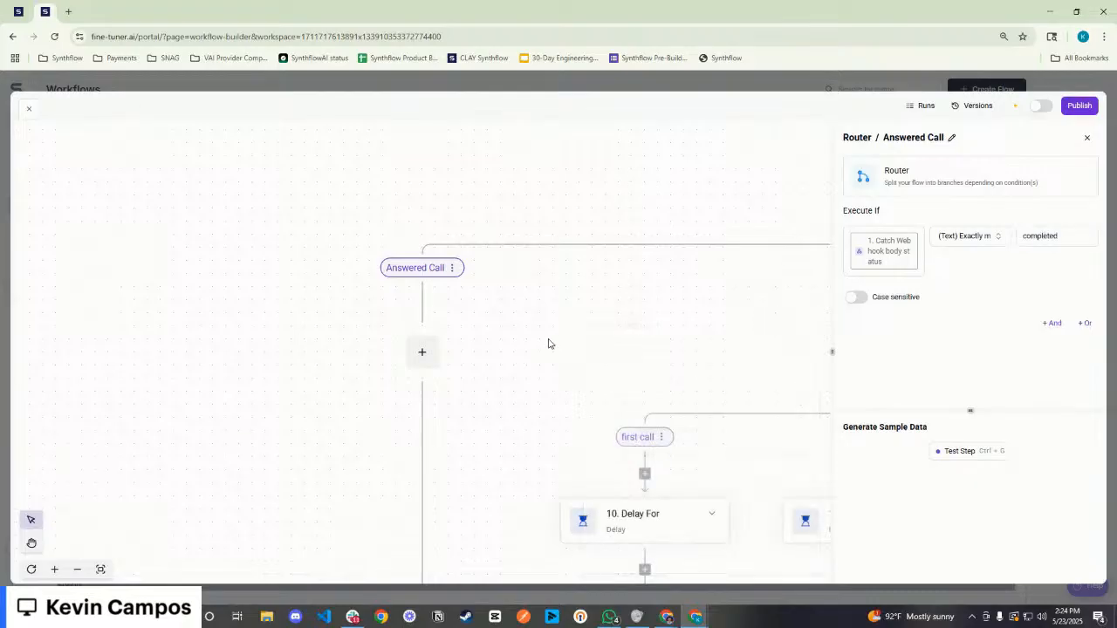
Survey the Answered Call and Reached Voicemail paths down to the end of the workflow
scroll(597, 369, down, 3)
scroll(559, 371, down, 5)
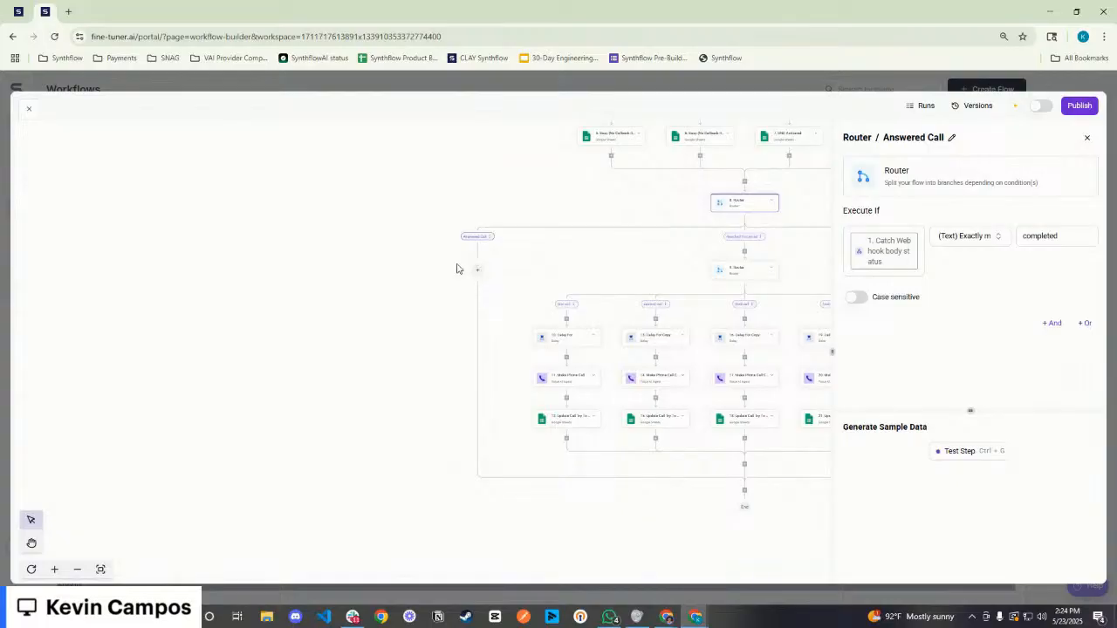
scroll(549, 343, right, 5)
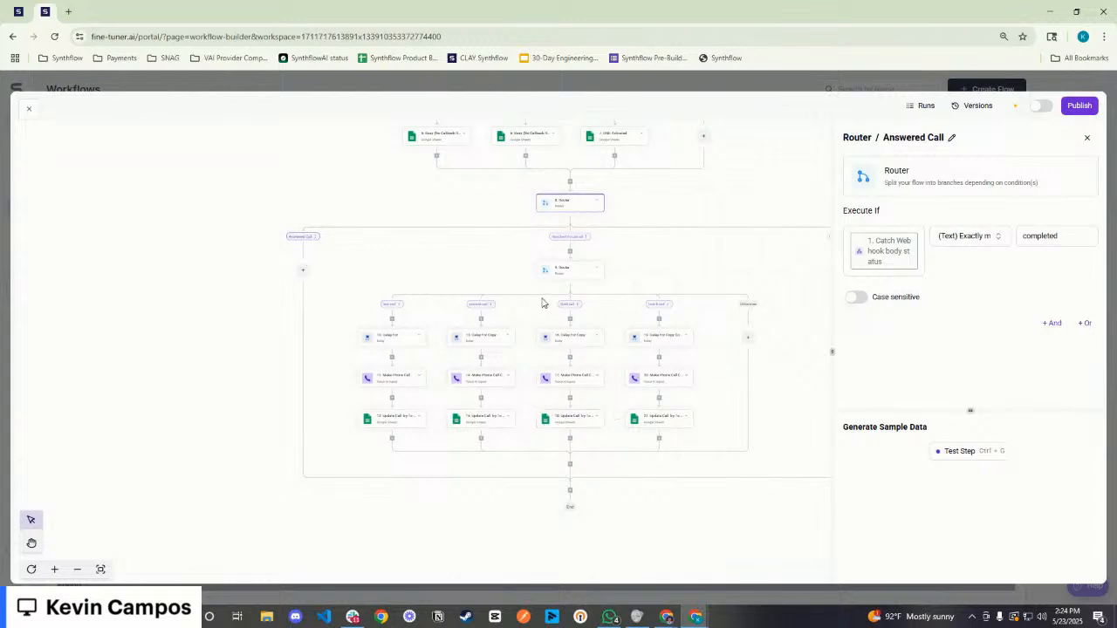
scroll(495, 282, up, 2)
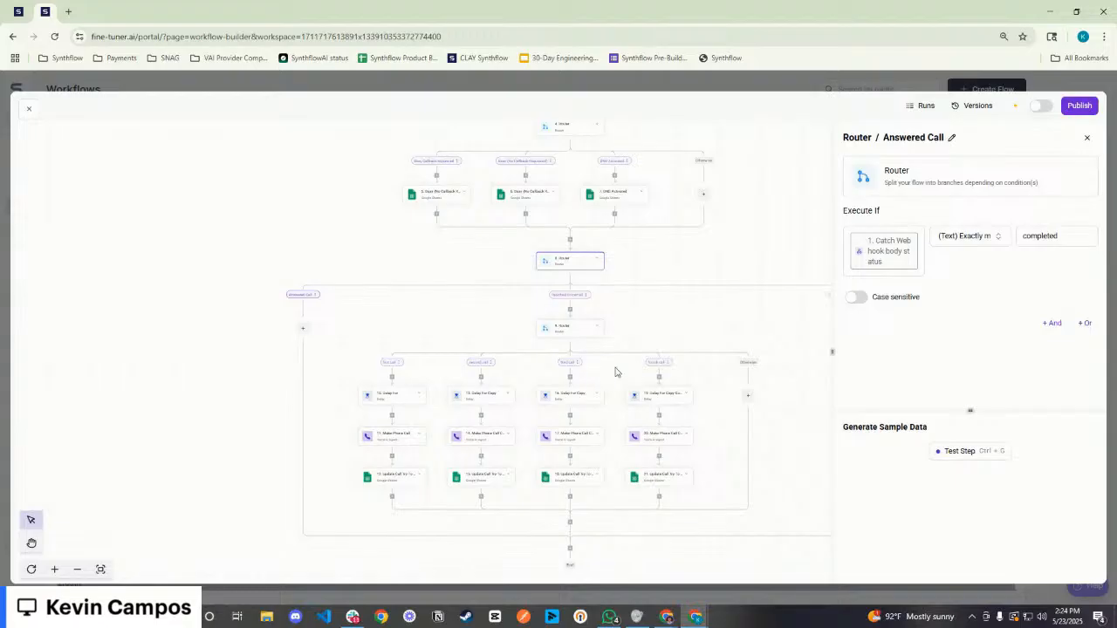
scroll(615, 371, up, 5)
scroll(584, 373, down, 2)
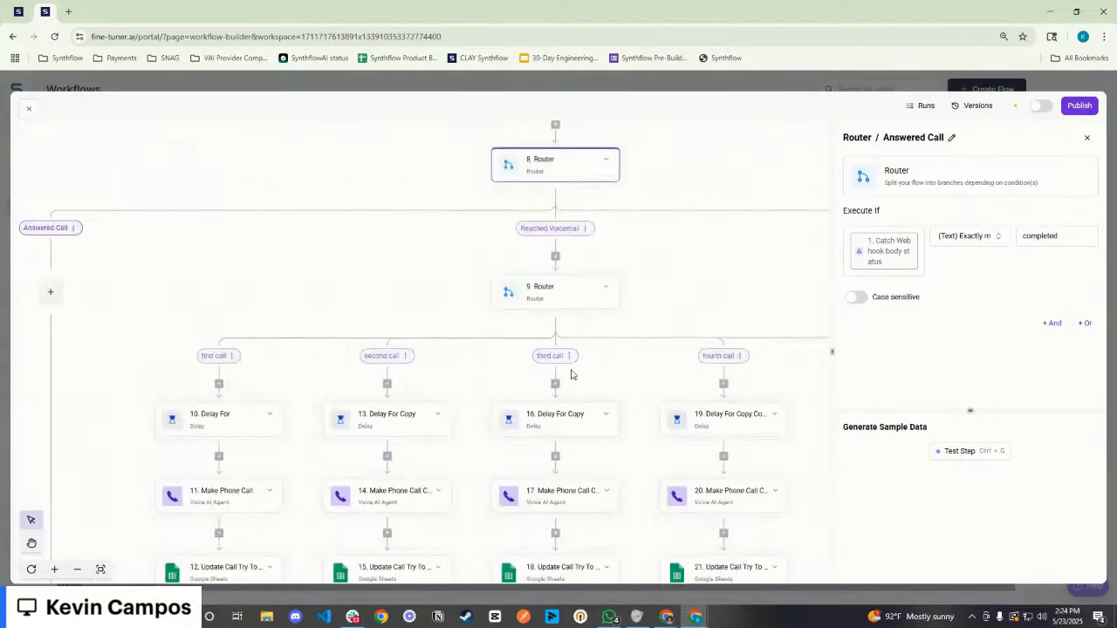
Examine all the OR status conditions of the Reached Voicemail branch and their comparison values
click(561, 230)
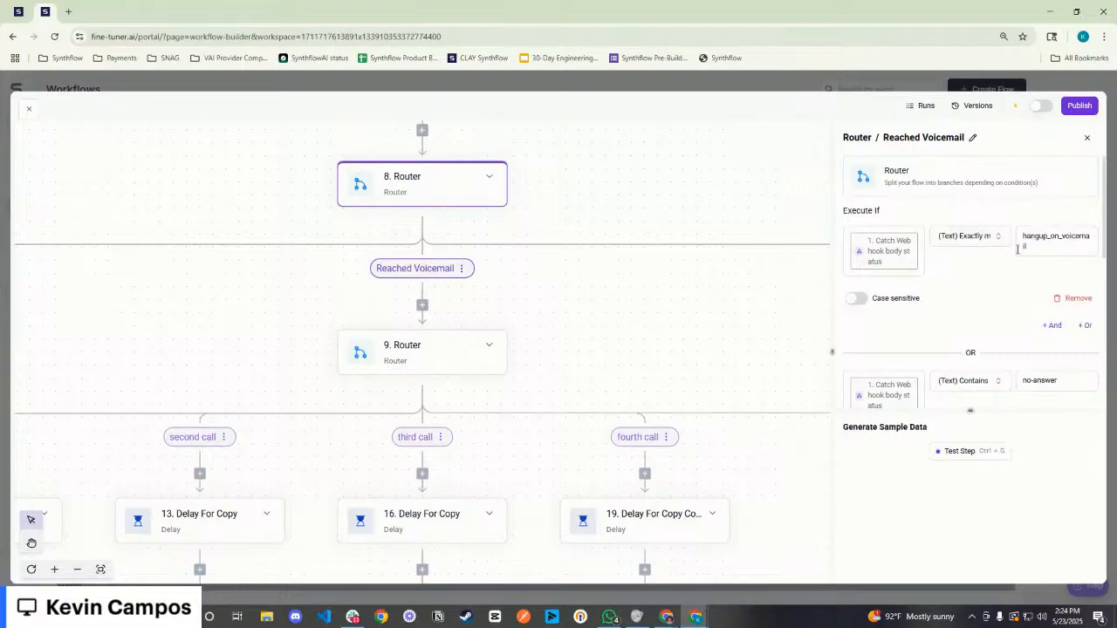
drag(1038, 250, 1016, 238)
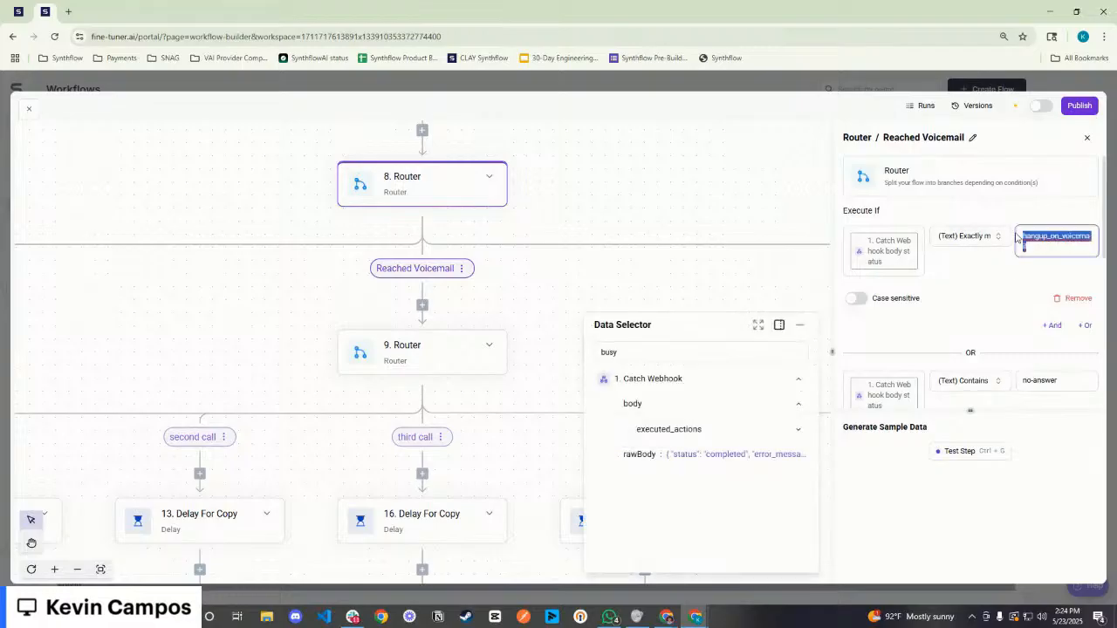
scroll(942, 288, down, 2)
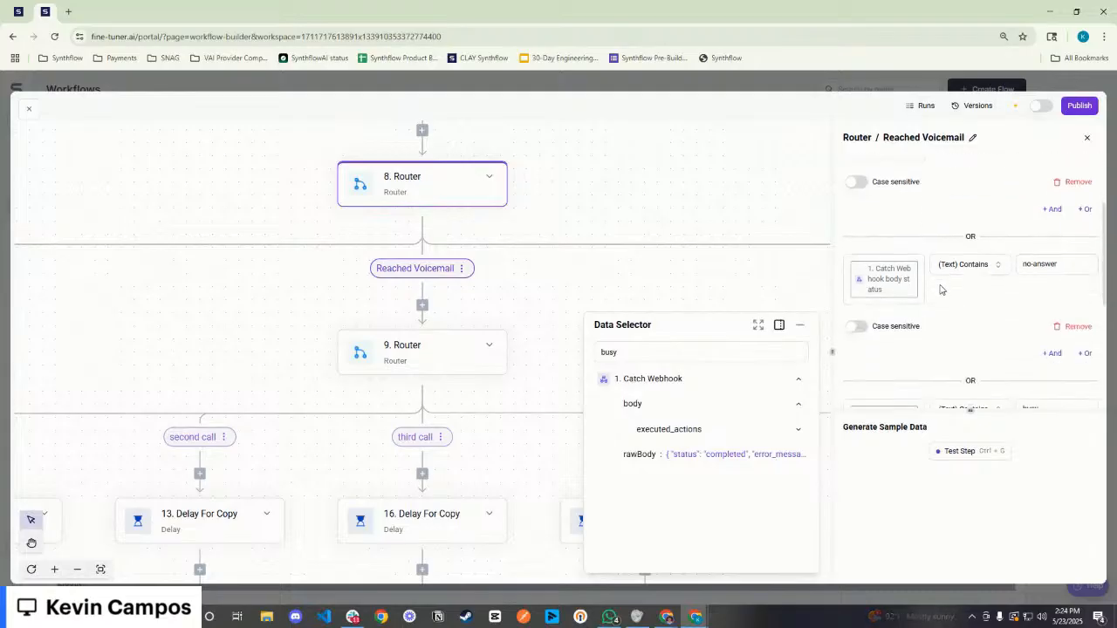
drag(1068, 268, 1004, 298)
scroll(982, 316, down, 4)
scroll(999, 301, up, 2)
scroll(986, 305, down, 2)
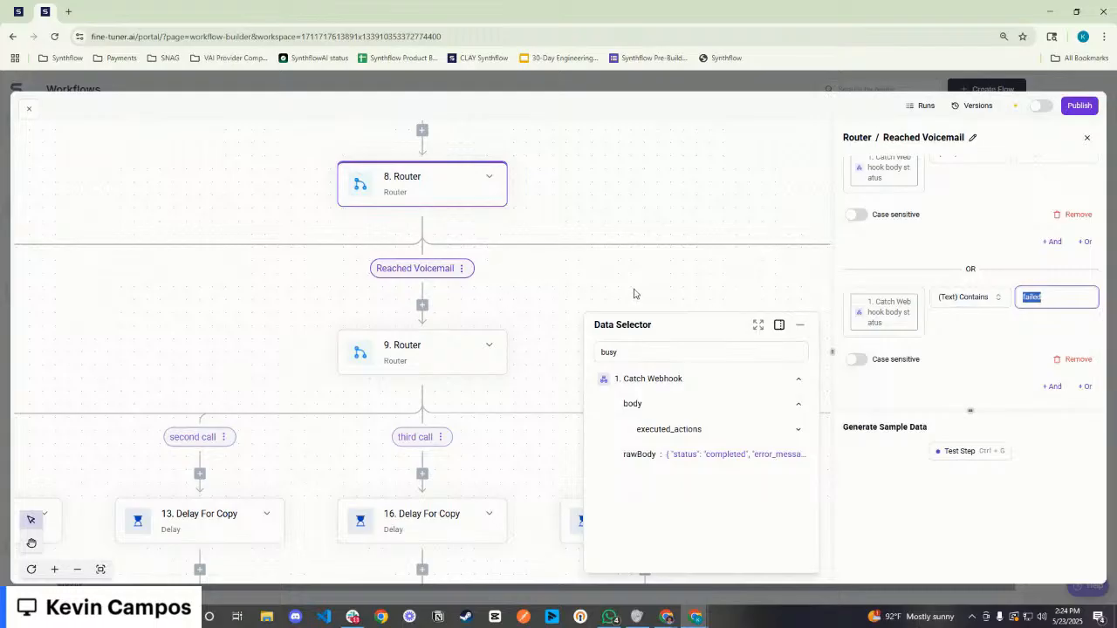
scroll(994, 262, up, 3)
scroll(1017, 262, up, 3)
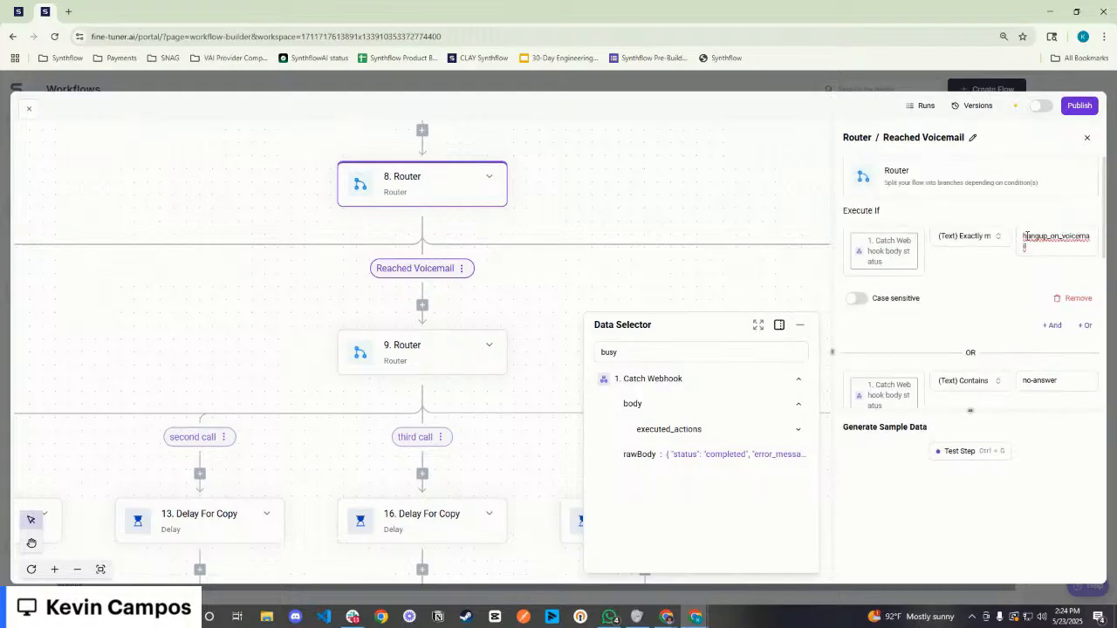
scroll(1030, 279, down, 5)
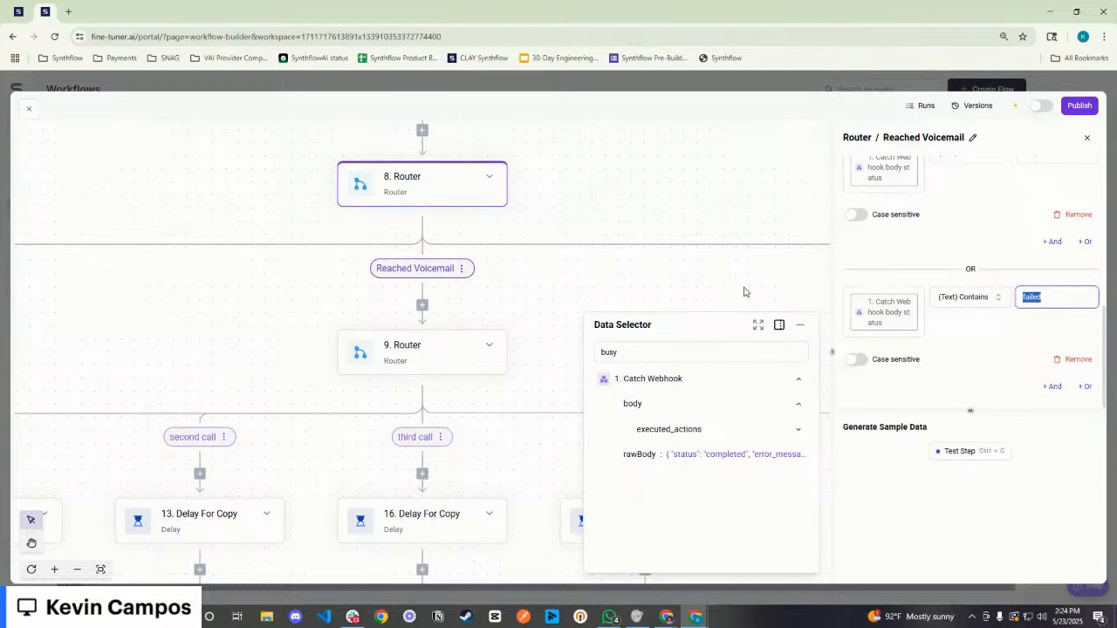
click(744, 291)
Examine the router under Reached Voicemail and its first, second, third and fourth call branches
scroll(616, 323, up, 1)
scroll(613, 316, right, 10)
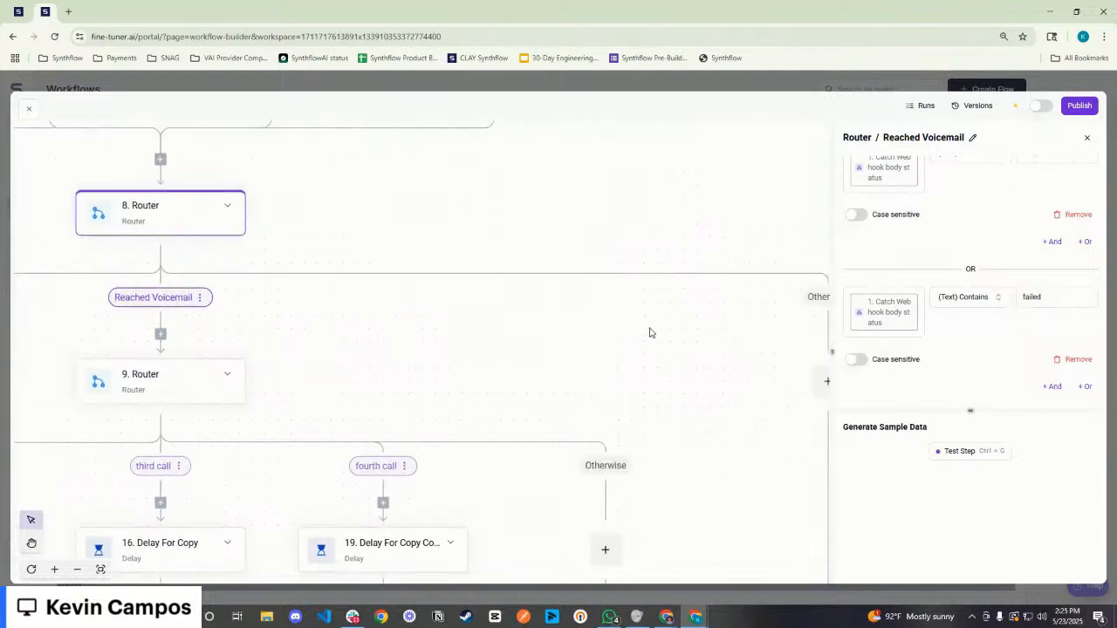
scroll(625, 351, left, 10)
scroll(536, 336, down, 8)
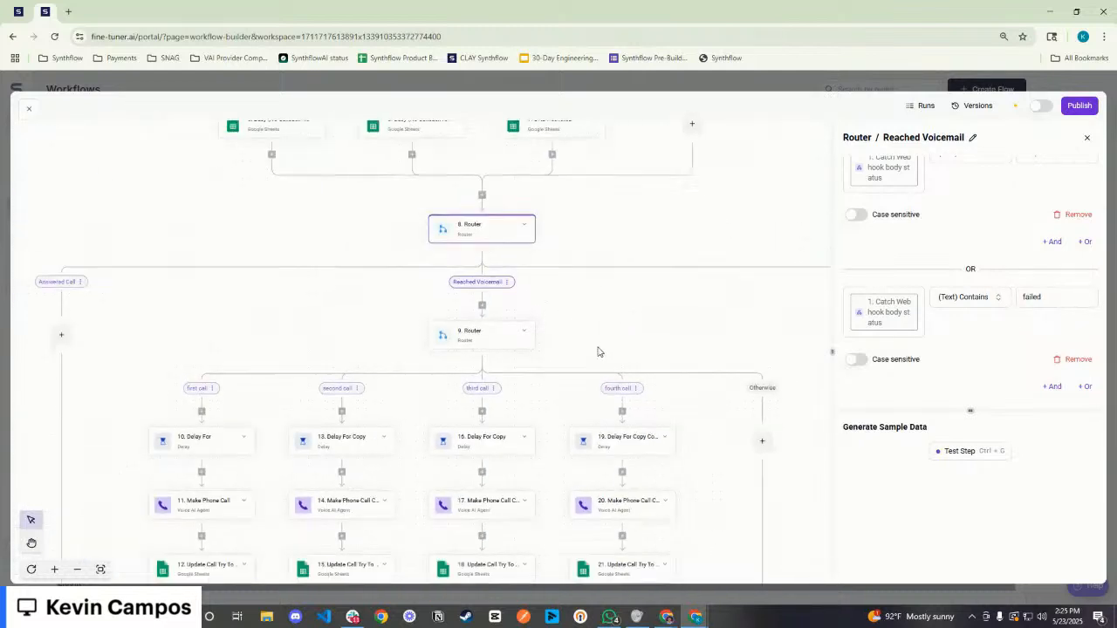
scroll(594, 349, up, 1)
drag(603, 253, 612, 244)
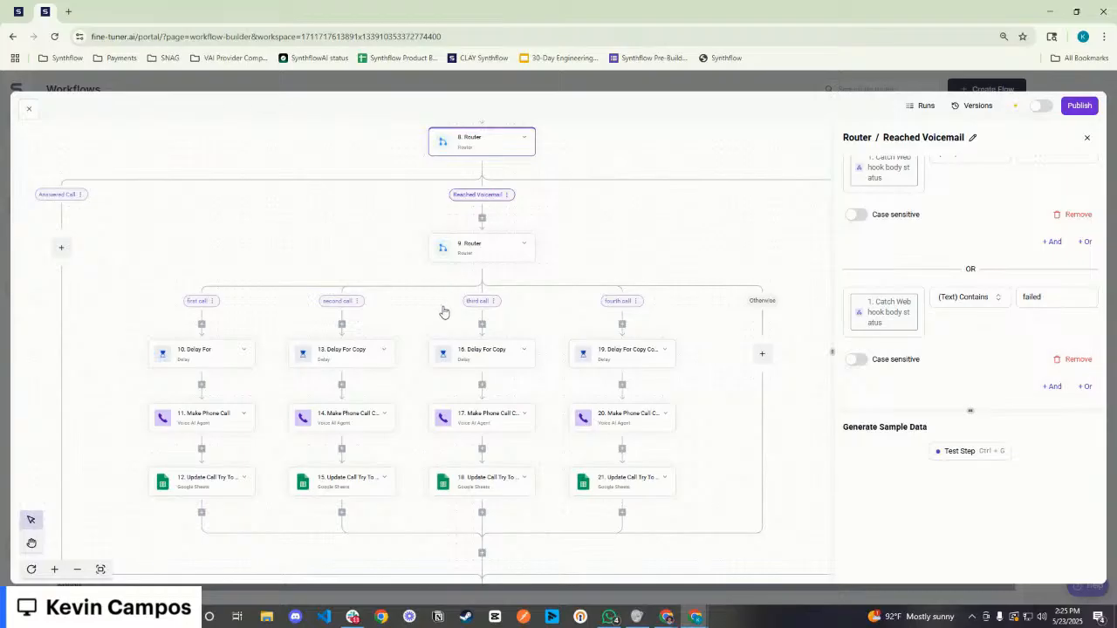
click(476, 249)
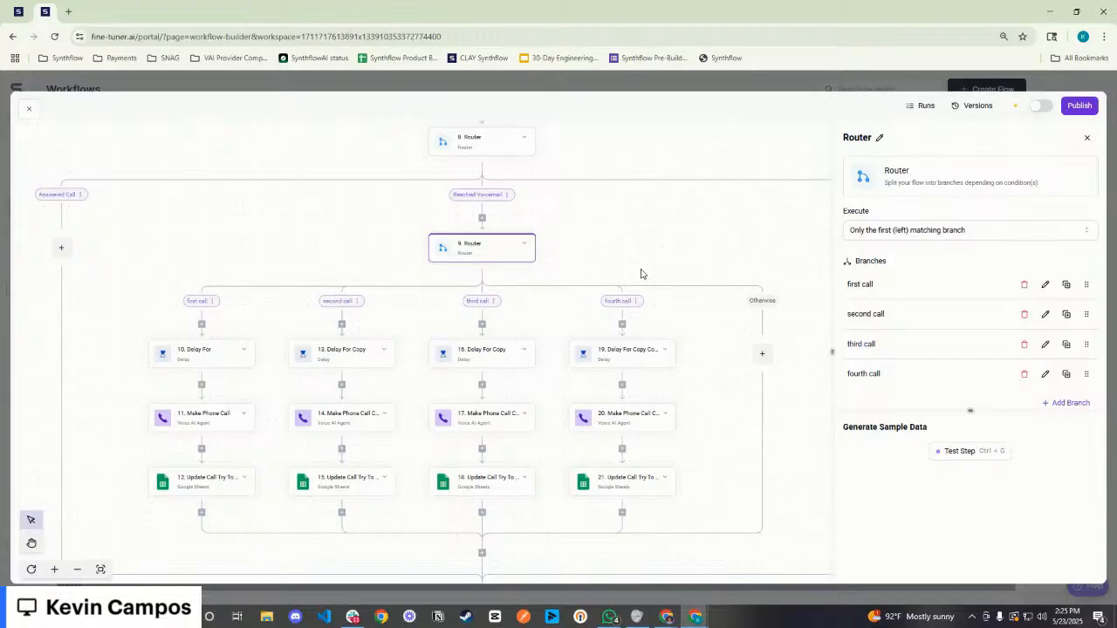
scroll(626, 247, down, 1)
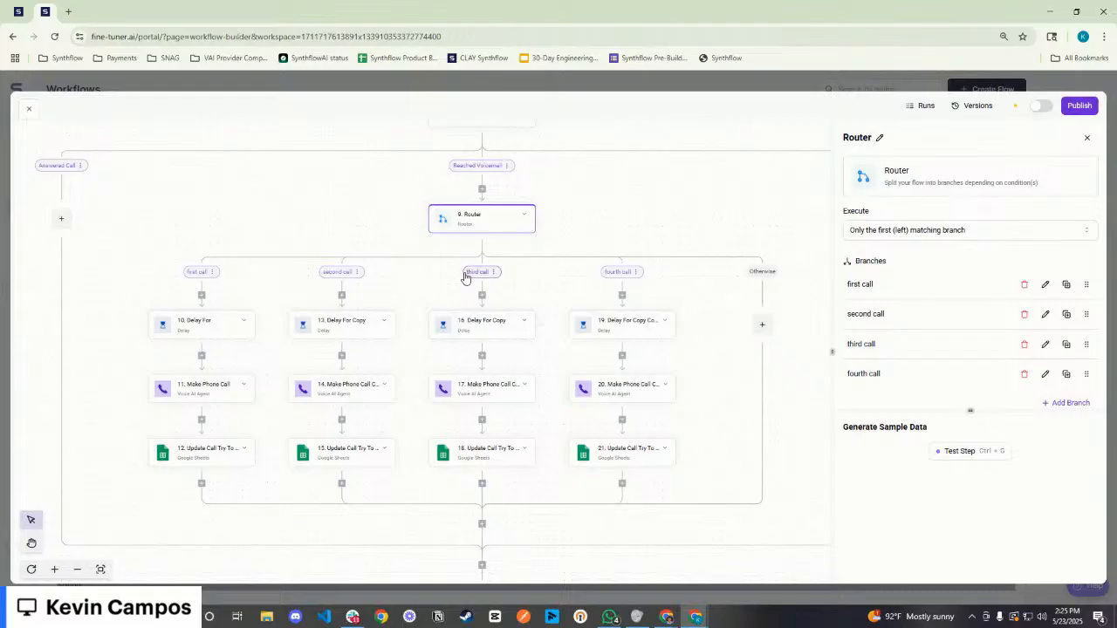
Examine the unit and amount of the delay in the first call branch
click(215, 332)
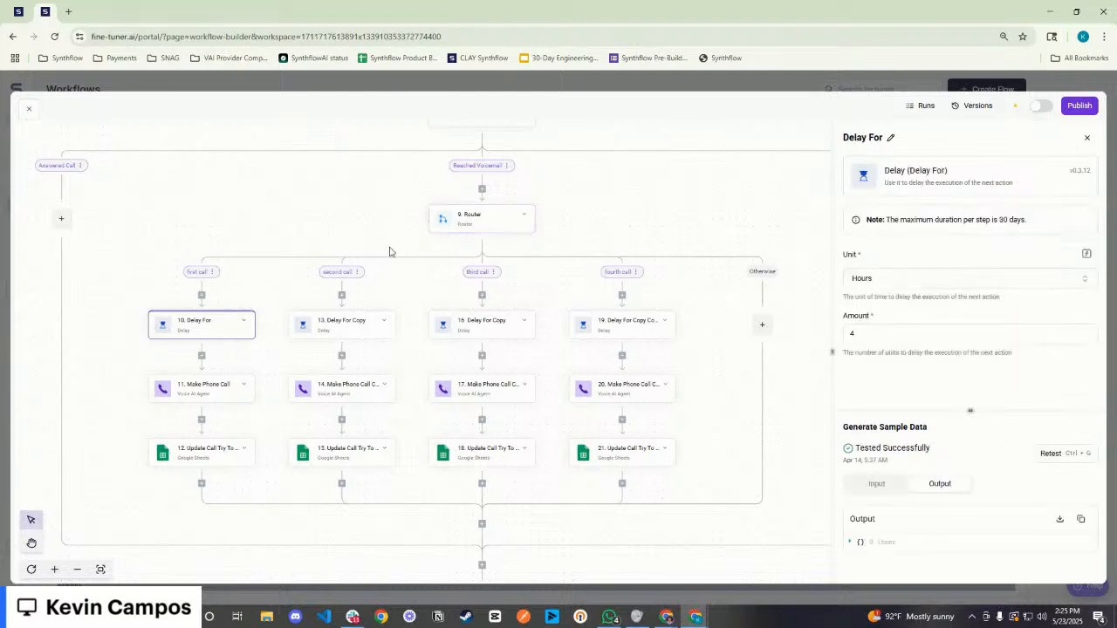
click(870, 336)
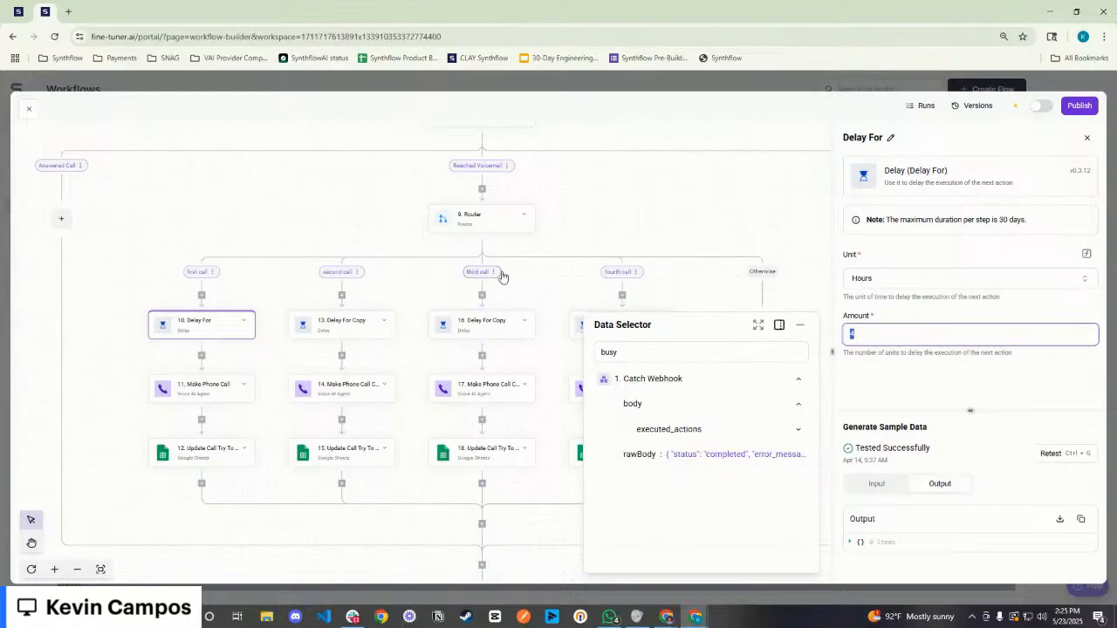
Check the workflow in the other browser tab, and return to recheck the delay amount in the first call branch
click(18, 13)
scroll(458, 286, down, 10)
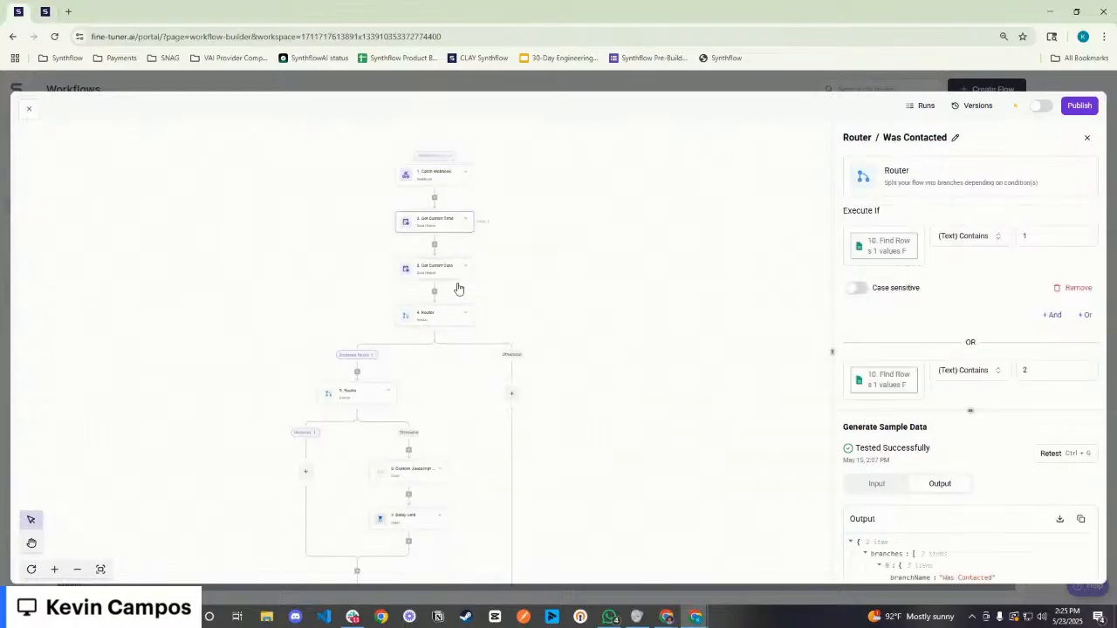
click(45, 11)
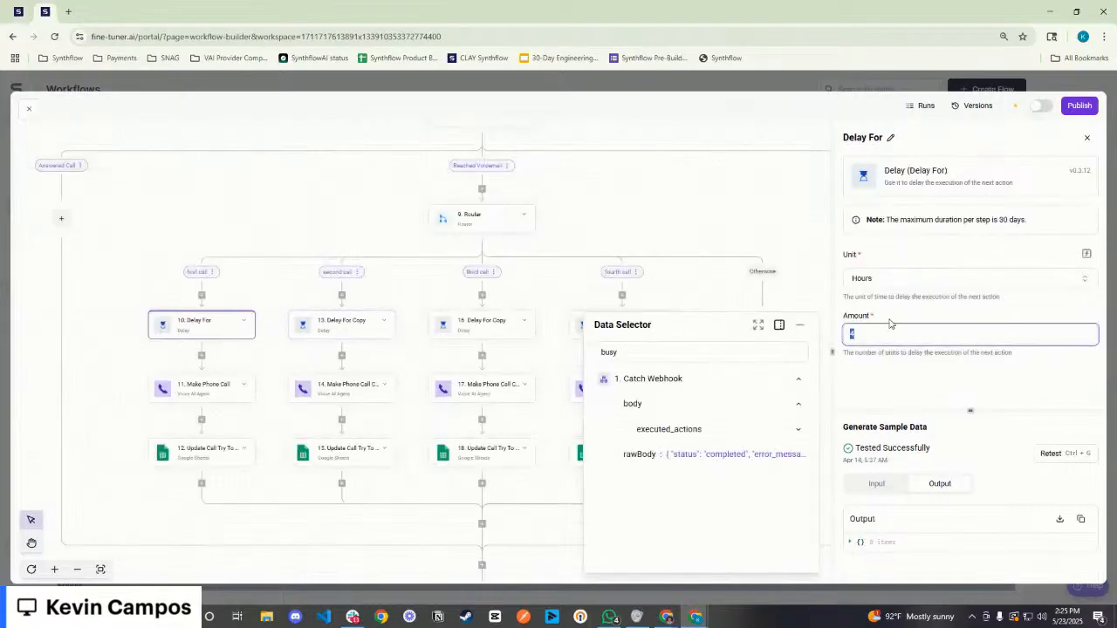
drag(896, 328, 840, 338)
scroll(254, 373, left, 2)
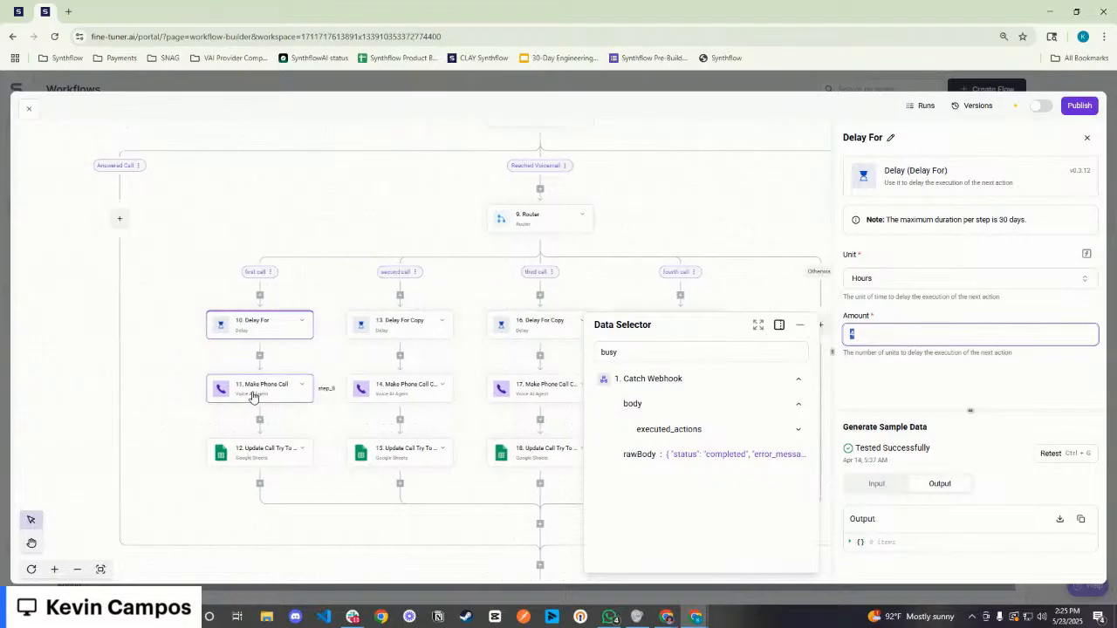
click(326, 298)
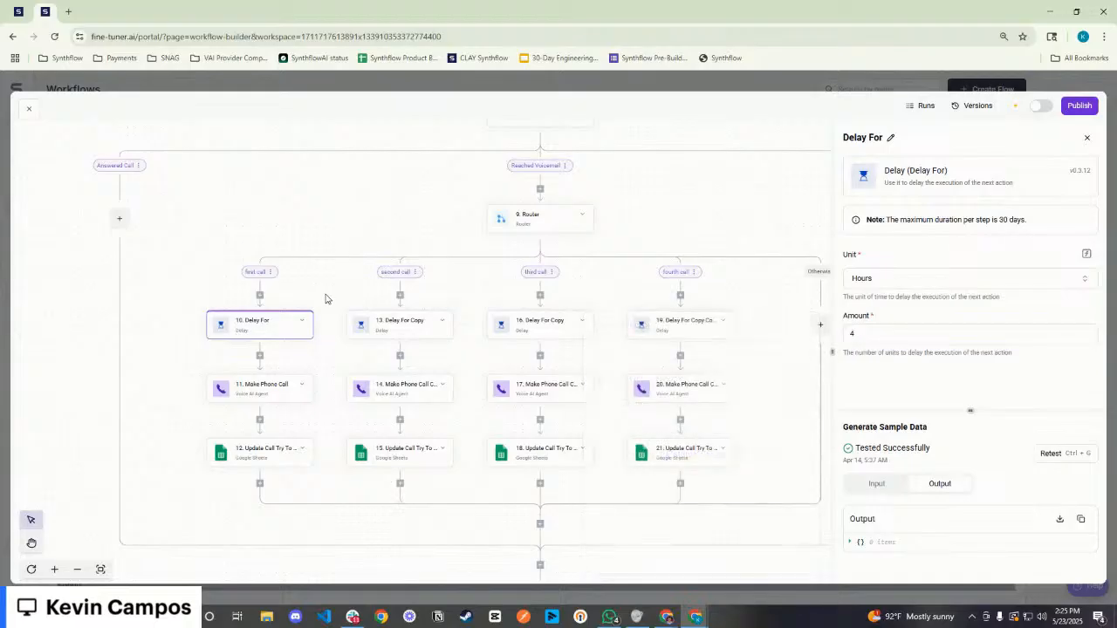
drag(896, 331, 826, 342)
Inspect the first call branch's Make Phone Call step and the Call try # field in its Google Sheets update step
click(252, 391)
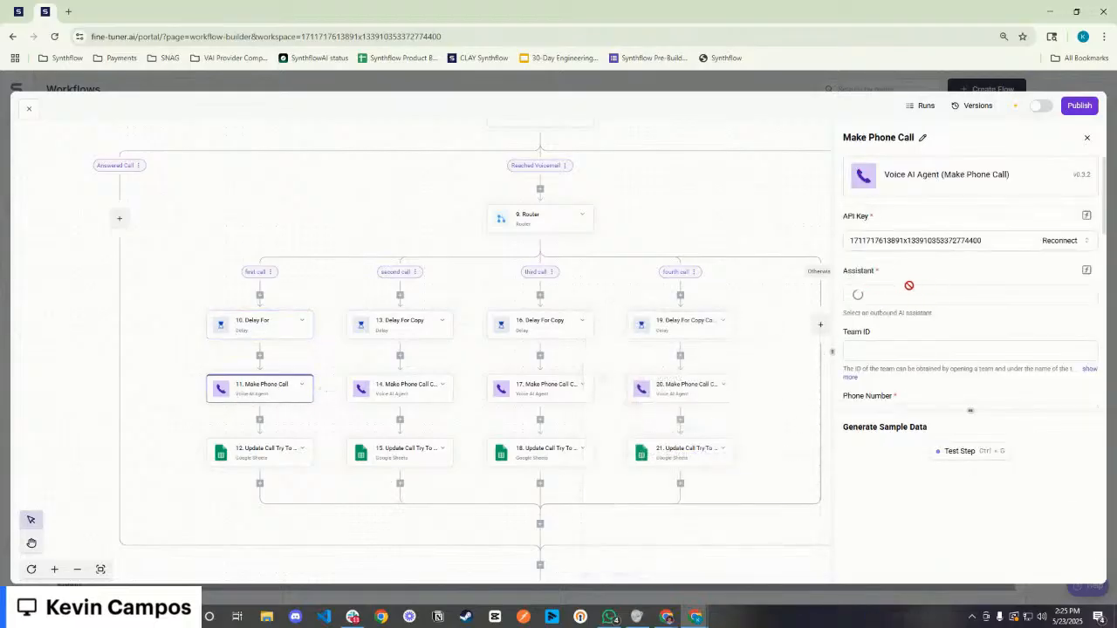
click(243, 451)
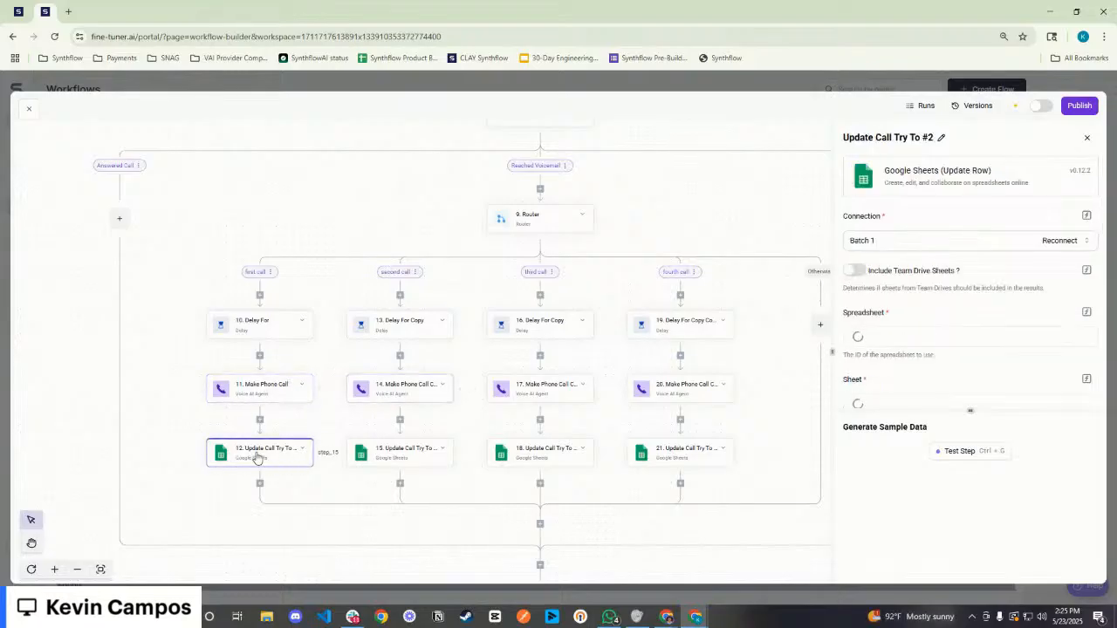
scroll(984, 354, down, 3)
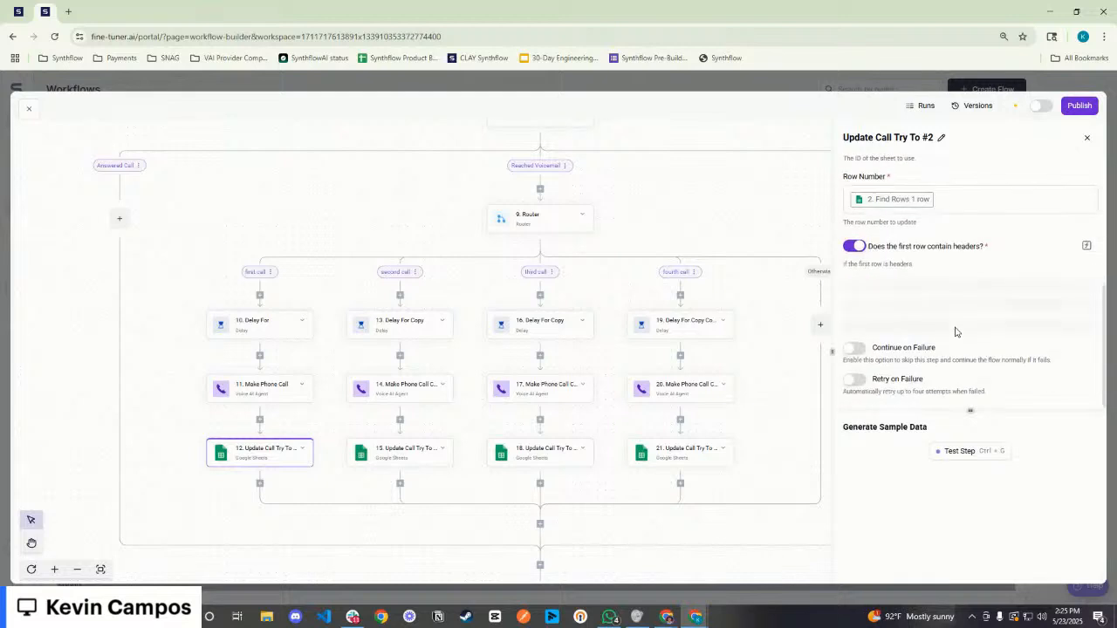
scroll(925, 299, down, 5)
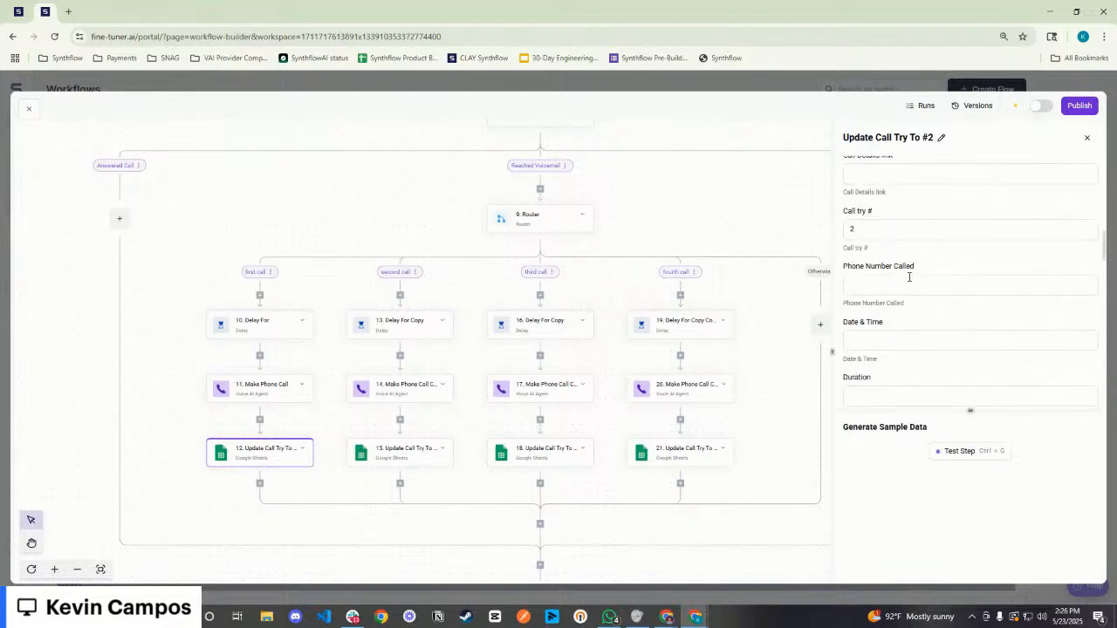
scroll(908, 276, up, 1)
click(875, 288)
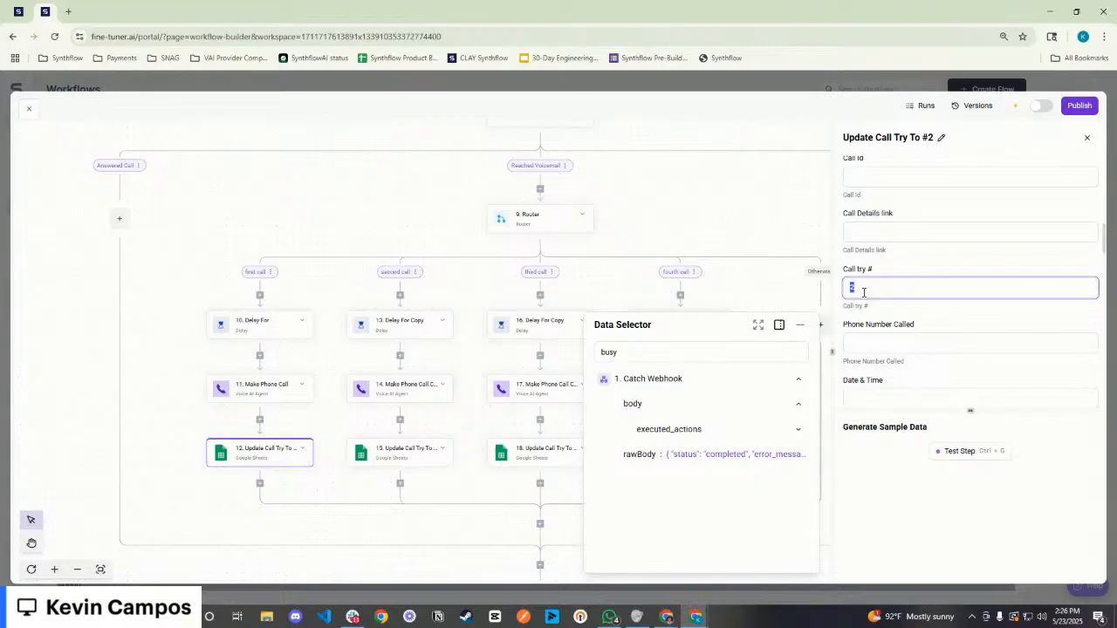
Compare the Execute If conditions of the first, second, third and fourth call branches
click(261, 271)
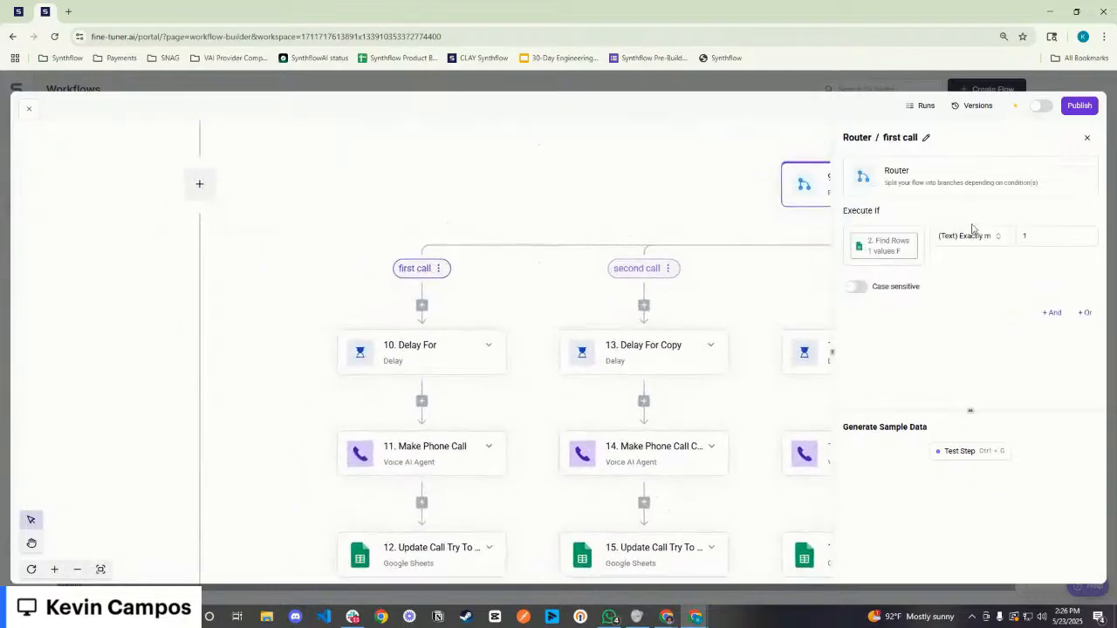
click(650, 268)
click(642, 270)
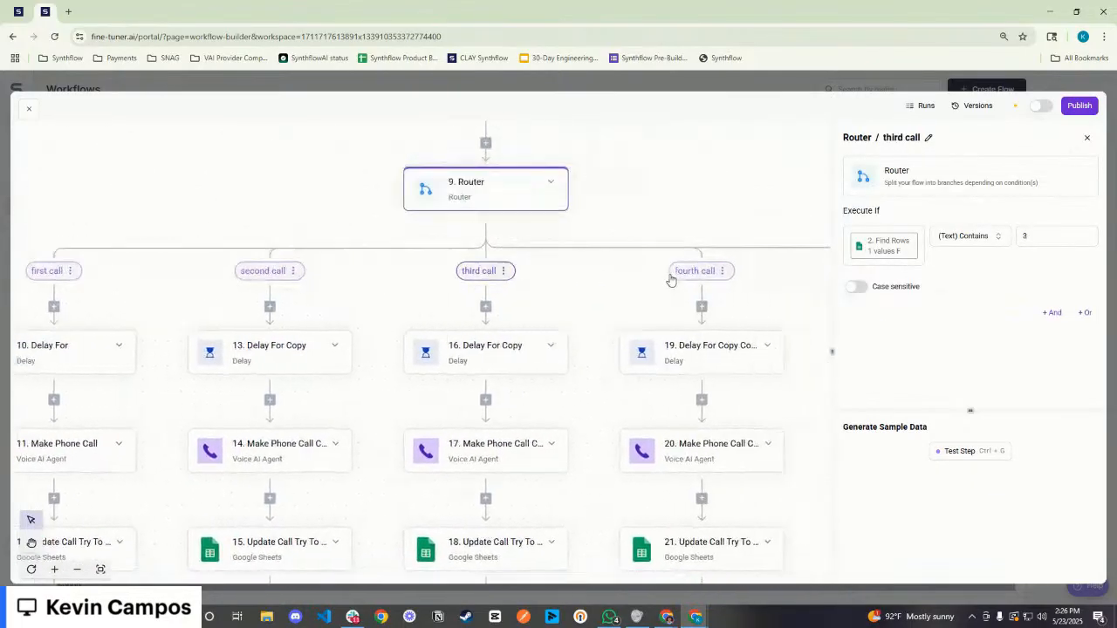
click(649, 270)
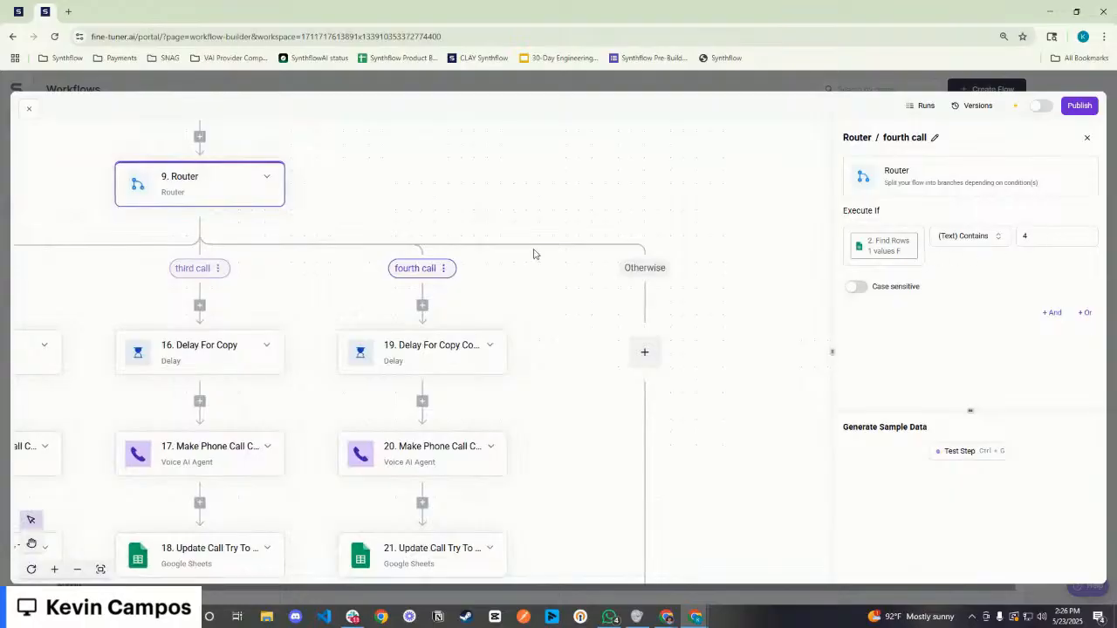
click(1035, 232)
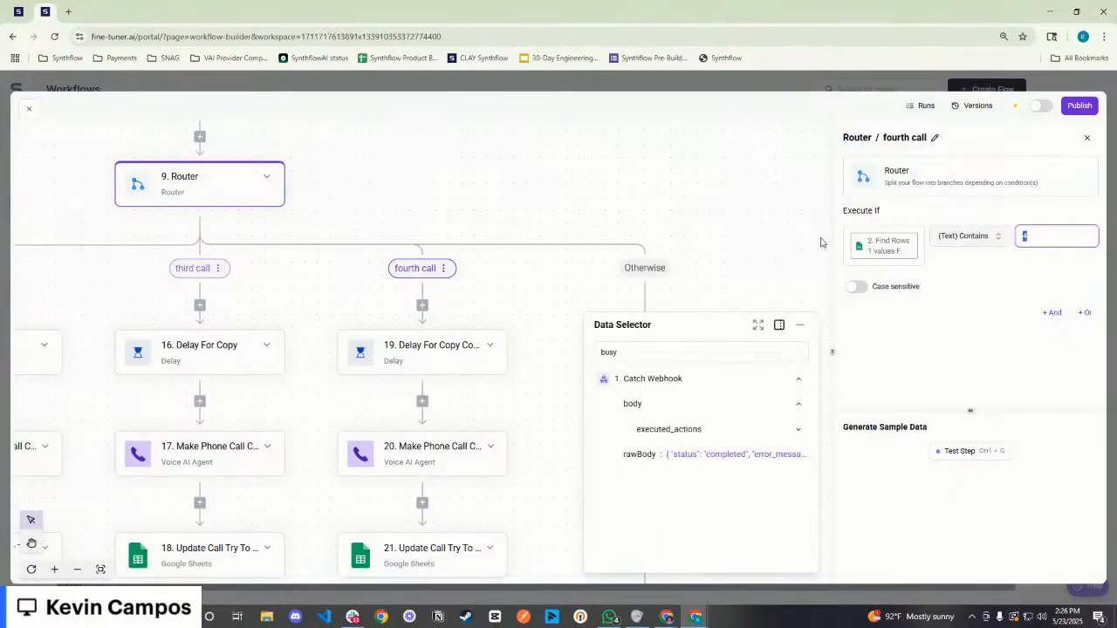
Examine the second call branch's condition value and follow its steps down to the Google Sheets update
click(195, 269)
click(192, 274)
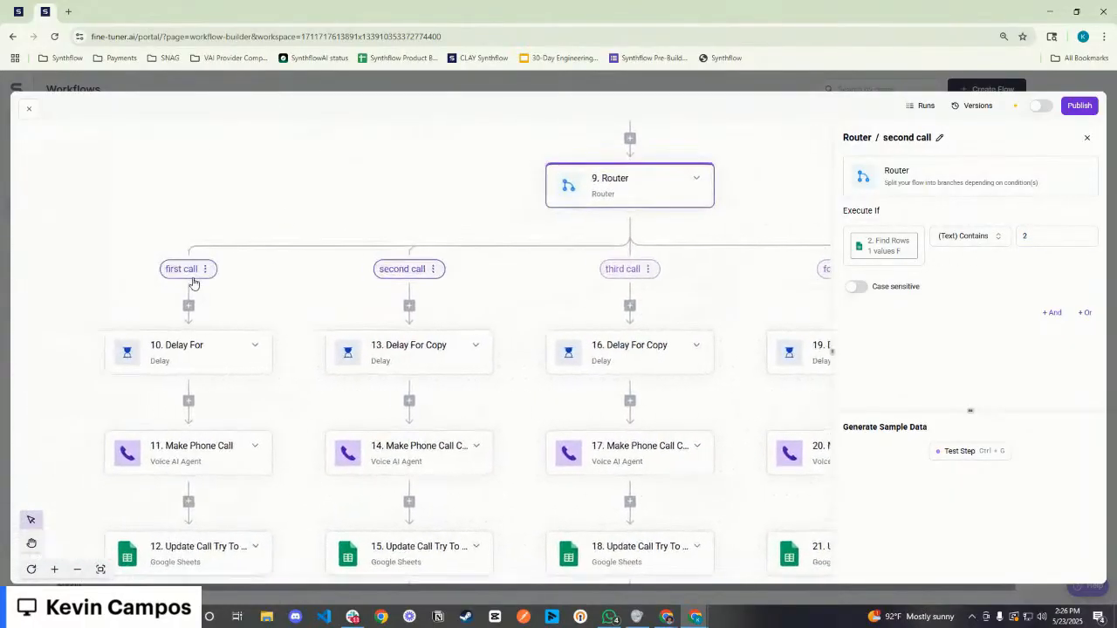
scroll(386, 295, down, 4)
scroll(385, 303, up, 3)
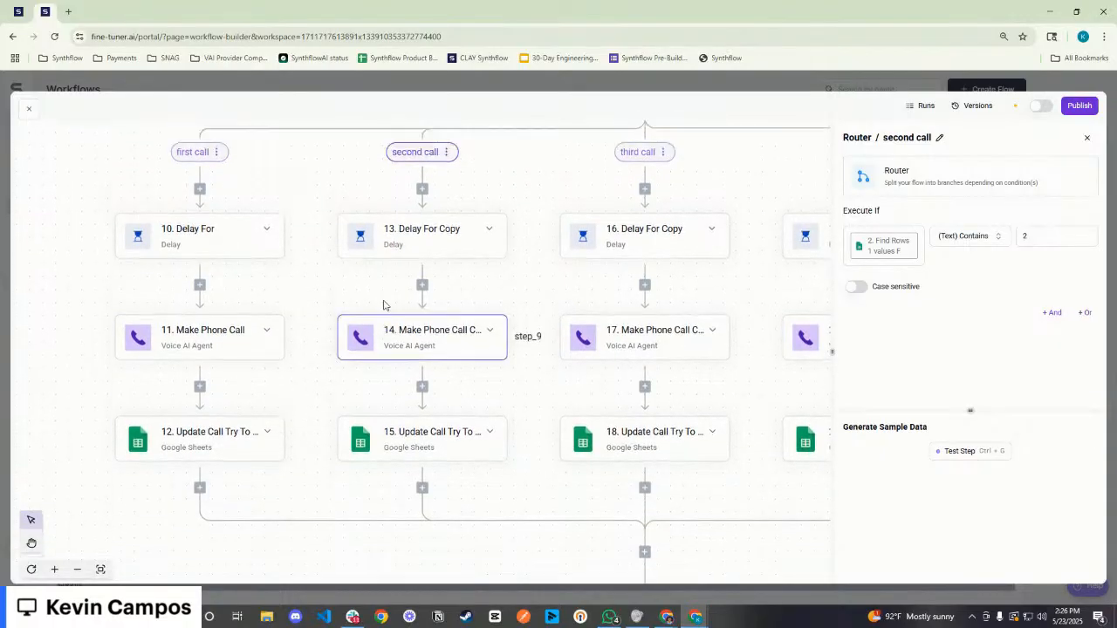
scroll(216, 512, down, 2)
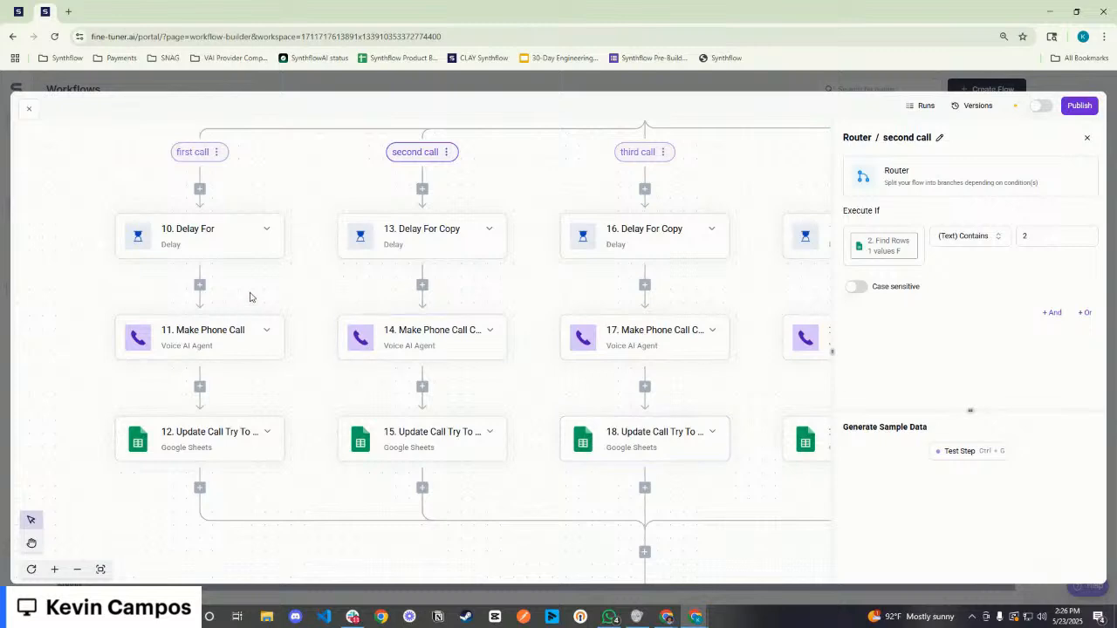
scroll(279, 294, up, 7)
scroll(261, 310, down, 5)
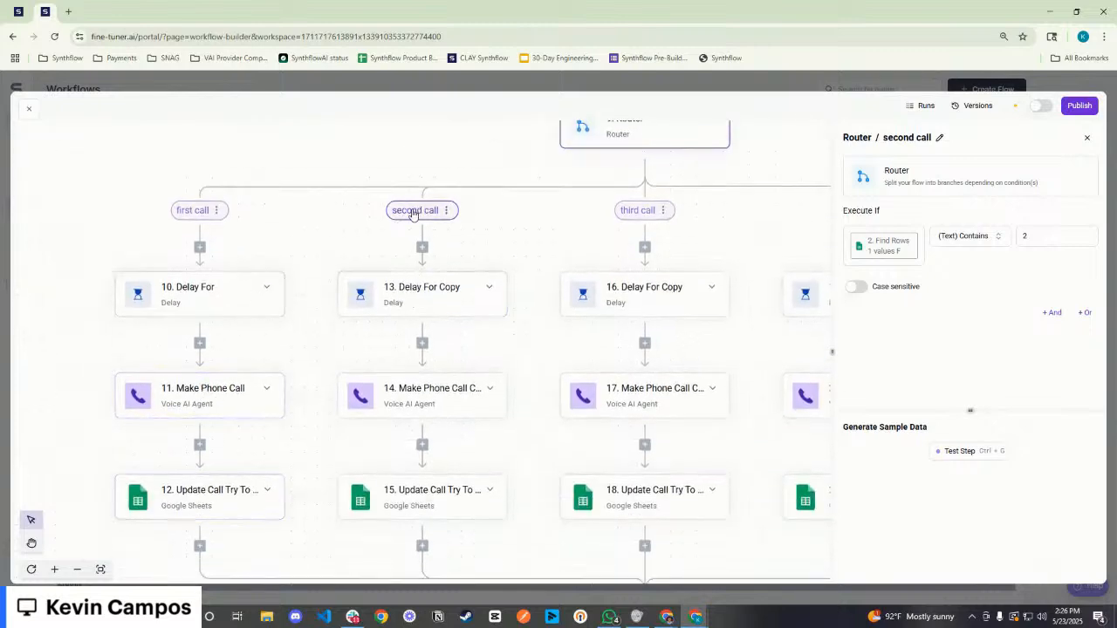
click(1027, 237)
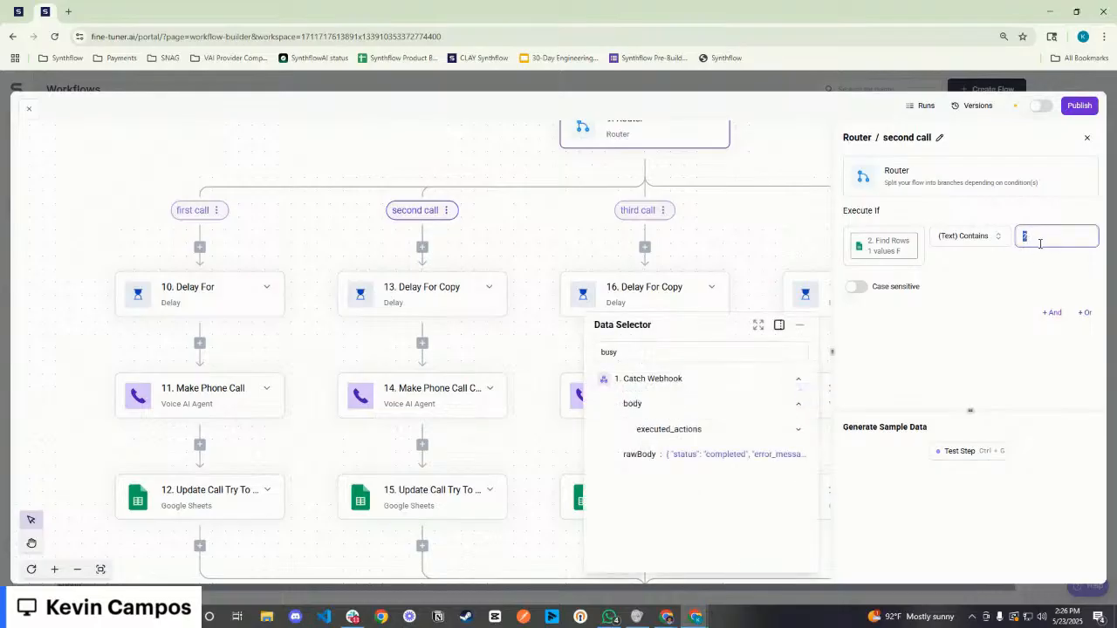
scroll(297, 270, down, 3)
scroll(279, 273, up, 1)
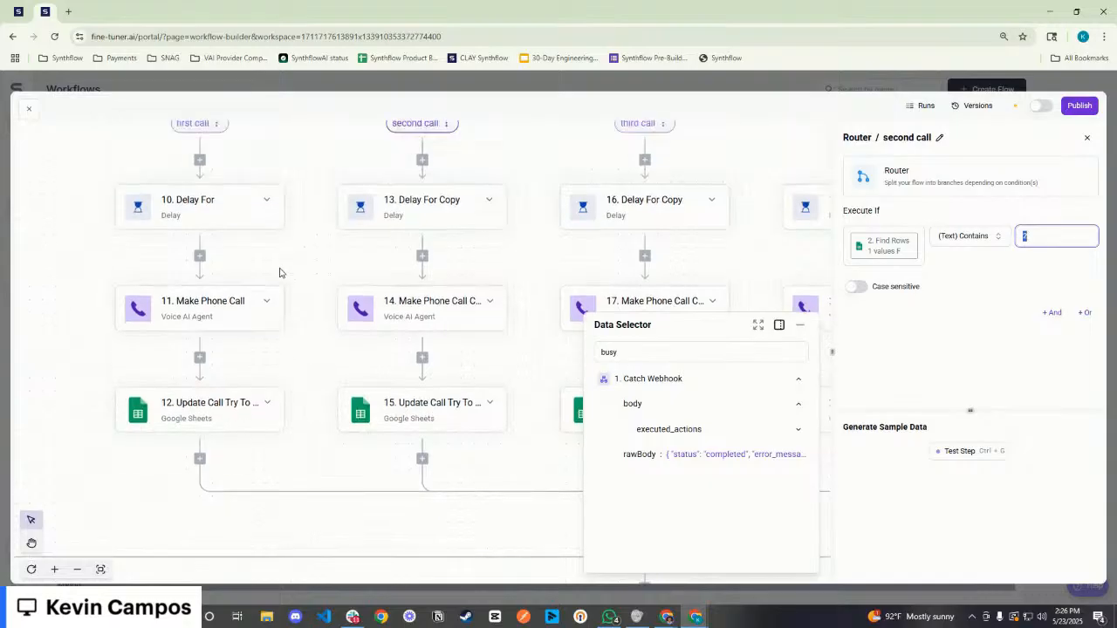
scroll(279, 273, up, 1)
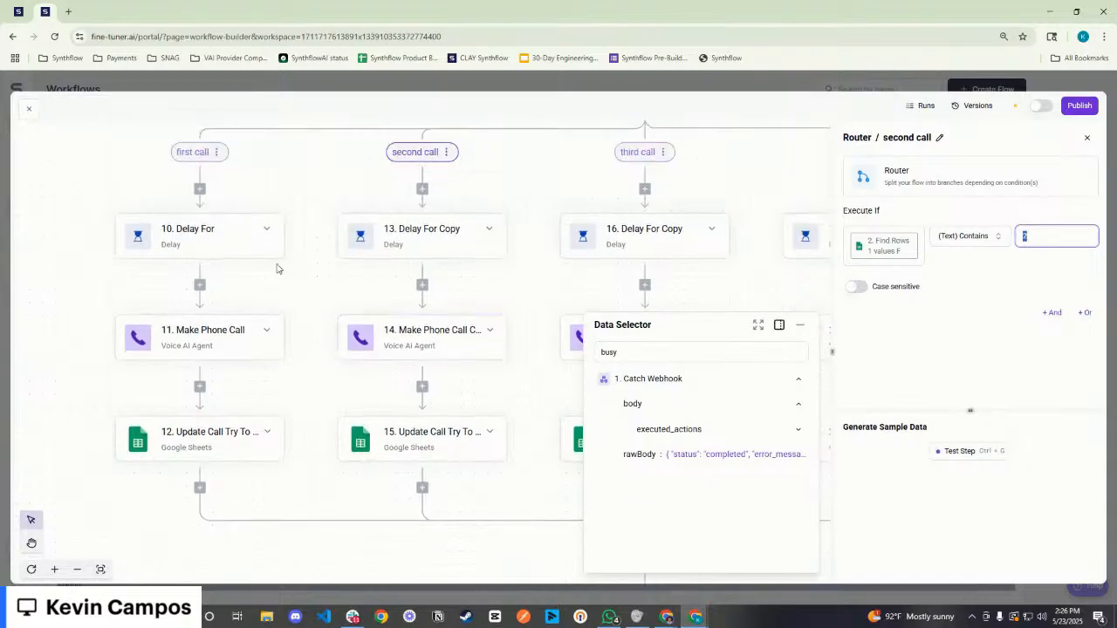
Examine the delay unit and amount in the second call branch, along with the steps that follow it
click(393, 244)
scroll(381, 282, up, 2)
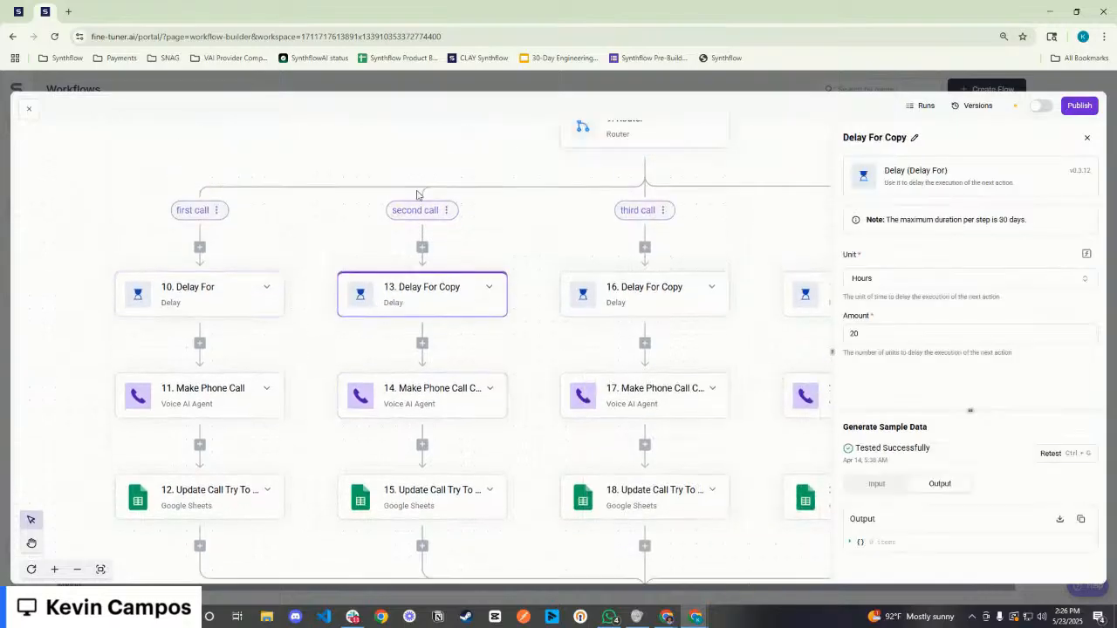
double_click(848, 335)
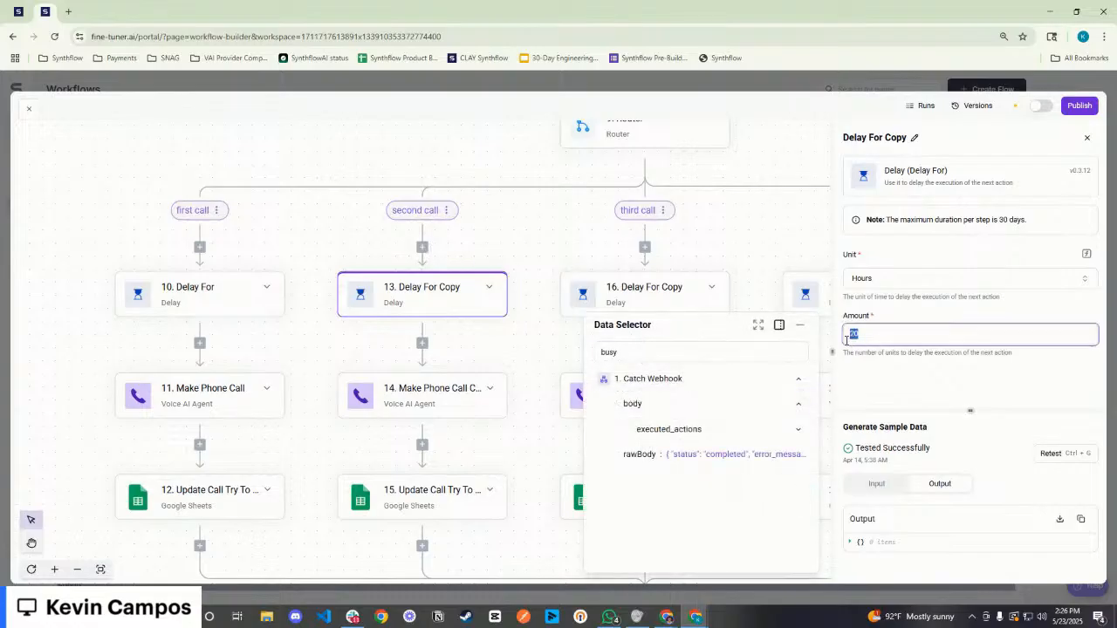
scroll(440, 332, down, 3)
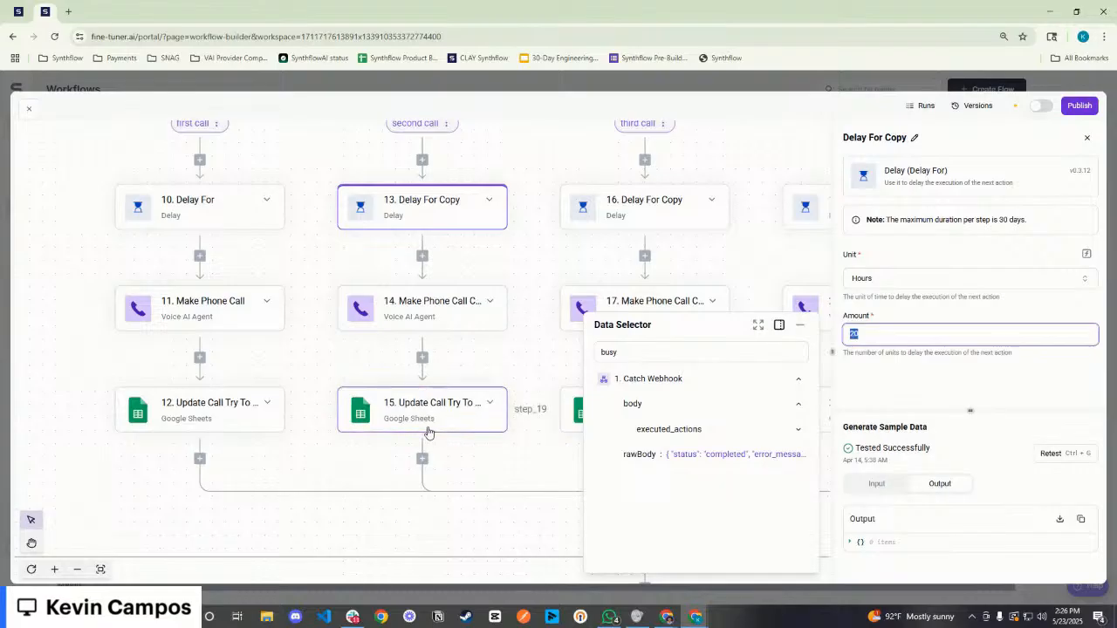
scroll(432, 432, up, 4)
scroll(490, 278, down, 2)
Edit the delay amount in the third call branch, entering 8, and open that branch's Google Sheets update step
click(633, 242)
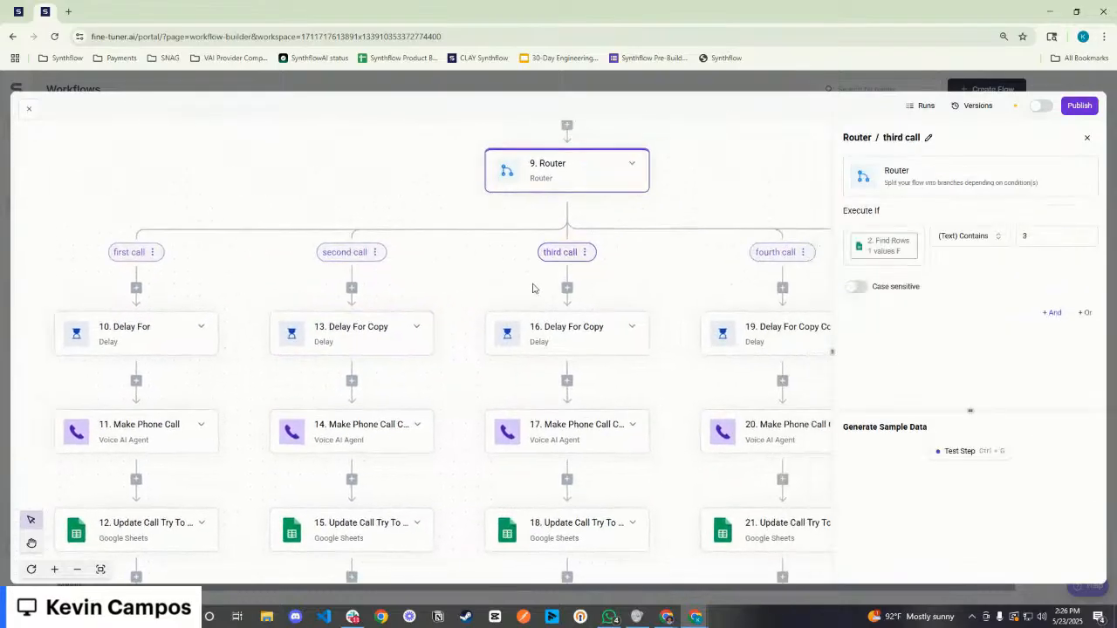
scroll(425, 280, down, 2)
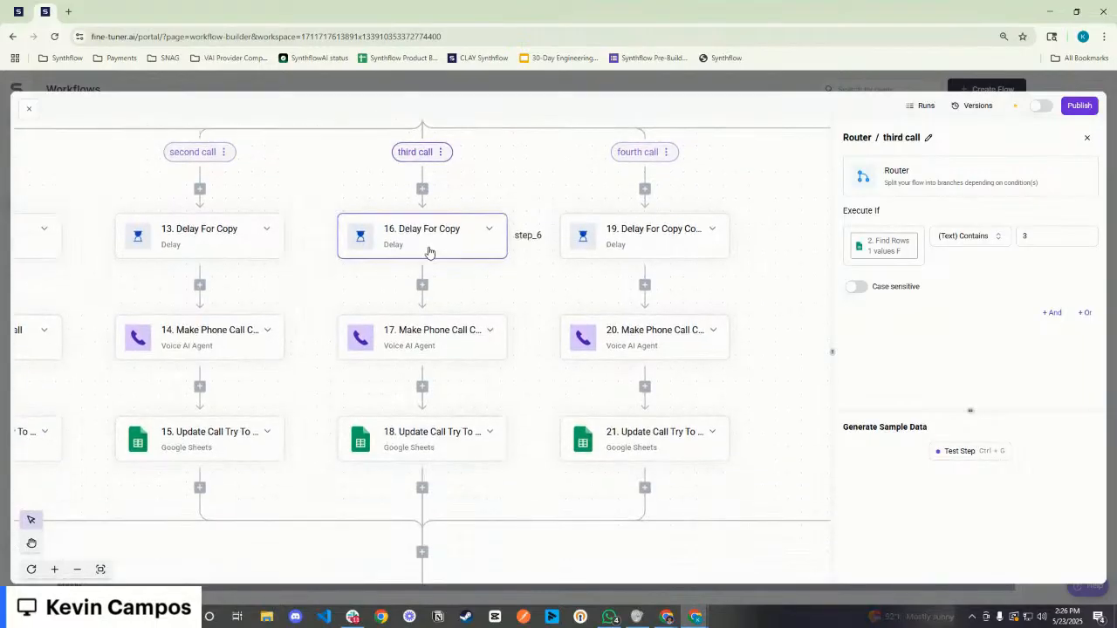
click(428, 247)
click(867, 333)
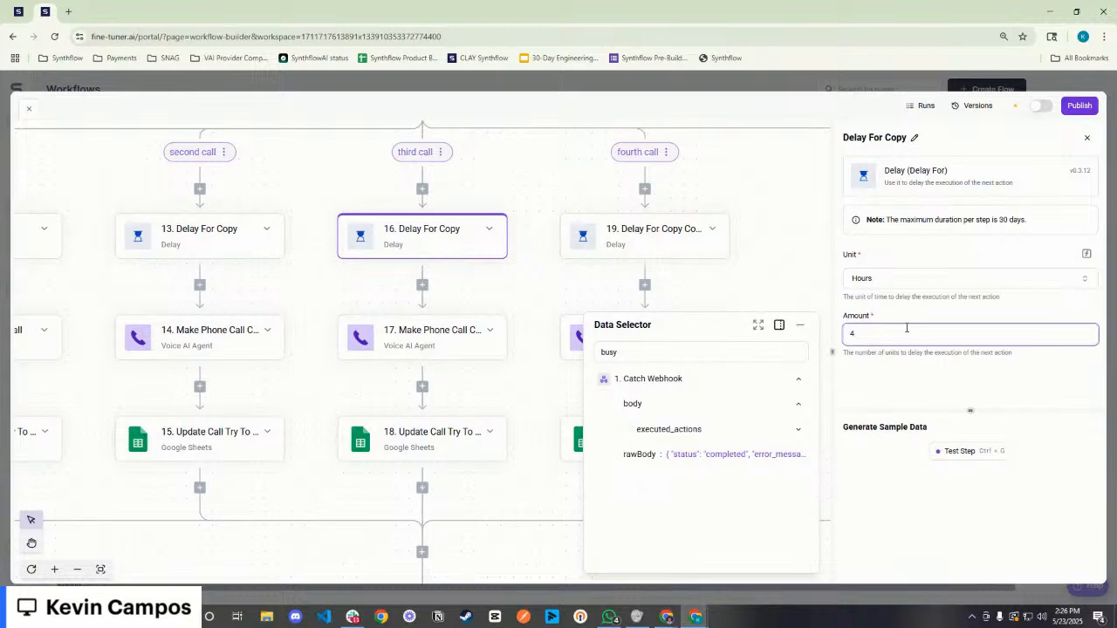
text(8)
click(436, 340)
click(414, 448)
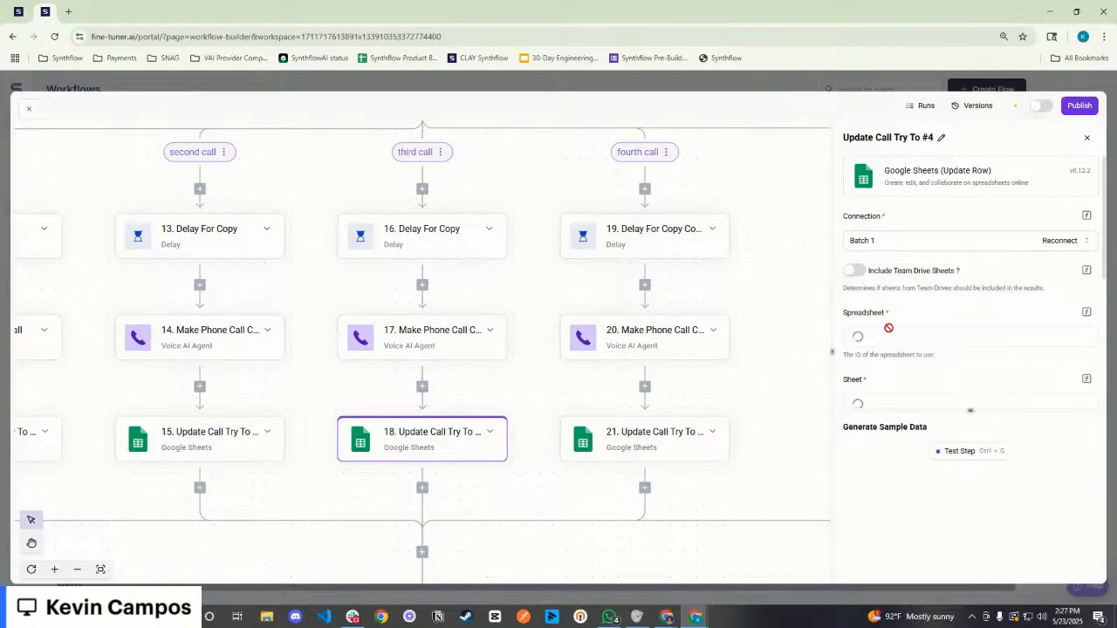
Examine the fourth call branch's condition and the amount of its delay
click(634, 154)
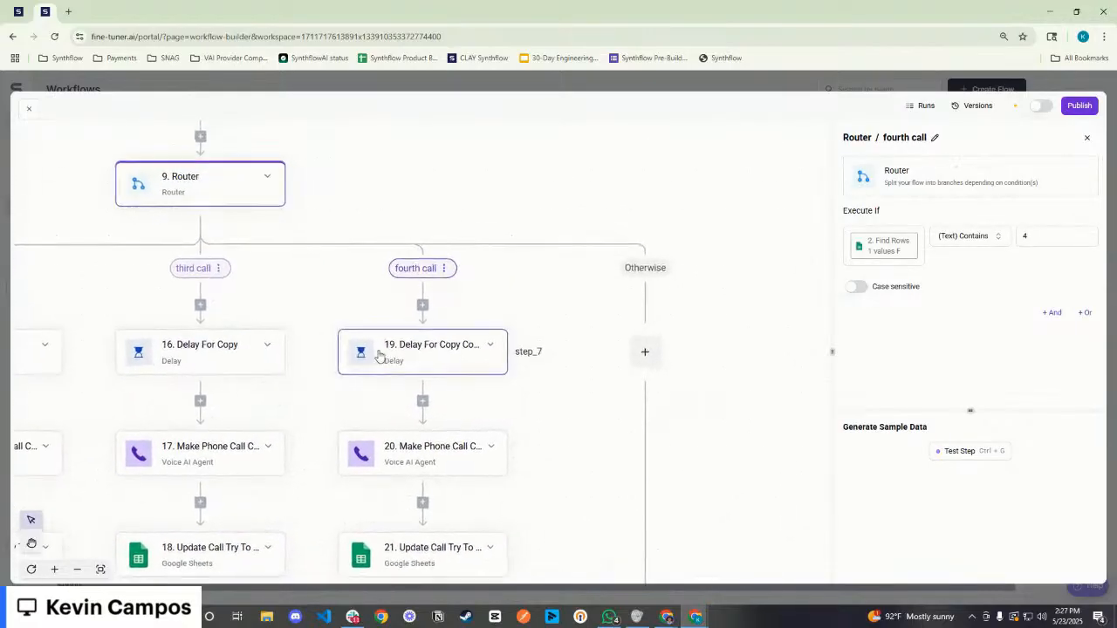
scroll(404, 354, down, 2)
click(409, 232)
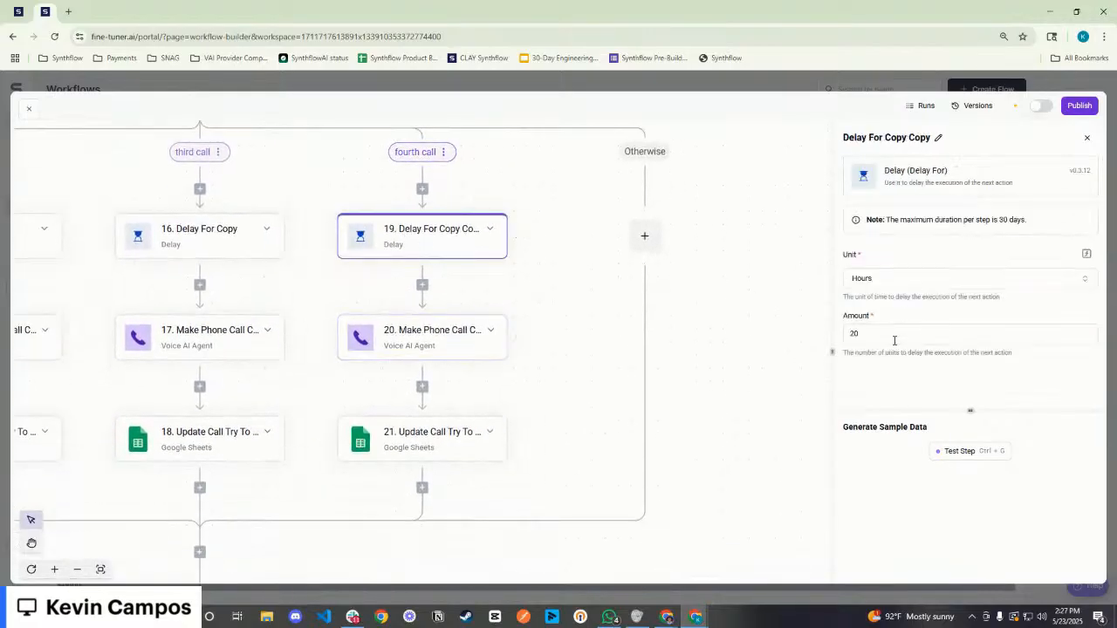
click(855, 335)
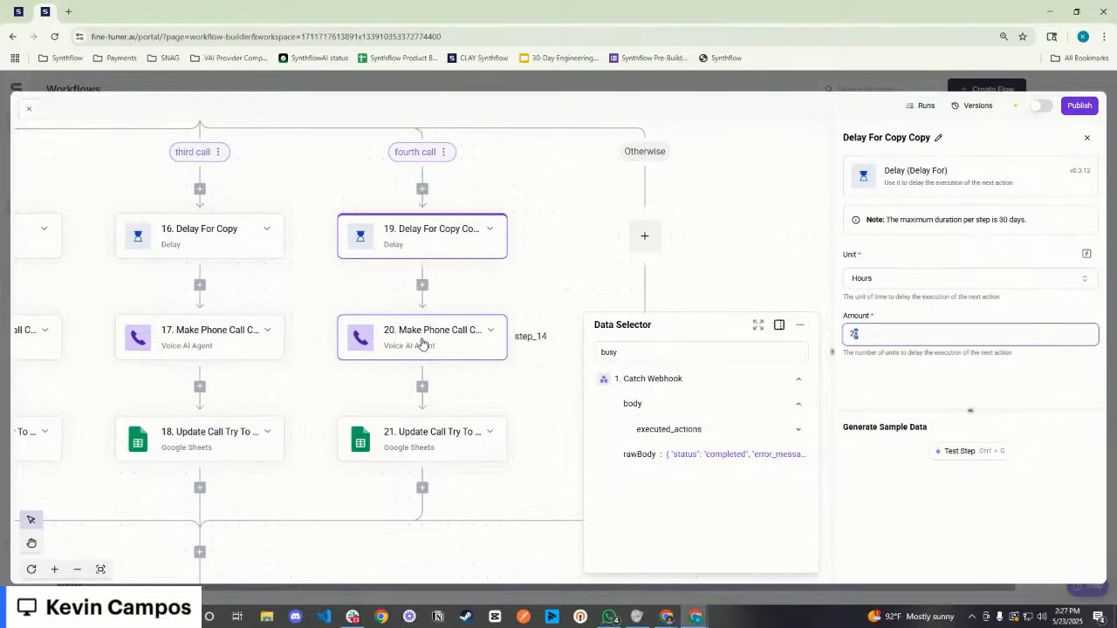
Find the Call try # value in the Google Sheets update step of the fourth call branch
click(460, 445)
scroll(922, 302, down, 5)
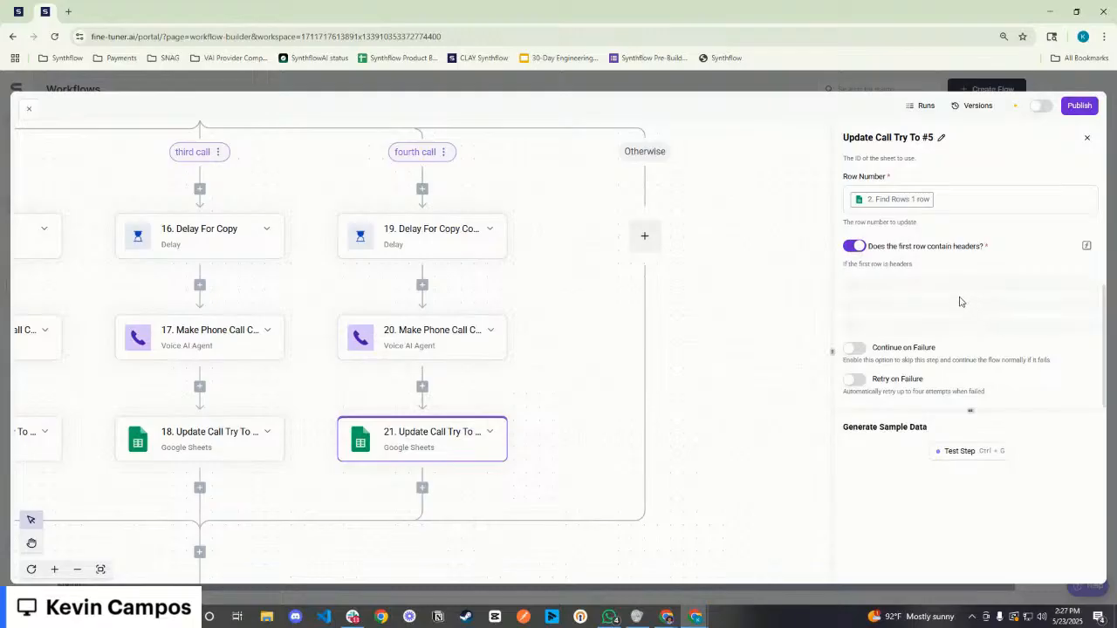
scroll(951, 301, down, 5)
scroll(947, 302, up, 1)
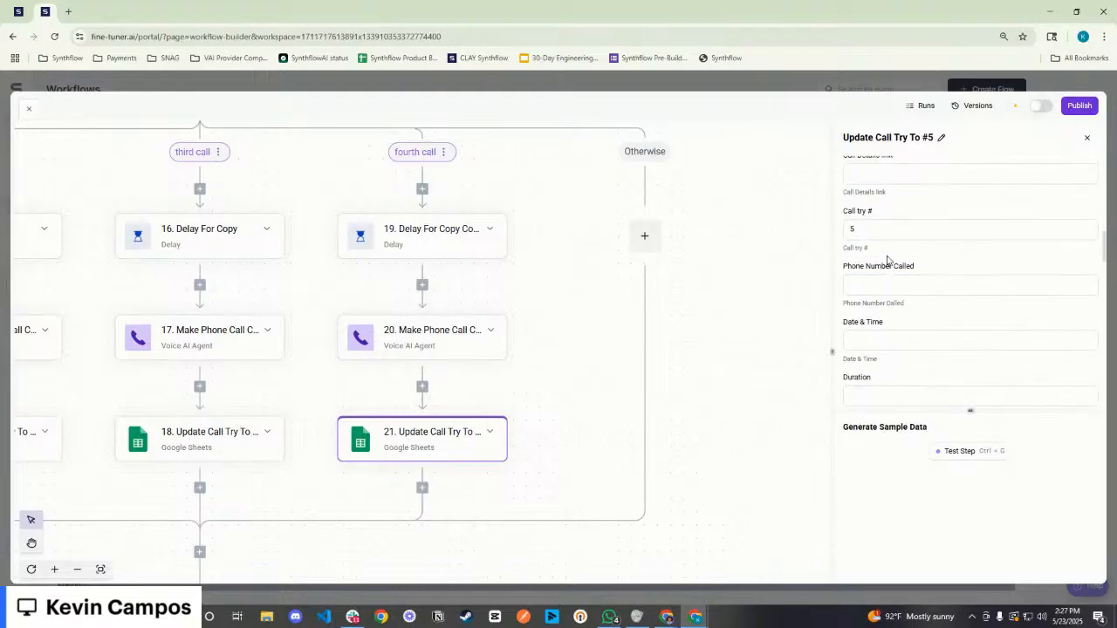
drag(873, 232, 831, 240)
Review all four call branches and the Otherwise path together beneath the Reached Voicemail router
scroll(463, 259, up, 3)
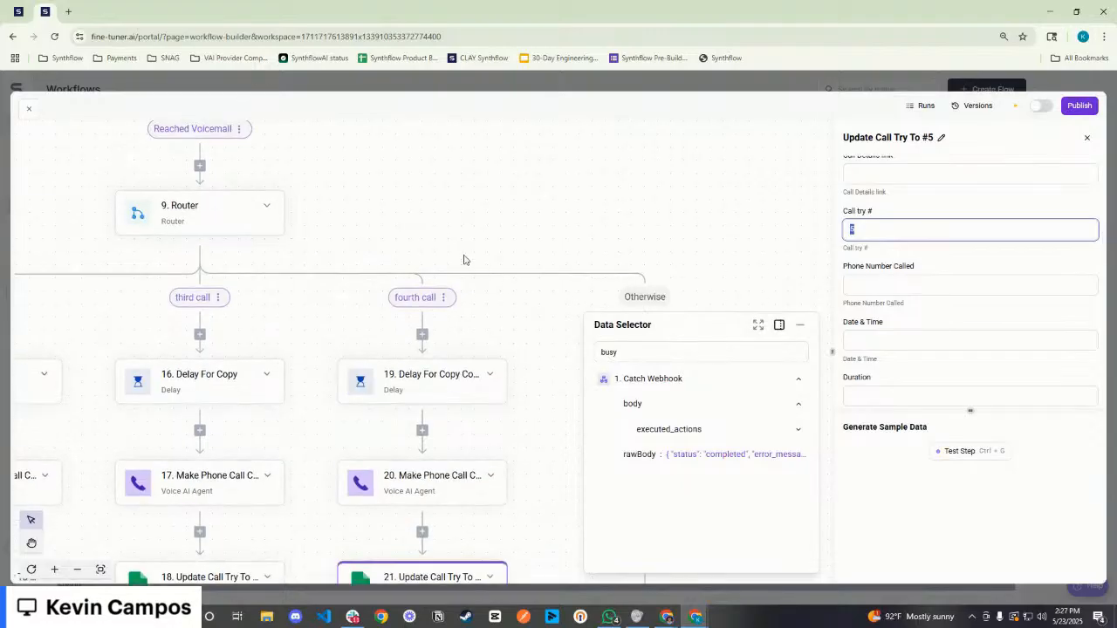
click(436, 239)
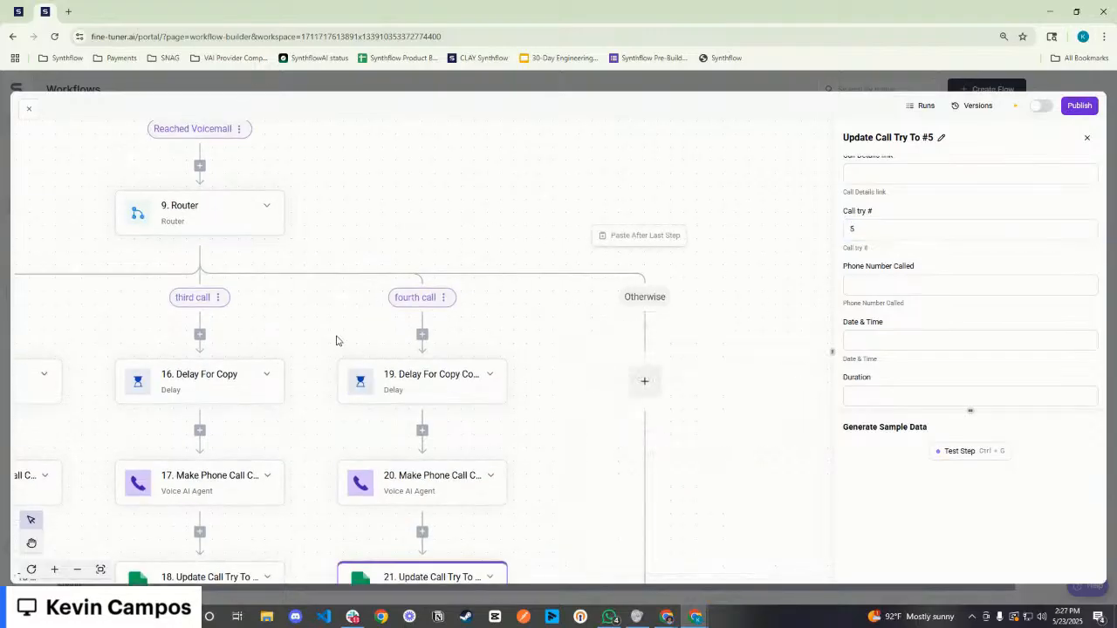
scroll(336, 340, down, 2)
drag(340, 332, 432, 341)
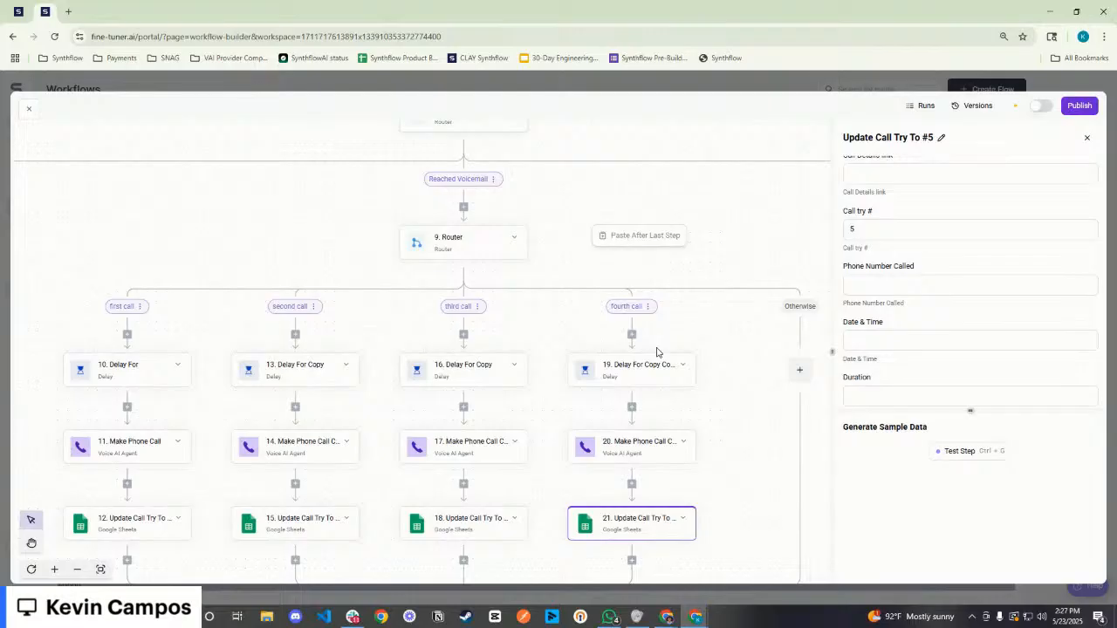
Highlight the Call try # label and its value in the fourth call branch's Google Sheets update step
scroll(705, 384, down, 1)
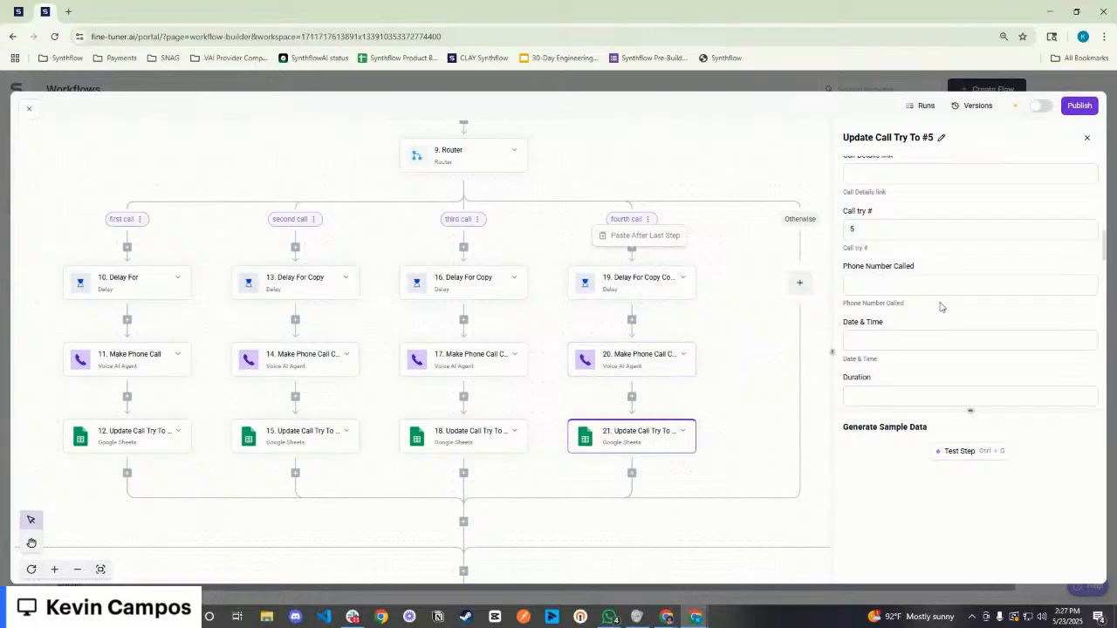
drag(872, 221, 848, 224)
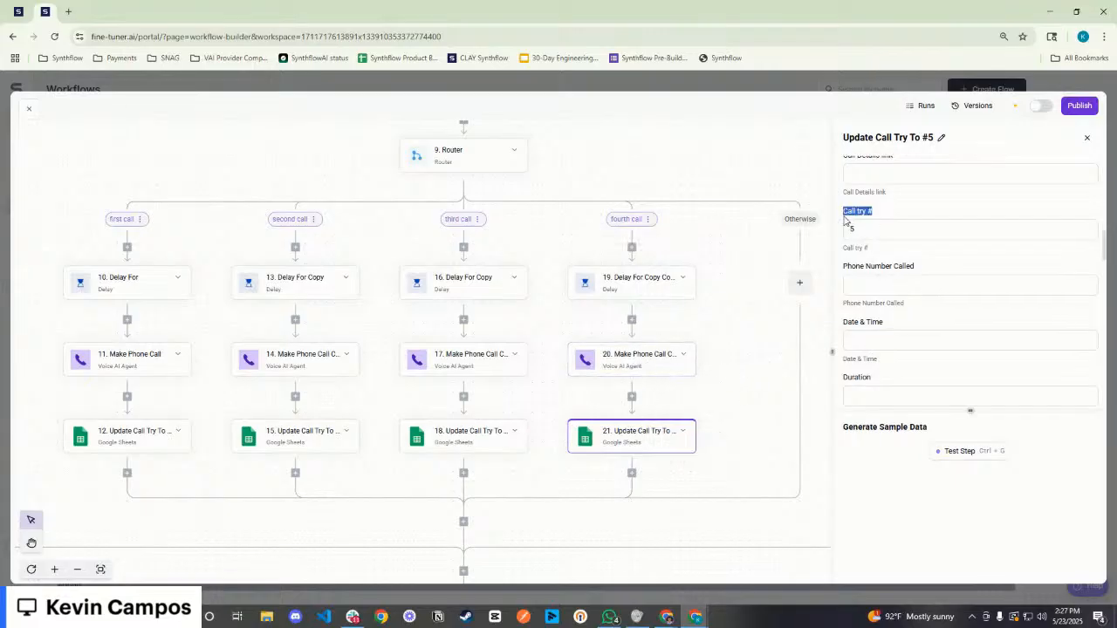
click(860, 229)
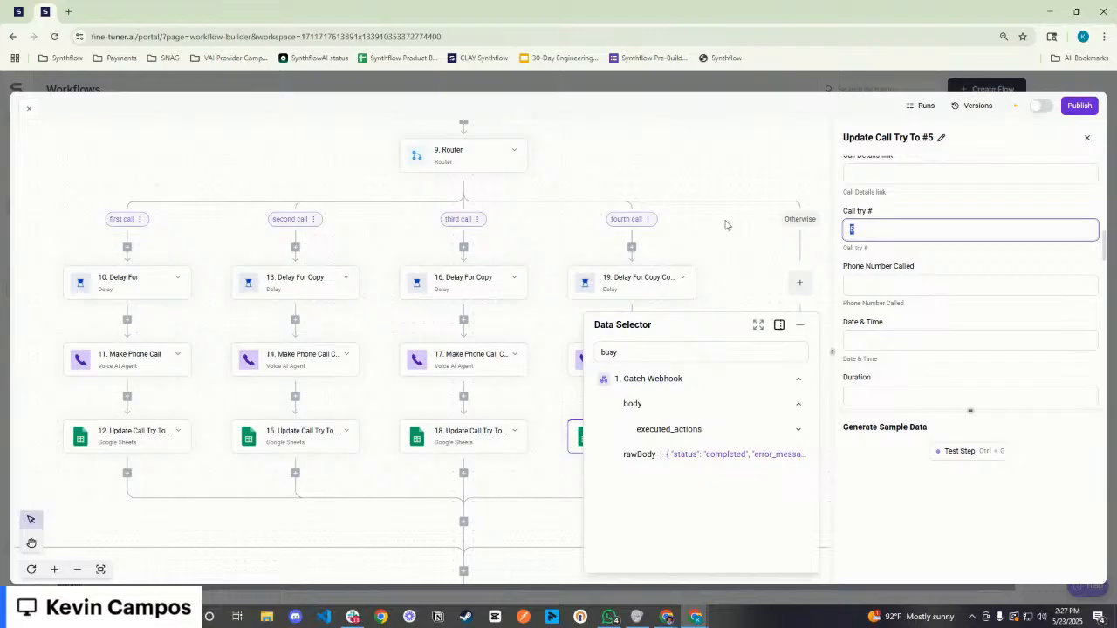
Publish the webhook results workflow
scroll(684, 241, up, 2)
click(1077, 105)
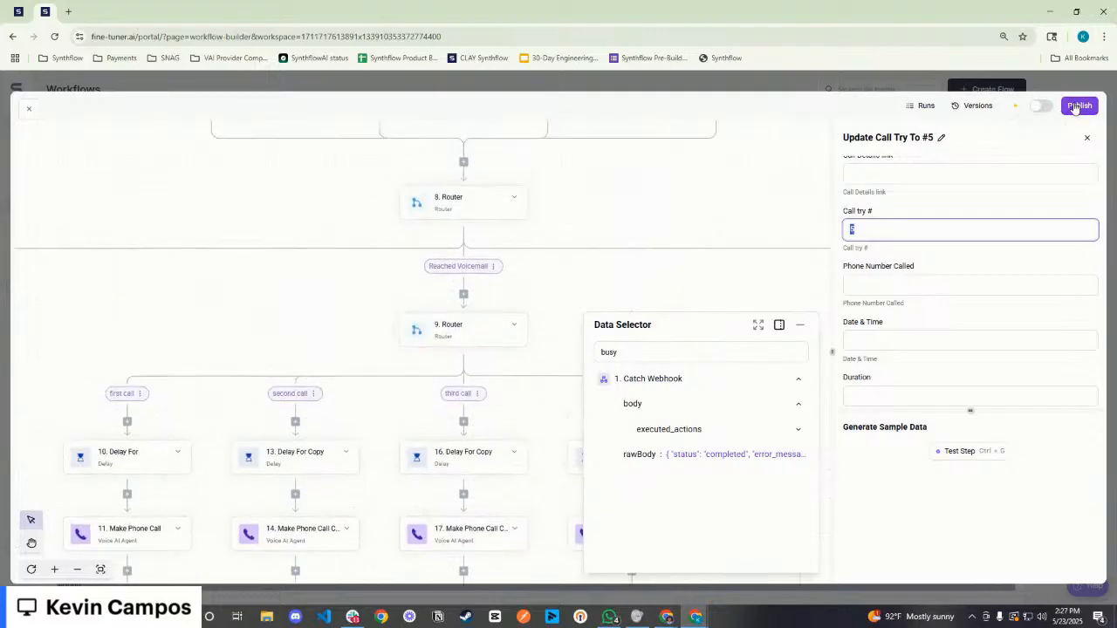
scroll(695, 347, up, 2)
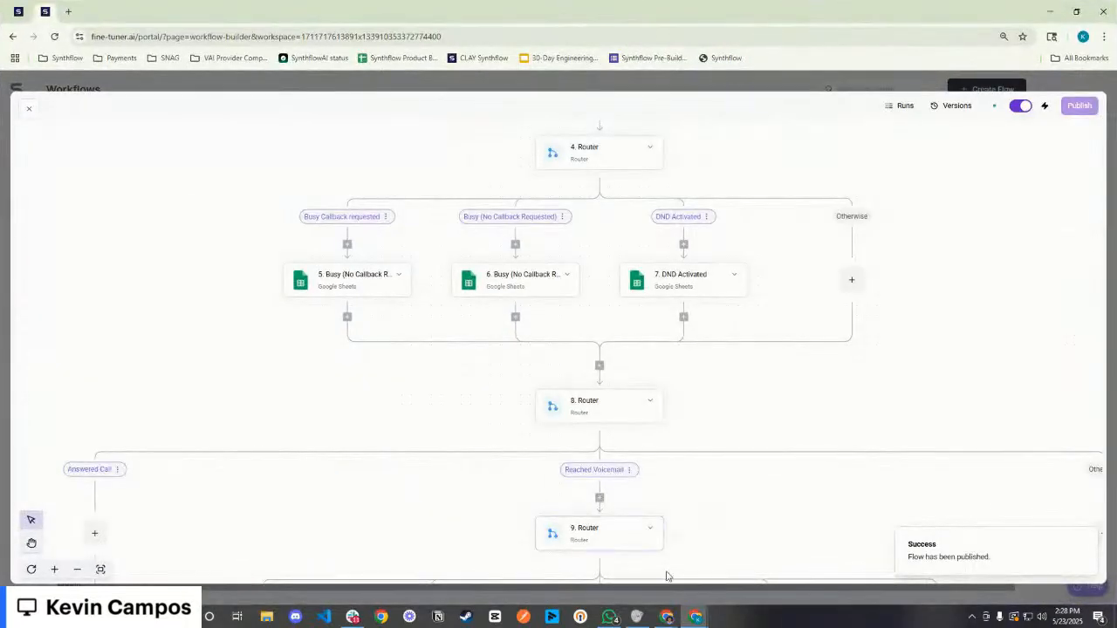
Switch to the browser window with the webinar document and view the Synthflow Academy event page for the outbound campaigns live build
mouse_move(666, 616)
click(569, 578)
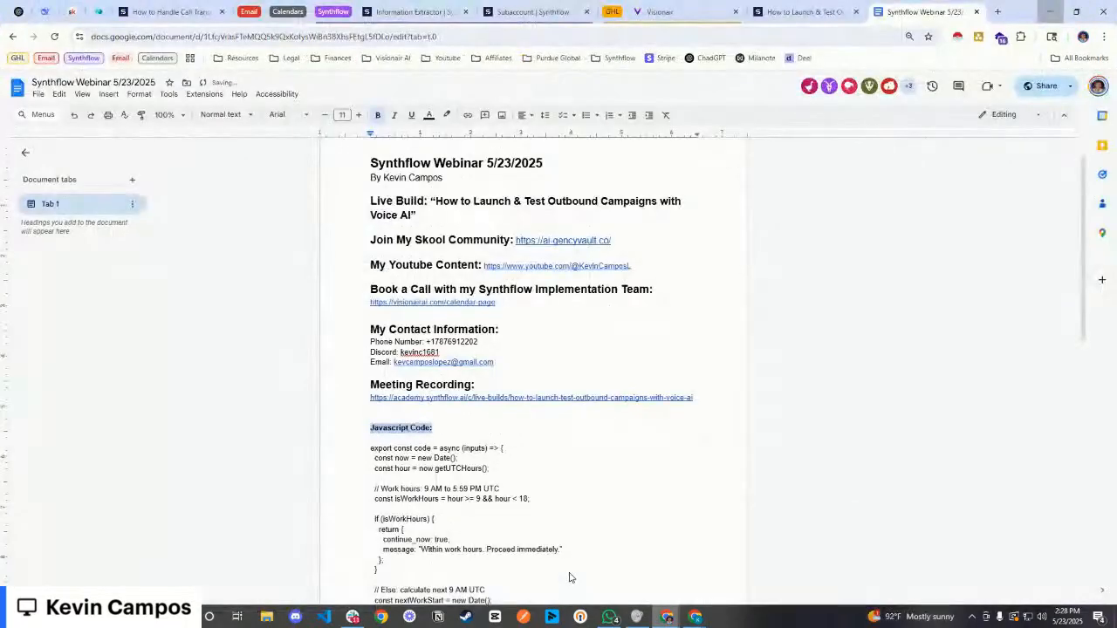
click(795, 13)
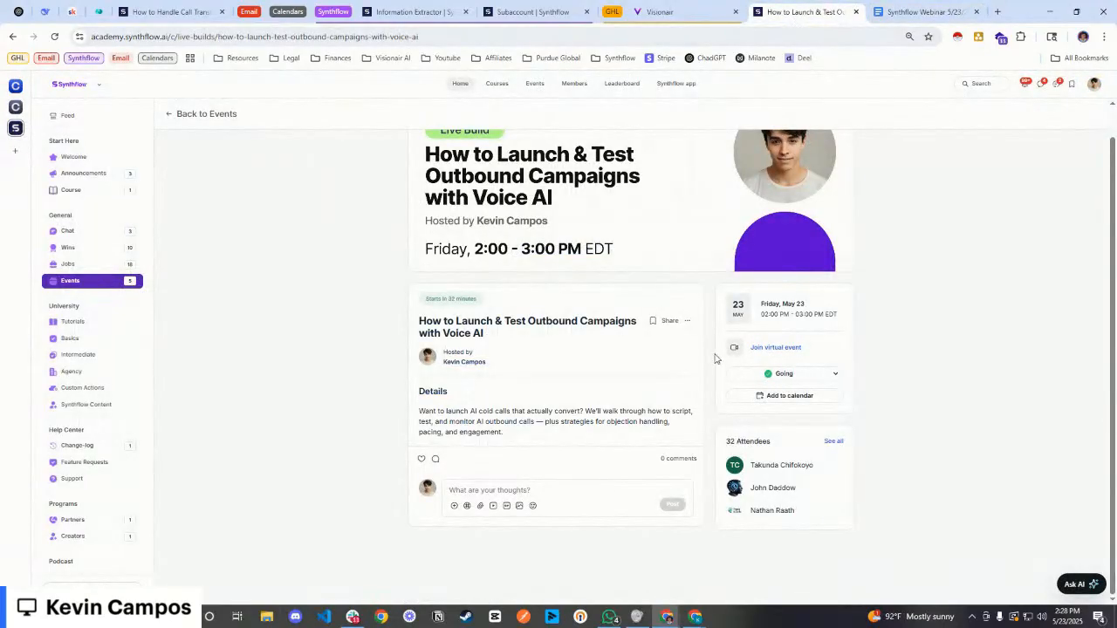
scroll(684, 329, up, 1)
Return to the Synthflow Webinar 5/23/2025 document and highlight the Meeting Recording heading and link
click(917, 11)
scroll(611, 321, down, 2)
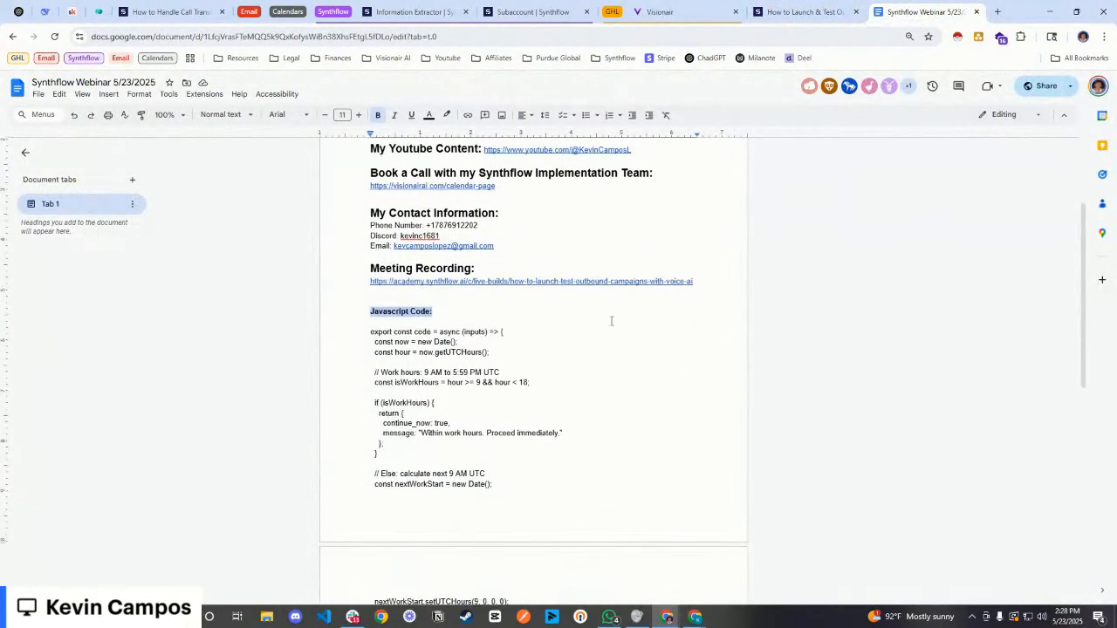
drag(703, 284, 370, 268)
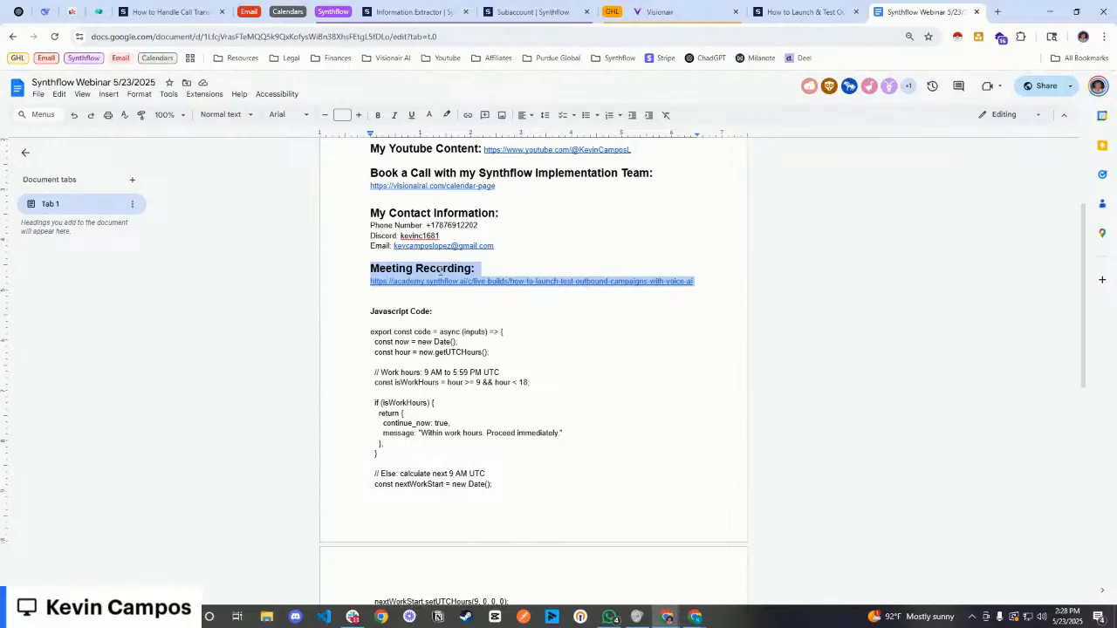
click(410, 269)
double_click(393, 272)
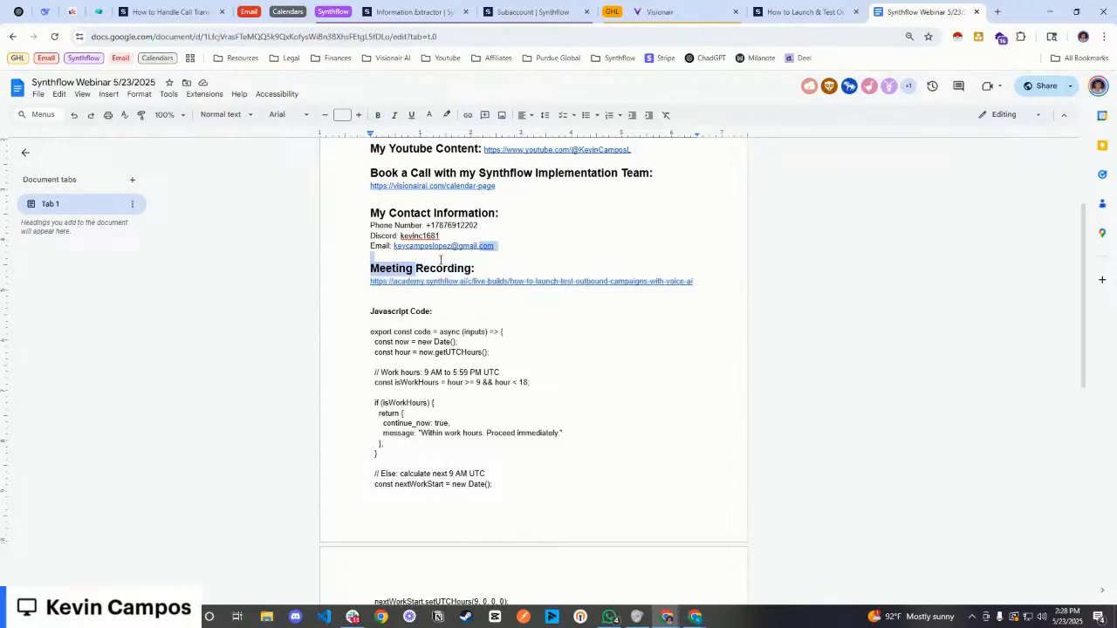
click(483, 264)
triple_click(408, 269)
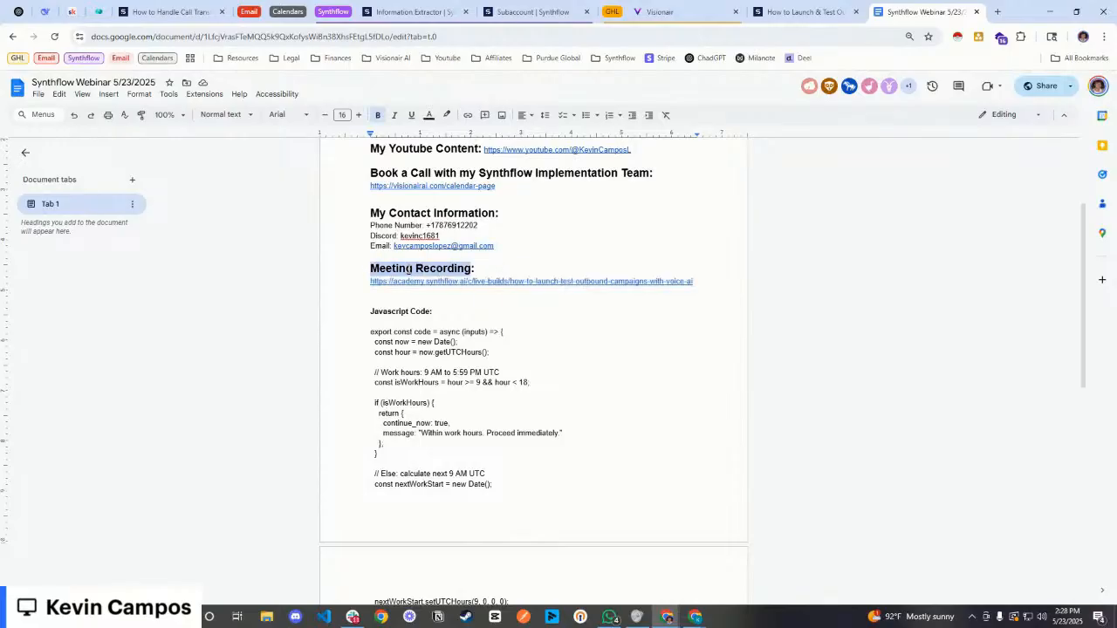
double_click(553, 271)
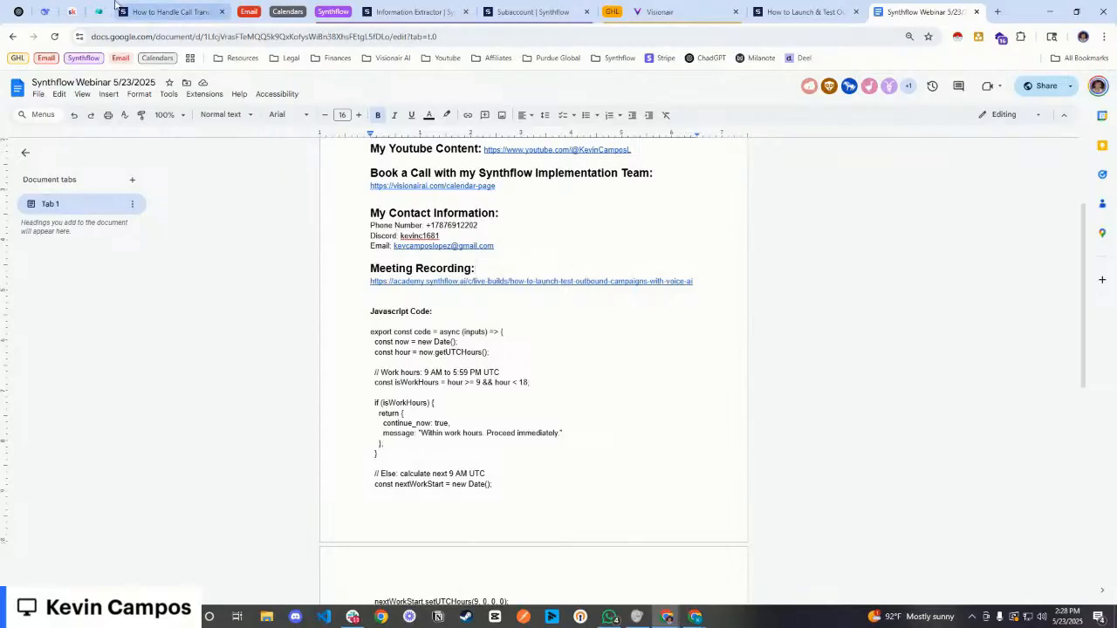
Review the links at the start of the webinar document and show the AI-Gency Vault Skool community page
scroll(595, 299, up, 3)
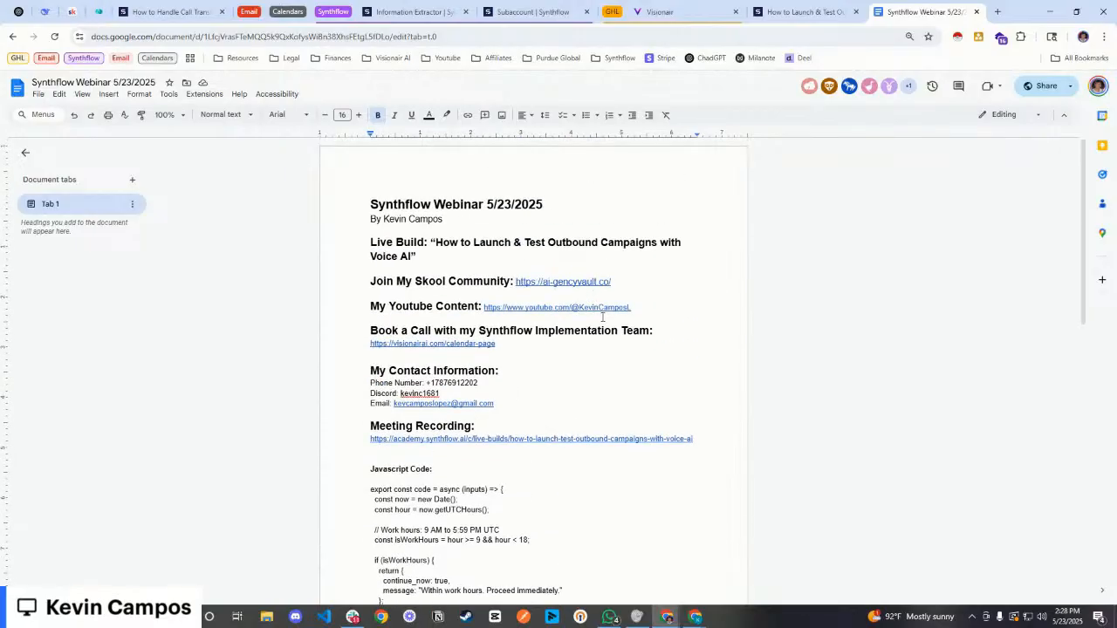
scroll(567, 334, down, 1)
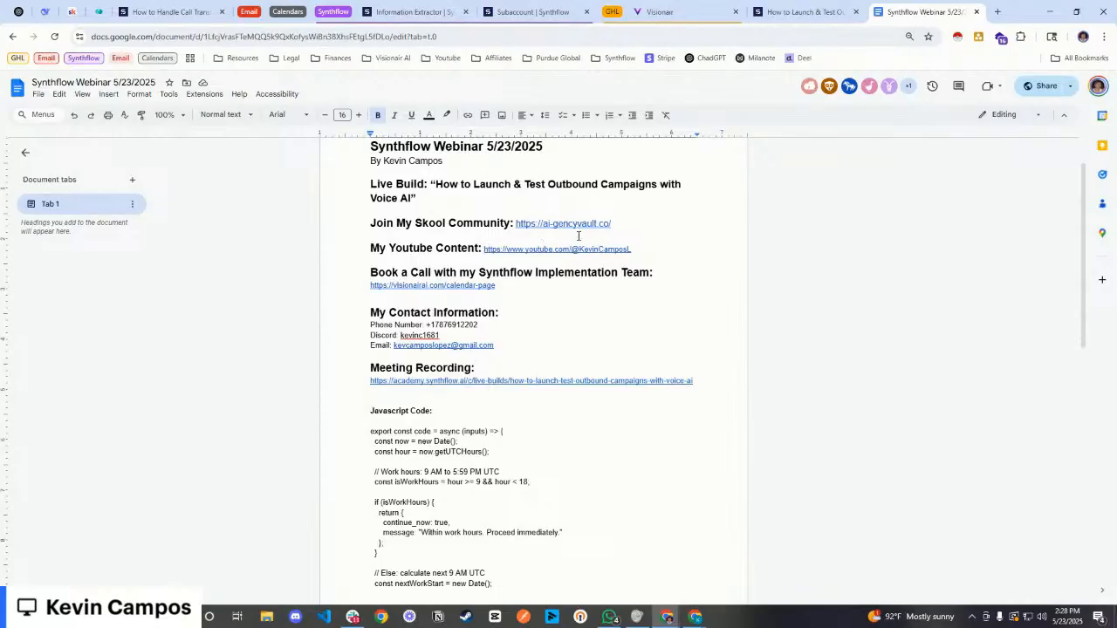
click(73, 12)
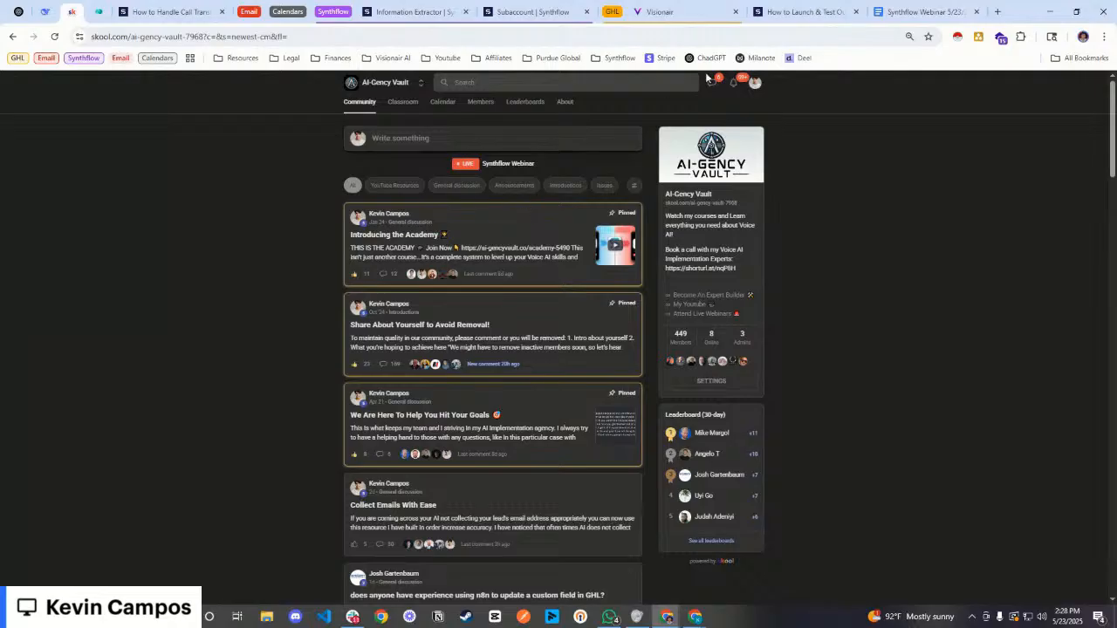
Open the Skool community link from the webinar document and choose Join For Free on the landing page
click(924, 11)
scroll(552, 286, up, 1)
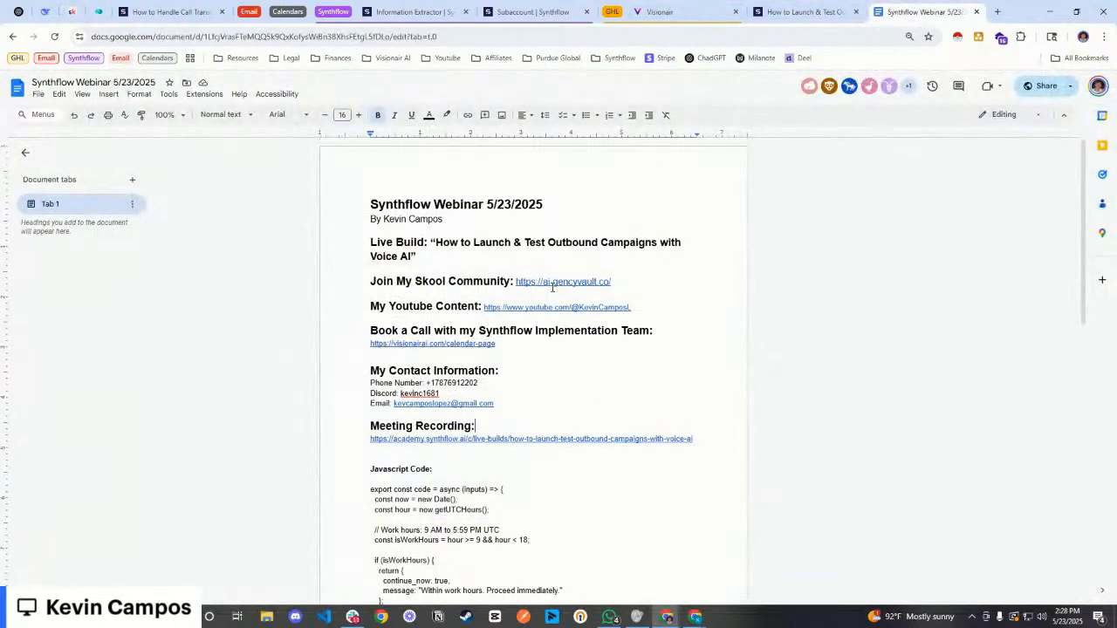
click(566, 297)
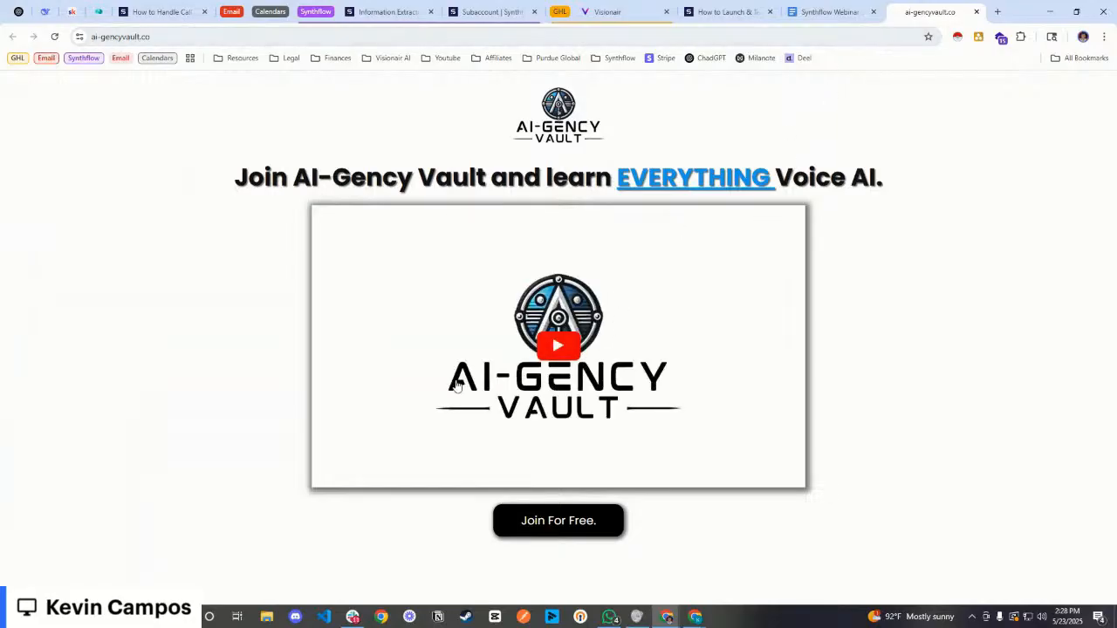
click(568, 530)
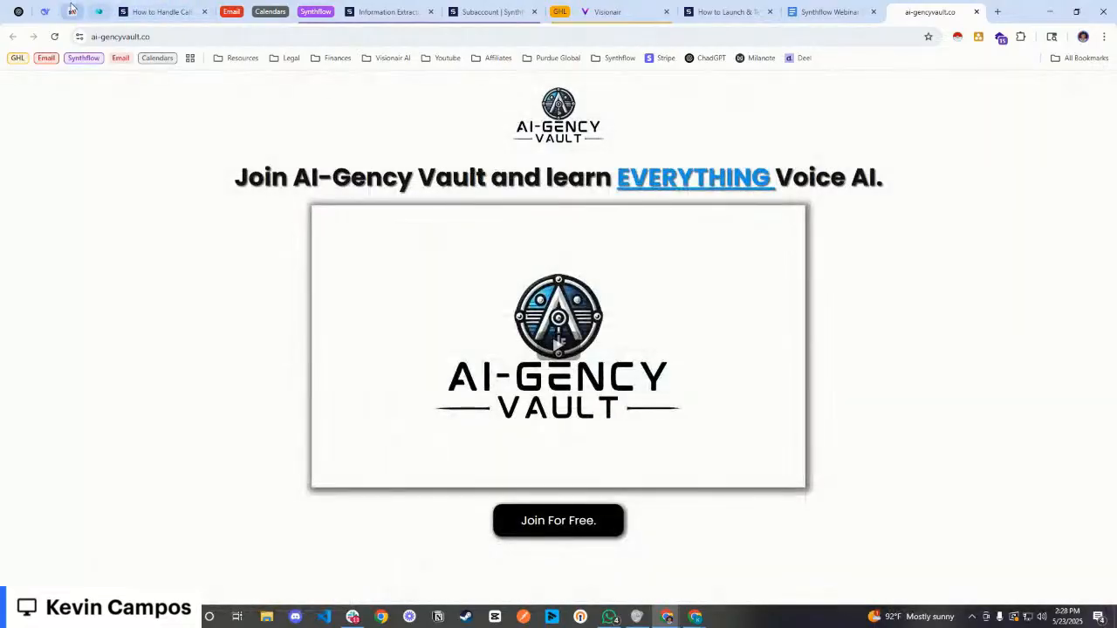
Browse the course catalogue in the AI-Gency Vault Skool community's Classroom
click(73, 12)
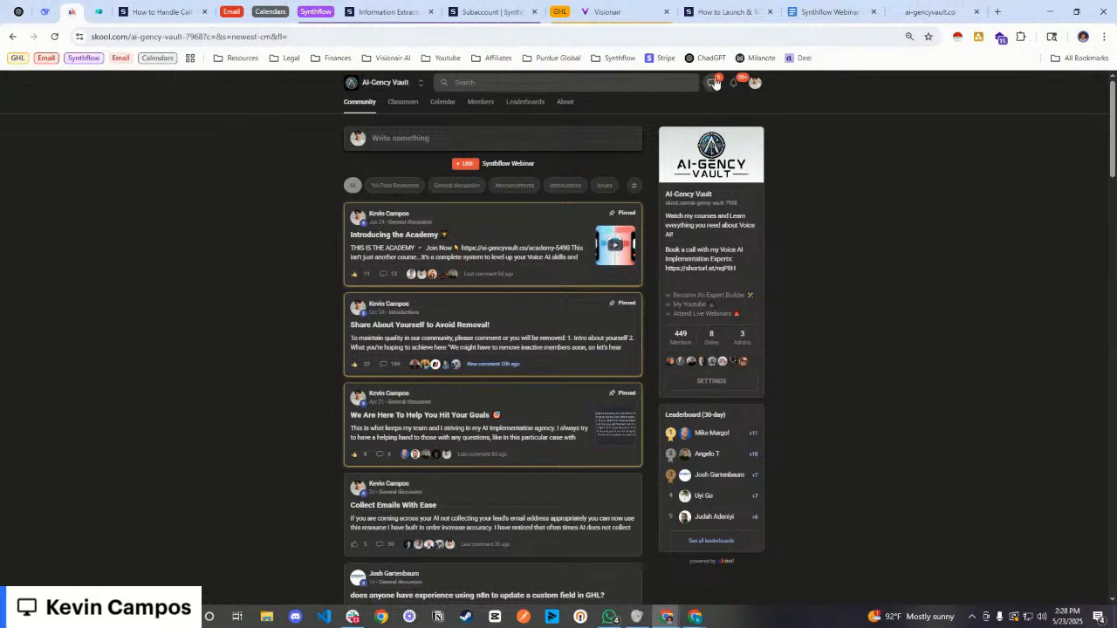
click(395, 107)
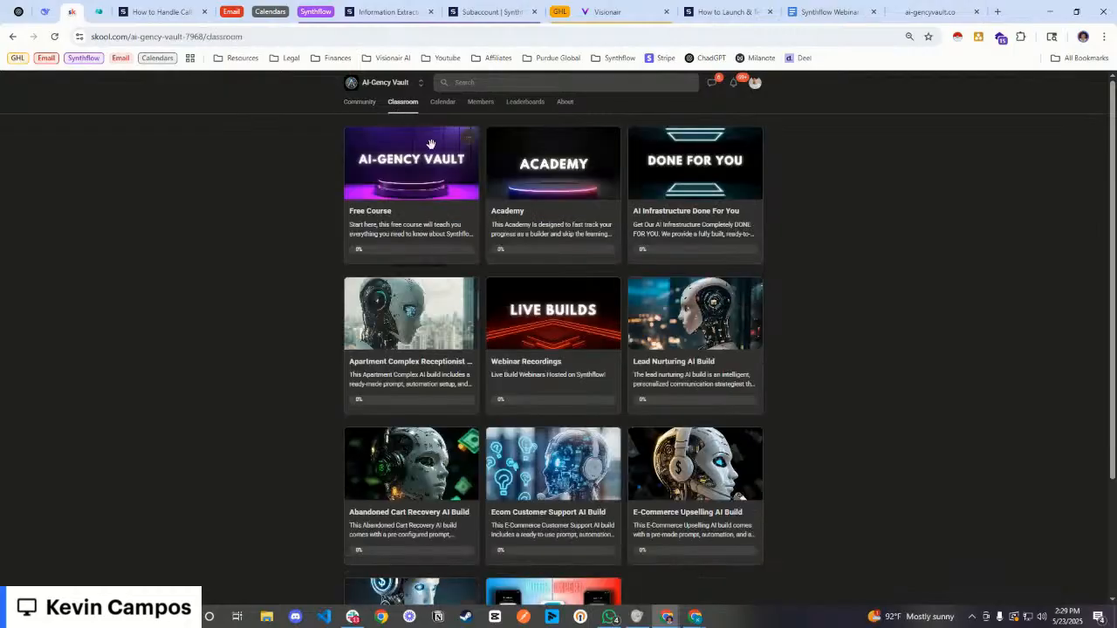
scroll(458, 353, down, 2)
scroll(458, 353, up, 1)
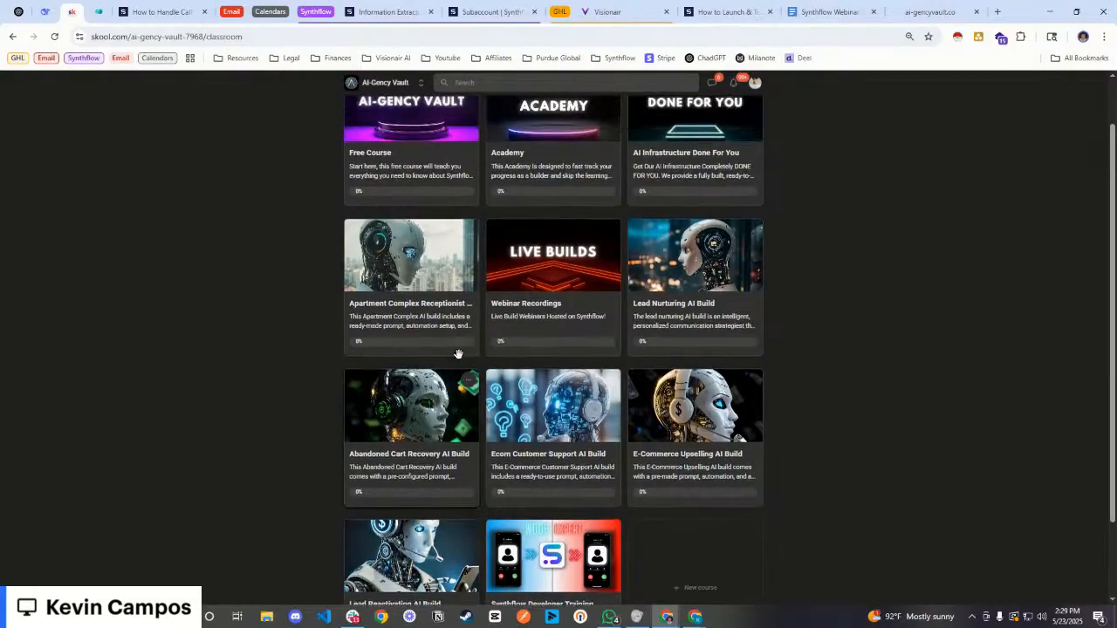
scroll(458, 353, down, 2)
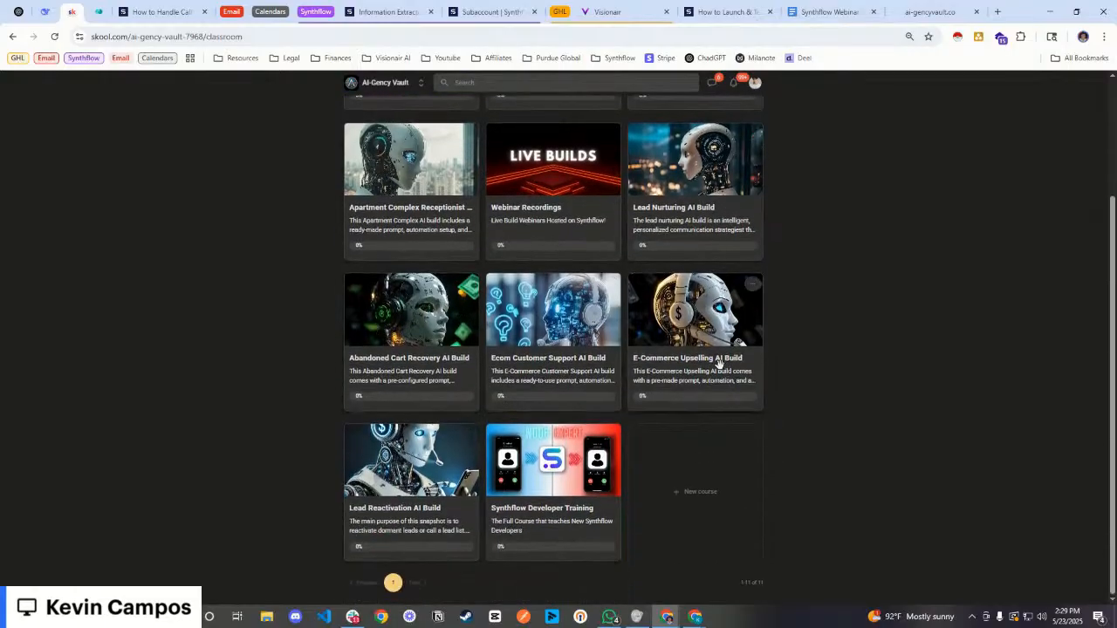
scroll(714, 349, up, 2)
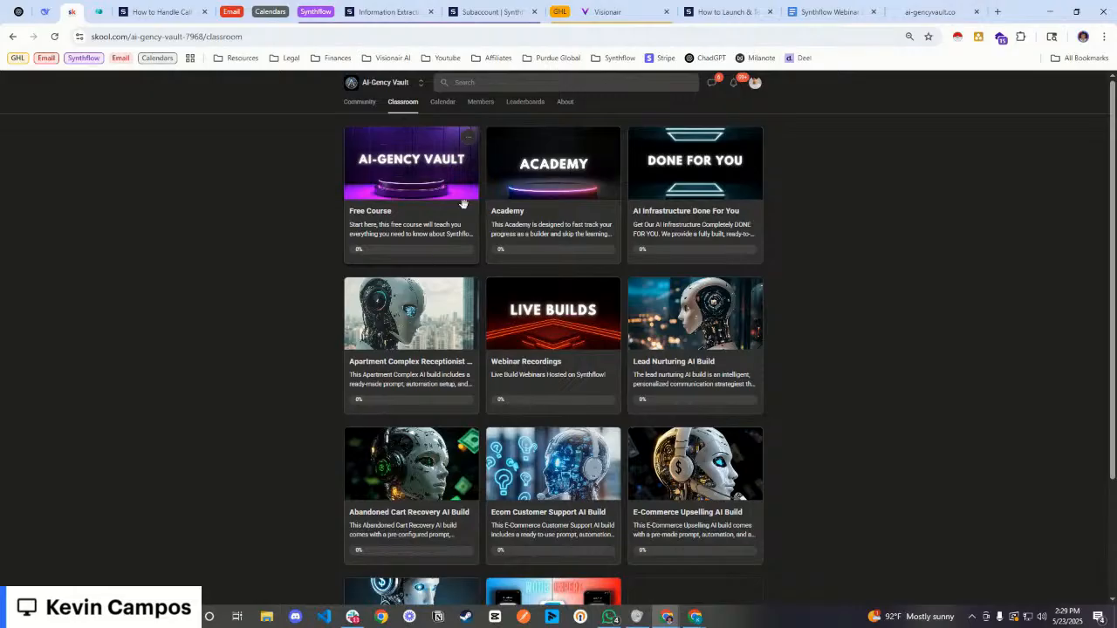
Open the Free Course, look through its modules and show the Synthflow lesson in Module 3: Laying Foundations
click(401, 181)
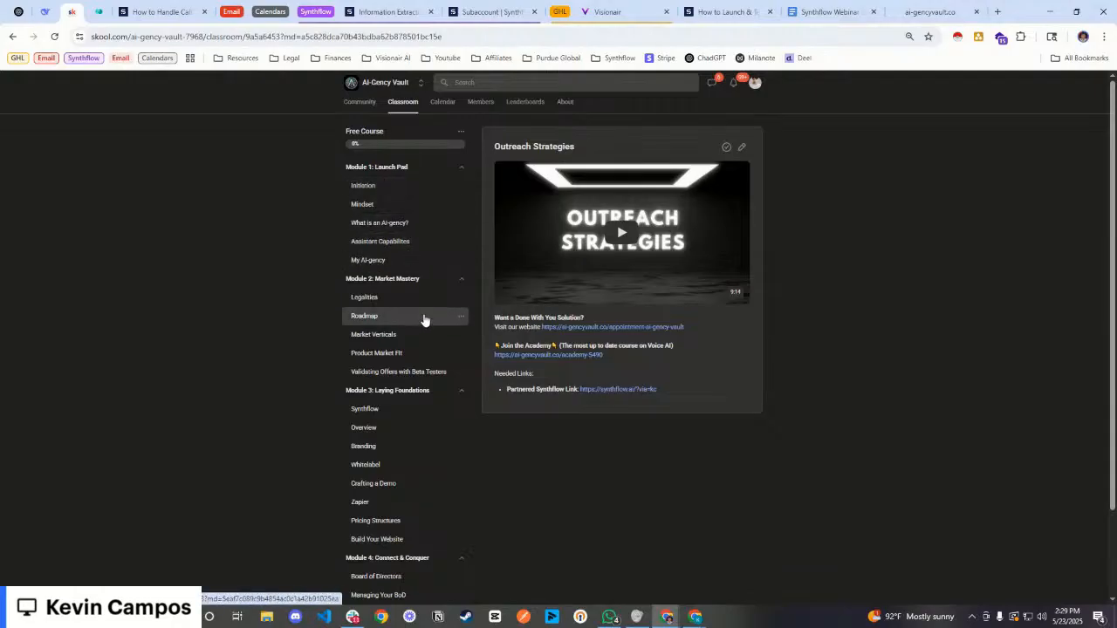
scroll(418, 349, down, 2)
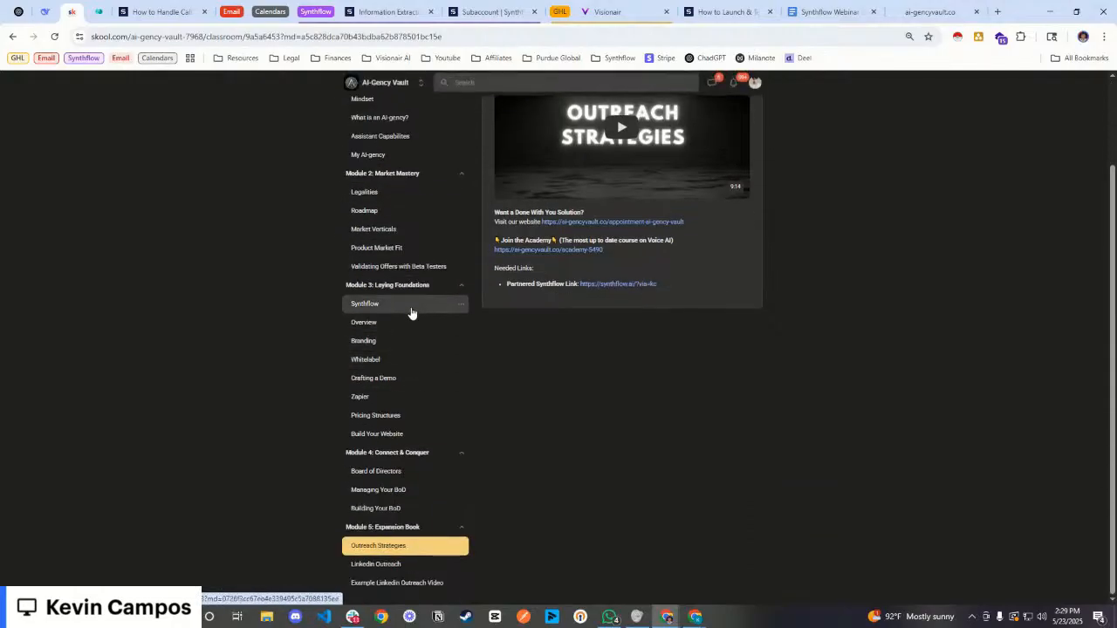
click(410, 305)
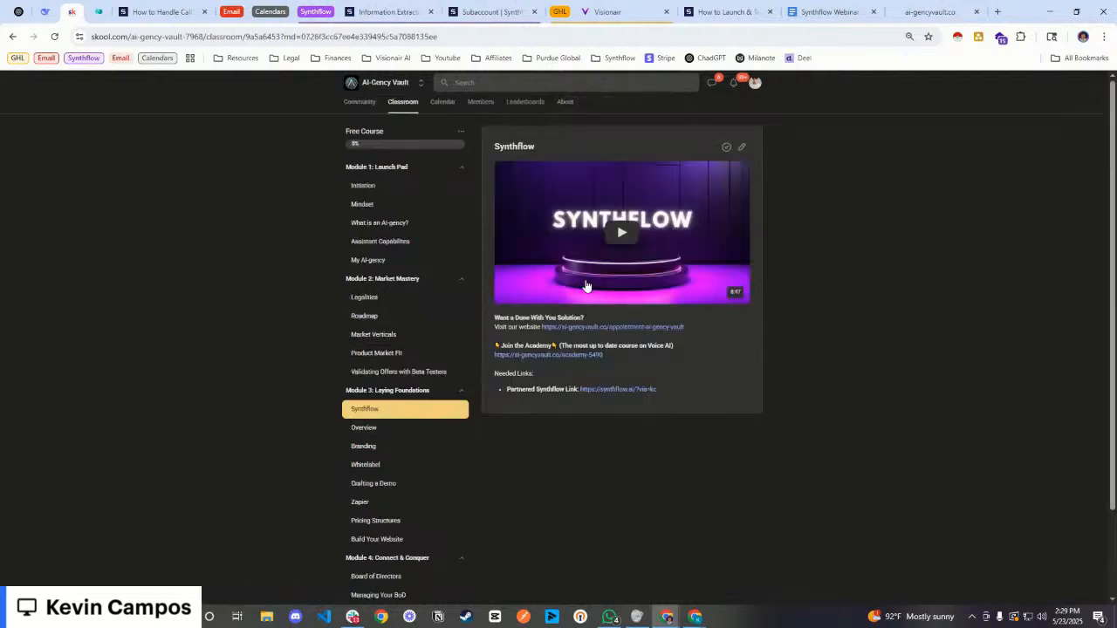
View the Academy course's Workflow Building lesson from the Classroom and return to the Community feed
click(400, 103)
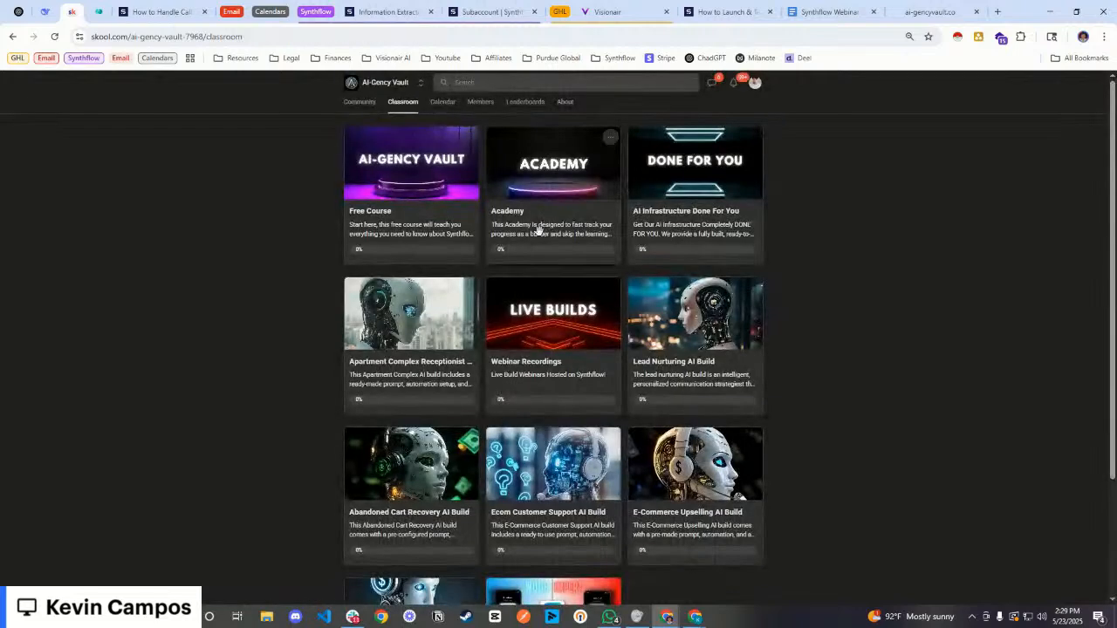
click(556, 172)
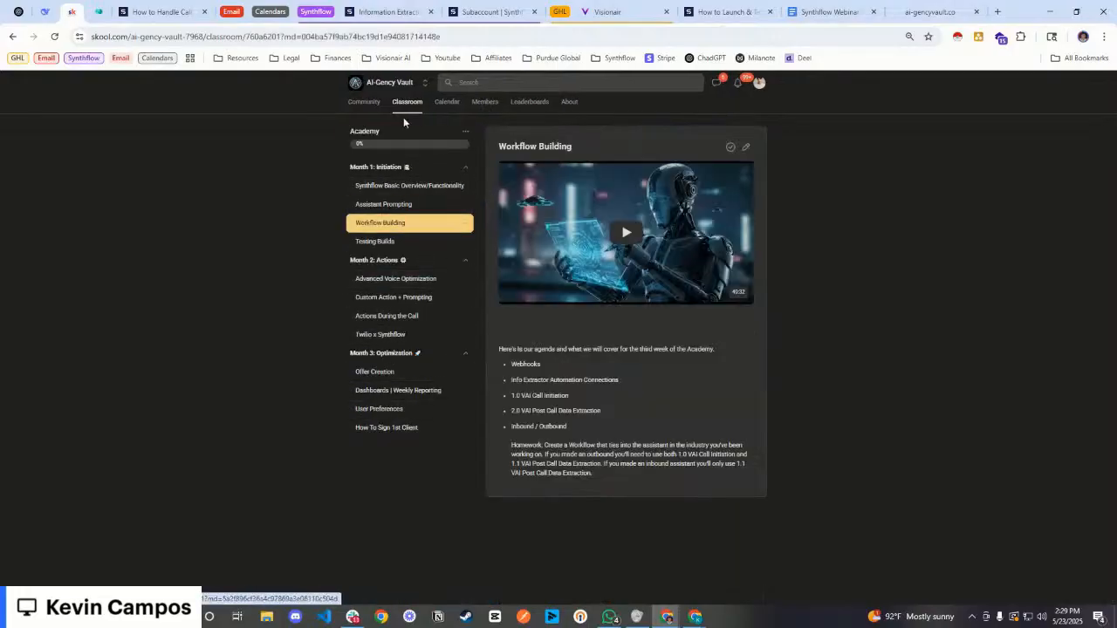
click(364, 102)
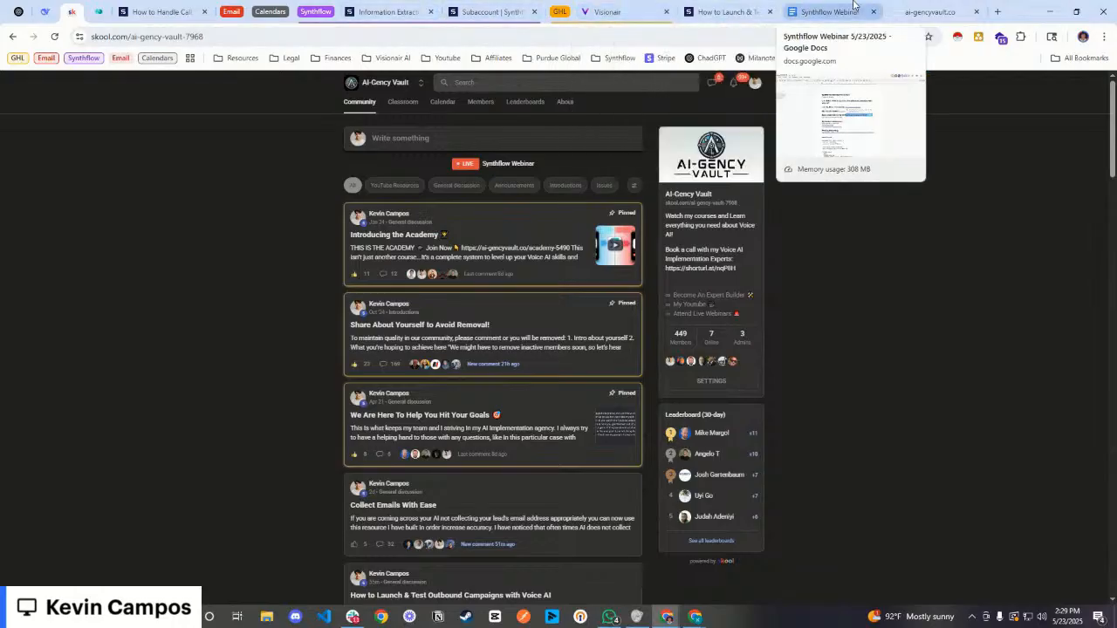
Return to the webinar document and highlight the section for booking a call with the Synthflow implementation team
click(827, 11)
scroll(597, 432, down, 1)
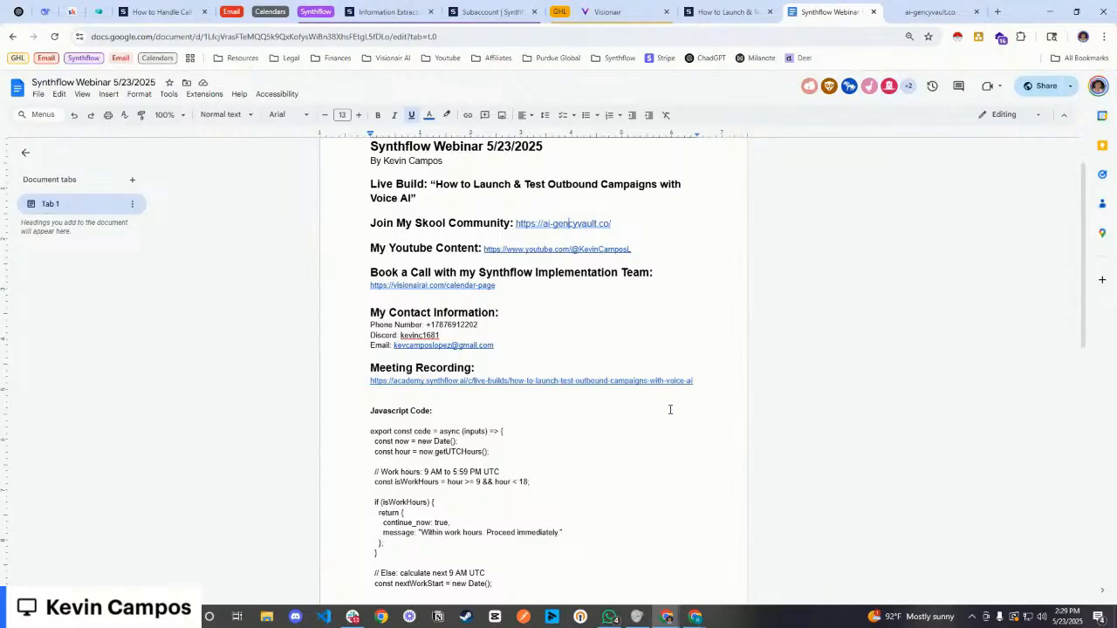
drag(513, 287, 365, 276)
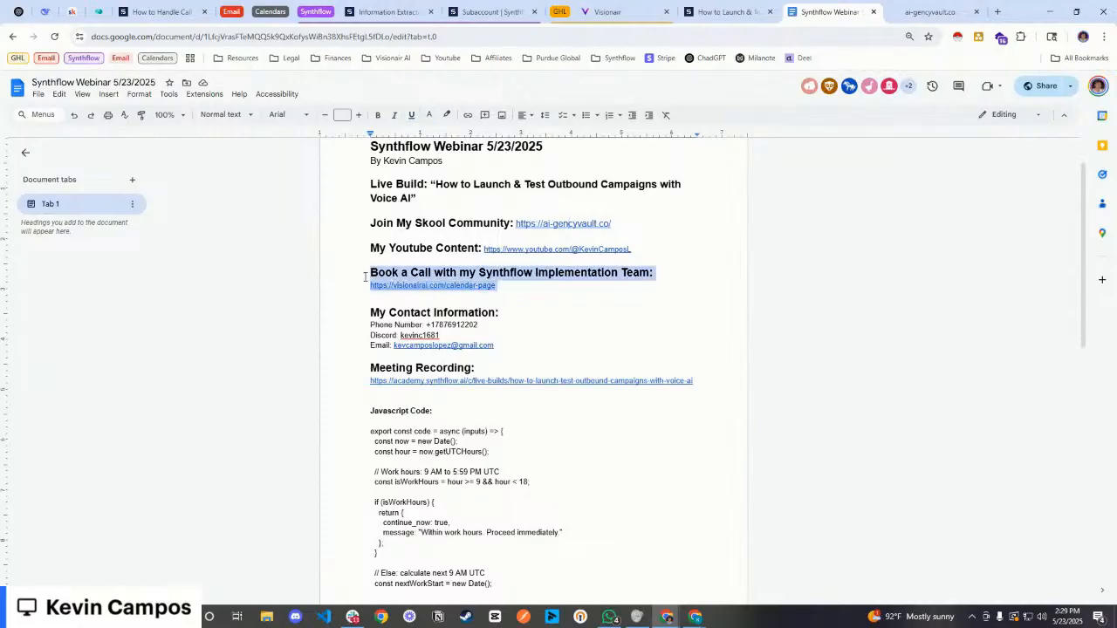
click(591, 297)
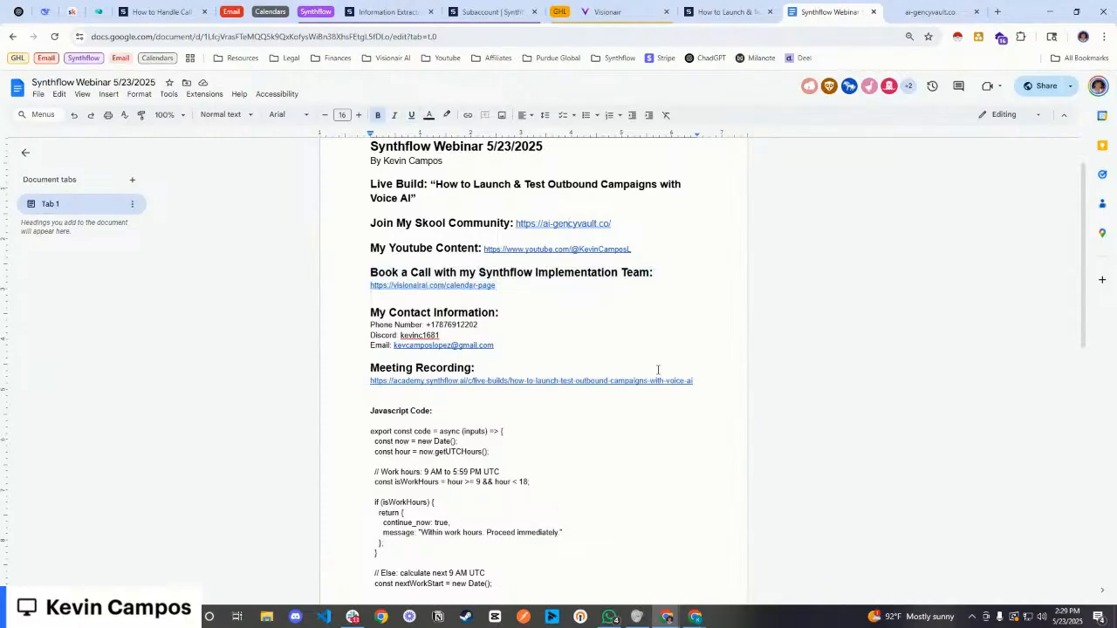
Select the Skool community link in the webinar document
scroll(663, 384, down, 1)
scroll(660, 398, up, 2)
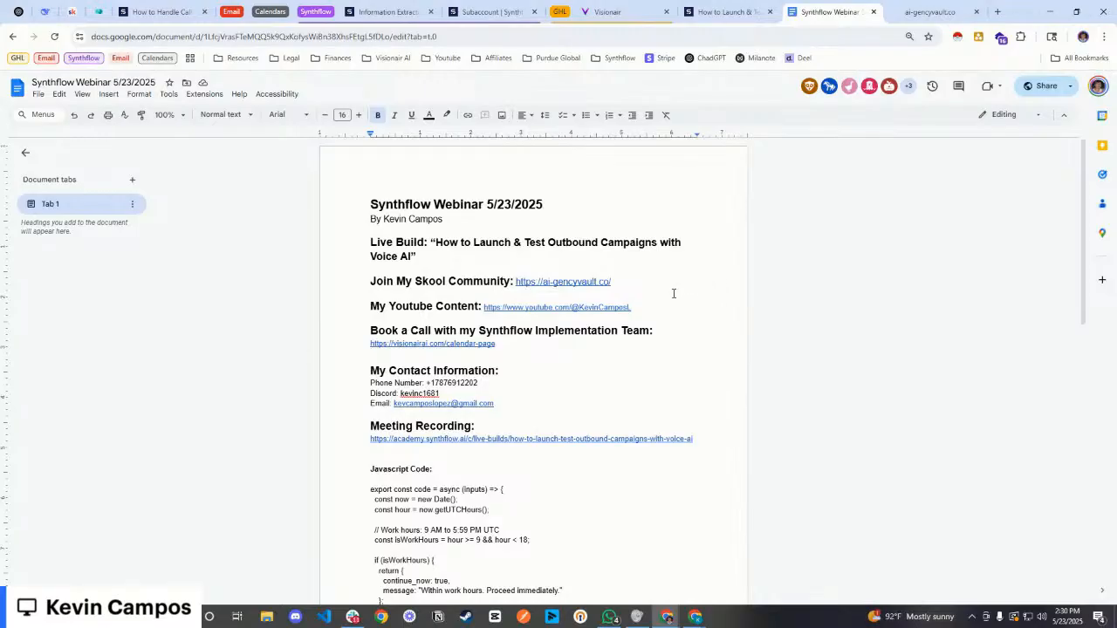
drag(627, 280, 517, 282)
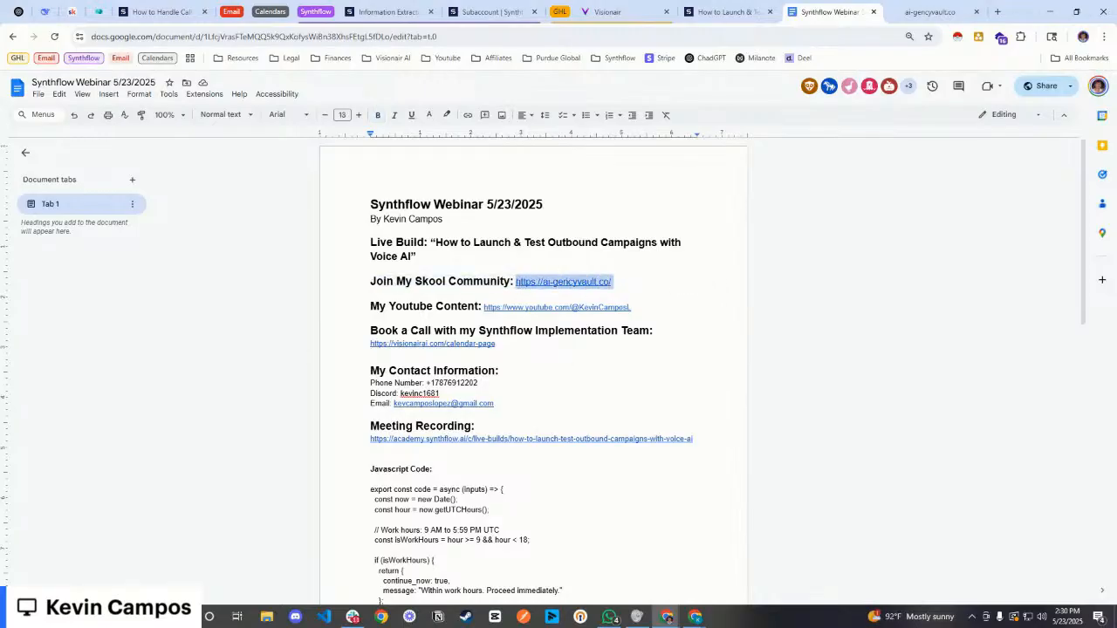